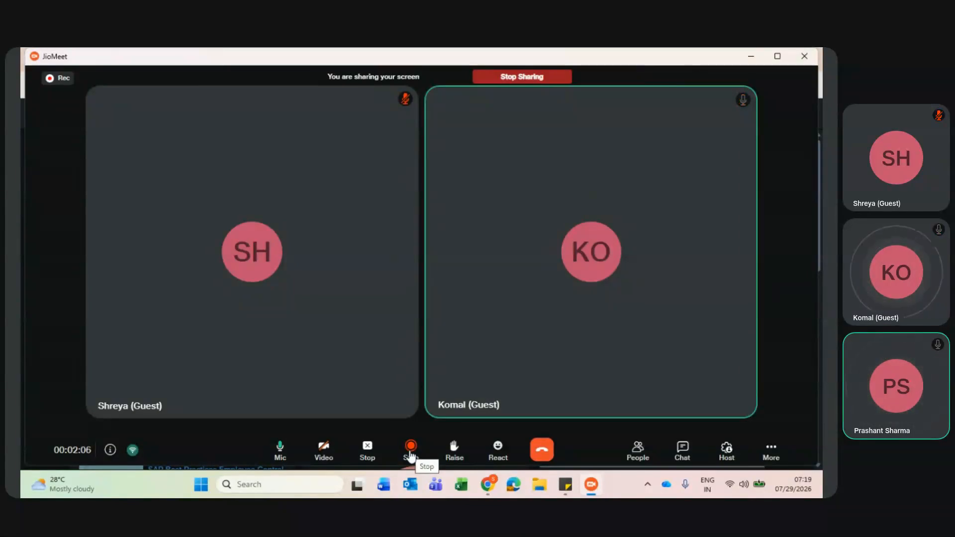
- Switch from the meeting window to SAP SuccessFactors in the browser and find and open Theme Manager
{"action": "key", "text": "alt+Tab"}
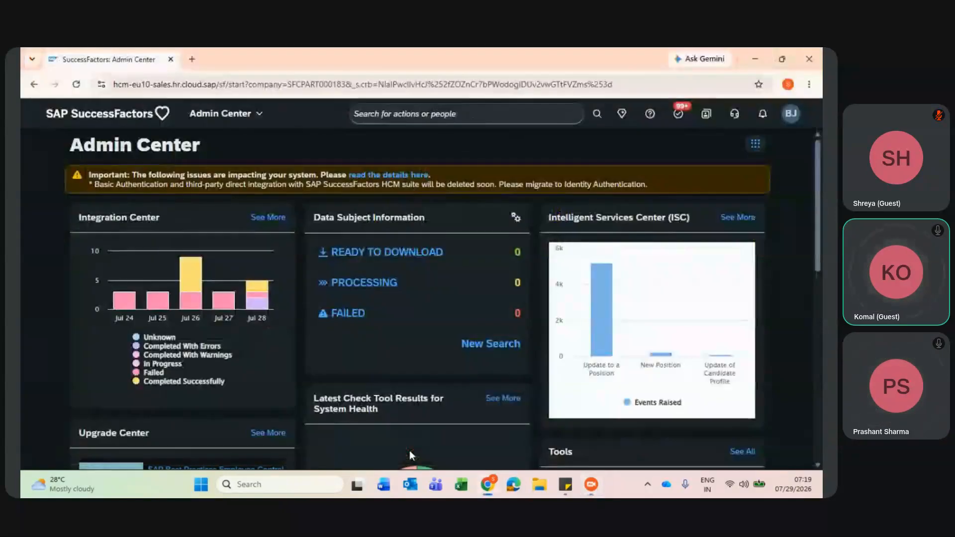
{"action": "key", "text": "alt+Tab"}
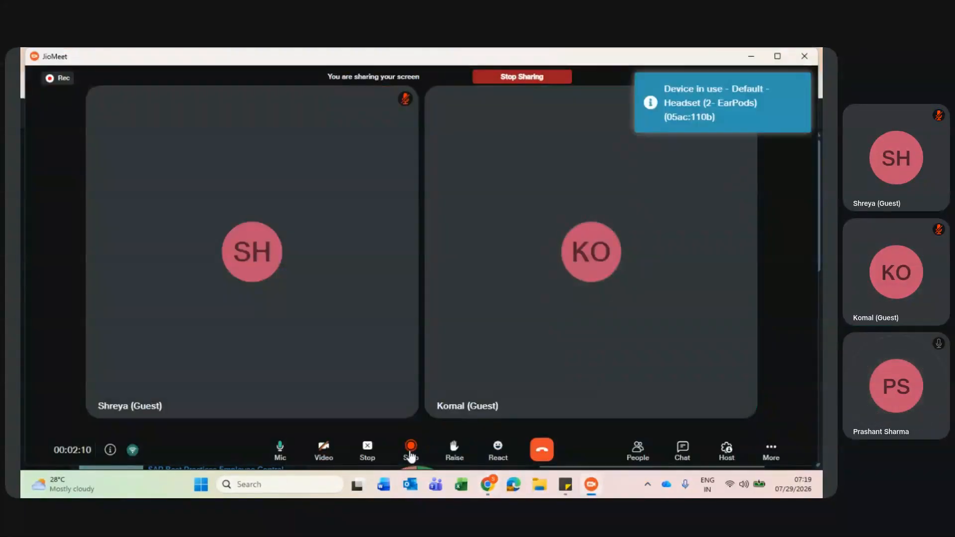
{"action": "key", "text": "alt+Tab"}
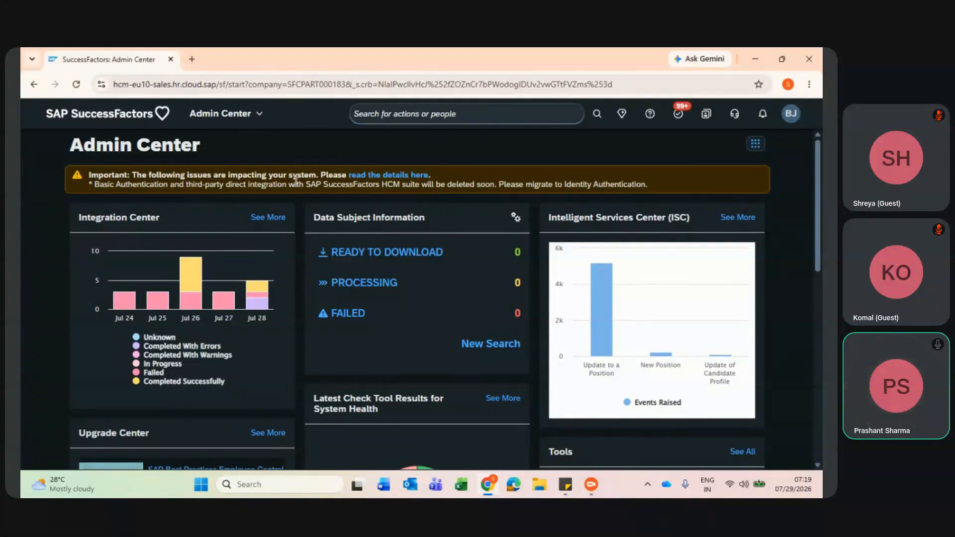
{"action": "left_click", "coordinate": [422, 120]}
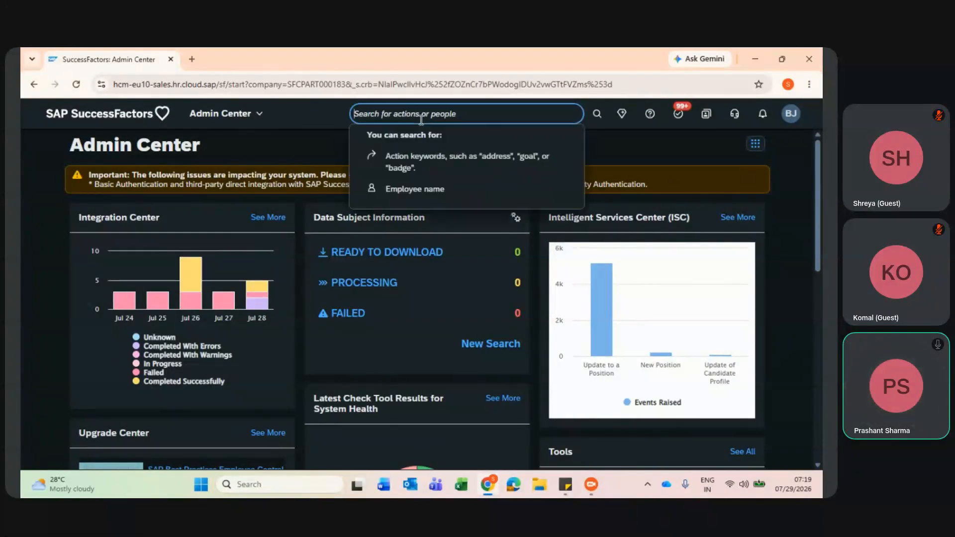
{"action": "type", "text": "the"}
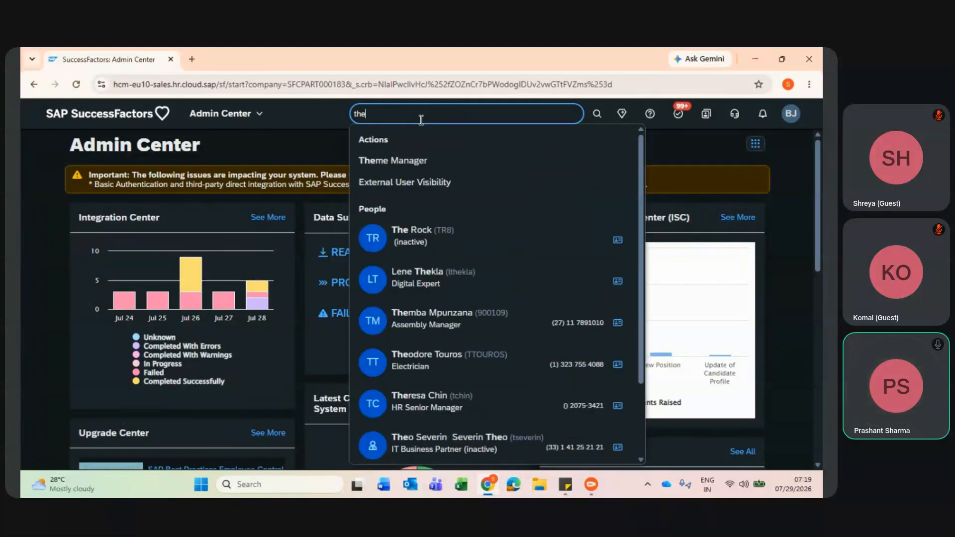
{"action": "left_click", "coordinate": [409, 161]}
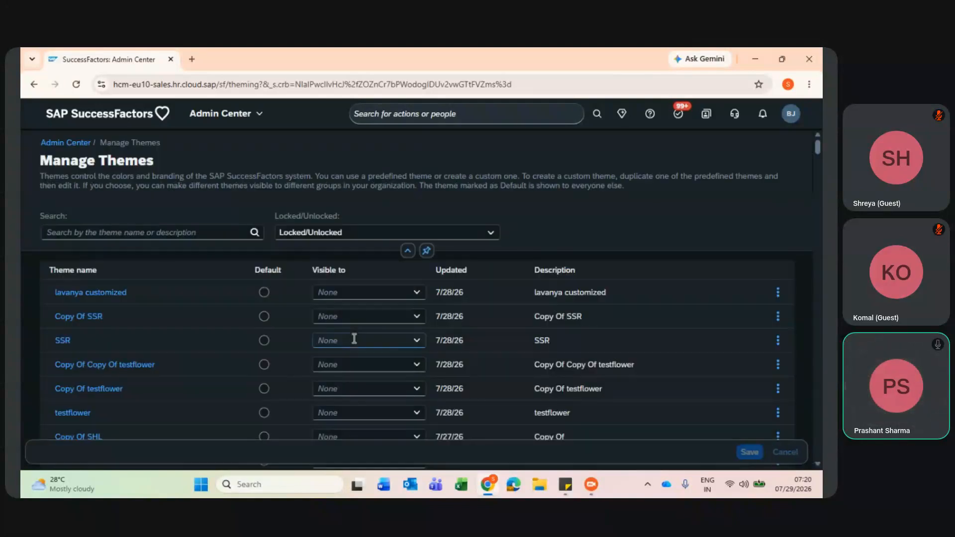
- Mark the SAP Fiori with Morning Horizon (light) theme as default in the theme list and preview it
{"action": "scroll", "coordinate": [354, 338], "scroll_direction": "down", "scroll_amount": 3}
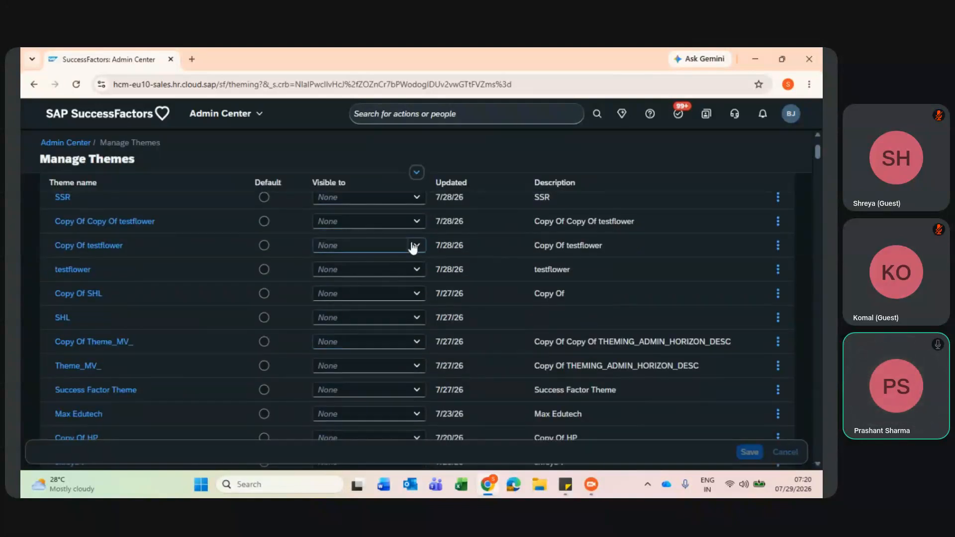
{"action": "scroll", "coordinate": [377, 293], "scroll_direction": "up", "scroll_amount": 3}
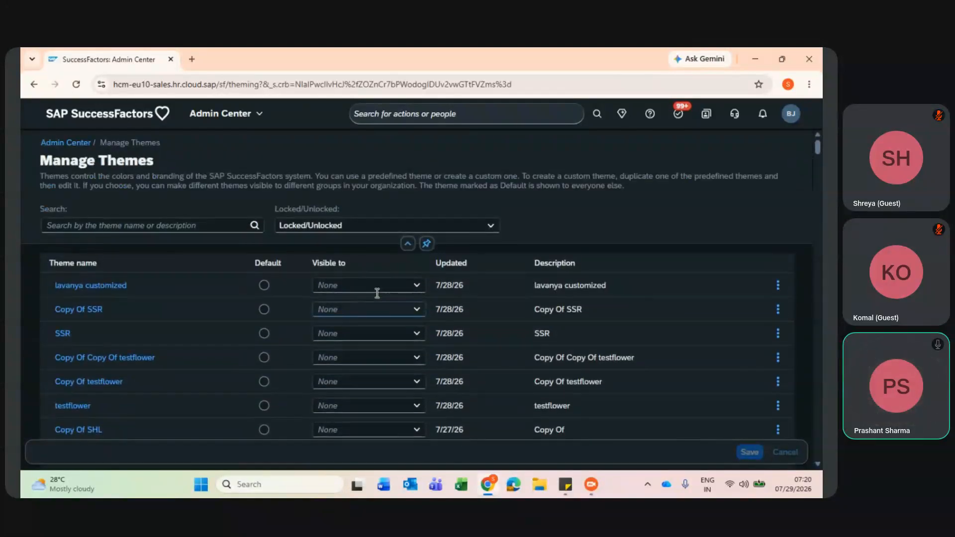
{"action": "scroll", "coordinate": [377, 293], "scroll_direction": "down", "scroll_amount": 1}
{"action": "scroll", "coordinate": [378, 293], "scroll_direction": "down", "scroll_amount": 2}
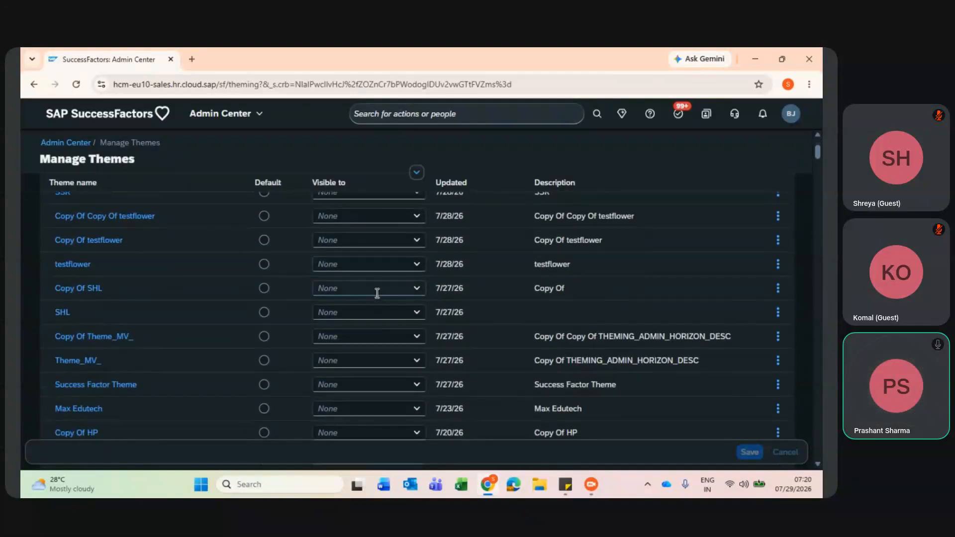
{"action": "scroll", "coordinate": [378, 293], "scroll_direction": "down", "scroll_amount": 20}
{"action": "scroll", "coordinate": [376, 298], "scroll_direction": "down", "scroll_amount": 20}
{"action": "scroll", "coordinate": [372, 272], "scroll_direction": "down", "scroll_amount": 10}
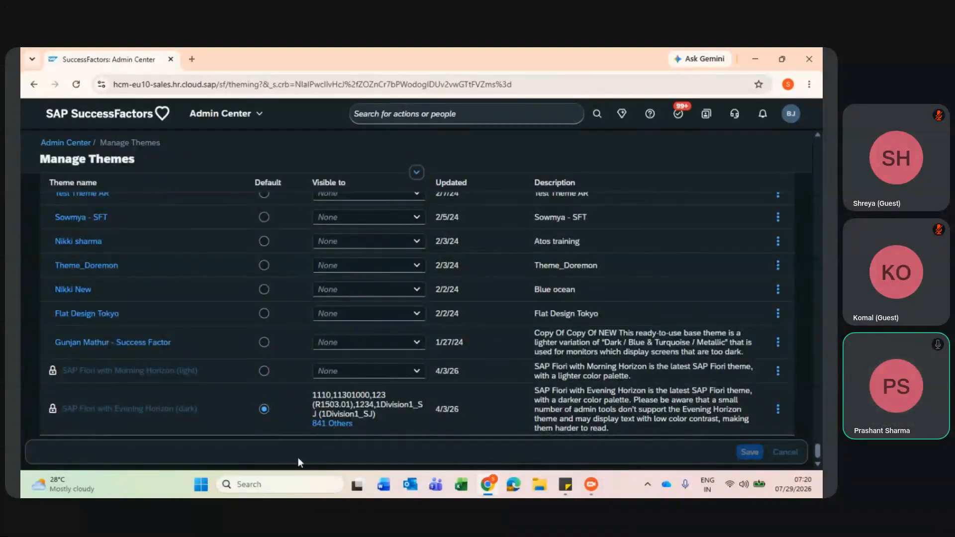
{"action": "left_click", "coordinate": [259, 373]}
{"action": "key", "text": "space"}
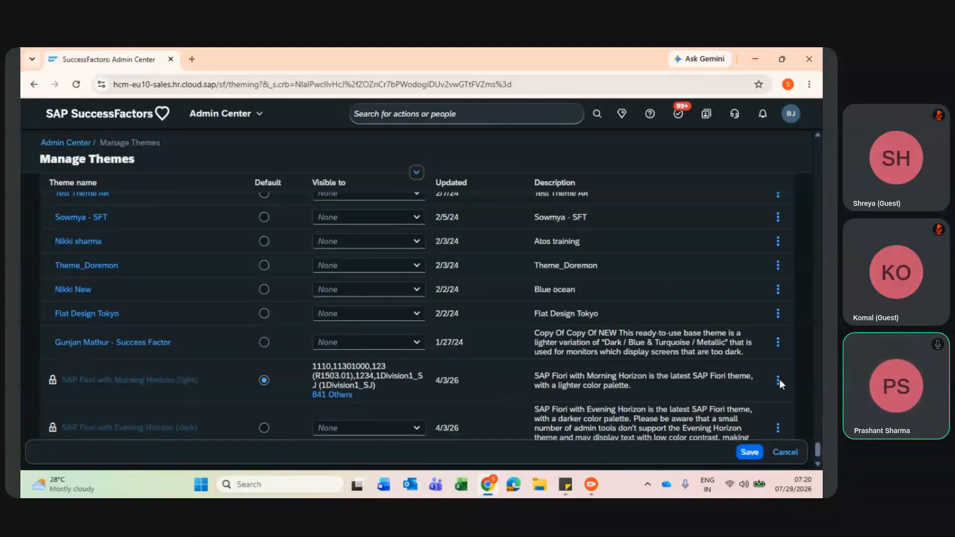
{"action": "left_click", "coordinate": [778, 381]}
{"action": "left_click", "coordinate": [776, 407]}
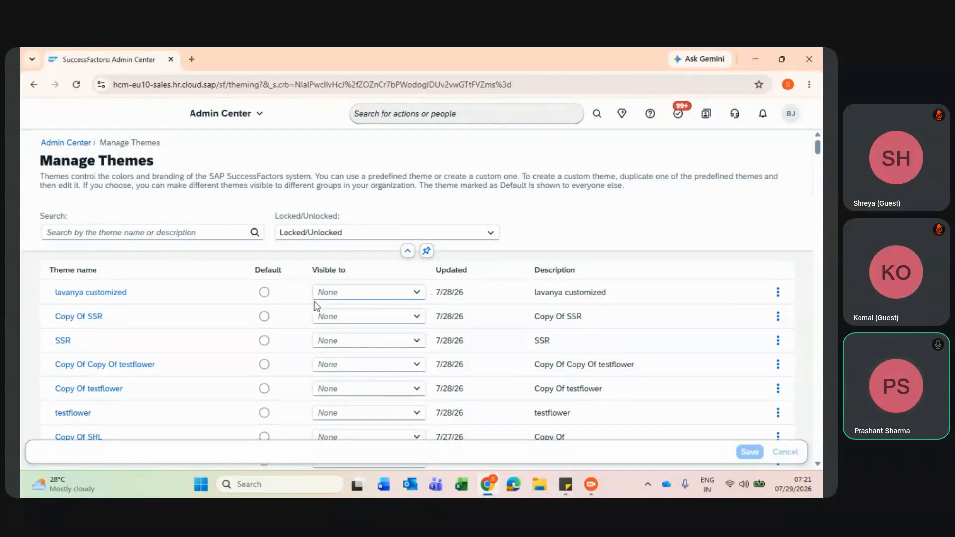
- Check the available actions for the SAP Fiori with Morning Horizon (light) theme at the end of the theme list
{"action": "scroll", "coordinate": [481, 343], "scroll_direction": "down", "scroll_amount": 15}
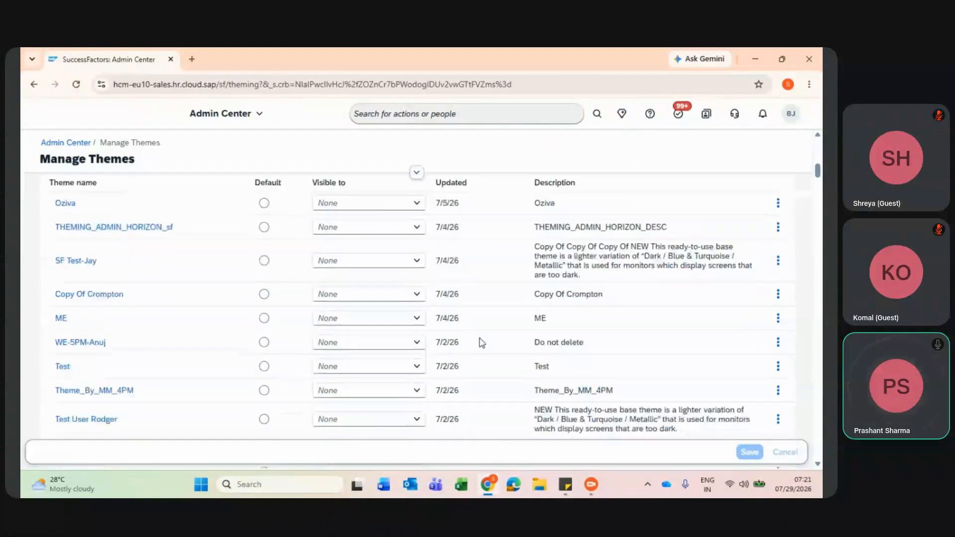
{"action": "scroll", "coordinate": [481, 343], "scroll_direction": "down", "scroll_amount": 20}
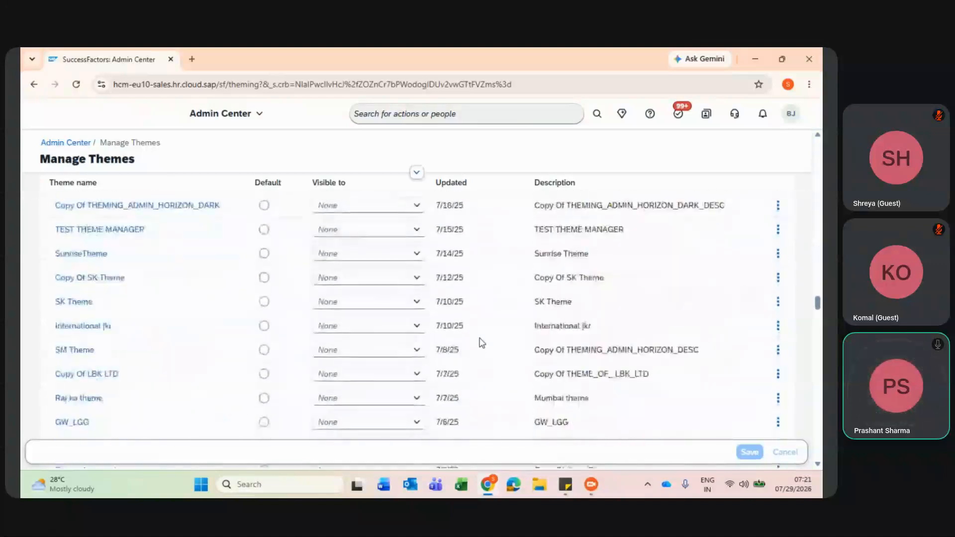
{"action": "scroll", "coordinate": [482, 343], "scroll_direction": "down", "scroll_amount": 5}
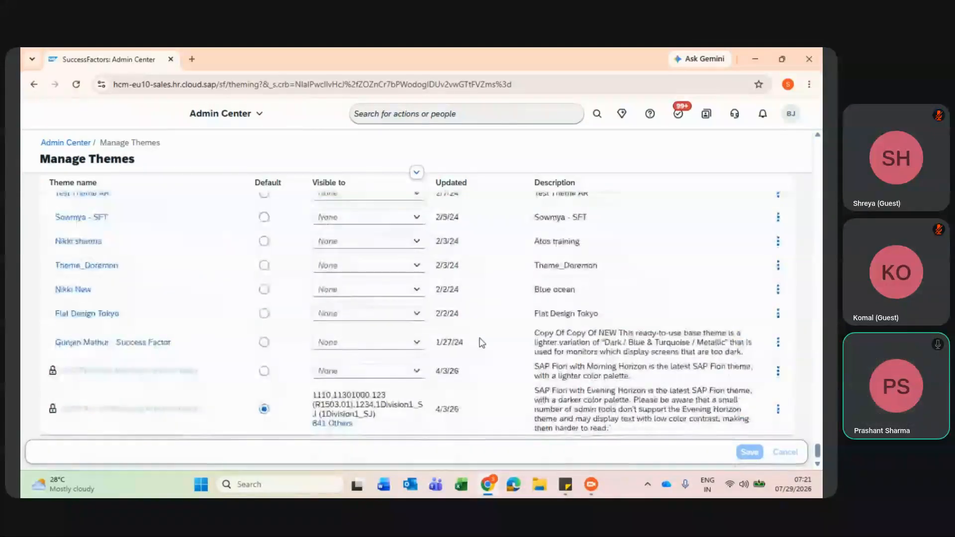
{"action": "left_click", "coordinate": [778, 370]}
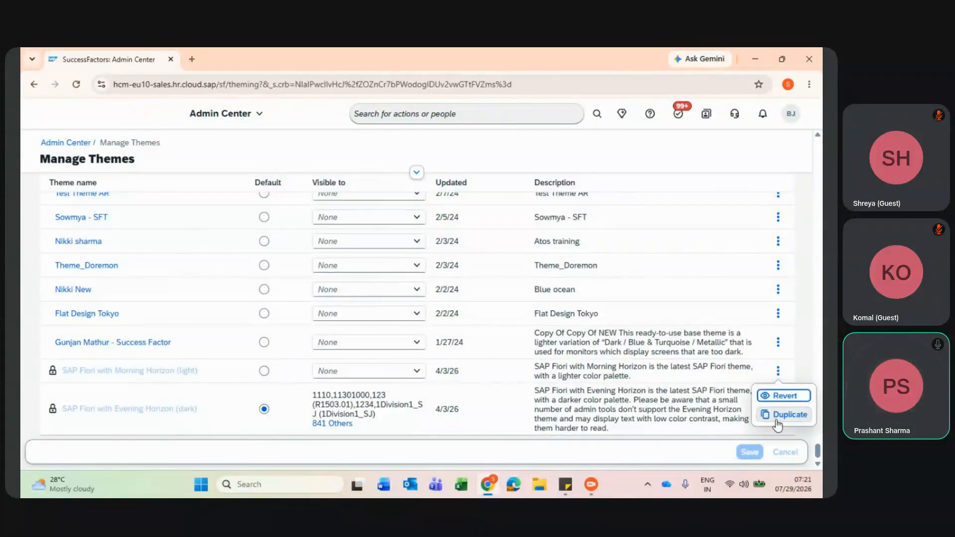
- Search the actions for "Configure object" and open Configure Object Definitions
{"action": "left_click", "coordinate": [382, 114]}
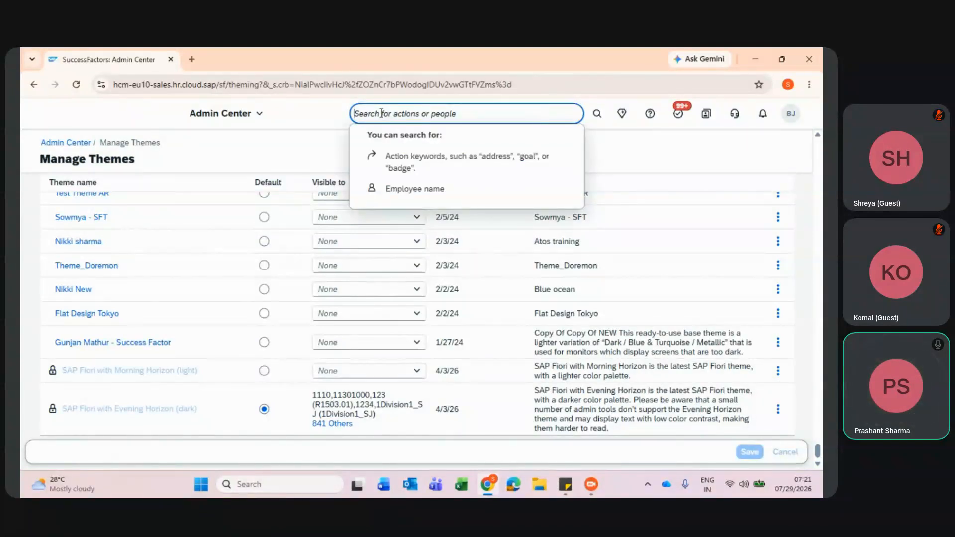
{"action": "type", "text": "Config"}
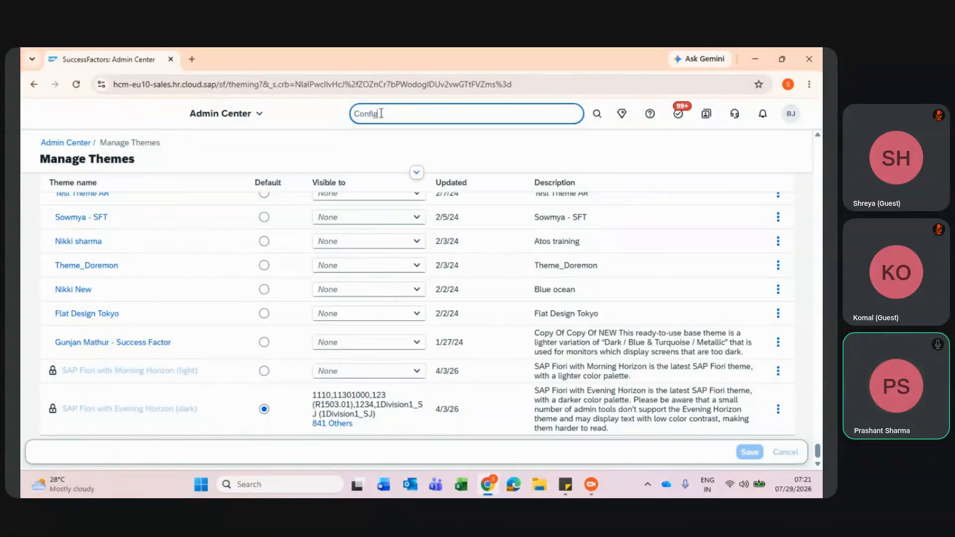
{"action": "type", "text": "ure object"}
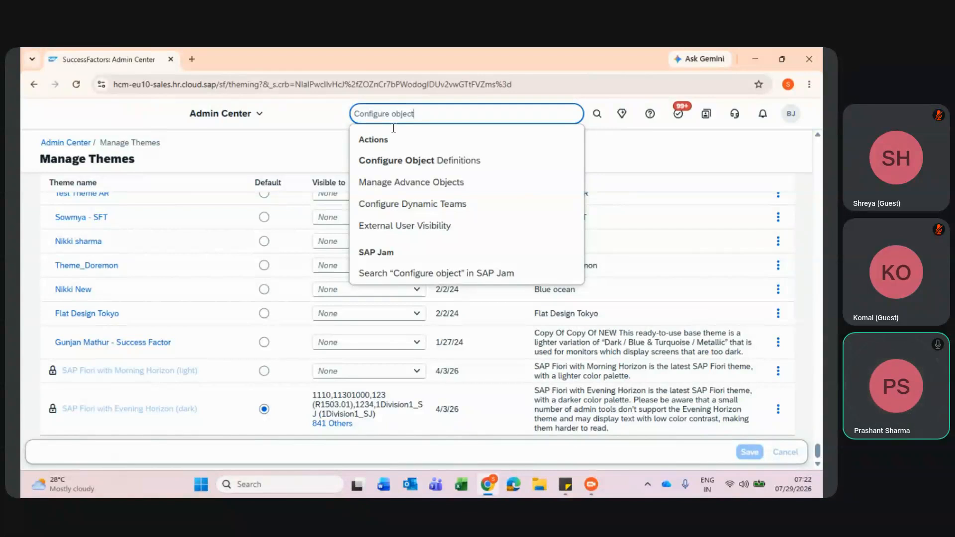
{"action": "left_click", "coordinate": [401, 159]}
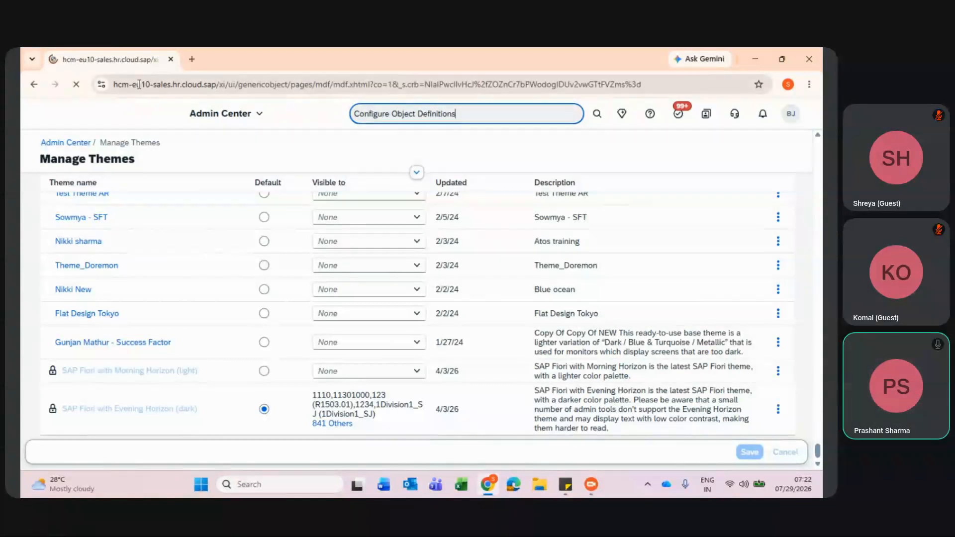
- Duplicate the Configure Object Definitions browser tab and open Manage Data in the original one
{"action": "right_click", "coordinate": [142, 59]}
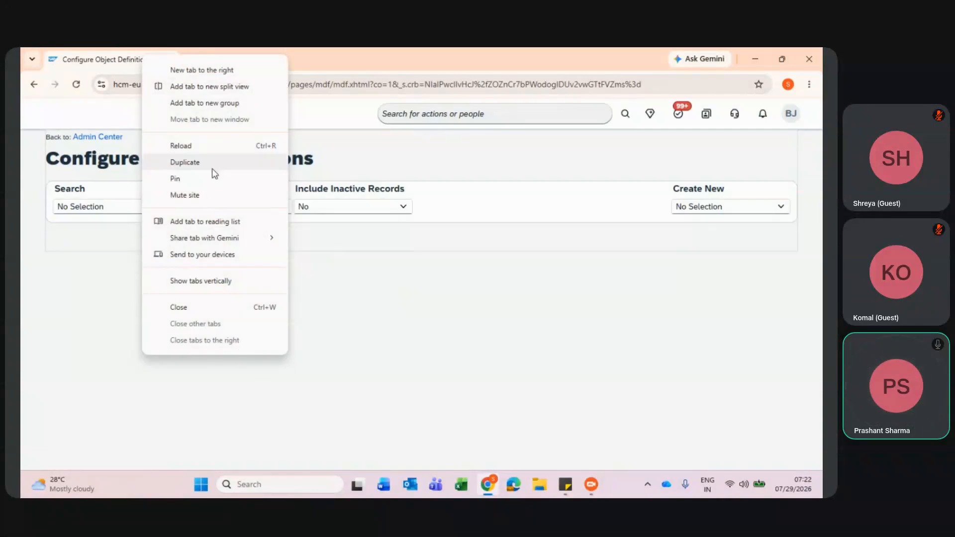
{"action": "left_click", "coordinate": [211, 166]}
{"action": "left_click", "coordinate": [111, 60]}
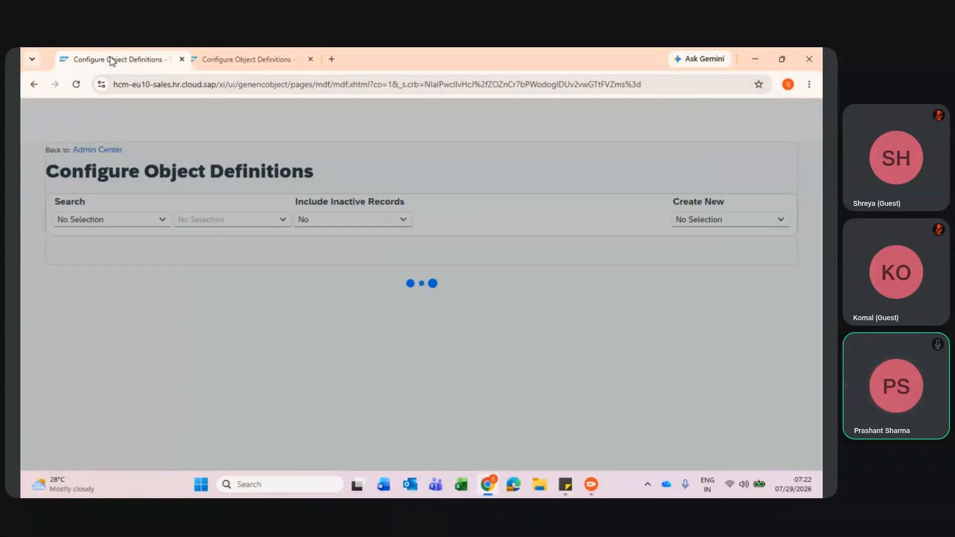
{"action": "left_click", "coordinate": [418, 114]}
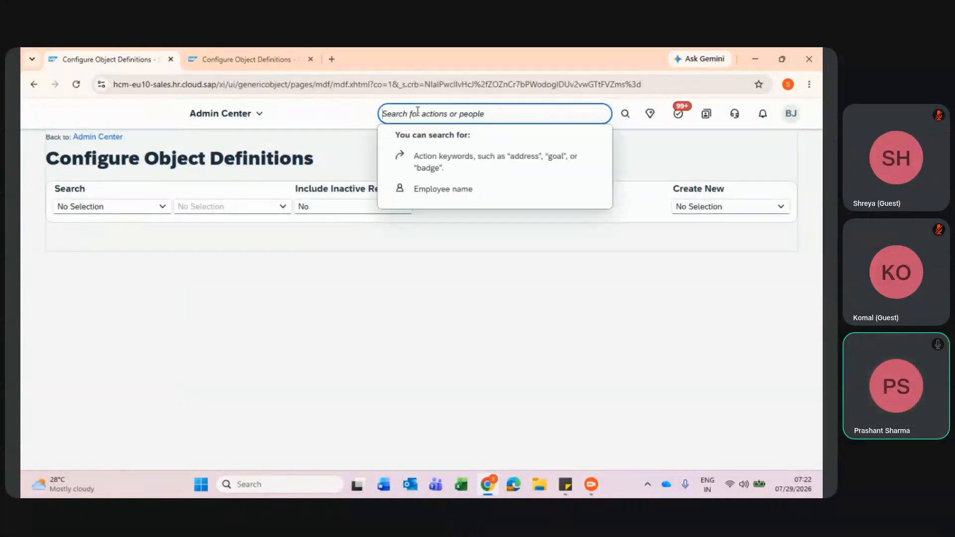
{"action": "type", "text": "manage data"}
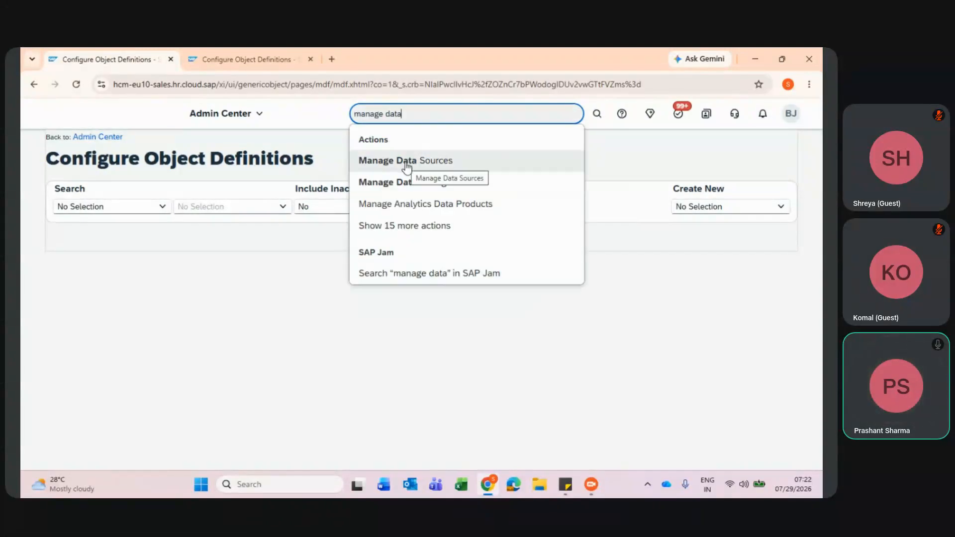
{"action": "left_click", "coordinate": [393, 230]}
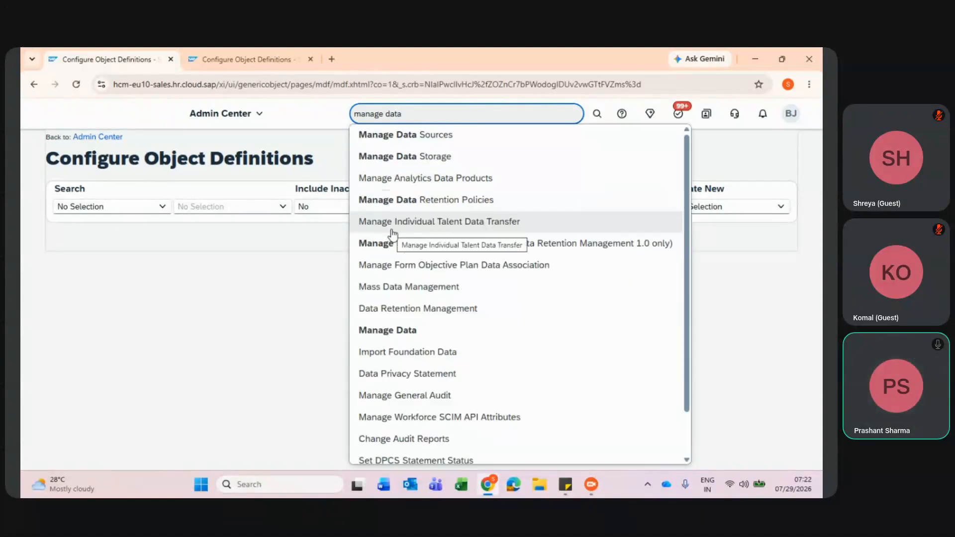
{"action": "left_click", "coordinate": [381, 338]}
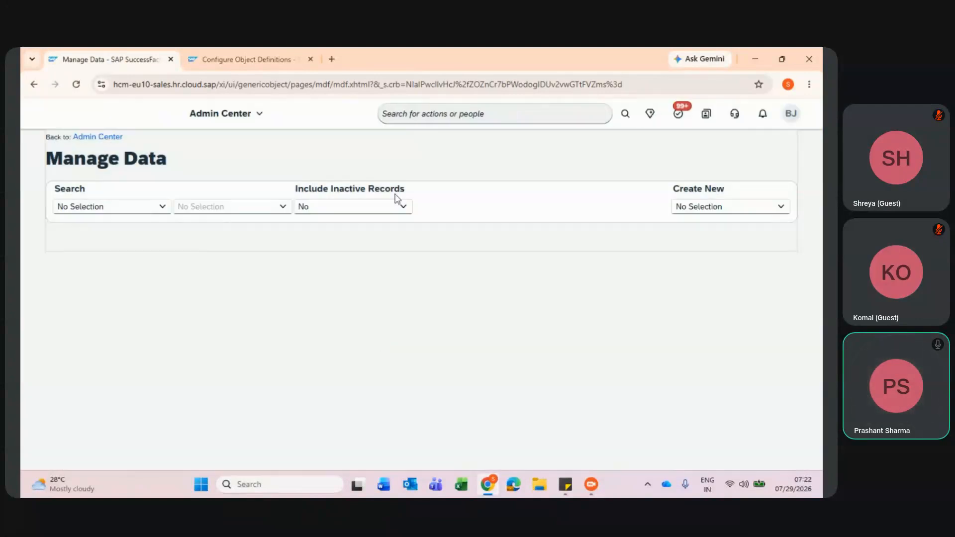
- Compare the Manage Data and Configure Object Definitions pages, ending on Configure Object Definitions
{"action": "left_click", "coordinate": [243, 59]}
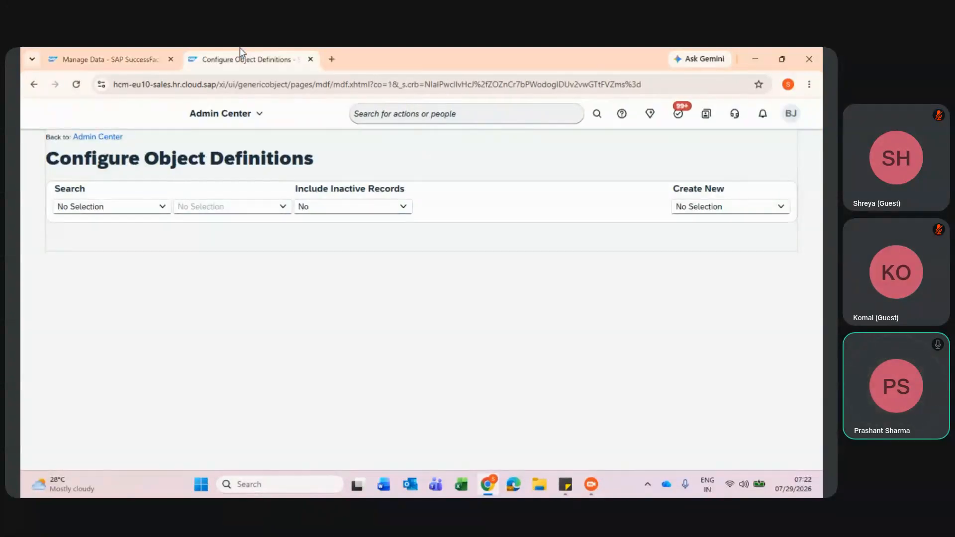
{"action": "left_click", "coordinate": [100, 69]}
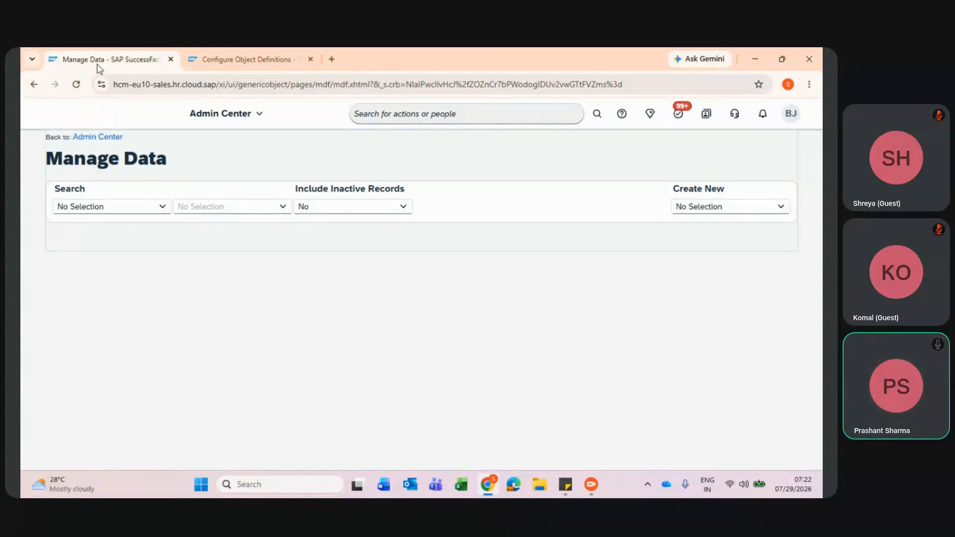
{"action": "left_click", "coordinate": [208, 50]}
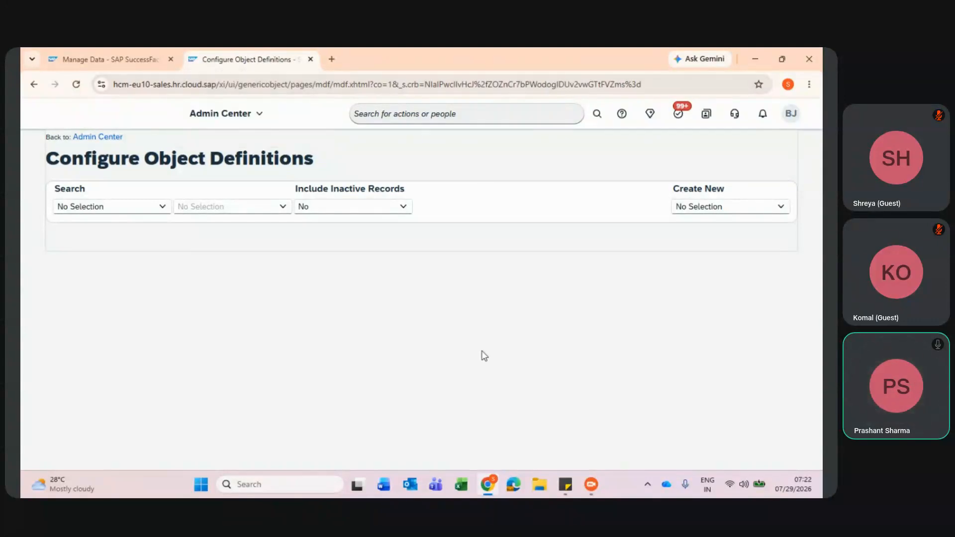
- Add a "Sub Department" line below the CC codes in the sticky note and return to the browser
{"action": "mouse_move", "coordinate": [565, 493]}
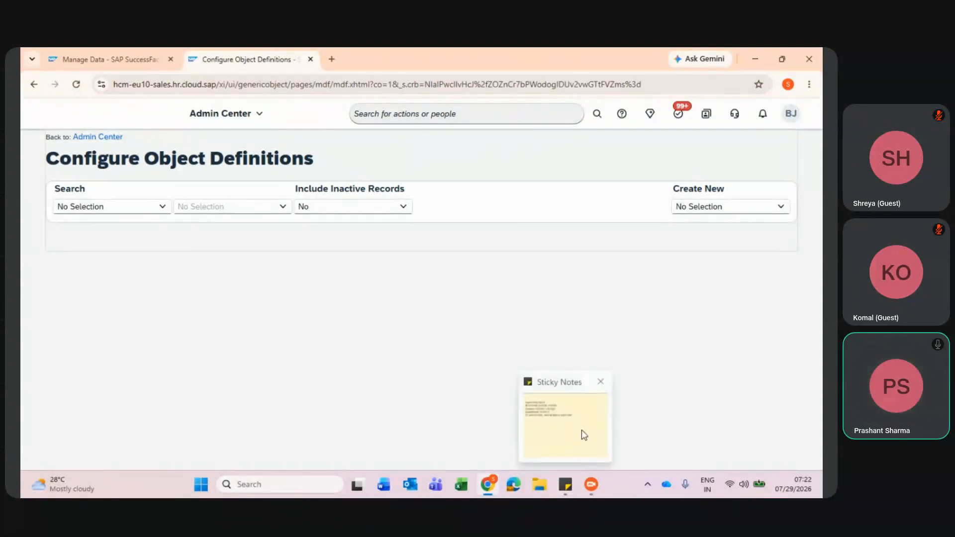
{"action": "left_click", "coordinate": [580, 433]}
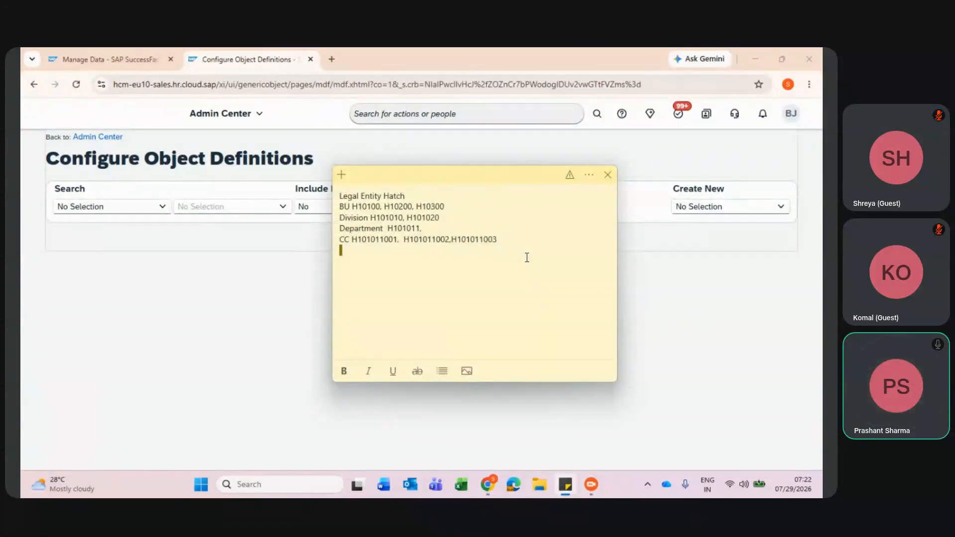
{"action": "type", "text": "Department"}
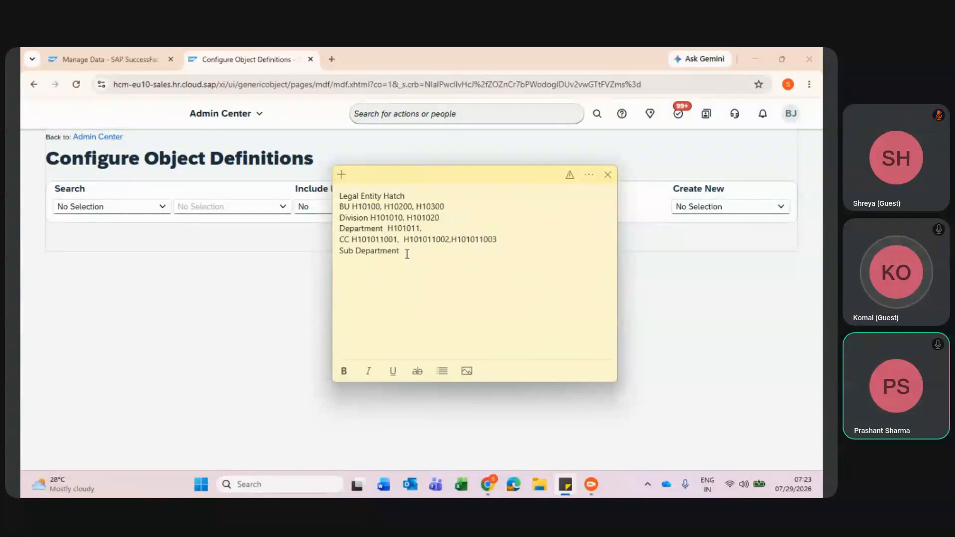
{"action": "left_click_drag", "start_coordinate": [402, 253], "coordinate": [326, 264]}
{"action": "left_click", "coordinate": [289, 277]}
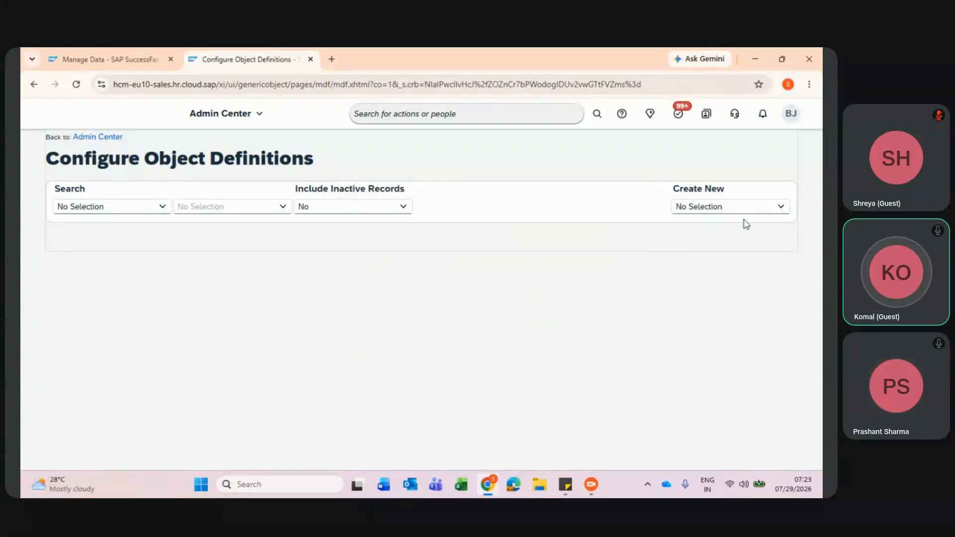
- Create a new record of type Object Definition on the Configure Object Definitions page
{"action": "left_click", "coordinate": [780, 209]}
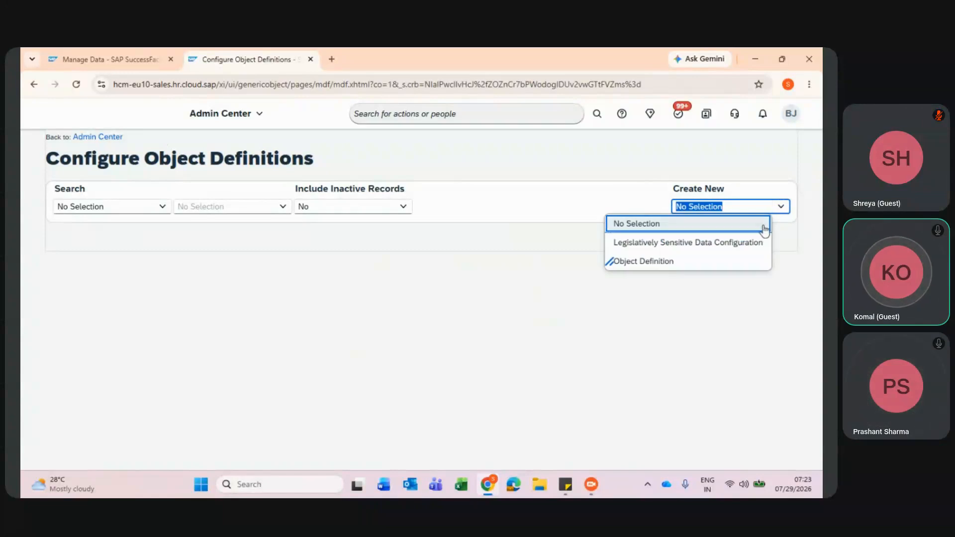
{"action": "left_click", "coordinate": [669, 262]}
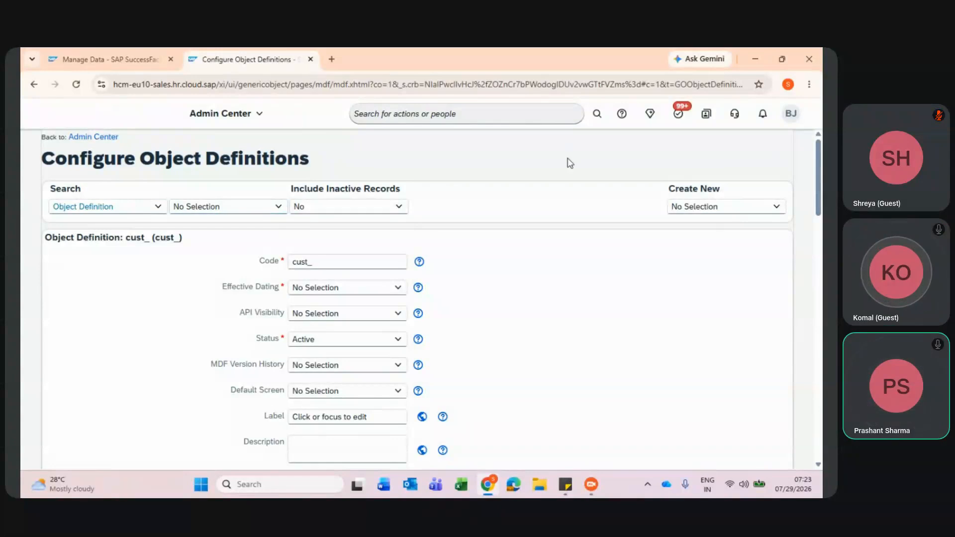
{"action": "left_click", "coordinate": [778, 213]}
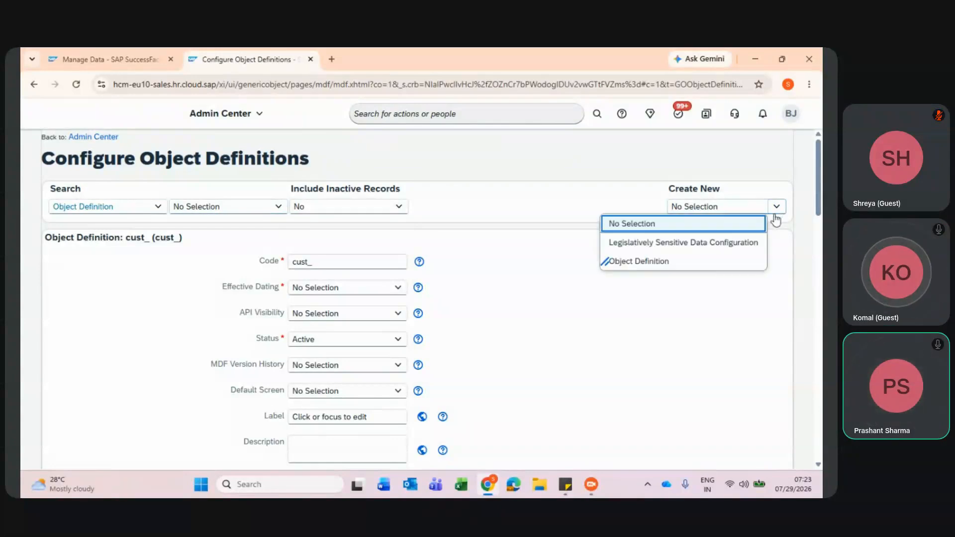
{"action": "left_click", "coordinate": [708, 268]}
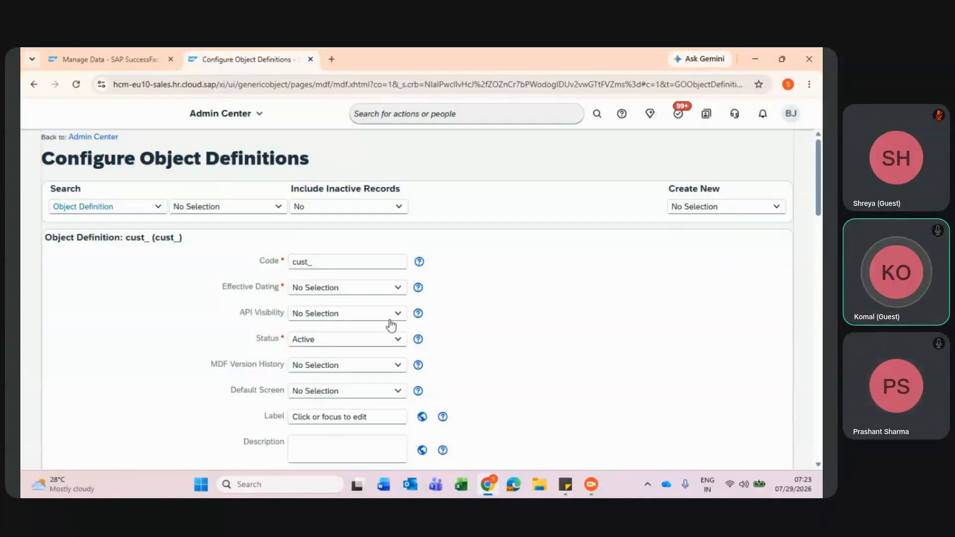
- Enter SubDepartment as the code of the new object definition
{"action": "scroll", "coordinate": [475, 335], "scroll_direction": "down", "scroll_amount": 1}
{"action": "scroll", "coordinate": [475, 335], "scroll_direction": "down", "scroll_amount": 1}
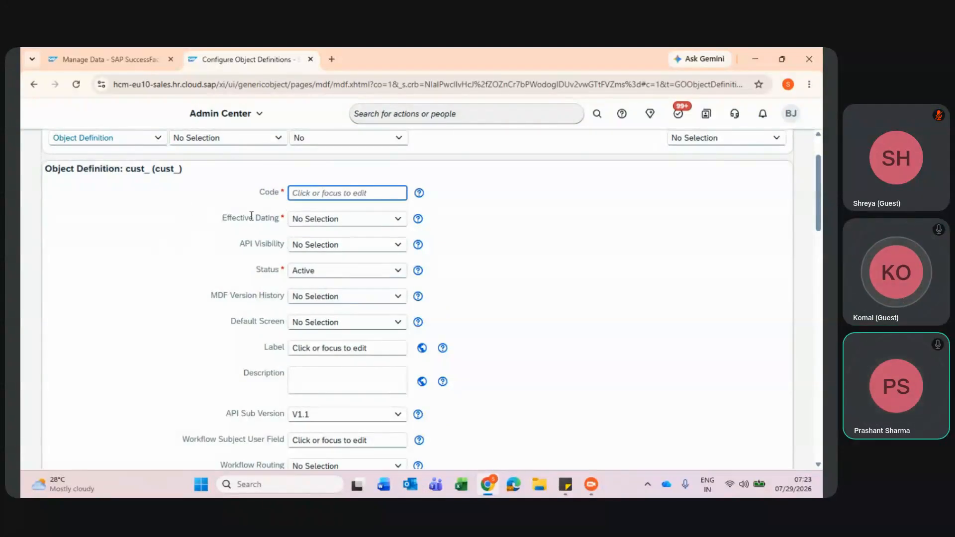
{"action": "double_click", "coordinate": [225, 220]}
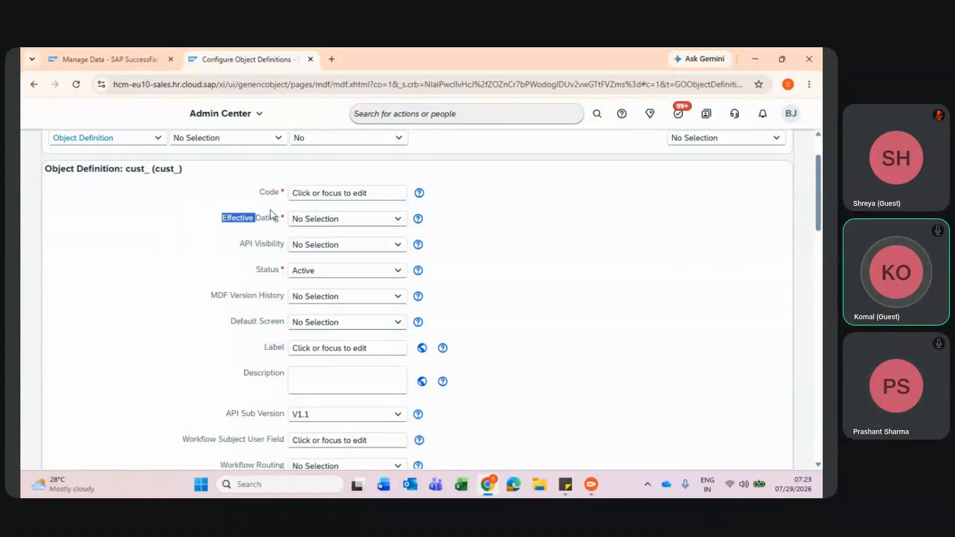
{"action": "left_click", "coordinate": [243, 244]}
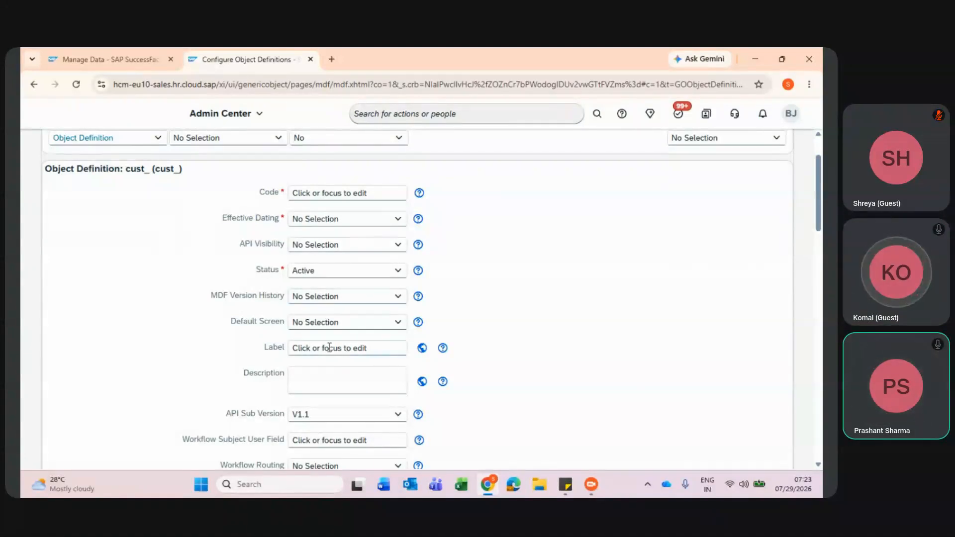
{"action": "left_click", "coordinate": [327, 194]}
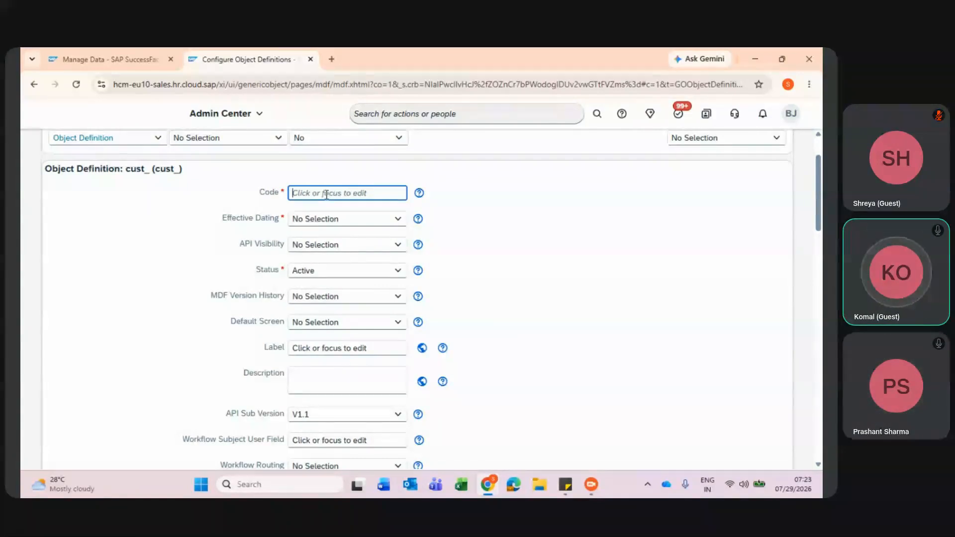
{"action": "type", "text": "SUb"}
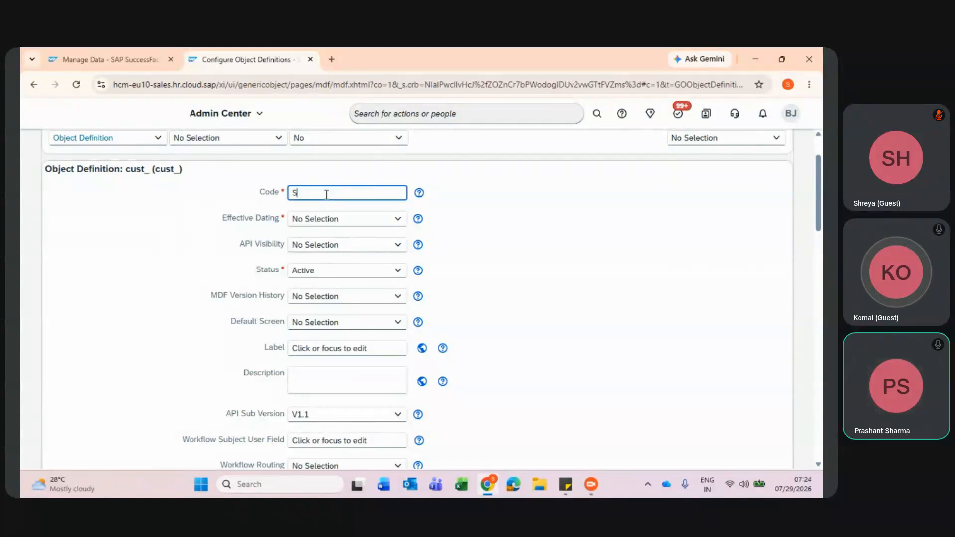
{"action": "key", "text": "BackSpace"}
{"action": "key", "text": "BackSpace"}
{"action": "type", "text": "ubDepartme"}
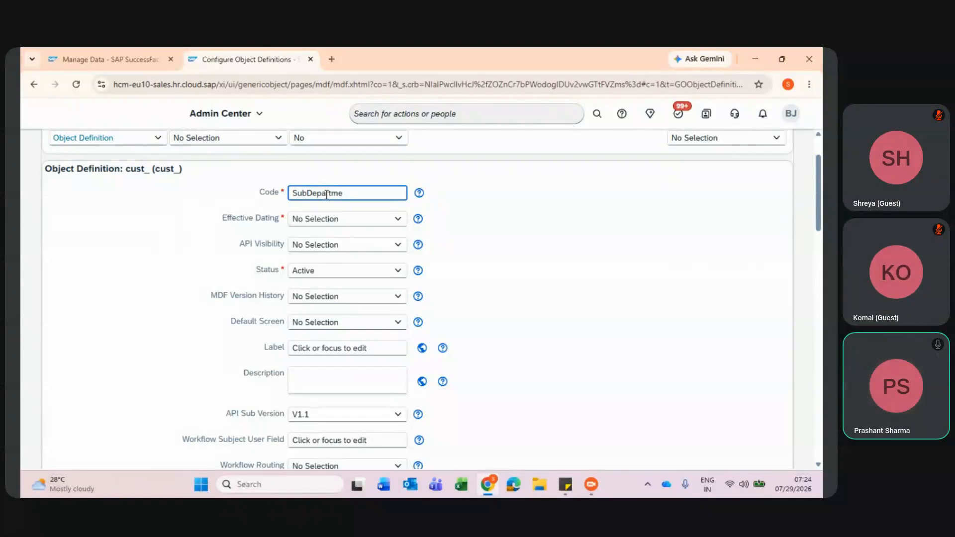
{"action": "type", "text": "nrtnt"}
{"action": "left_click", "coordinate": [482, 228]}
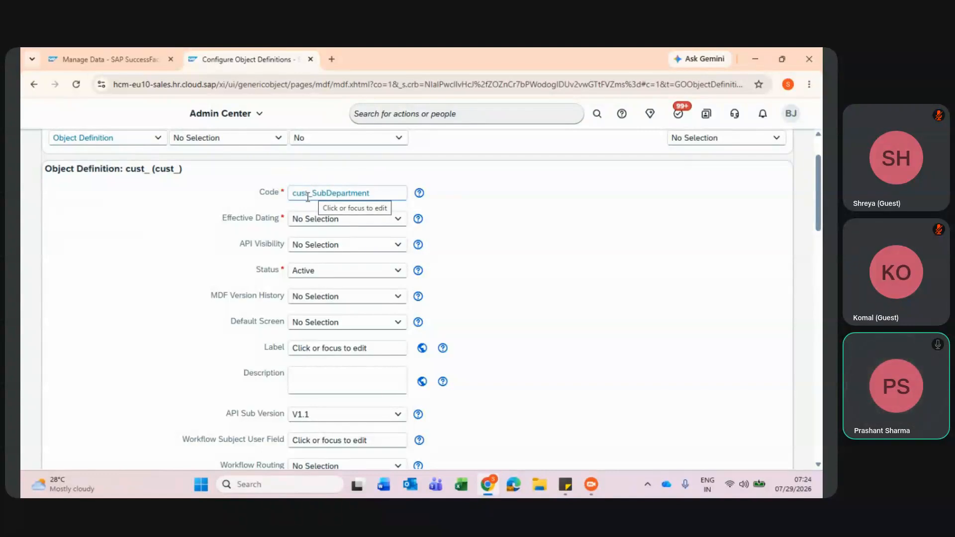
- Check the Code field's help and set Effective Dating to Basic, accepting the change to the system-provided mandatory fields
{"action": "left_click", "coordinate": [420, 193]}
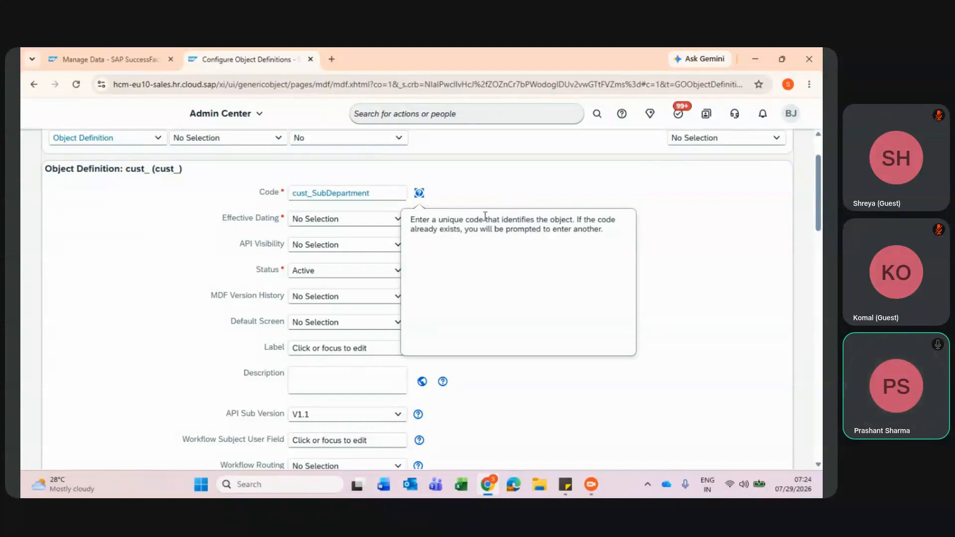
{"action": "left_click", "coordinate": [536, 198]}
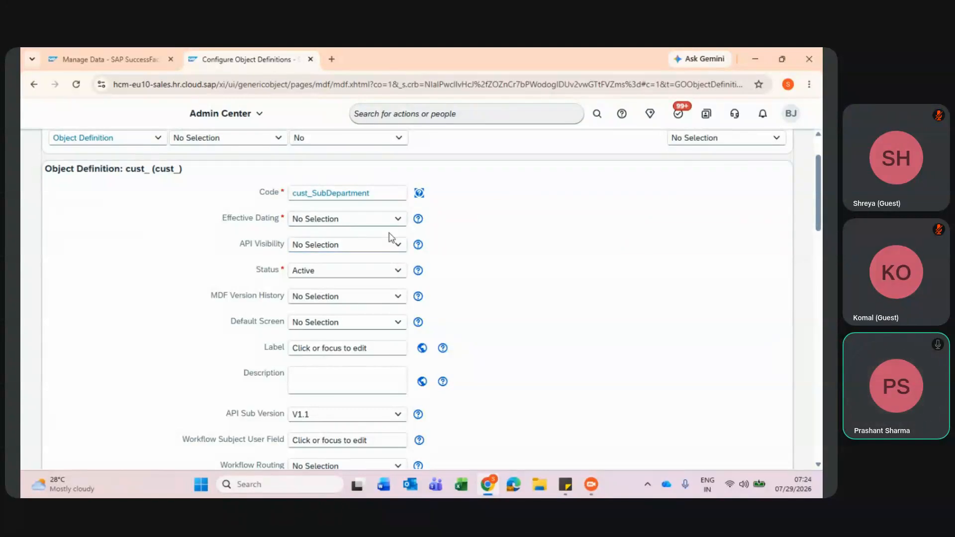
{"action": "left_click", "coordinate": [400, 220]}
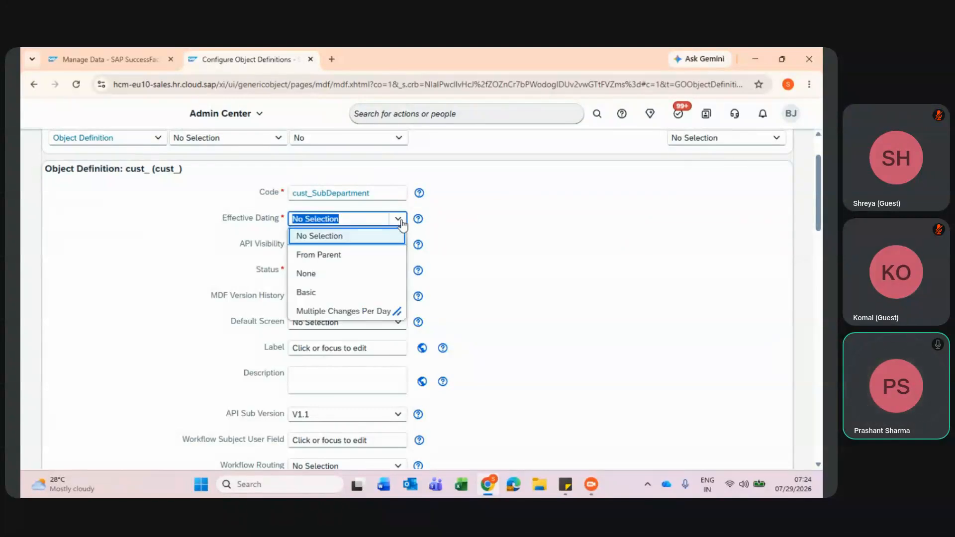
{"action": "left_click", "coordinate": [316, 293]}
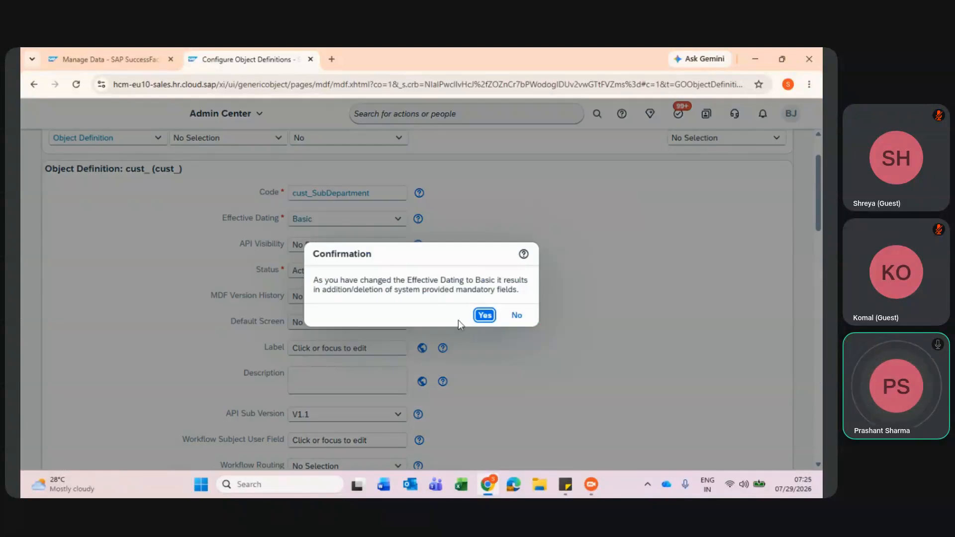
{"action": "left_click", "coordinate": [483, 314]}
- Look up the Legal Entity record Hatch in Manage Data
{"action": "left_click", "coordinate": [120, 51]}
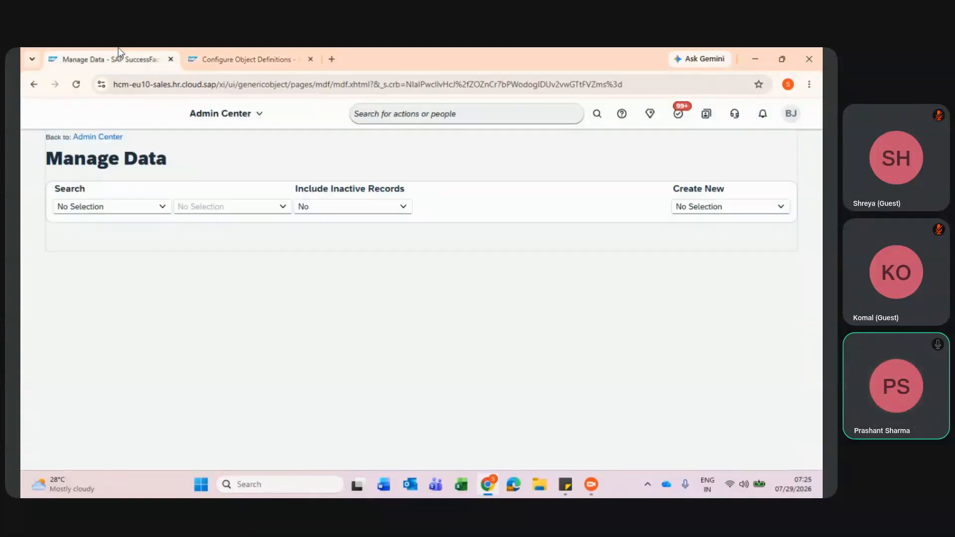
{"action": "left_click", "coordinate": [158, 212]}
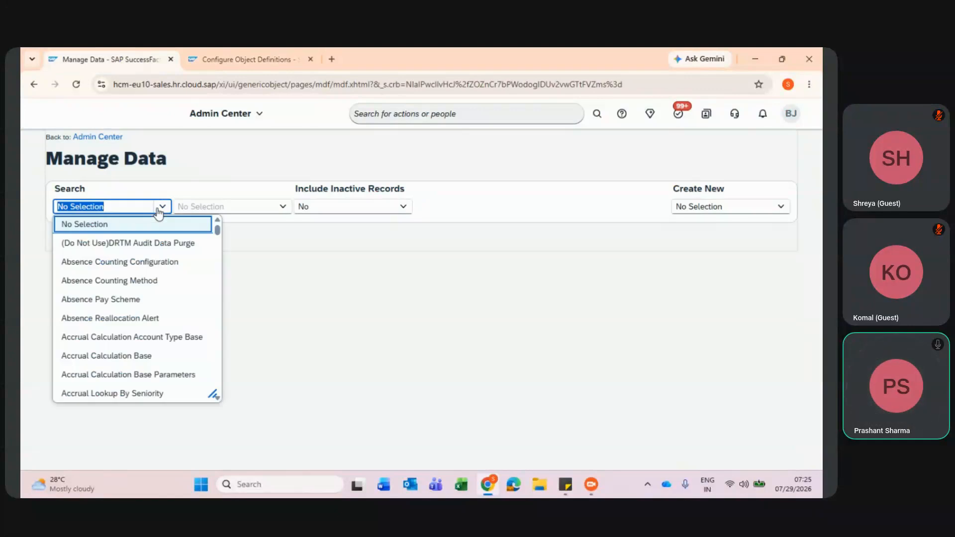
{"action": "type", "text": "l"}
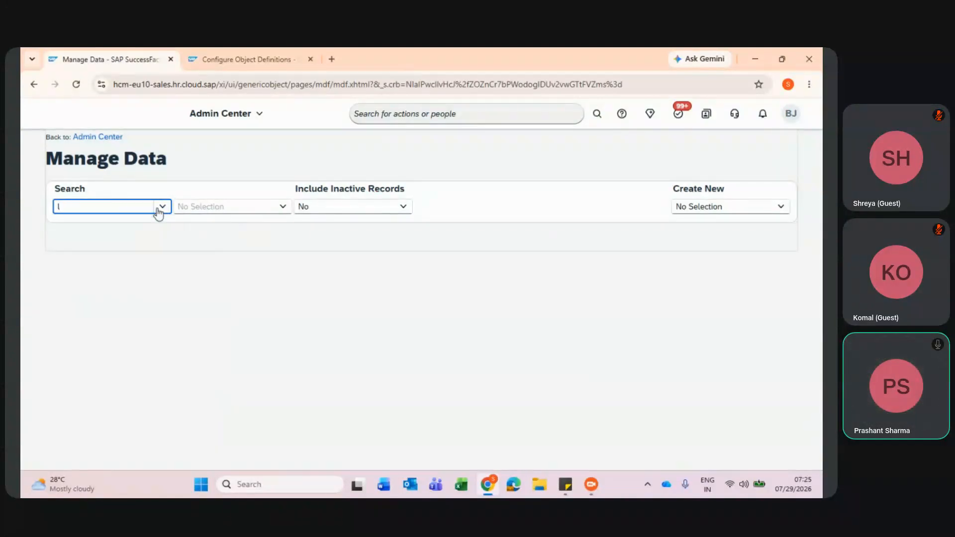
{"action": "type", "text": "egal"}
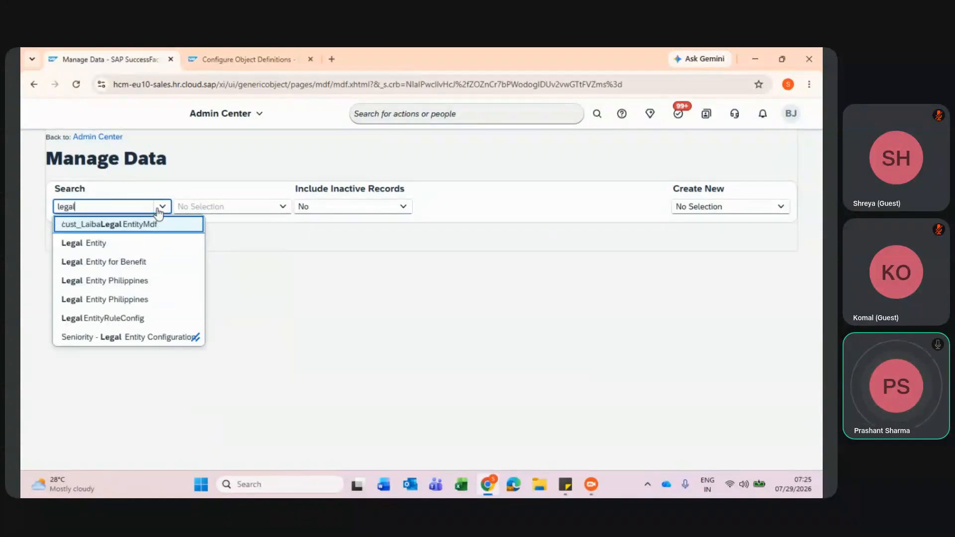
{"action": "left_click", "coordinate": [136, 245]}
{"action": "left_click", "coordinate": [218, 214]}
{"action": "type", "text": "Hatch"}
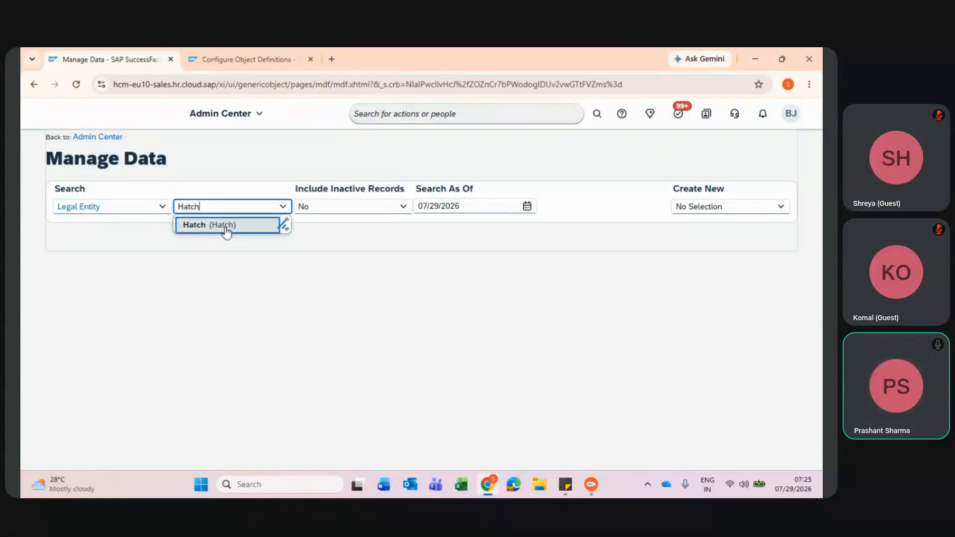
{"action": "left_click", "coordinate": [225, 228]}
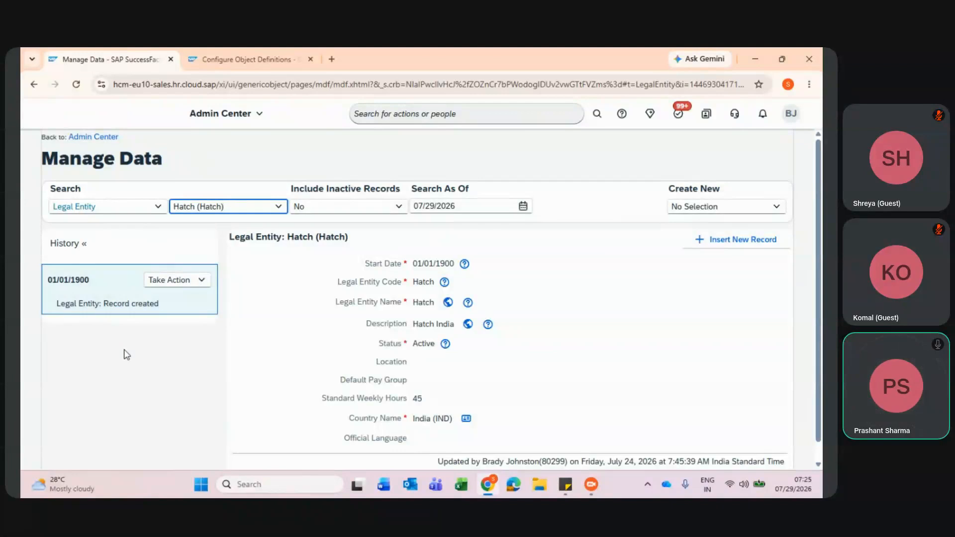
- Return to the unsaved cust_SubDepartment definition and duplicate its browser tab
{"action": "left_click", "coordinate": [226, 66]}
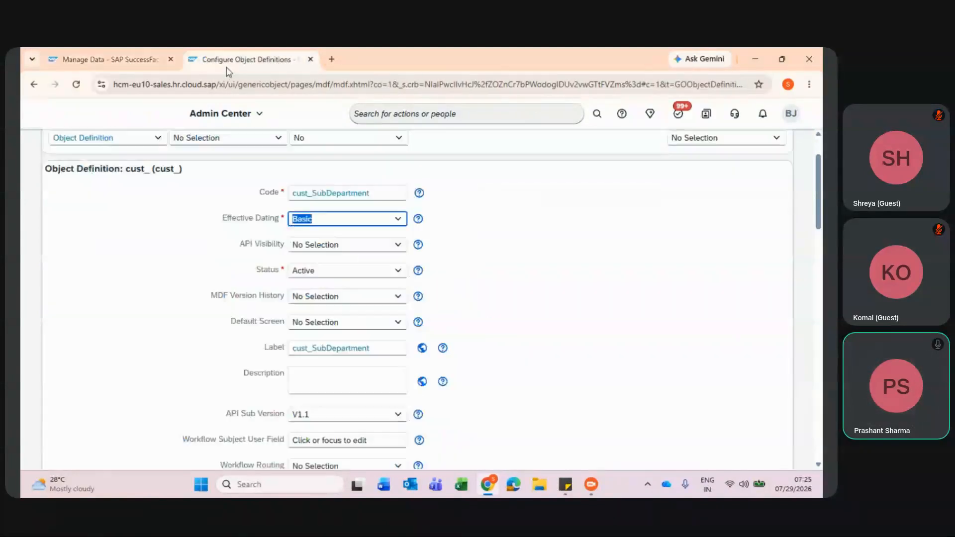
{"action": "left_click", "coordinate": [317, 214]}
{"action": "right_click", "coordinate": [278, 52]}
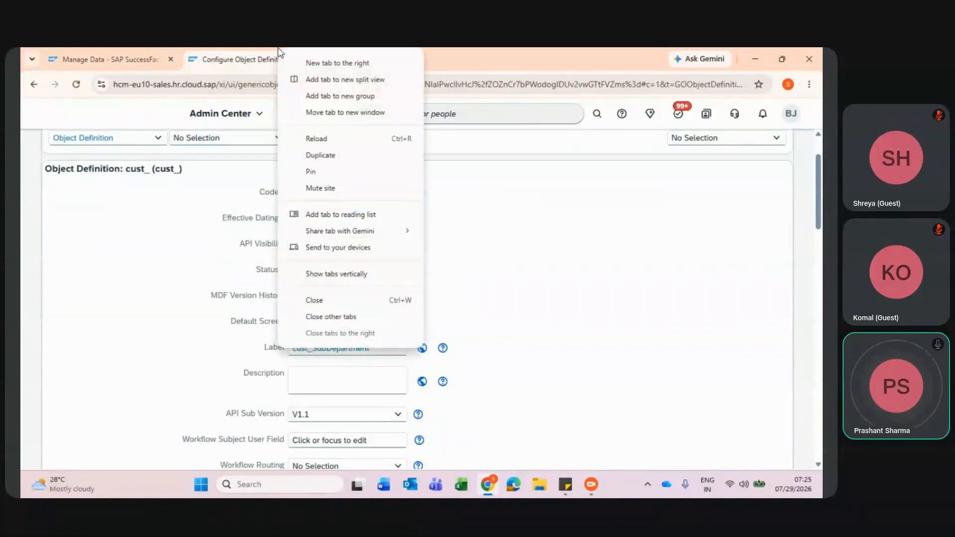
{"action": "left_click", "coordinate": [318, 155]}
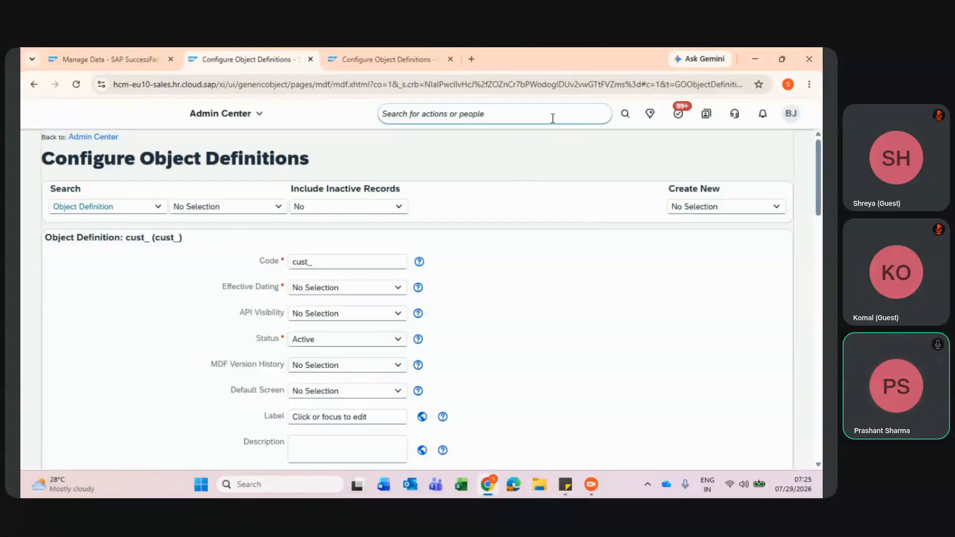
- Search the object definitions for "legal entity" and open the standard Legal Entity definition
{"action": "left_click", "coordinate": [245, 205]}
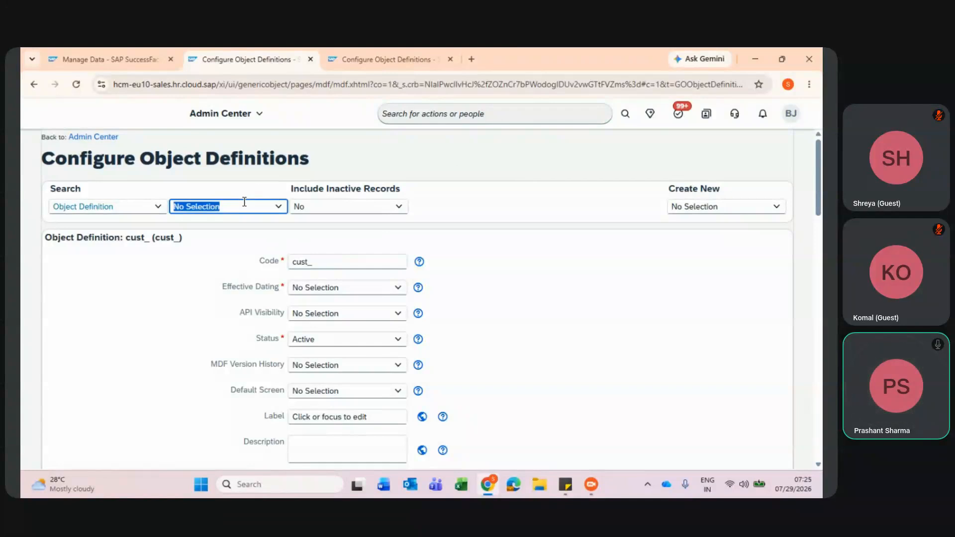
{"action": "type", "text": "legal"}
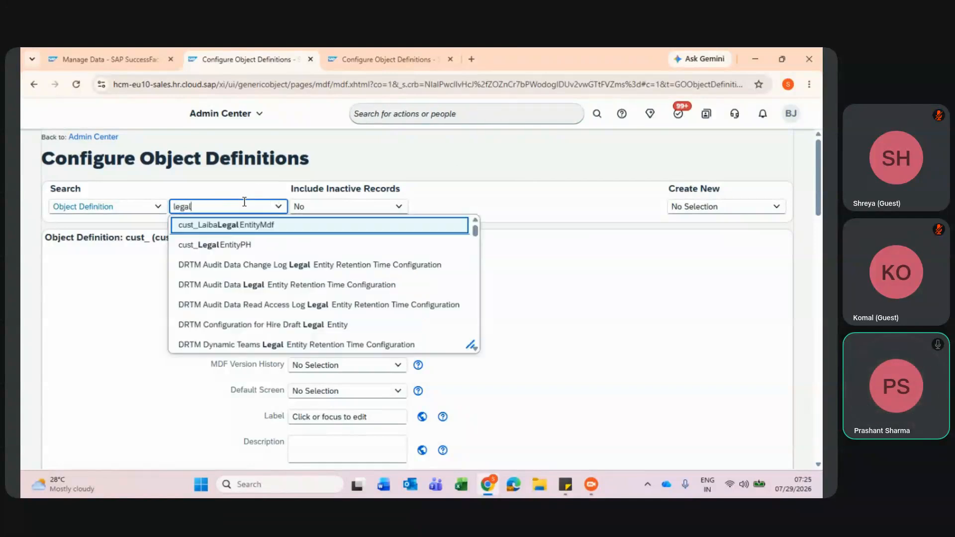
{"action": "type", "text": " e"}
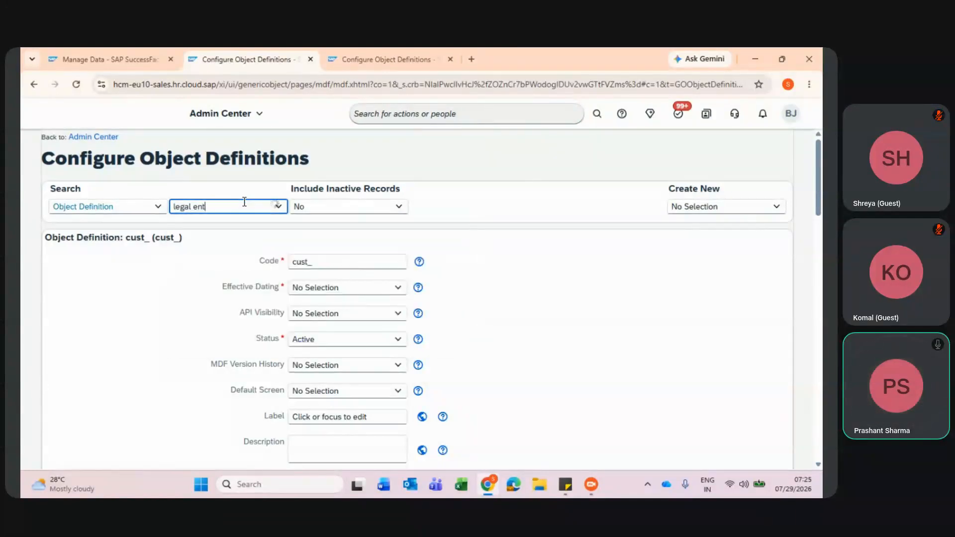
{"action": "type", "text": "nt"}
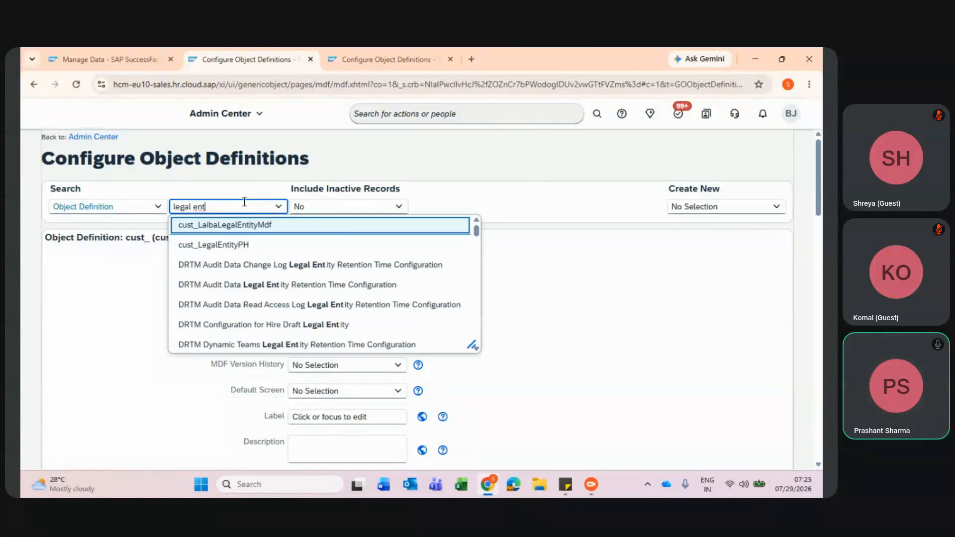
{"action": "type", "text": "ity"}
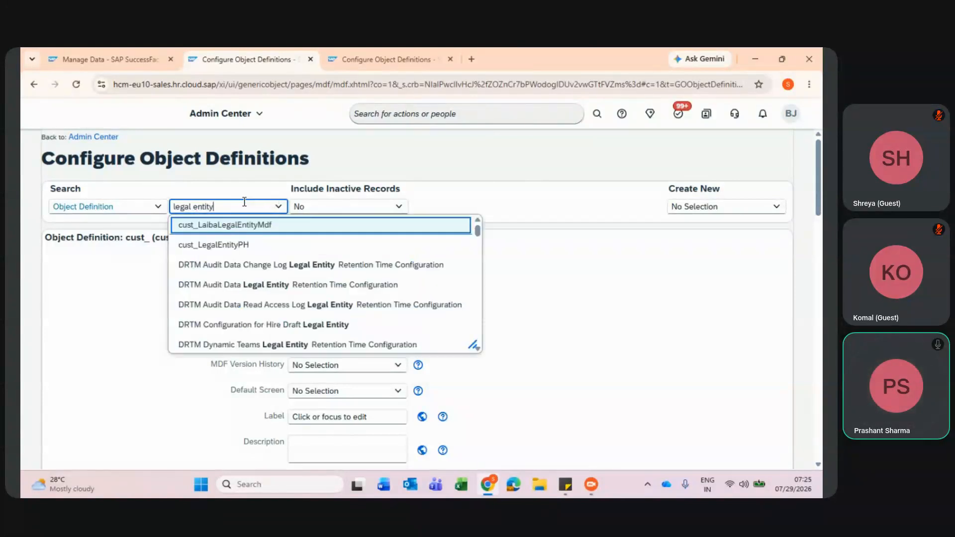
{"action": "scroll", "coordinate": [244, 310], "scroll_direction": "down", "scroll_amount": 1}
{"action": "scroll", "coordinate": [243, 309], "scroll_direction": "down", "scroll_amount": 4}
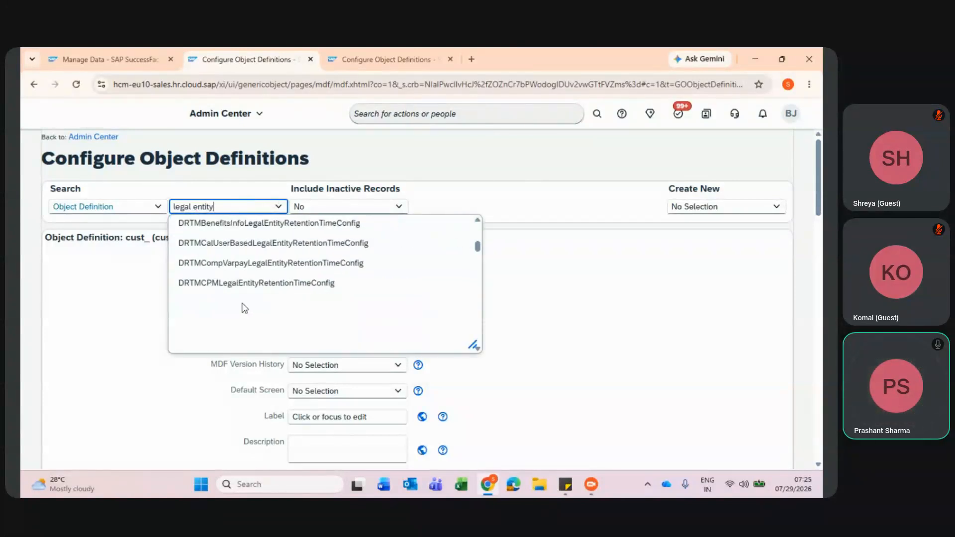
{"action": "scroll", "coordinate": [244, 309], "scroll_direction": "down", "scroll_amount": 5}
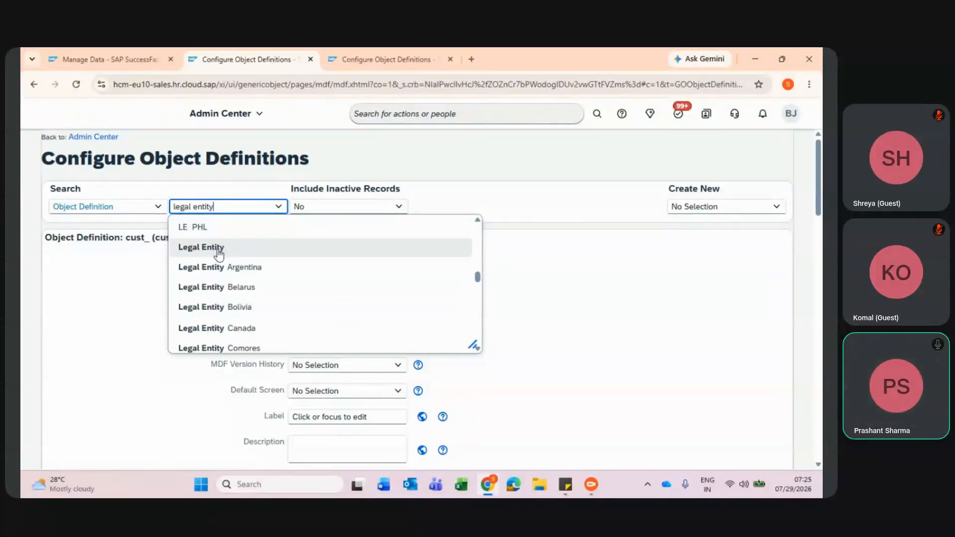
{"action": "left_click", "coordinate": [217, 249]}
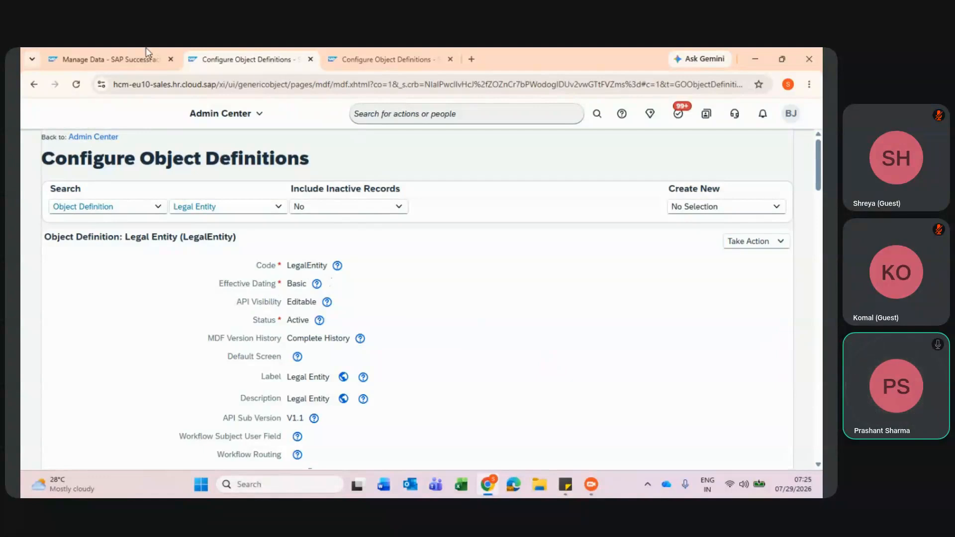
- Compare the Hatch record in Manage Data with the Legal Entity definition, ending on the cust_SubDepartment definition
{"action": "left_click", "coordinate": [129, 51]}
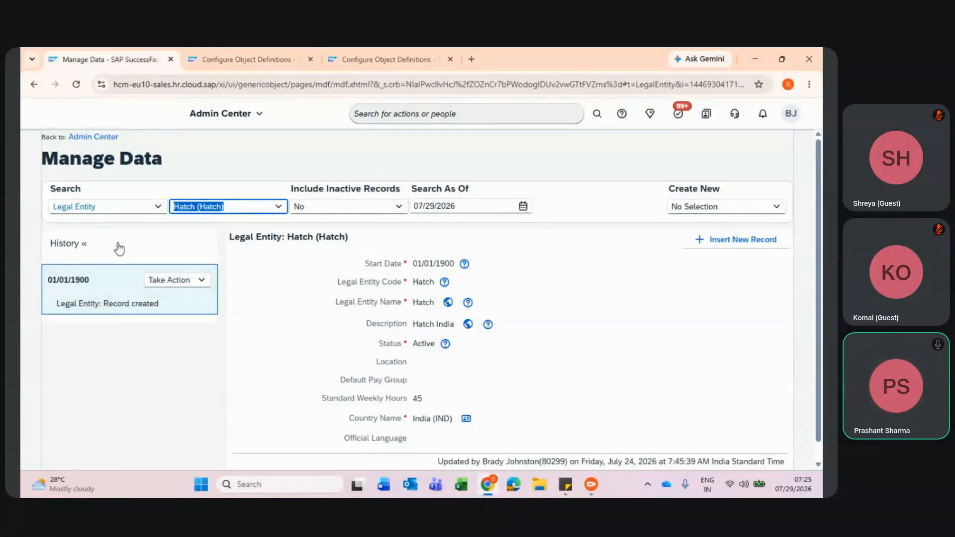
{"action": "left_click", "coordinate": [253, 50]}
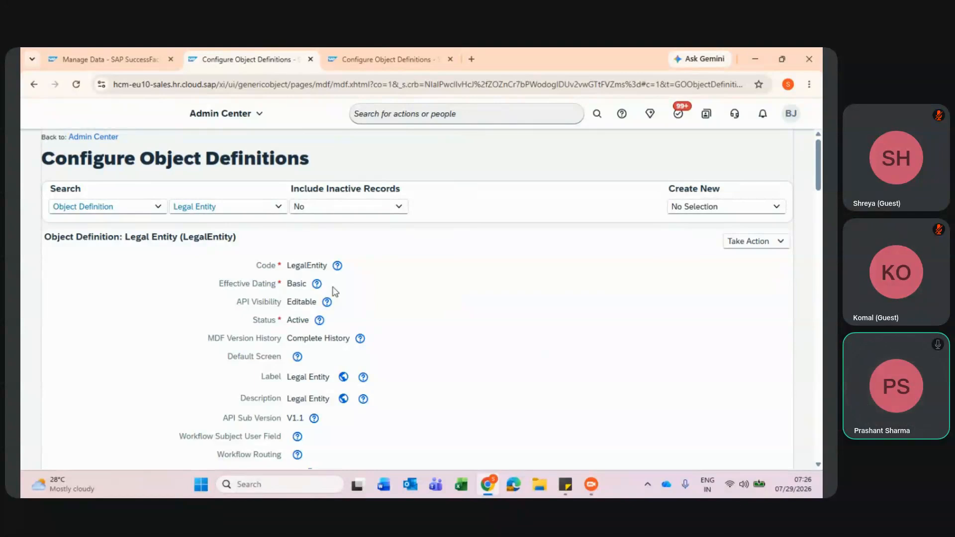
{"action": "left_click", "coordinate": [386, 55]}
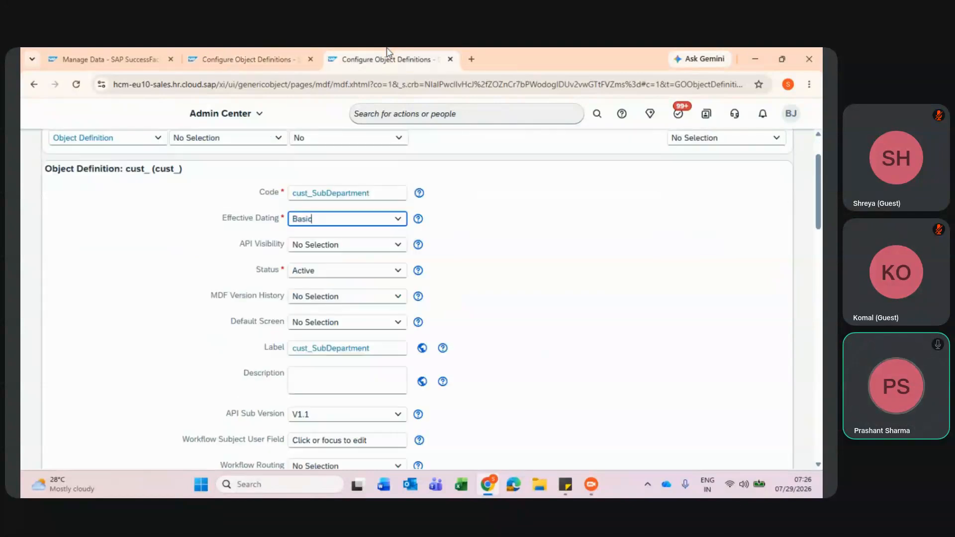
- Review the Effective Dating options of cust_SubDepartment, keep Basic, and set API Visibility to Editable
{"action": "left_click", "coordinate": [398, 221]}
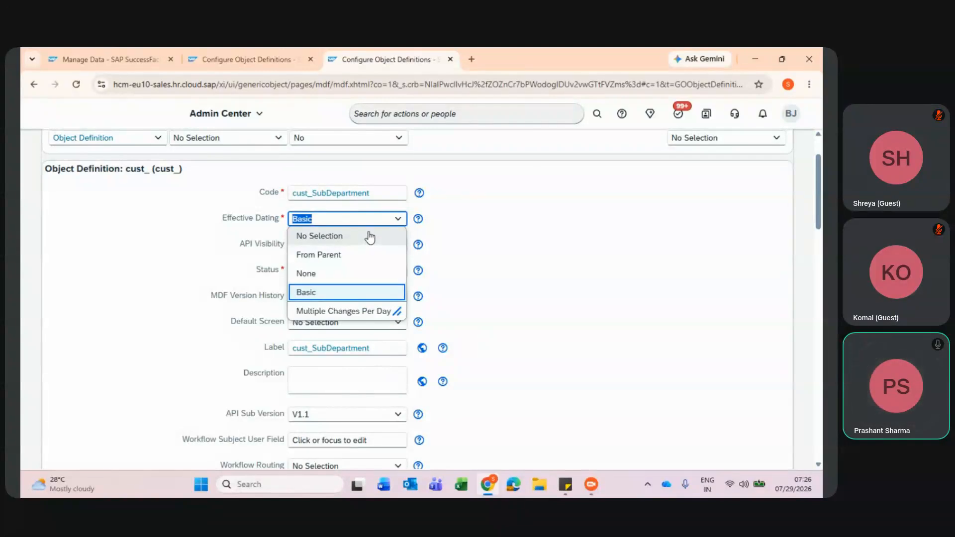
{"action": "left_click", "coordinate": [515, 227]}
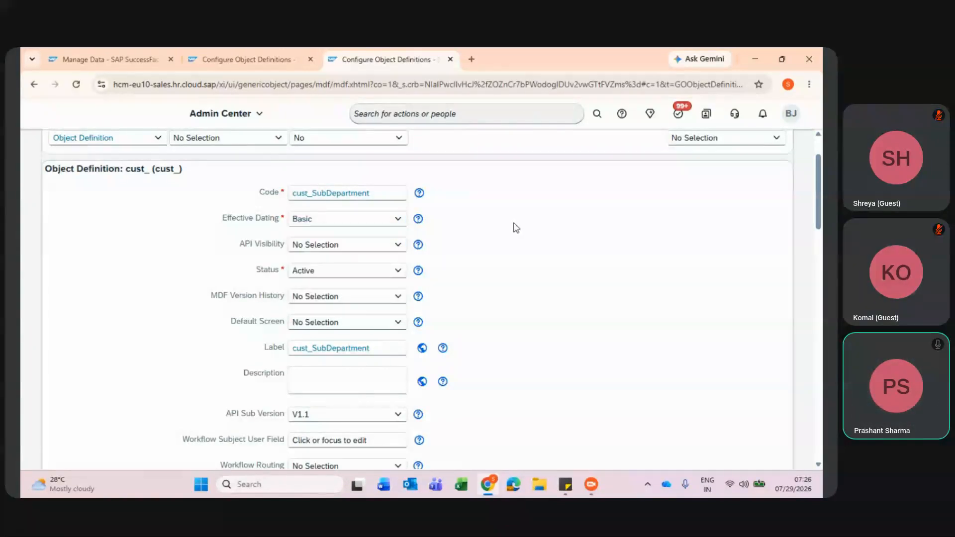
{"action": "left_click", "coordinate": [403, 251]}
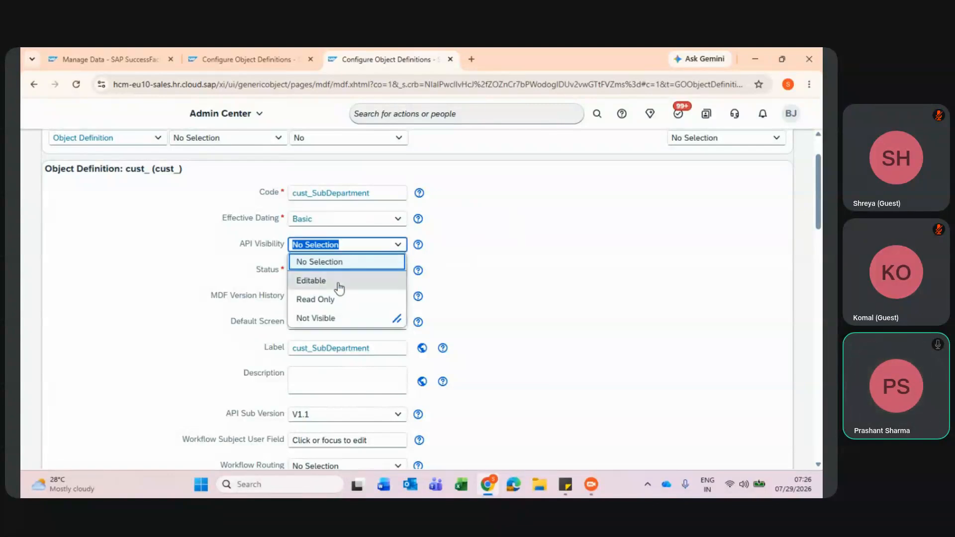
{"action": "left_click", "coordinate": [336, 281]}
{"action": "left_click", "coordinate": [495, 263]}
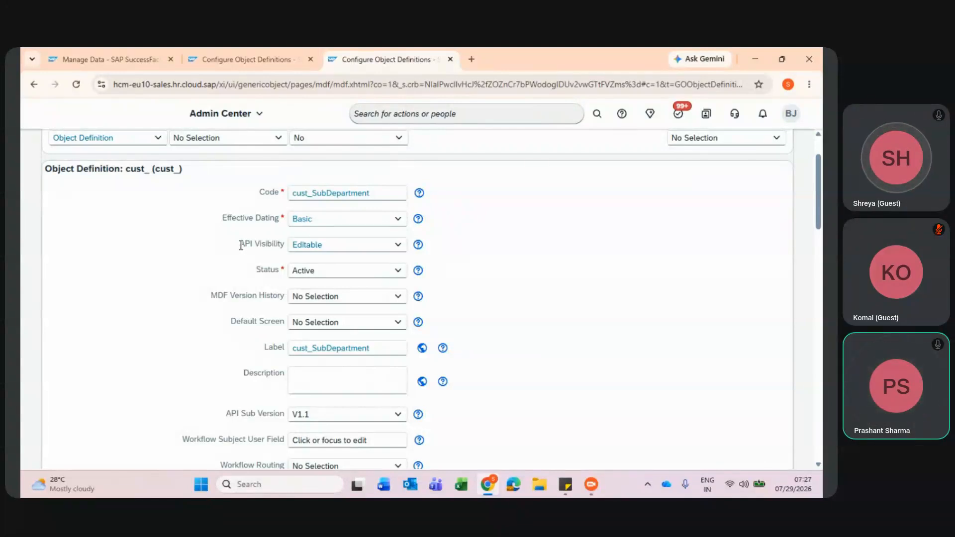
- Try Not Visible as the object's API Visibility and return it to Editable
{"action": "left_click_drag", "start_coordinate": [240, 245], "coordinate": [294, 249]}
{"action": "left_click", "coordinate": [393, 246]}
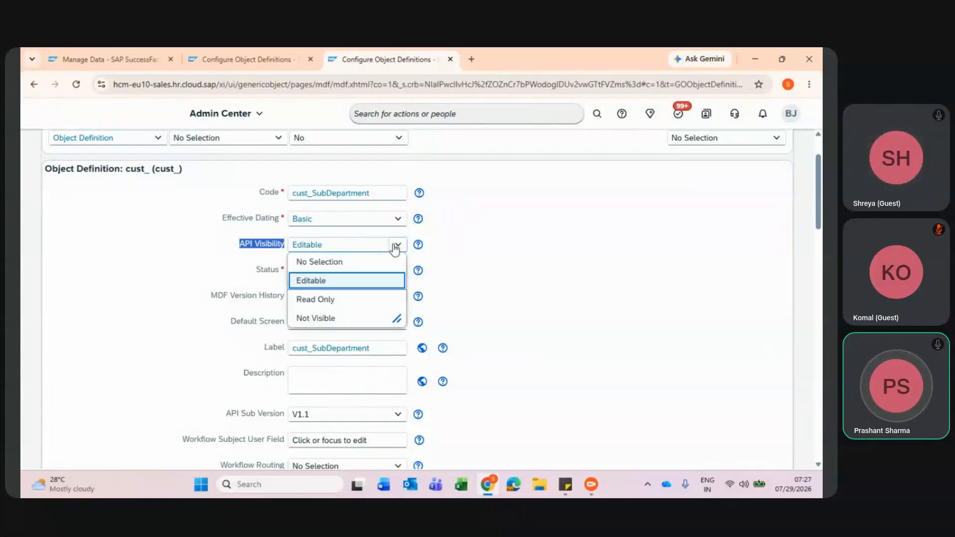
{"action": "left_click", "coordinate": [329, 321]}
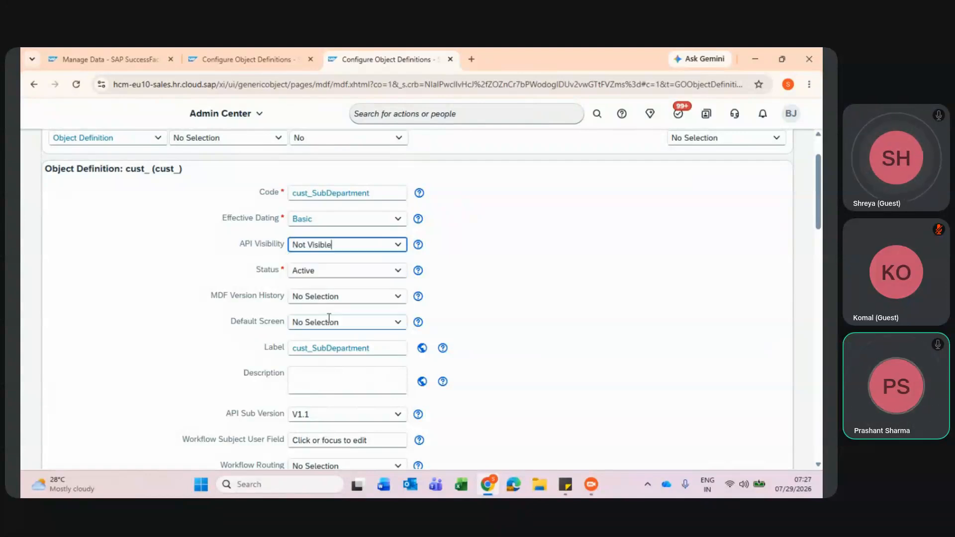
{"action": "left_click", "coordinate": [402, 249]}
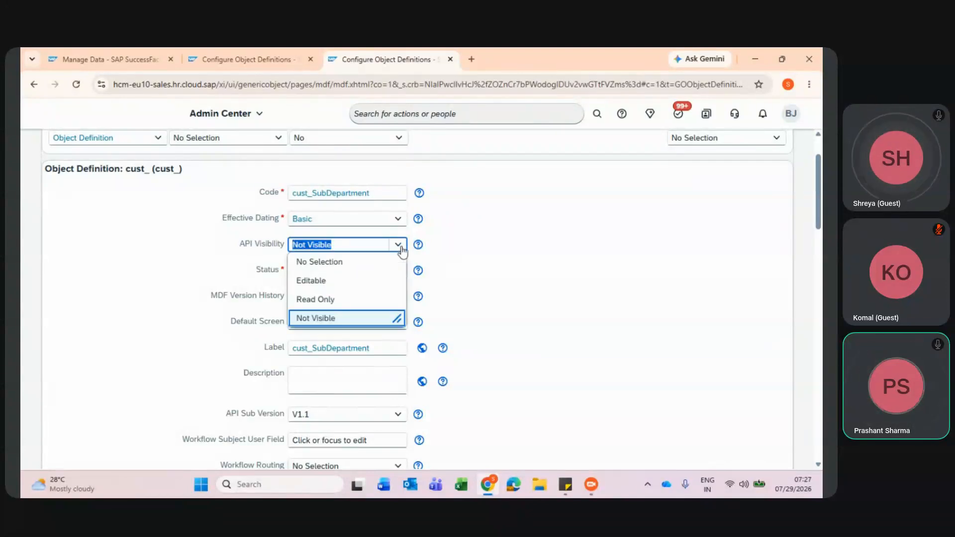
{"action": "left_click", "coordinate": [342, 282]}
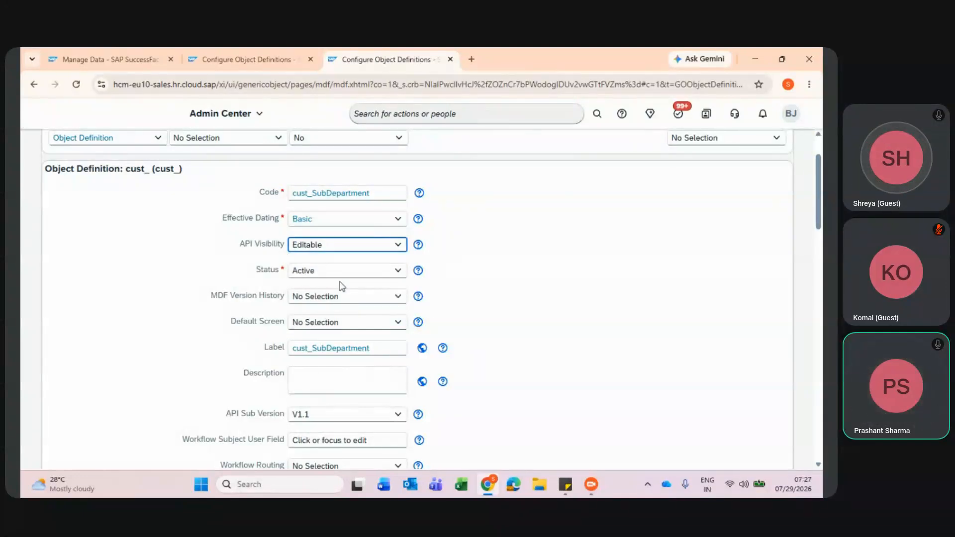
{"action": "left_click", "coordinate": [396, 299]}
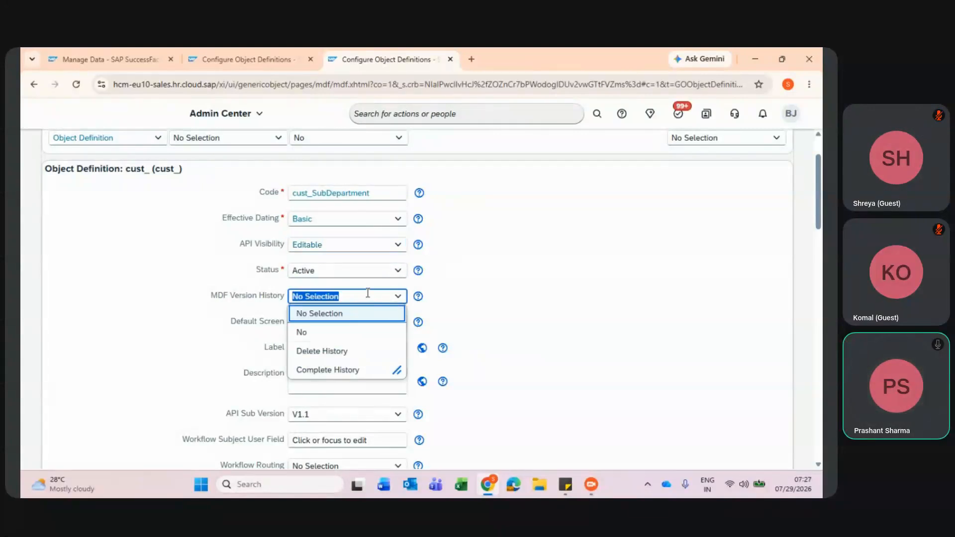
{"action": "left_click", "coordinate": [321, 368]}
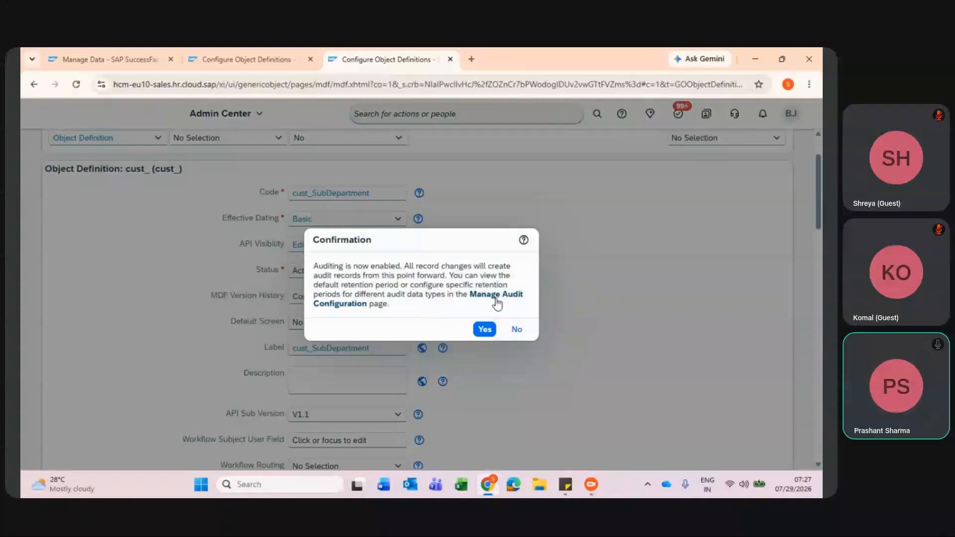
{"action": "left_click", "coordinate": [529, 328]}
- Check the Legal Entity definition for reference, set MDF Version History of cust_SubDepartment to Complete History and accept the auditing confirmation
{"action": "left_click", "coordinate": [251, 49]}
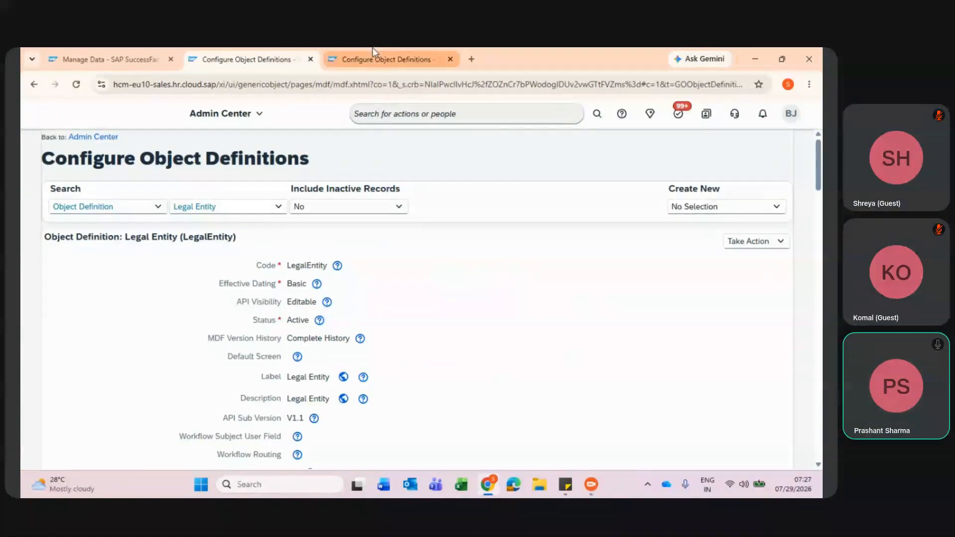
{"action": "left_click", "coordinate": [378, 59]}
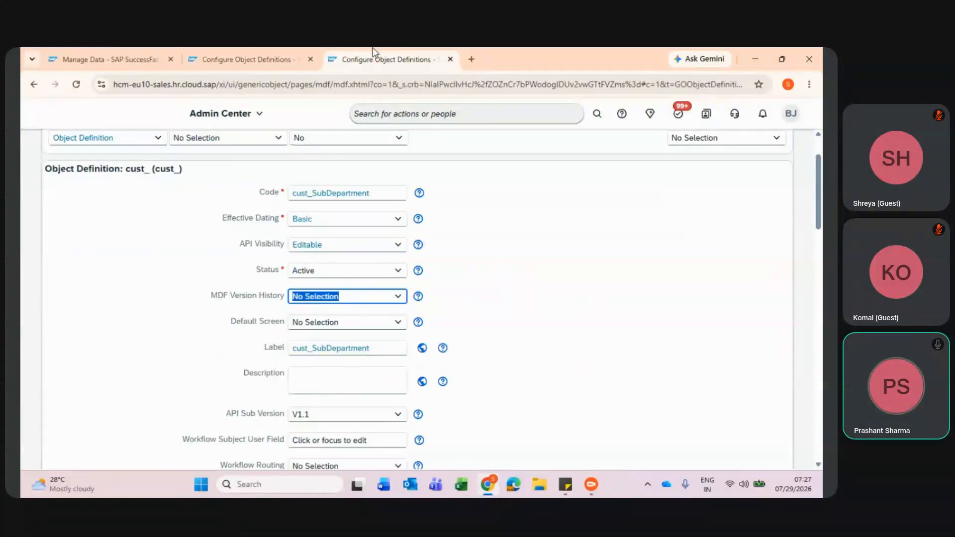
{"action": "left_click", "coordinate": [402, 308]}
{"action": "left_click", "coordinate": [357, 373]}
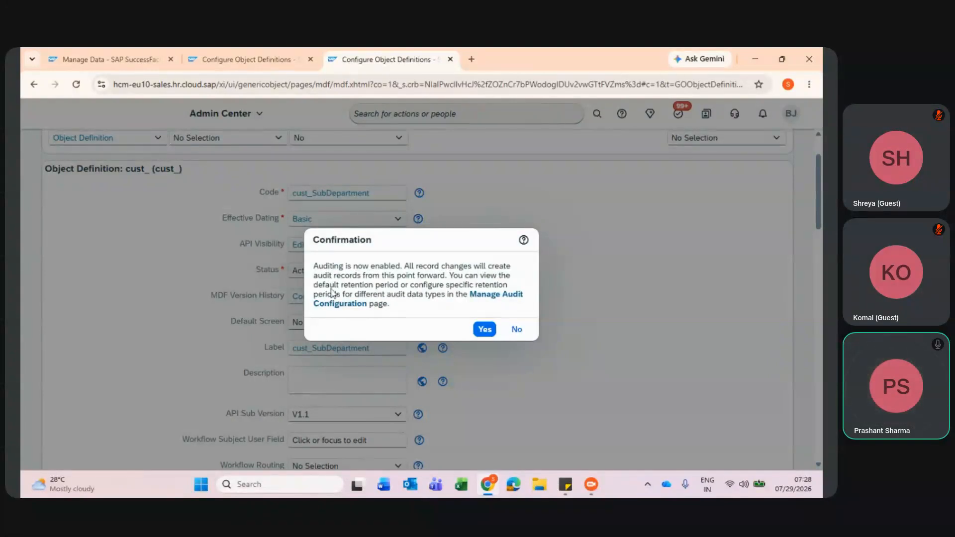
{"action": "left_click", "coordinate": [485, 329]}
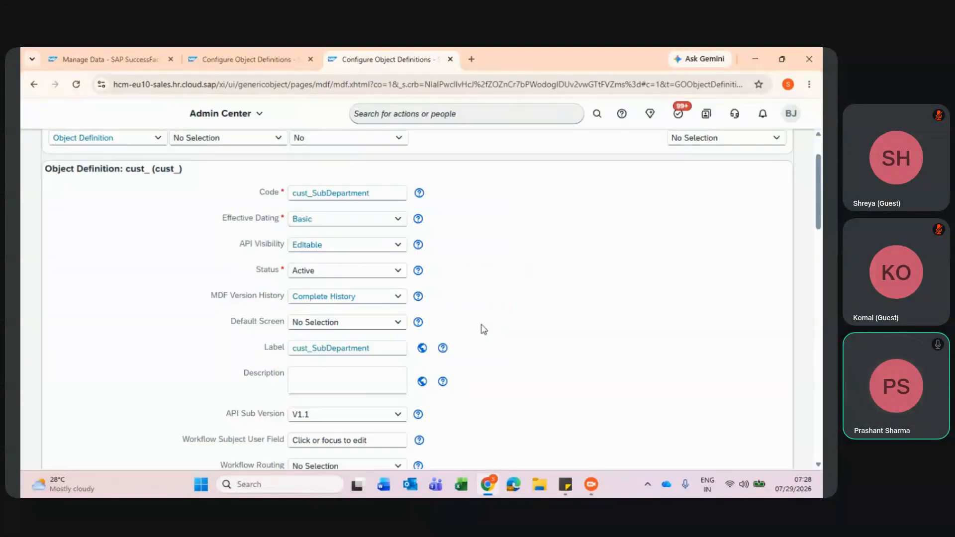
- Compare the Default Screen setting of cust_SubDepartment with the Legal Entity definition and the Hatch record's layout in Manage Data
{"action": "scroll", "coordinate": [440, 345], "scroll_direction": "down", "scroll_amount": 1}
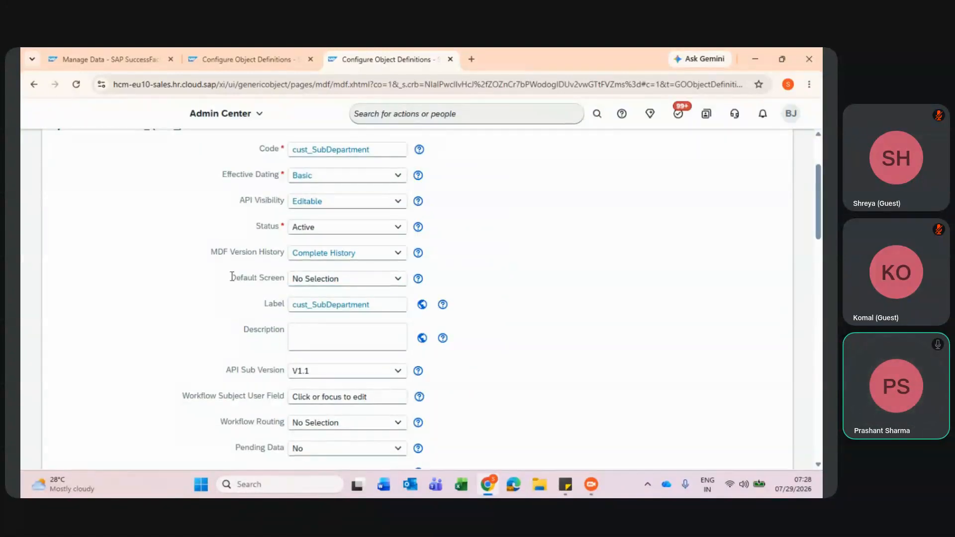
{"action": "left_click_drag", "start_coordinate": [232, 277], "coordinate": [285, 279]}
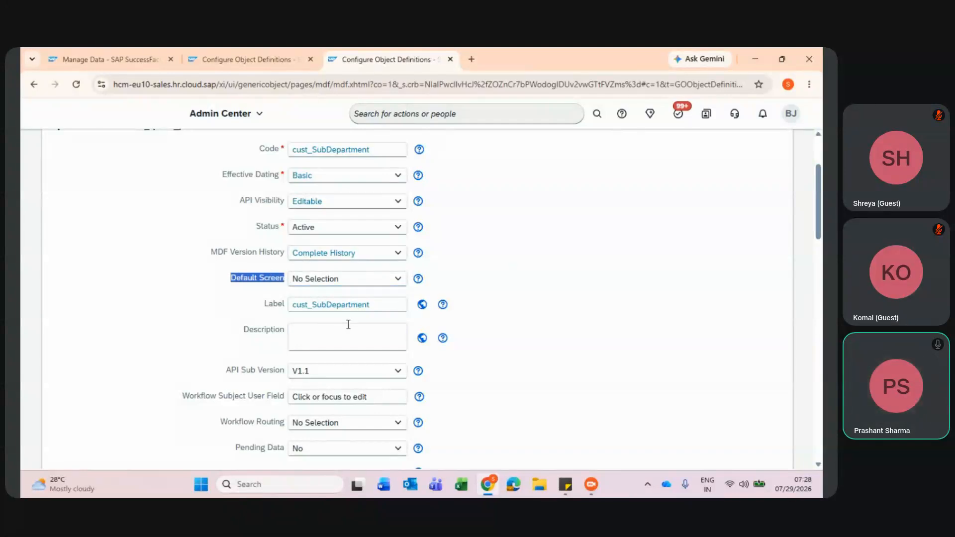
{"action": "left_click", "coordinate": [239, 55]}
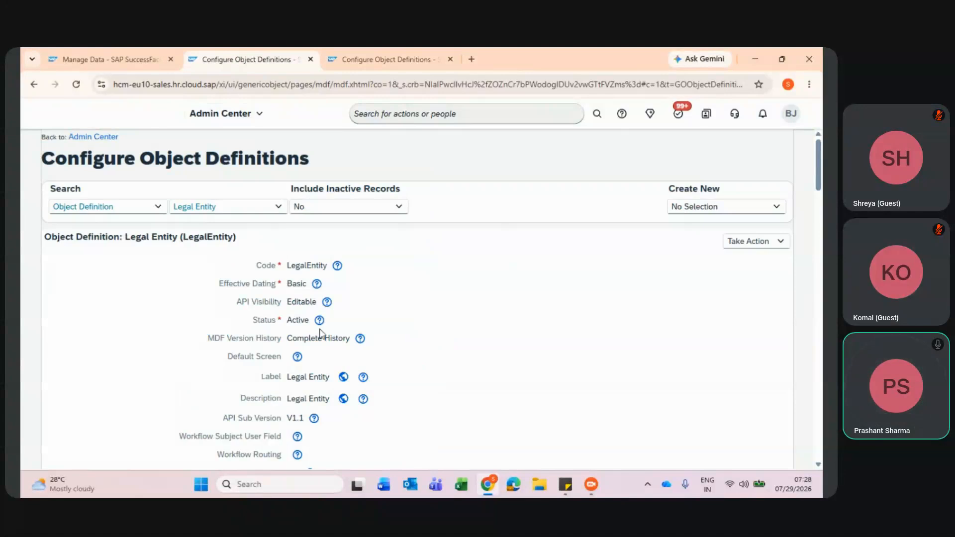
{"action": "scroll", "coordinate": [349, 323], "scroll_direction": "down", "scroll_amount": 3}
{"action": "left_click", "coordinate": [162, 51]}
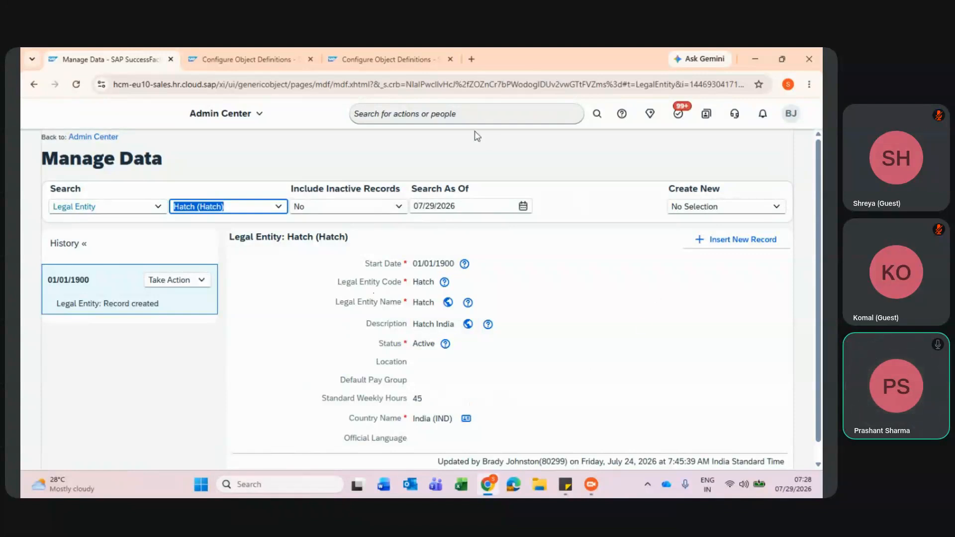
{"action": "left_click", "coordinate": [390, 56]}
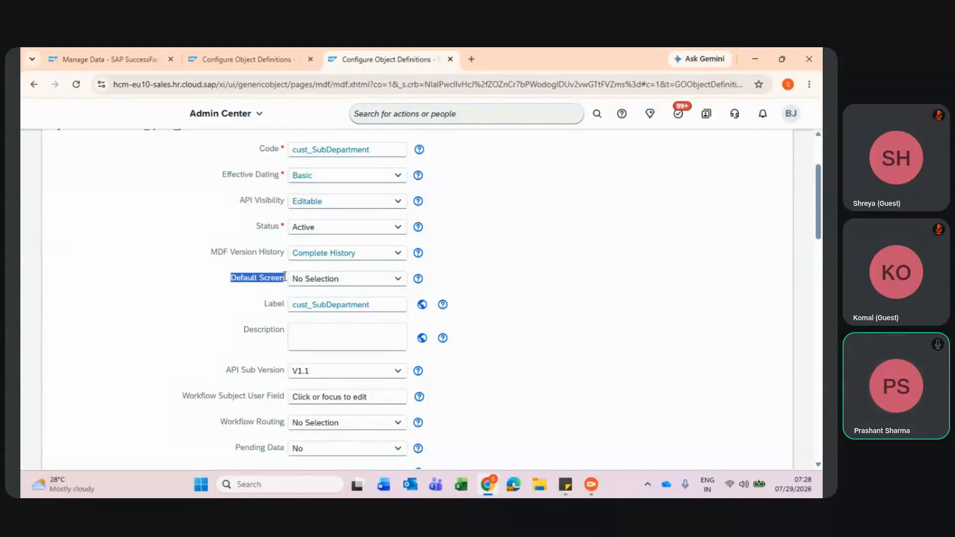
{"action": "left_click", "coordinate": [106, 56]}
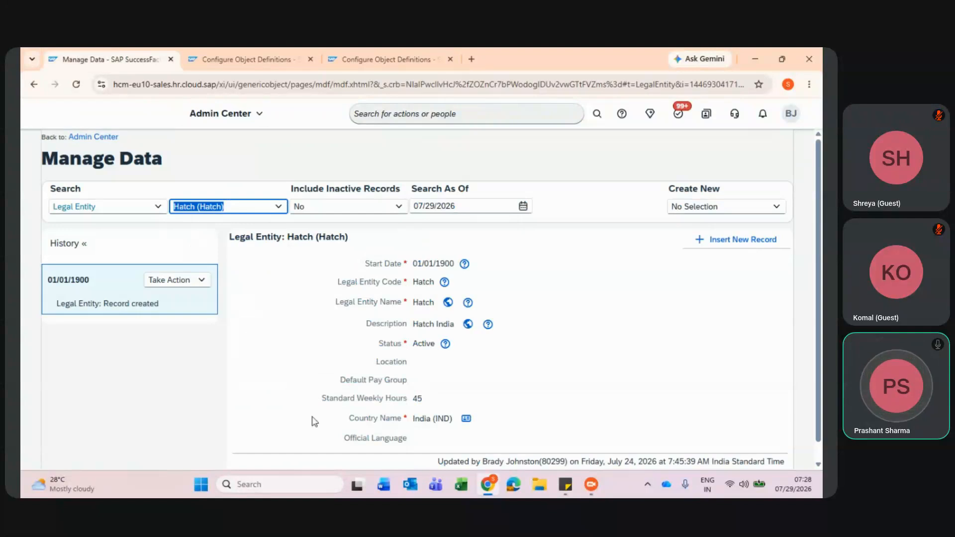
{"action": "left_click", "coordinate": [381, 54]}
- Browse the available Default Screen choices for cust_SubDepartment without selecting one
{"action": "left_click", "coordinate": [334, 278]}
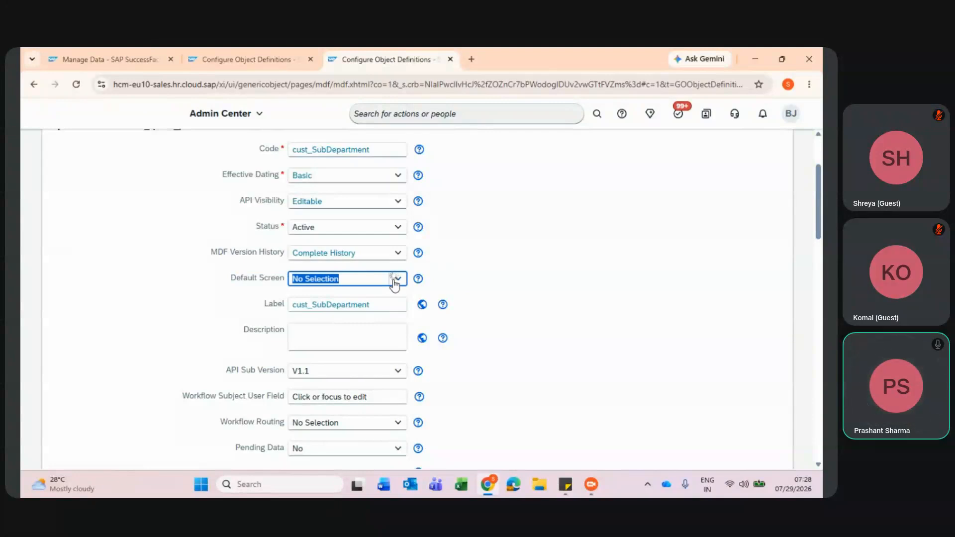
{"action": "left_click", "coordinate": [397, 280]}
{"action": "scroll", "coordinate": [377, 367], "scroll_direction": "down", "scroll_amount": 3}
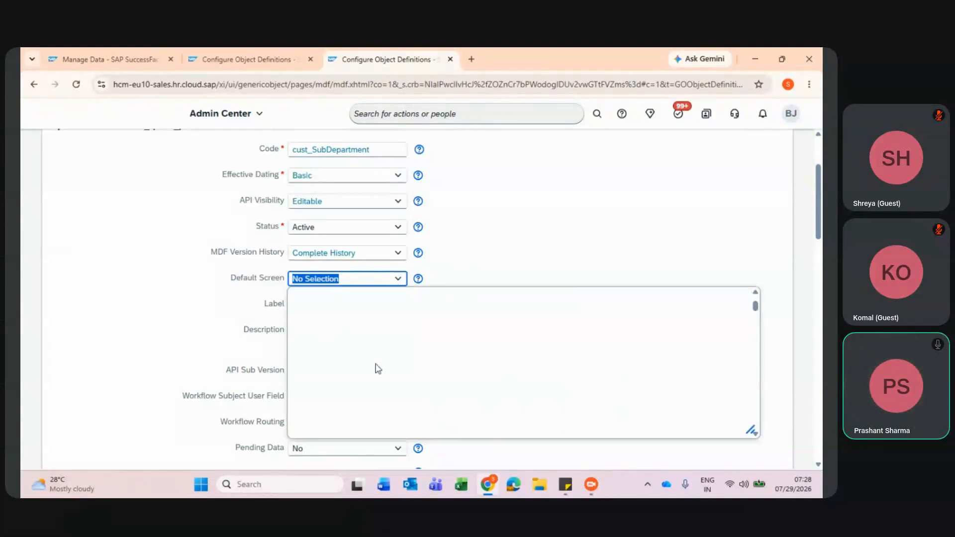
{"action": "scroll", "coordinate": [377, 366], "scroll_direction": "down", "scroll_amount": 2}
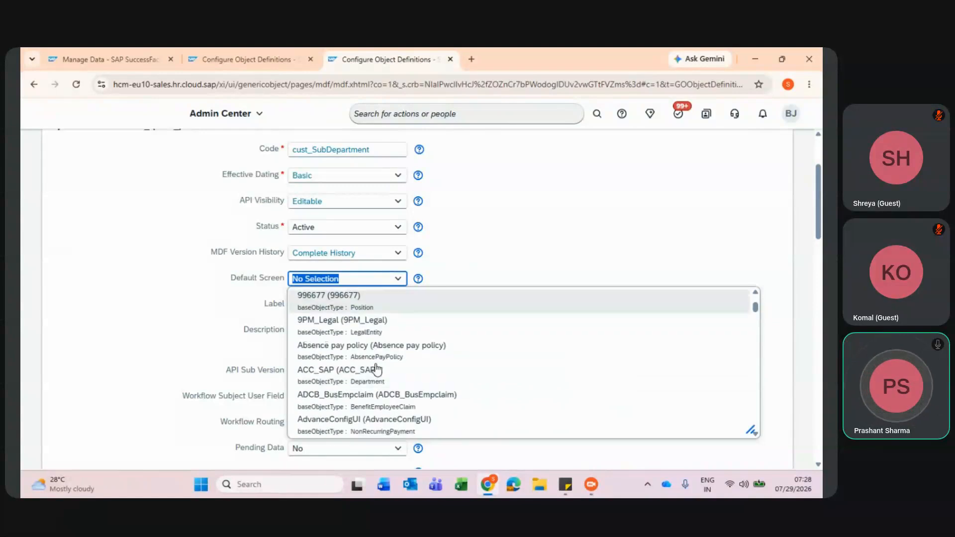
{"action": "left_click", "coordinate": [503, 267]}
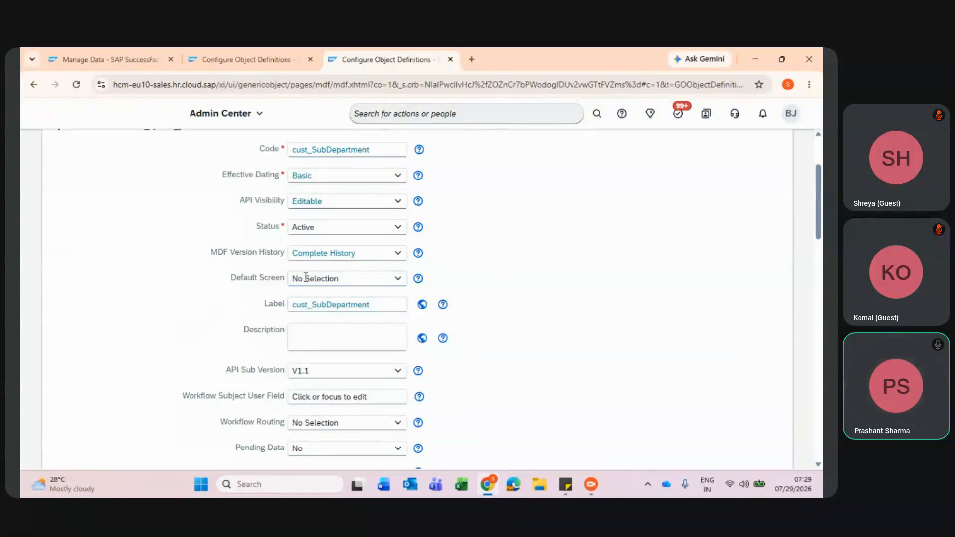
- Change the label of the cust_SubDepartment object to Sub Department
{"action": "left_click", "coordinate": [313, 307]}
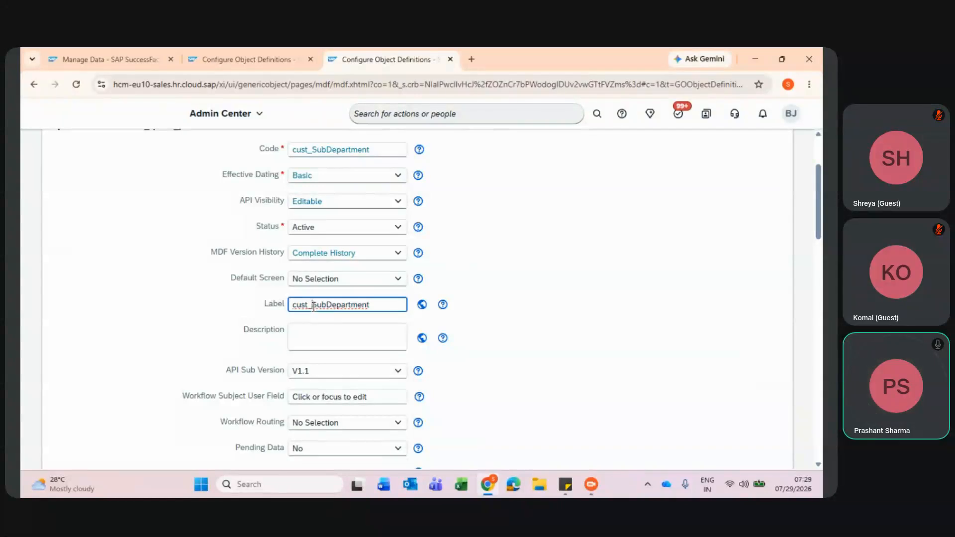
{"action": "key", "text": "BackSpace"}
{"action": "key", "text": "BackSpace"}
{"action": "key", "text": "BackSpace"}
{"action": "key", "text": "BackSpace"}
{"action": "key", "text": "BackSpace"}
{"action": "left_click", "coordinate": [310, 303]}
{"action": "key", "text": "Tab"}
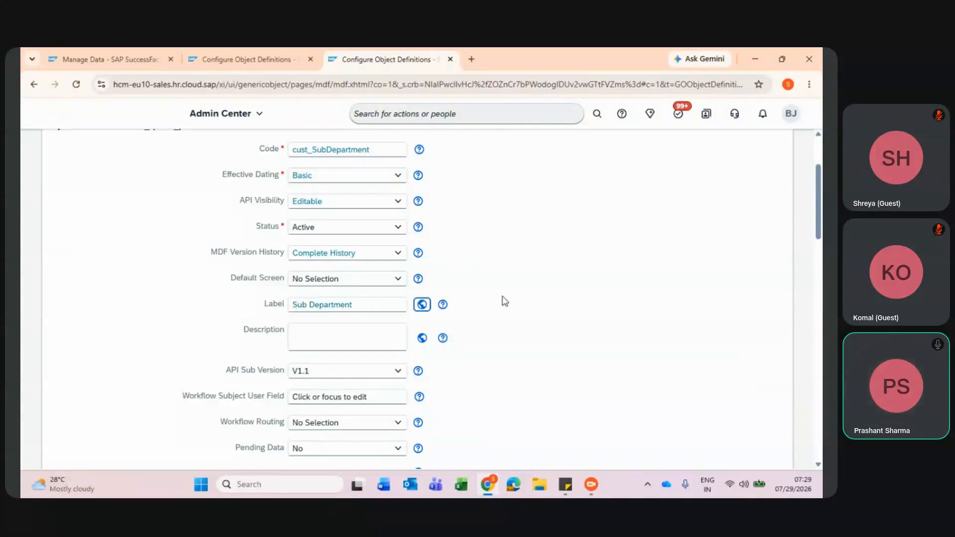
- Open the label's translations and change the default value to Sub Department
{"action": "scroll", "coordinate": [504, 301], "scroll_direction": "up", "scroll_amount": 3}
{"action": "scroll", "coordinate": [390, 252], "scroll_direction": "down", "scroll_amount": 2}
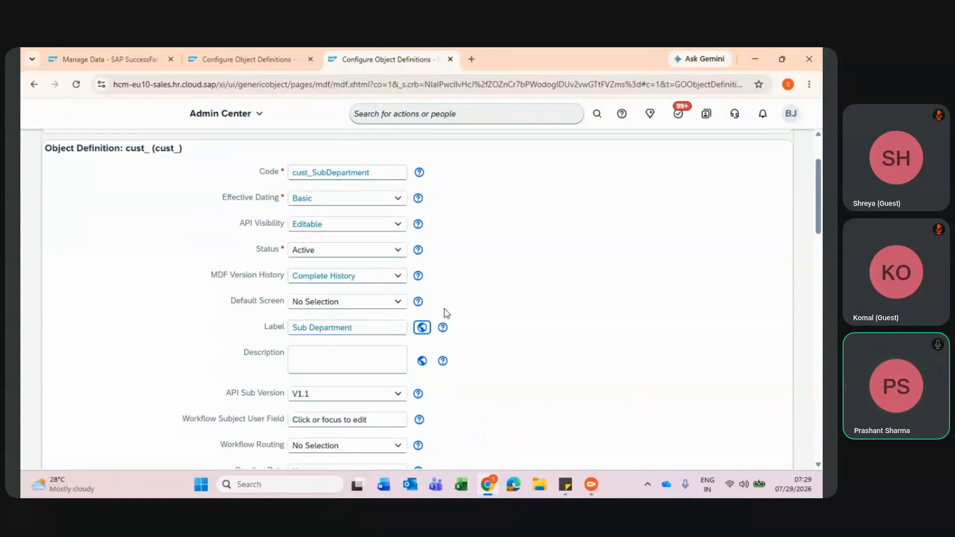
{"action": "left_click", "coordinate": [455, 325]}
{"action": "left_click", "coordinate": [426, 326]}
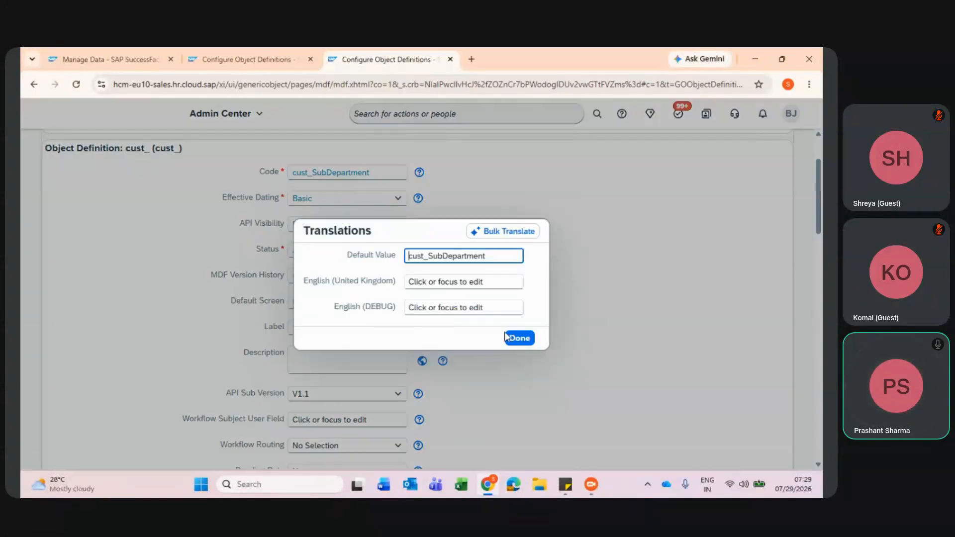
{"action": "left_click", "coordinate": [446, 256]}
{"action": "left_click_drag", "start_coordinate": [429, 257], "coordinate": [395, 255]}
{"action": "key", "text": "BackSpace"}
- Copy the label's default value into the English (United Kingdom) and English (DEBUG) translations and finish the translations
{"action": "left_click_drag", "start_coordinate": [489, 257], "coordinate": [335, 259]}
{"action": "key", "text": "ctrl+c"}
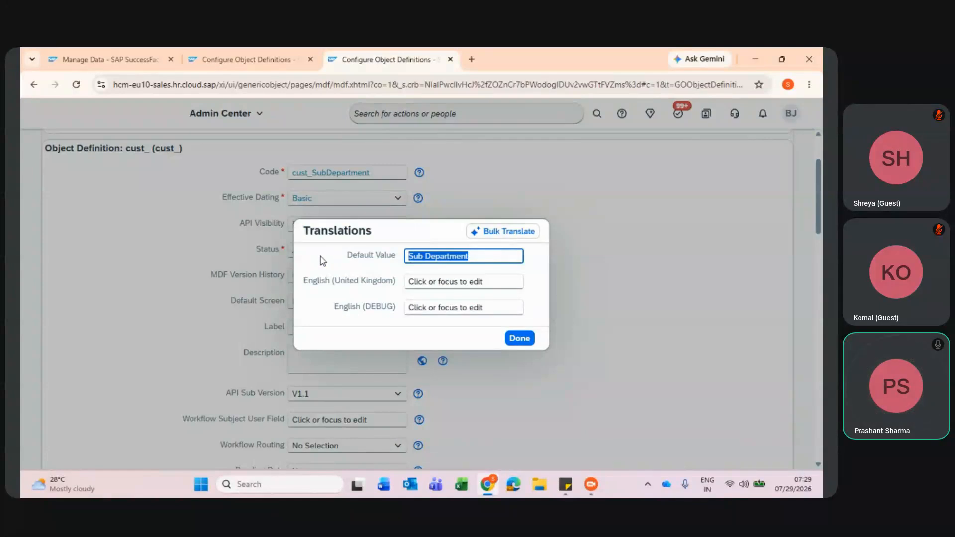
{"action": "left_click", "coordinate": [426, 281]}
{"action": "key", "text": "ctrl+v"}
{"action": "left_click", "coordinate": [429, 309]}
{"action": "key", "text": "ctrl+v"}
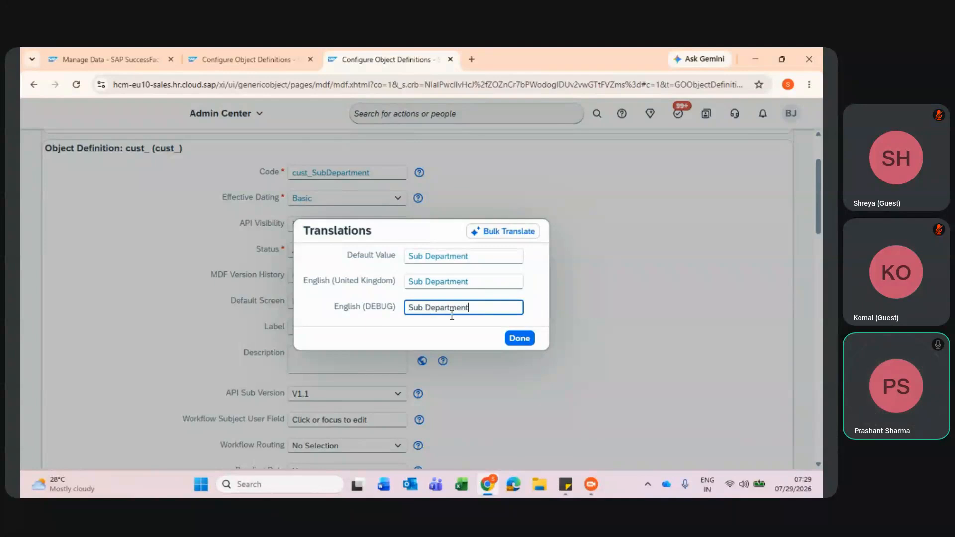
{"action": "left_click", "coordinate": [519, 338]}
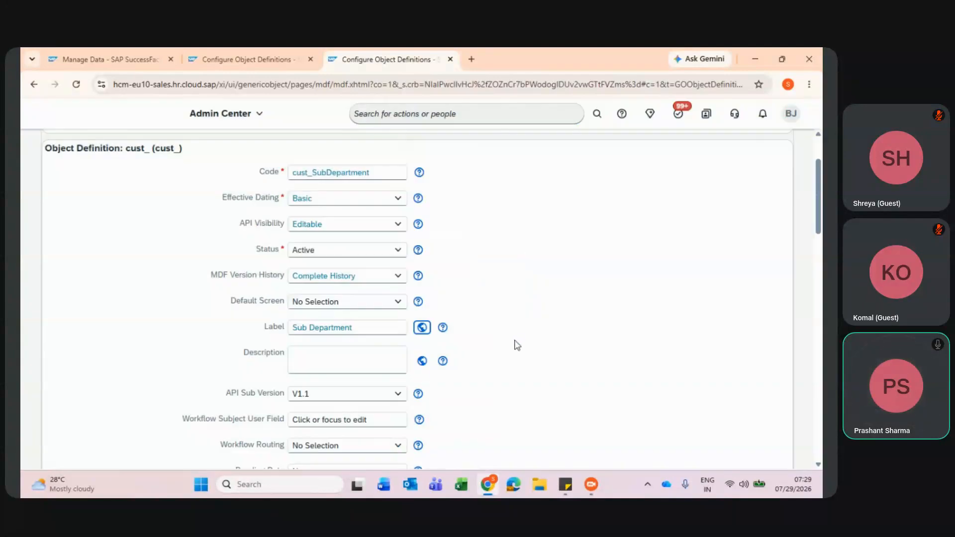
- Fill in the object's description with the copied text Sub Department
{"action": "scroll", "coordinate": [389, 363], "scroll_direction": "down", "scroll_amount": 3}
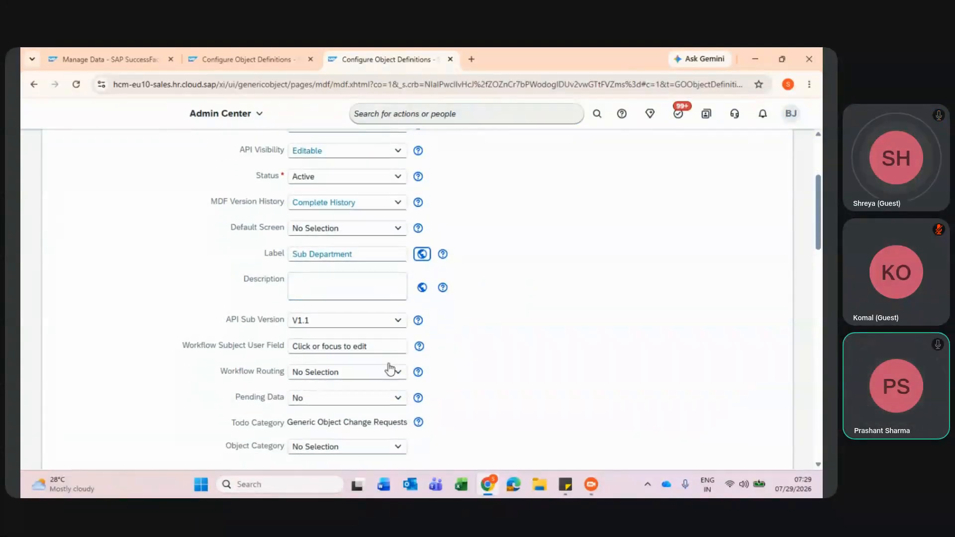
{"action": "left_click", "coordinate": [356, 278]}
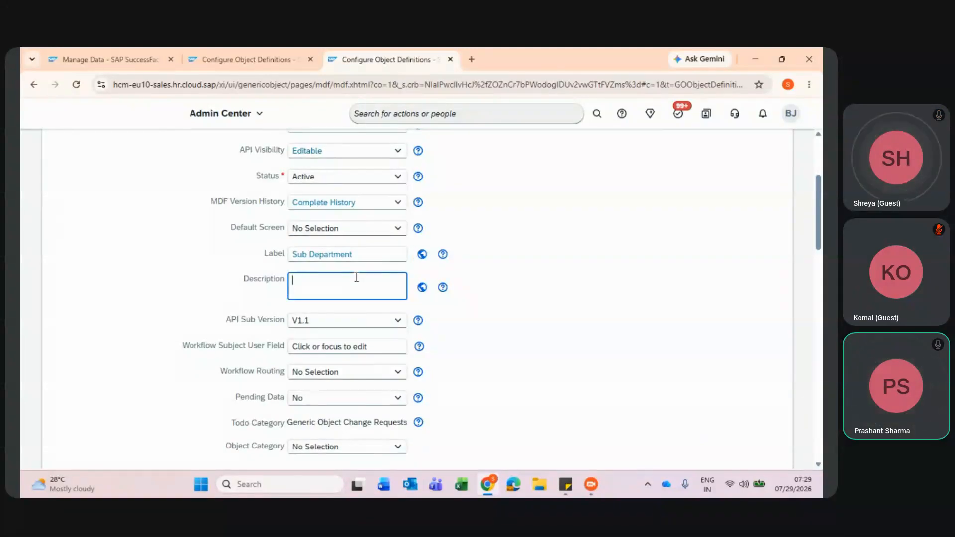
{"action": "key", "text": "ctrl+v"}
{"action": "key", "text": "Tab"}
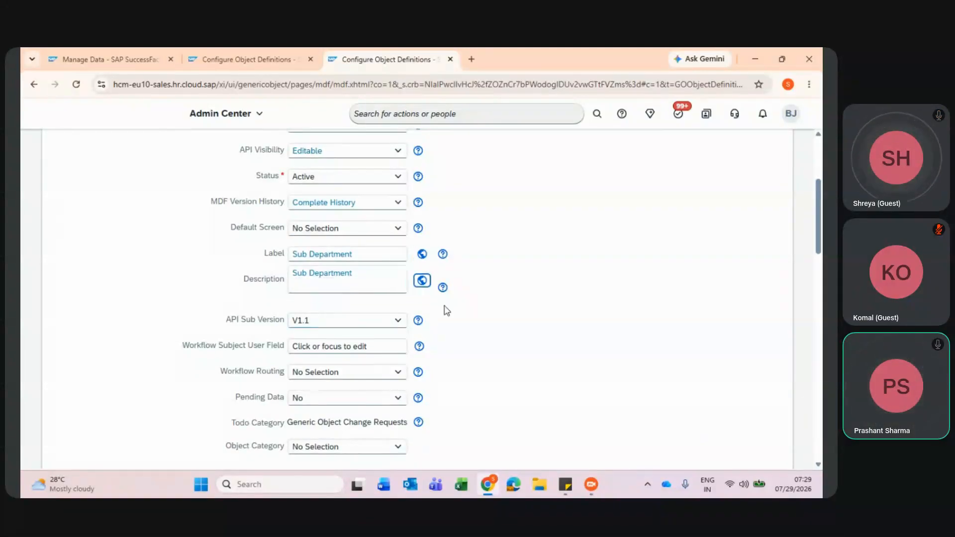
{"action": "scroll", "coordinate": [444, 308], "scroll_direction": "down", "scroll_amount": 1}
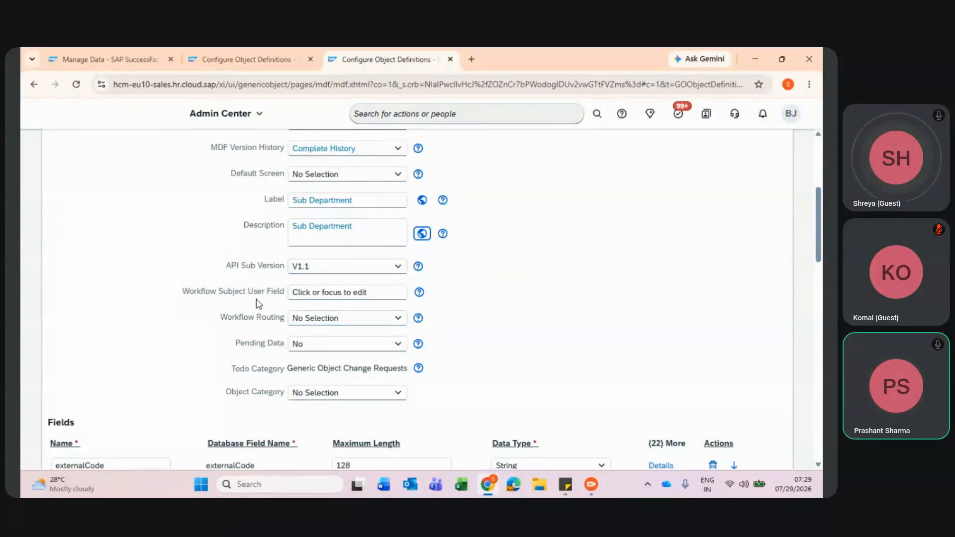
- Review the Workflow Subject User Field, Workflow Routing and Pending Data settings of the Sub Department object
{"action": "left_click", "coordinate": [358, 290]}
{"action": "scroll", "coordinate": [359, 288], "scroll_direction": "down", "scroll_amount": 1}
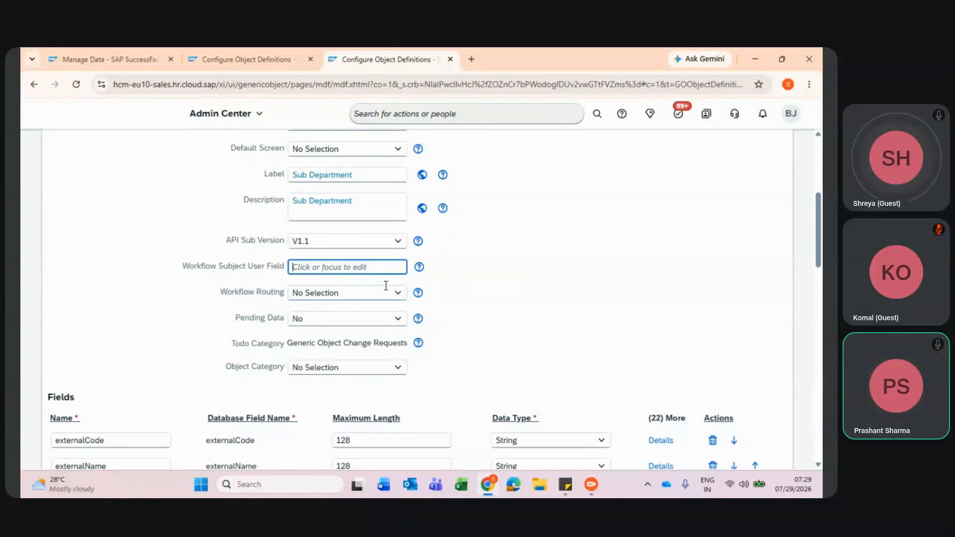
{"action": "left_click", "coordinate": [399, 298]}
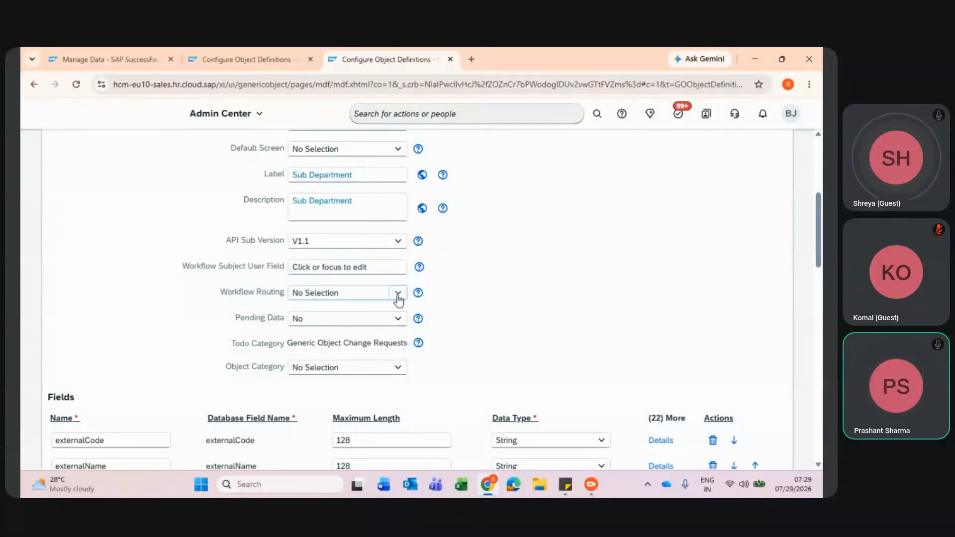
{"action": "left_click", "coordinate": [513, 291]}
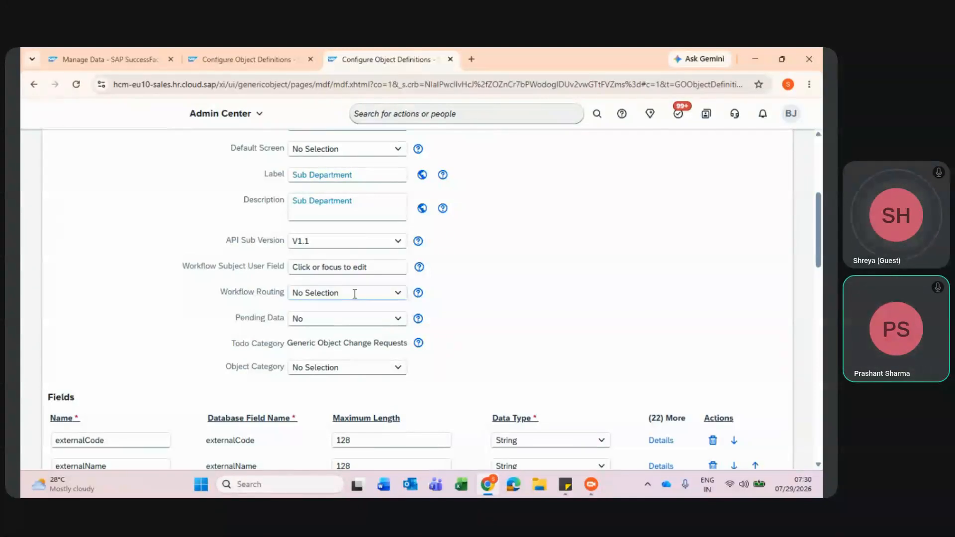
{"action": "left_click_drag", "start_coordinate": [234, 320], "coordinate": [308, 324]}
{"action": "left_click", "coordinate": [432, 330]}
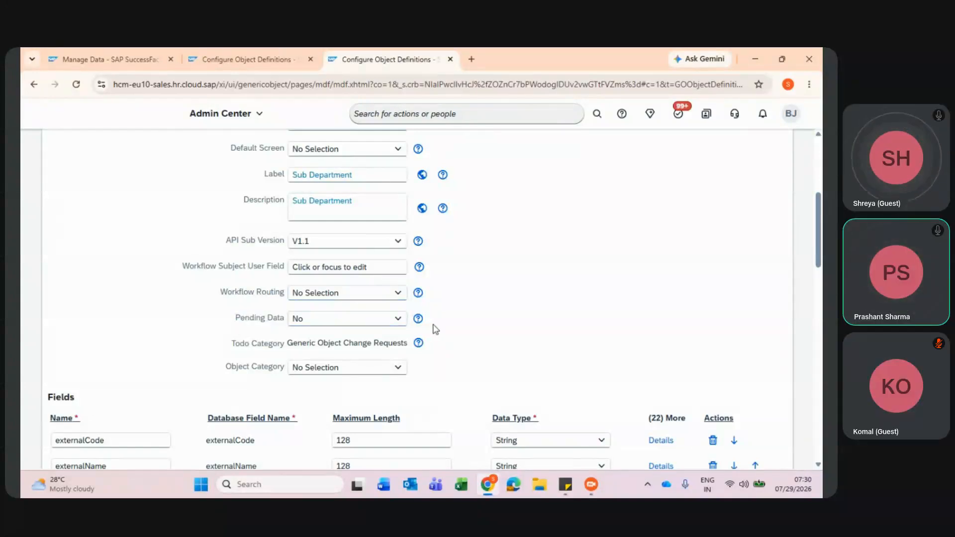
{"action": "left_click_drag", "start_coordinate": [219, 294], "coordinate": [321, 320]}
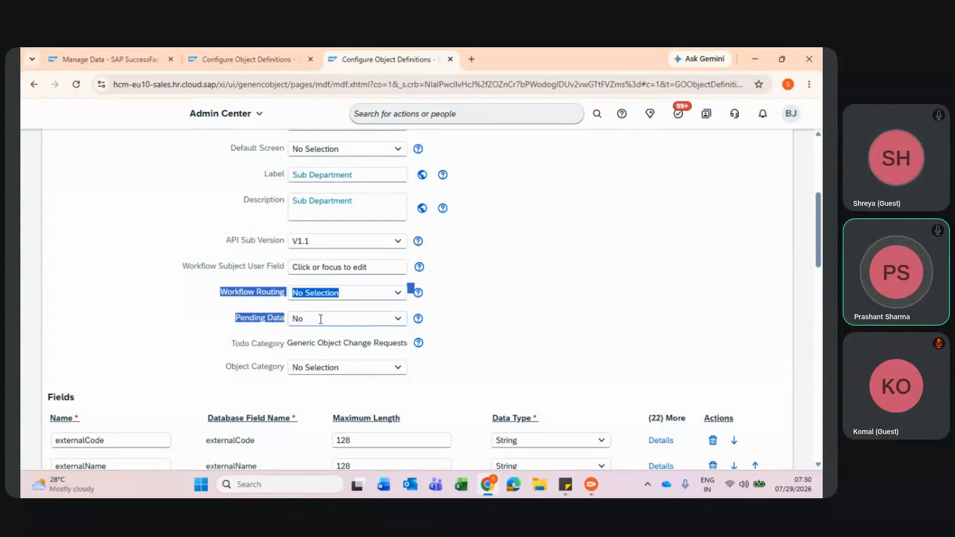
{"action": "left_click", "coordinate": [459, 330]}
{"action": "left_click_drag", "start_coordinate": [445, 324], "coordinate": [221, 298]}
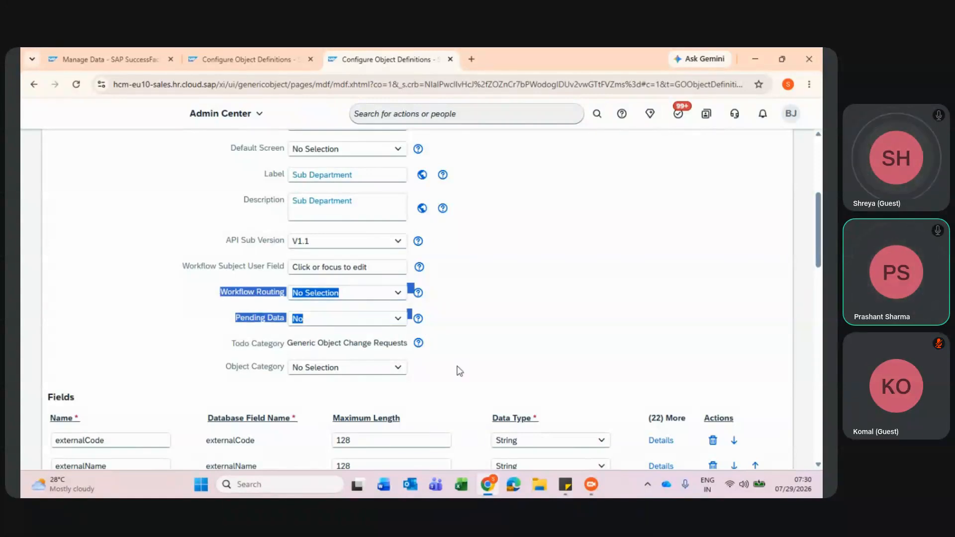
{"action": "left_click", "coordinate": [435, 315]}
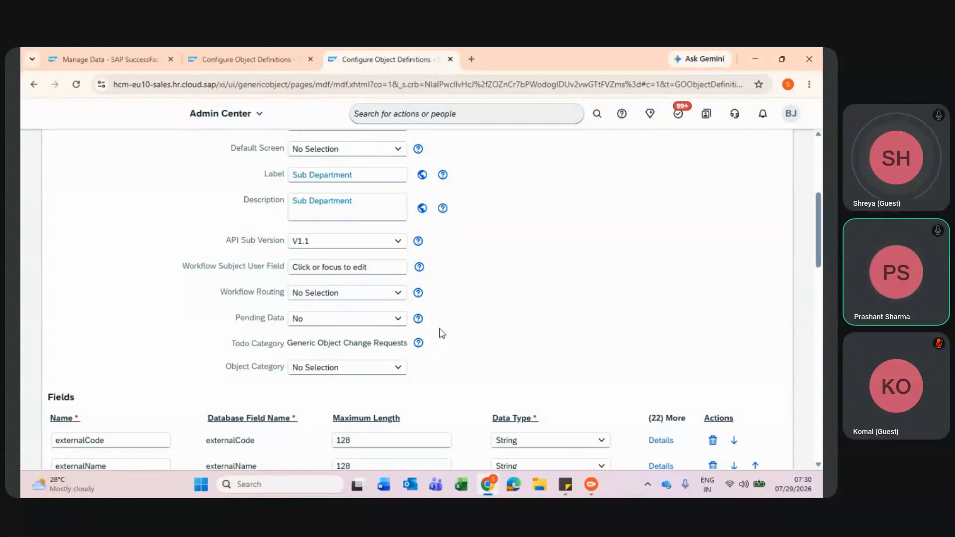
- Check the Legal Entity definition for reference and review the Fields section of the Sub Department object
{"action": "scroll", "coordinate": [438, 323], "scroll_direction": "down", "scroll_amount": 2}
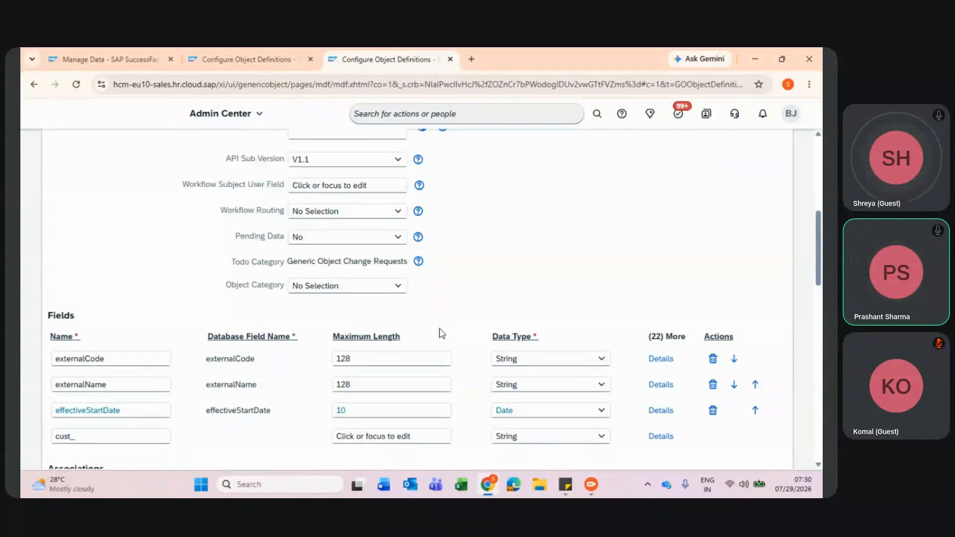
{"action": "scroll", "coordinate": [358, 307], "scroll_direction": "down", "scroll_amount": 2}
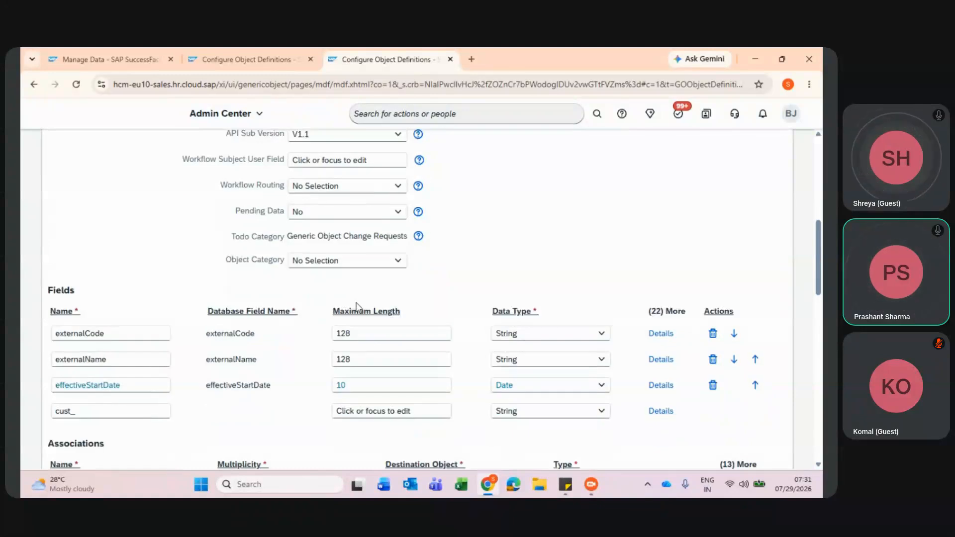
{"action": "left_click", "coordinate": [215, 59]}
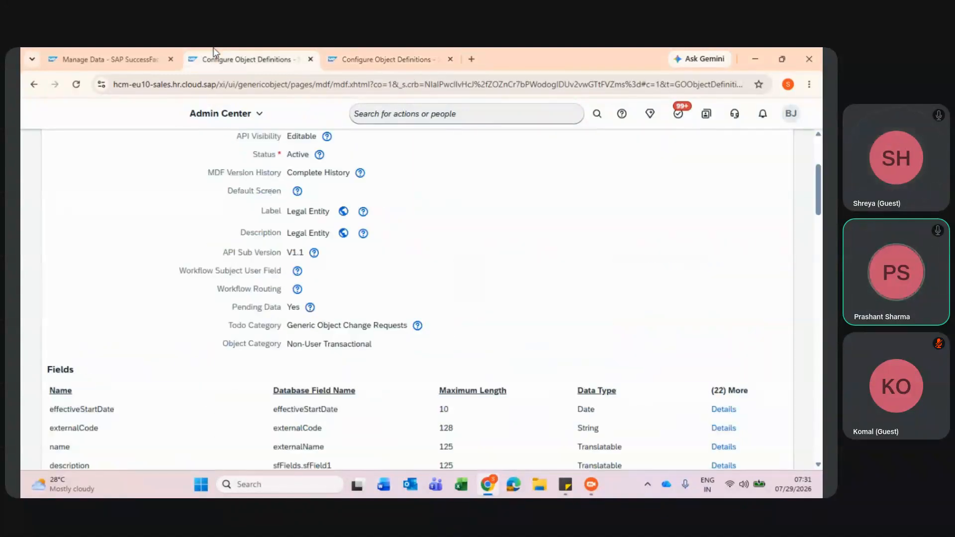
{"action": "left_click", "coordinate": [419, 58]}
{"action": "scroll", "coordinate": [422, 206], "scroll_direction": "down", "scroll_amount": 1}
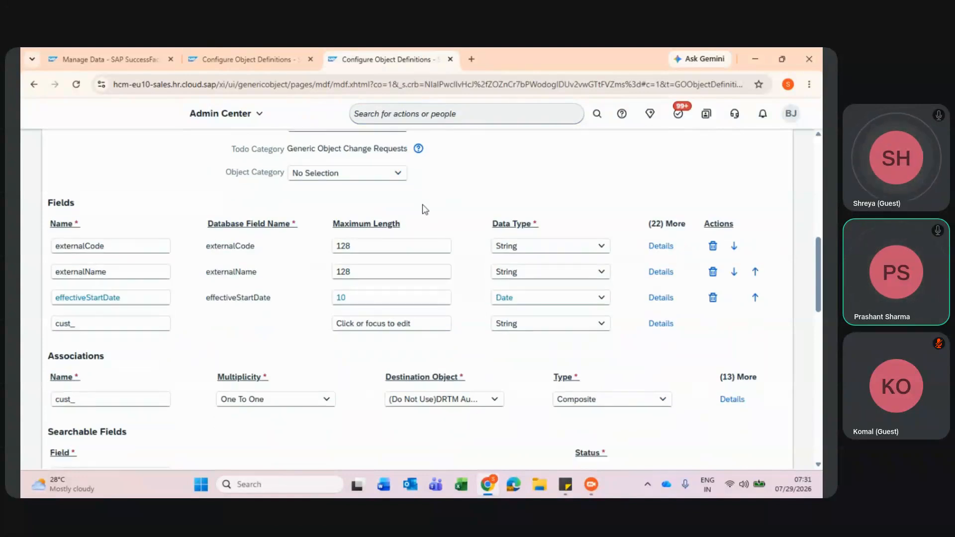
{"action": "scroll", "coordinate": [422, 207], "scroll_direction": "up", "scroll_amount": 1}
{"action": "left_click_drag", "start_coordinate": [49, 203], "coordinate": [86, 201]}
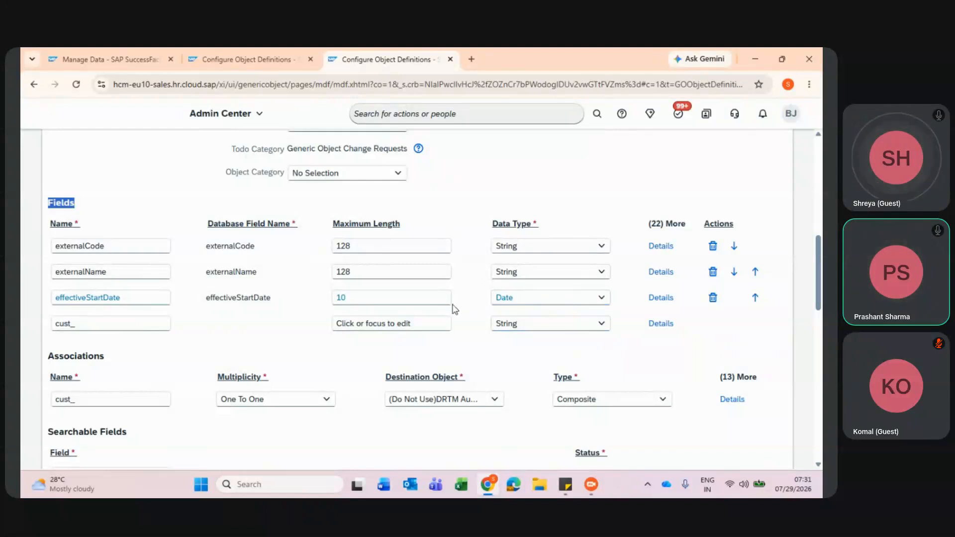
{"action": "left_click", "coordinate": [121, 275]}
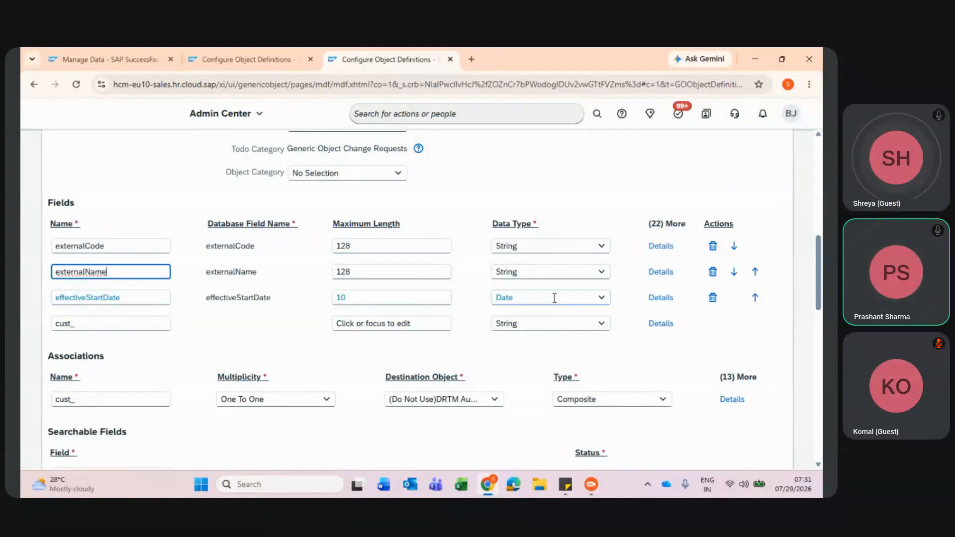
- Add three custom field rows to the object with the data types Attachment, Auto Complete and Auto Number
{"action": "left_click", "coordinate": [602, 324]}
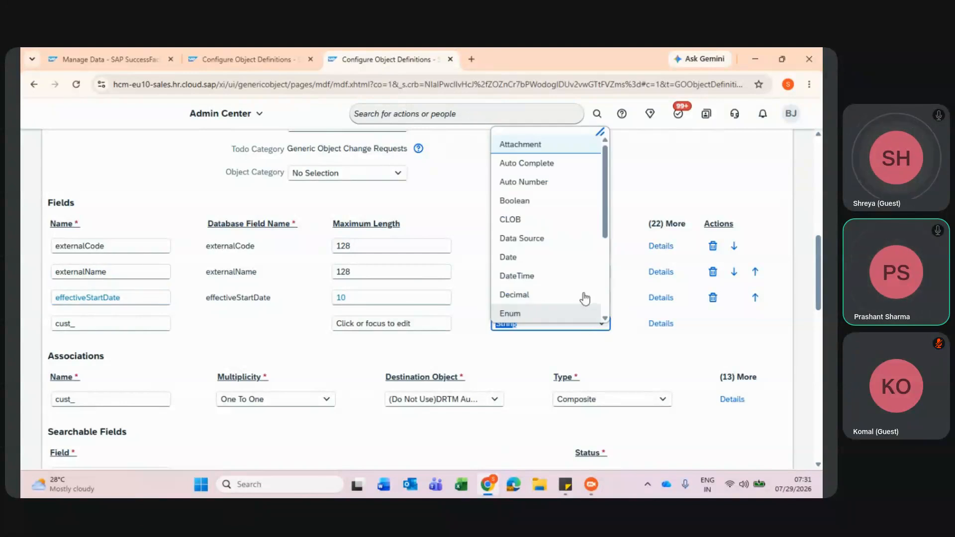
{"action": "left_click", "coordinate": [535, 144]}
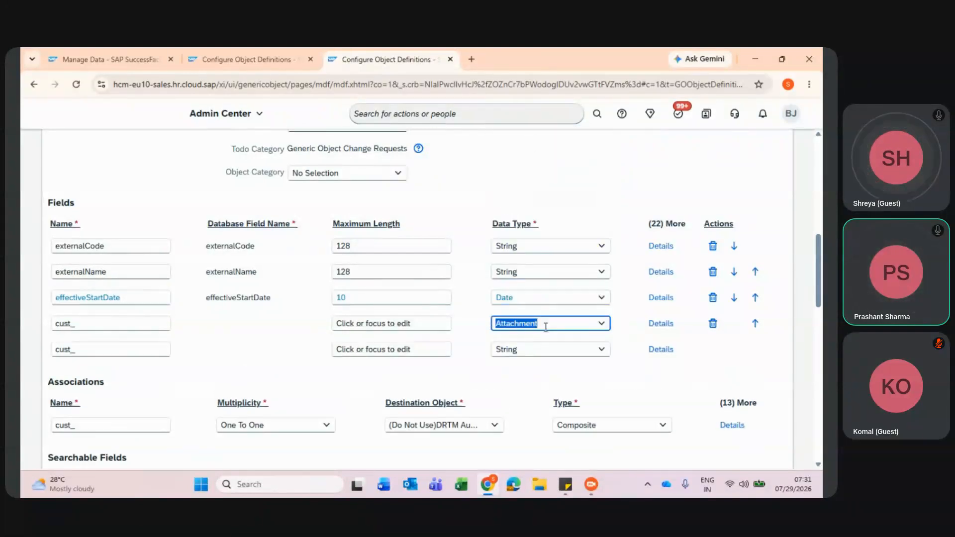
{"action": "left_click", "coordinate": [602, 355]}
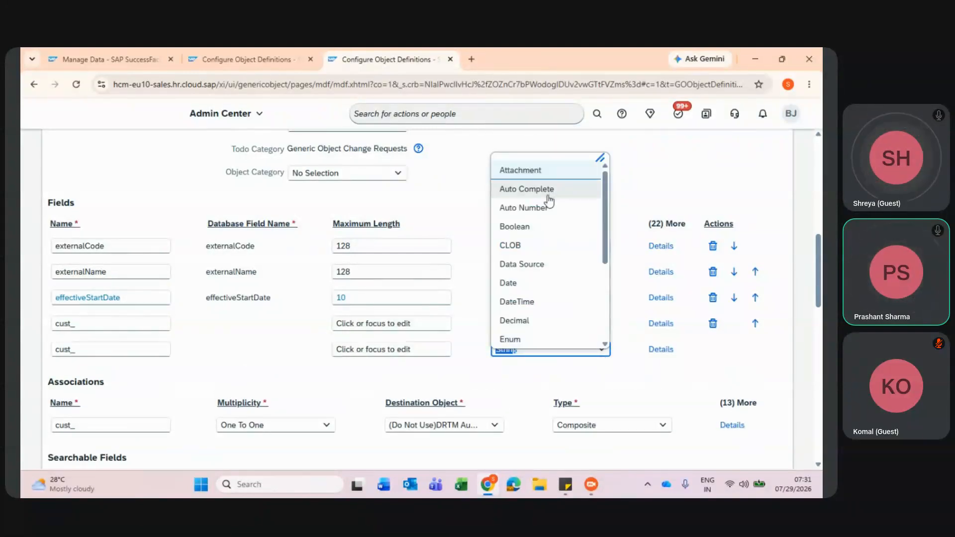
{"action": "left_click", "coordinate": [551, 194]}
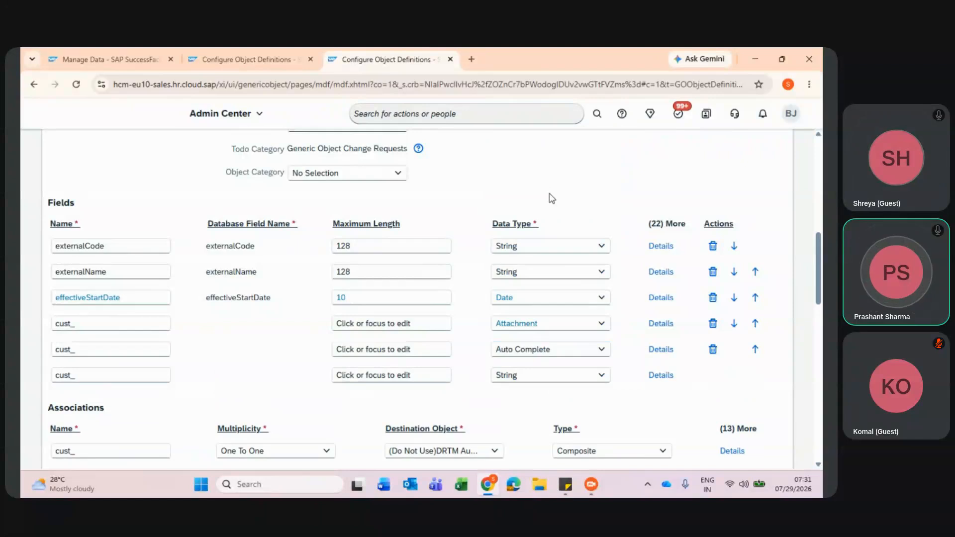
{"action": "left_click", "coordinate": [603, 378]}
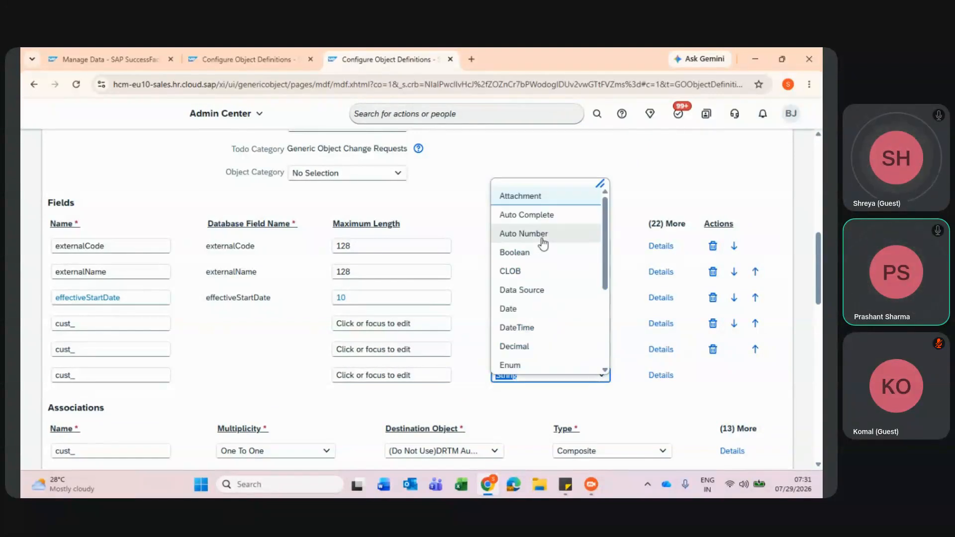
{"action": "left_click", "coordinate": [543, 243]}
- Add three more custom field rows with the data types Boolean, CLOB and Data Source
{"action": "scroll", "coordinate": [576, 396], "scroll_direction": "down", "scroll_amount": 1}
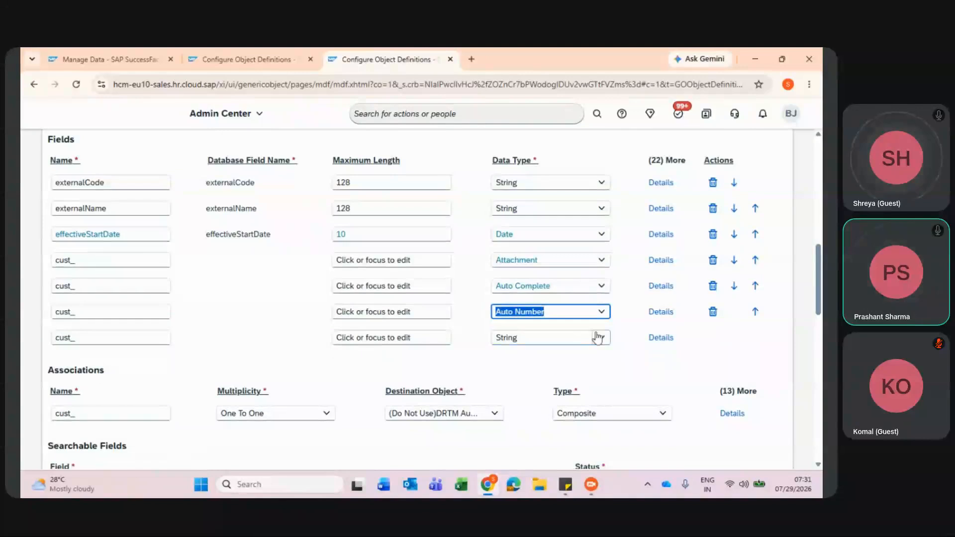
{"action": "left_click", "coordinate": [599, 338]}
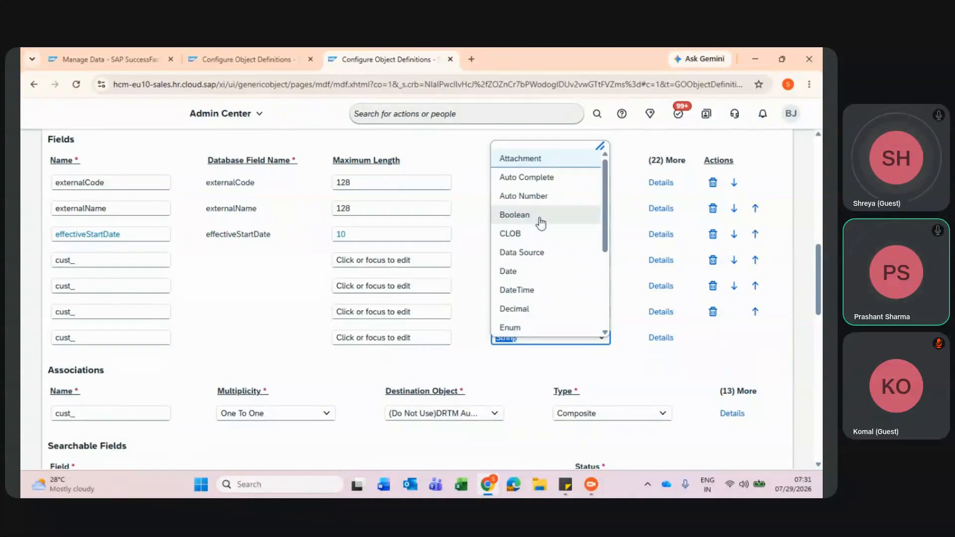
{"action": "left_click", "coordinate": [541, 222]}
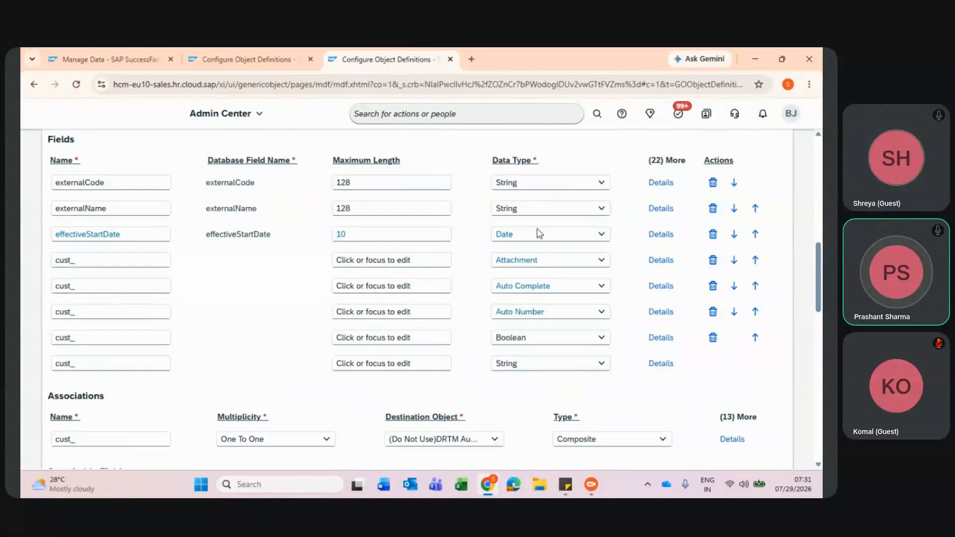
{"action": "left_click", "coordinate": [603, 365]}
{"action": "left_click", "coordinate": [535, 264]}
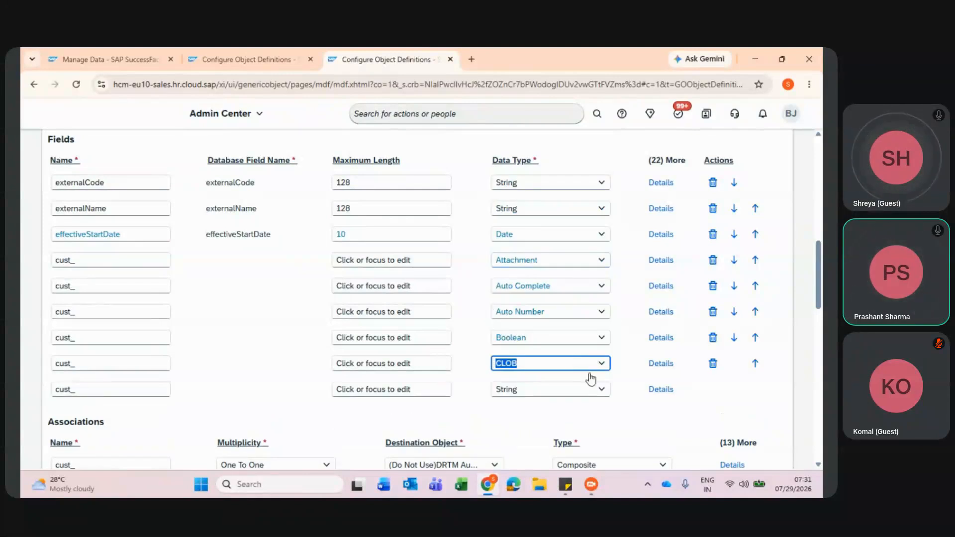
{"action": "left_click", "coordinate": [601, 391]}
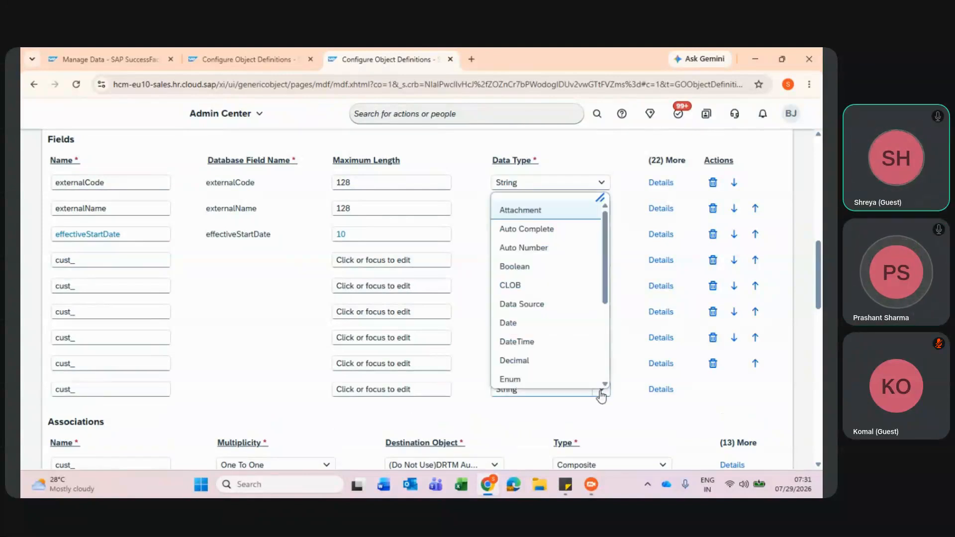
{"action": "left_click", "coordinate": [536, 306]}
- Add two custom field rows below the Data Source row with the data types Date and DateTime
{"action": "left_click", "coordinate": [601, 416]}
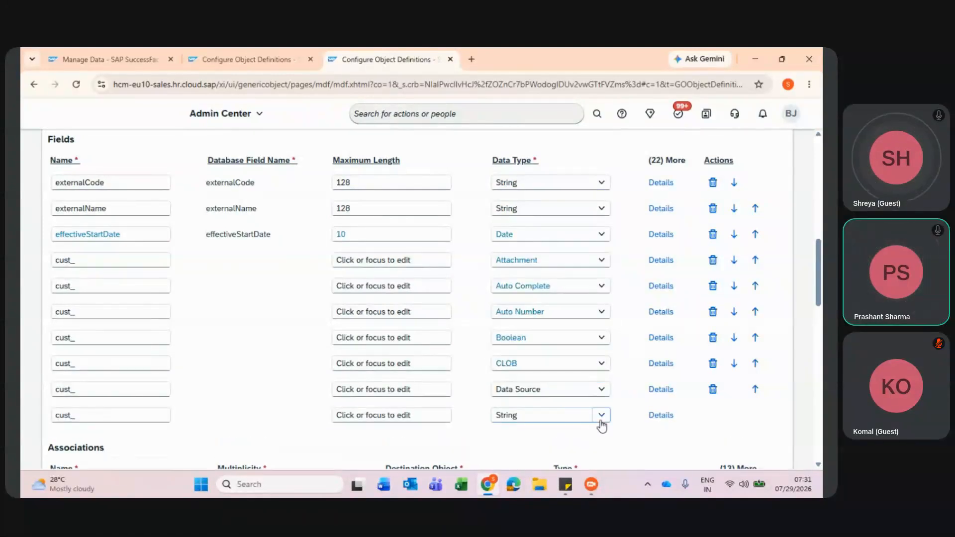
{"action": "left_click", "coordinate": [539, 354]}
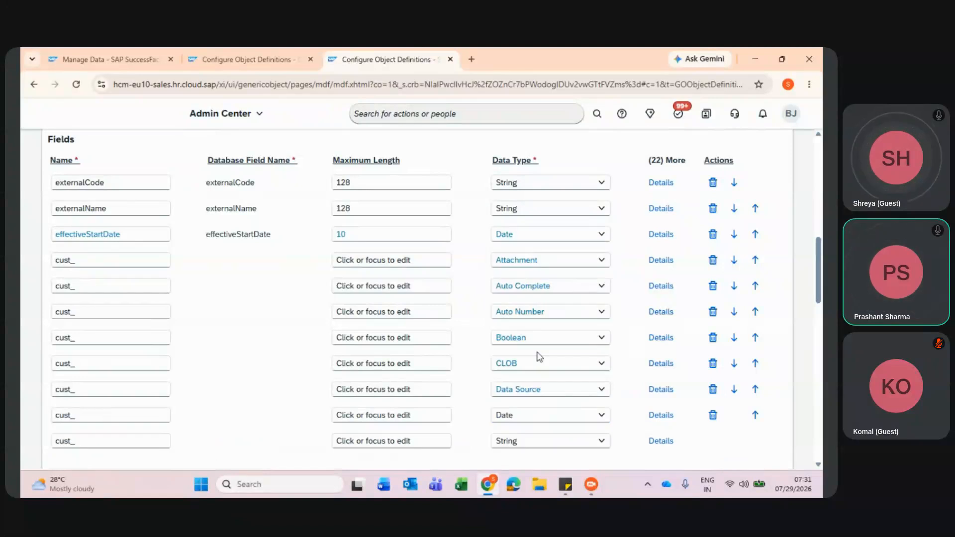
{"action": "scroll", "coordinate": [547, 349], "scroll_direction": "down", "scroll_amount": 2}
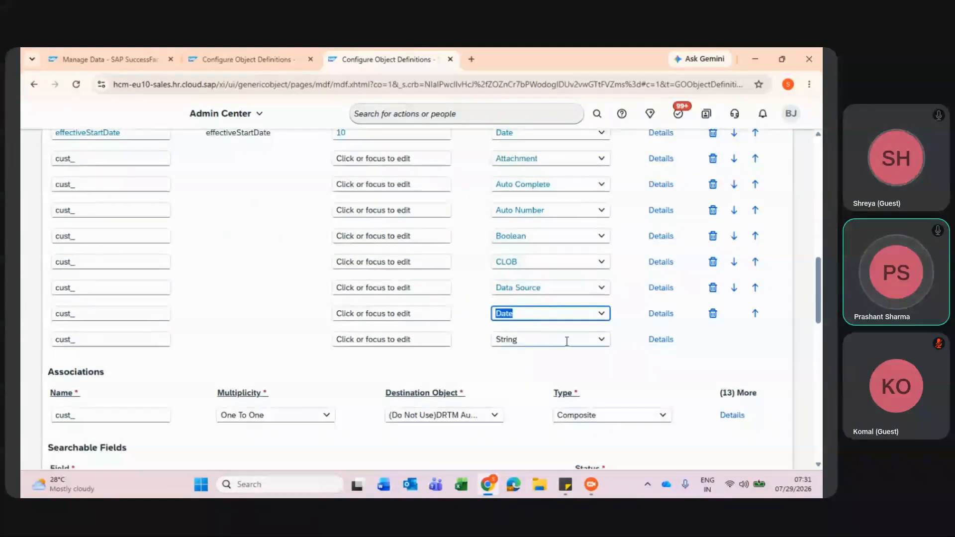
{"action": "left_click", "coordinate": [606, 338]}
{"action": "left_click", "coordinate": [546, 291]}
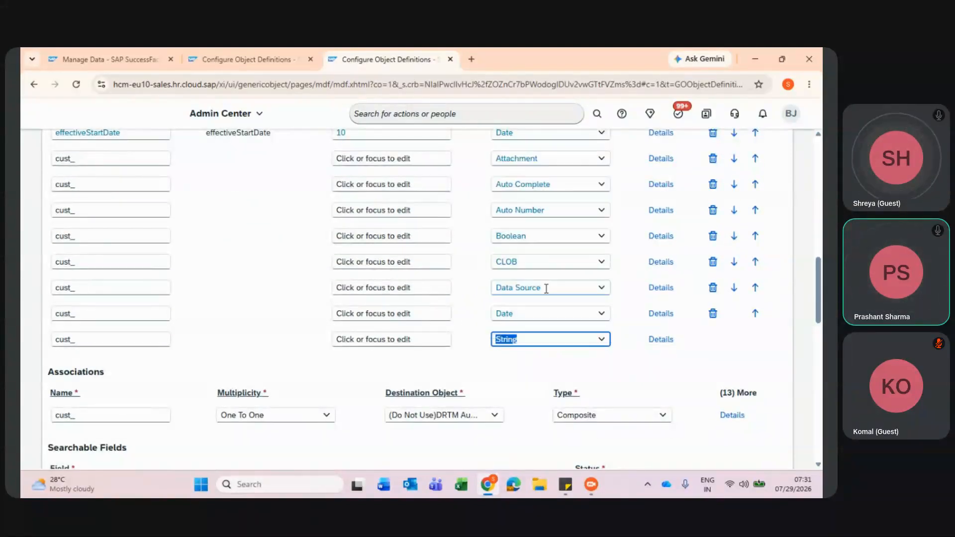
- Add two custom field rows below the DateTime row with the data types Decimal and Enum
{"action": "left_click", "coordinate": [600, 368]}
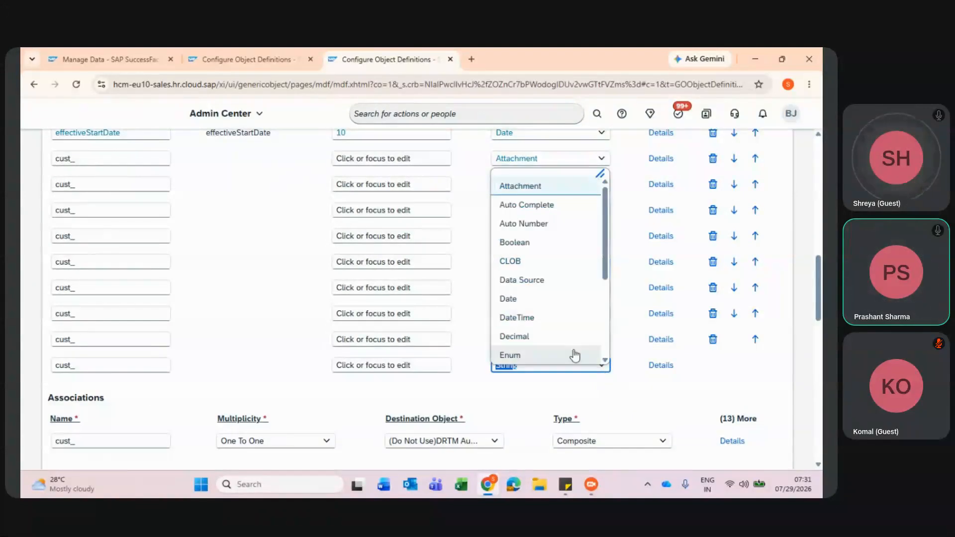
{"action": "scroll", "coordinate": [533, 332], "scroll_direction": "down", "scroll_amount": 1}
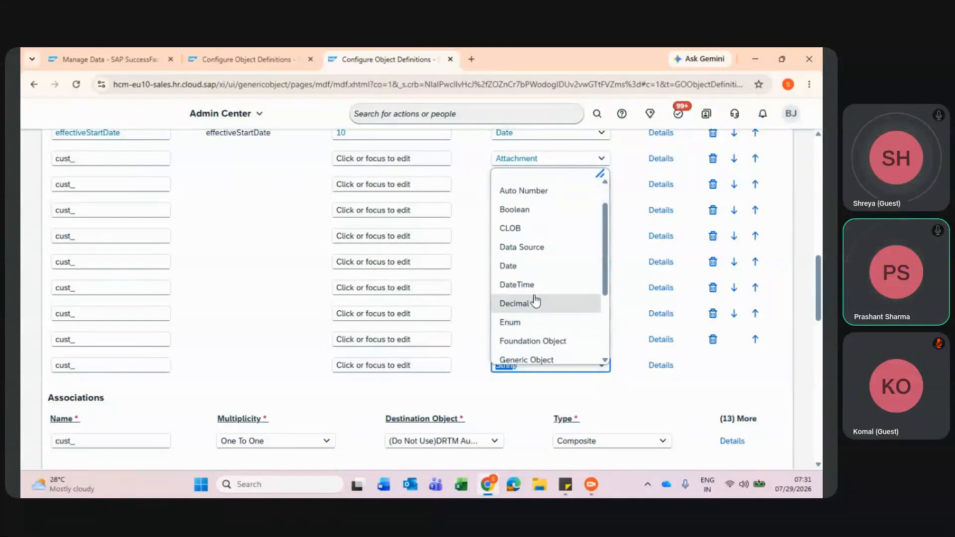
{"action": "left_click", "coordinate": [535, 303]}
{"action": "left_click", "coordinate": [600, 391]}
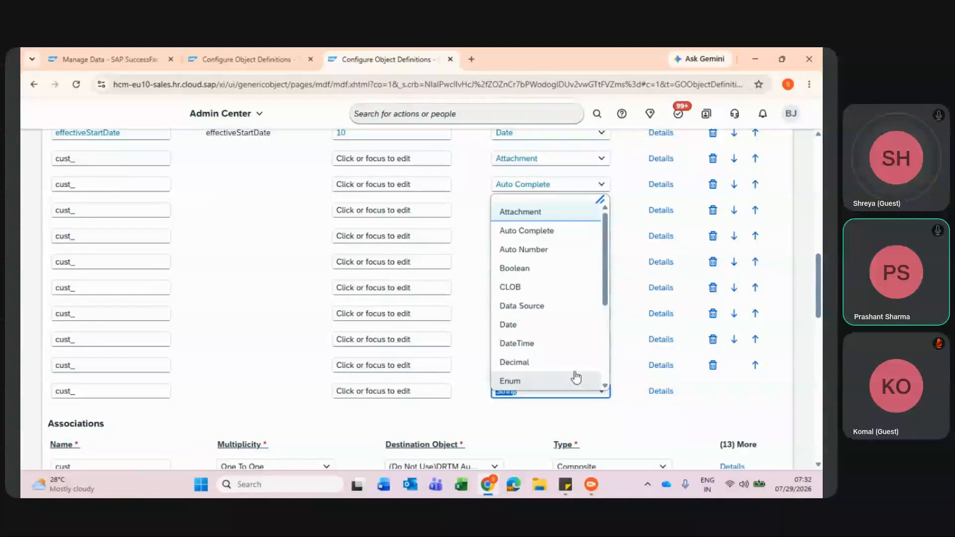
{"action": "left_click", "coordinate": [519, 384]}
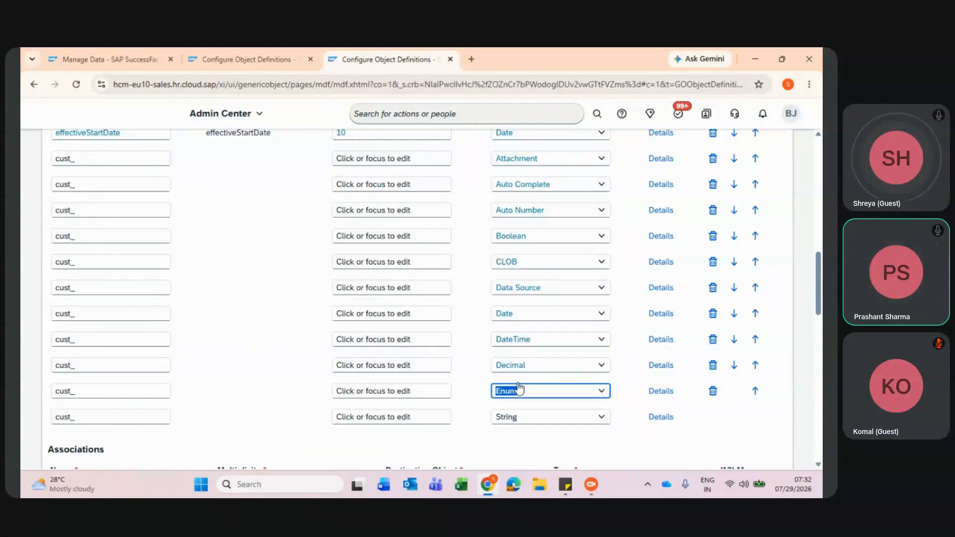
- Add a custom field row below the Enum row with the data type Number
{"action": "scroll", "coordinate": [567, 383], "scroll_direction": "down", "scroll_amount": 1}
{"action": "scroll", "coordinate": [567, 383], "scroll_direction": "down", "scroll_amount": 1}
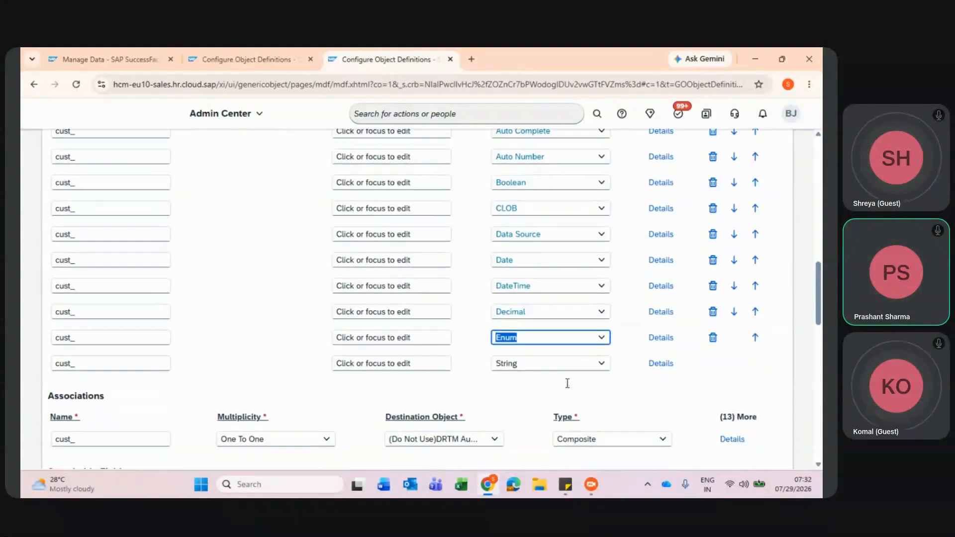
{"action": "left_click", "coordinate": [603, 366]}
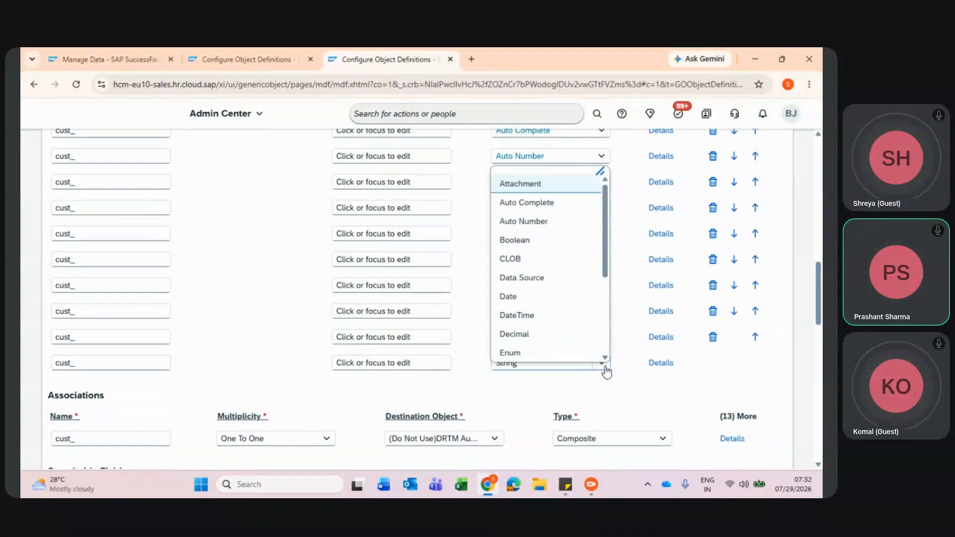
{"action": "scroll", "coordinate": [571, 354], "scroll_direction": "down", "scroll_amount": 3}
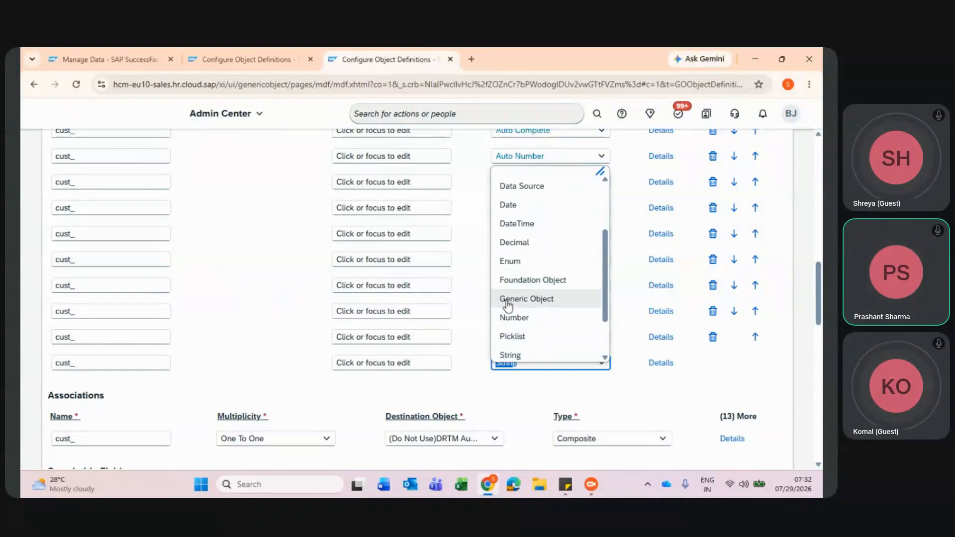
{"action": "scroll", "coordinate": [540, 304], "scroll_direction": "up", "scroll_amount": 3}
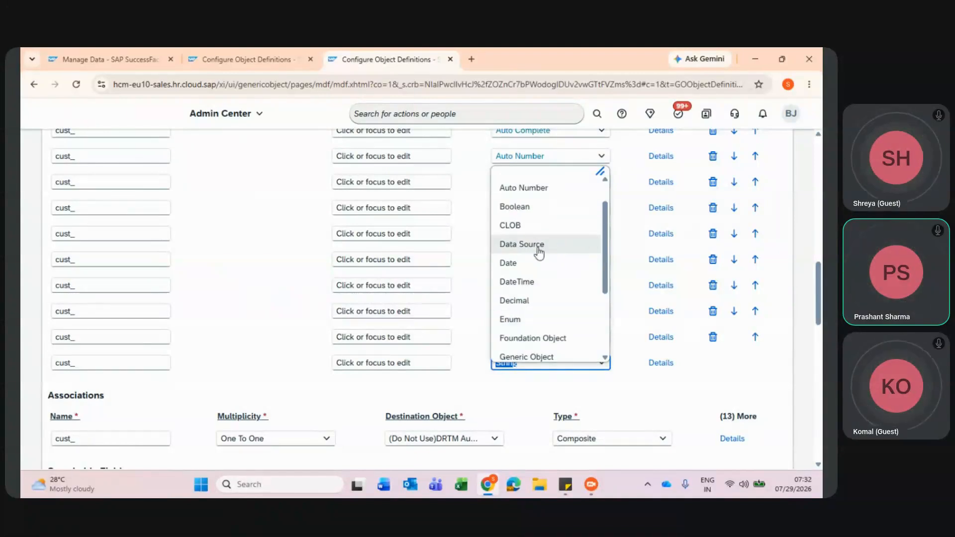
{"action": "scroll", "coordinate": [542, 255], "scroll_direction": "down", "scroll_amount": 3}
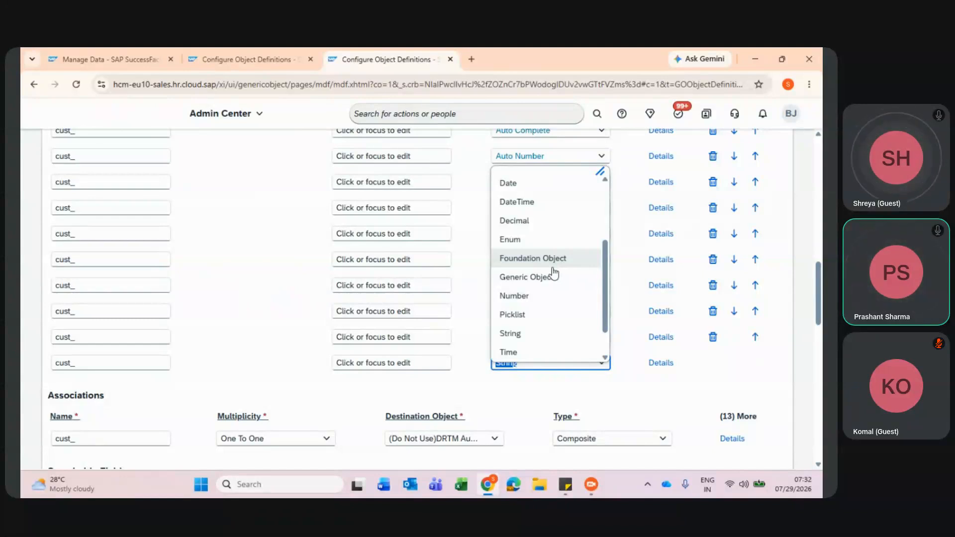
{"action": "left_click", "coordinate": [526, 296]}
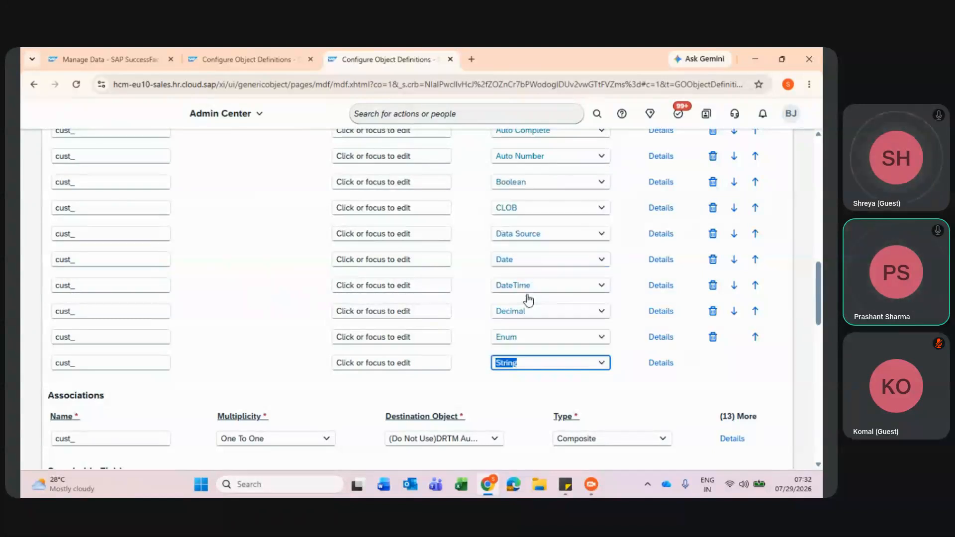
- Add a custom field row below the Number row with the data type Picklist
{"action": "left_click", "coordinate": [589, 389]}
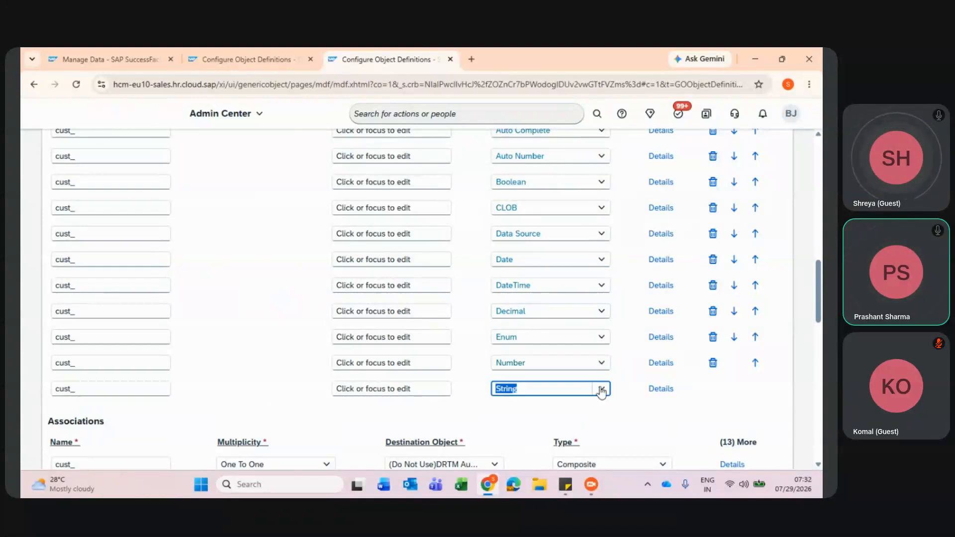
{"action": "left_click", "coordinate": [603, 390]}
{"action": "scroll", "coordinate": [545, 375], "scroll_direction": "down", "scroll_amount": 3}
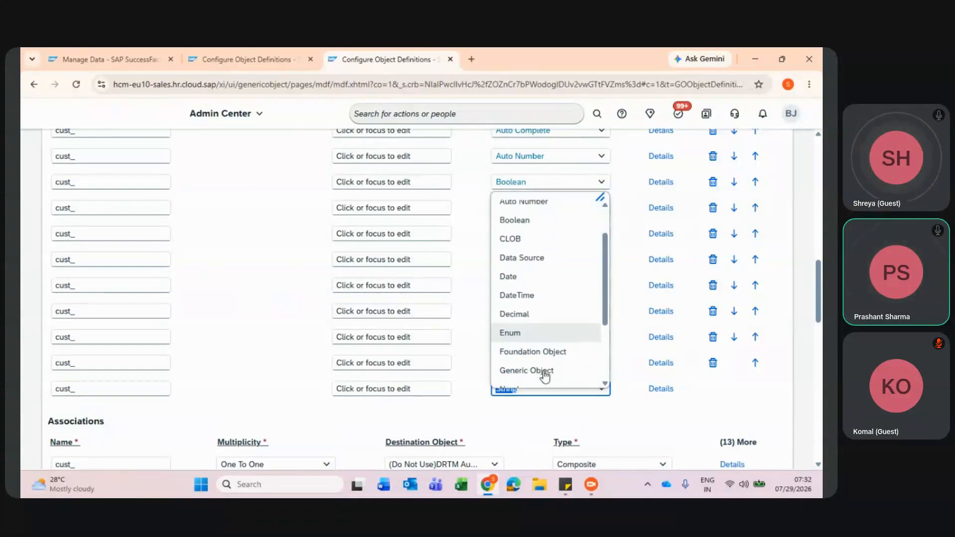
{"action": "scroll", "coordinate": [545, 377], "scroll_direction": "down", "scroll_amount": 3}
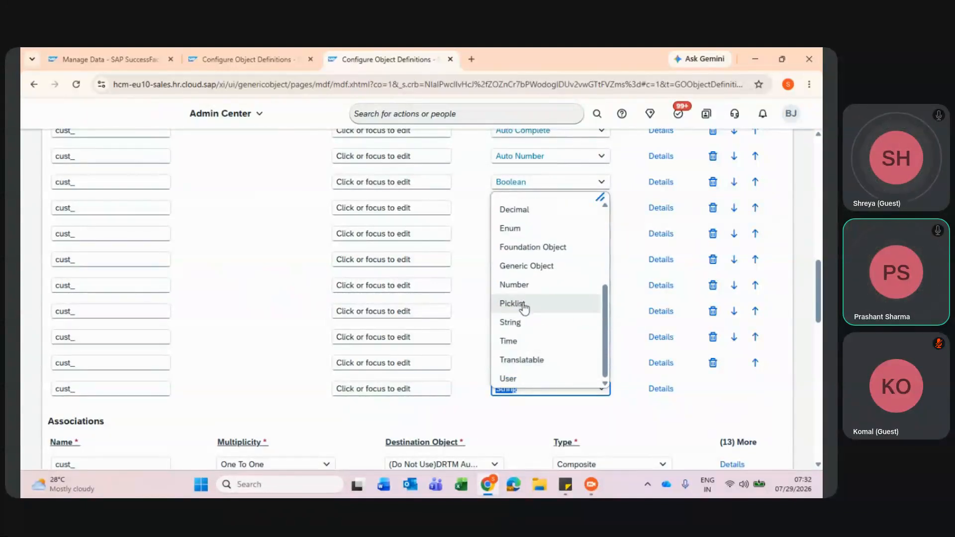
{"action": "left_click", "coordinate": [524, 307]}
- Try to add a custom field row with the data type String below the Picklist row
{"action": "left_click", "coordinate": [604, 416]}
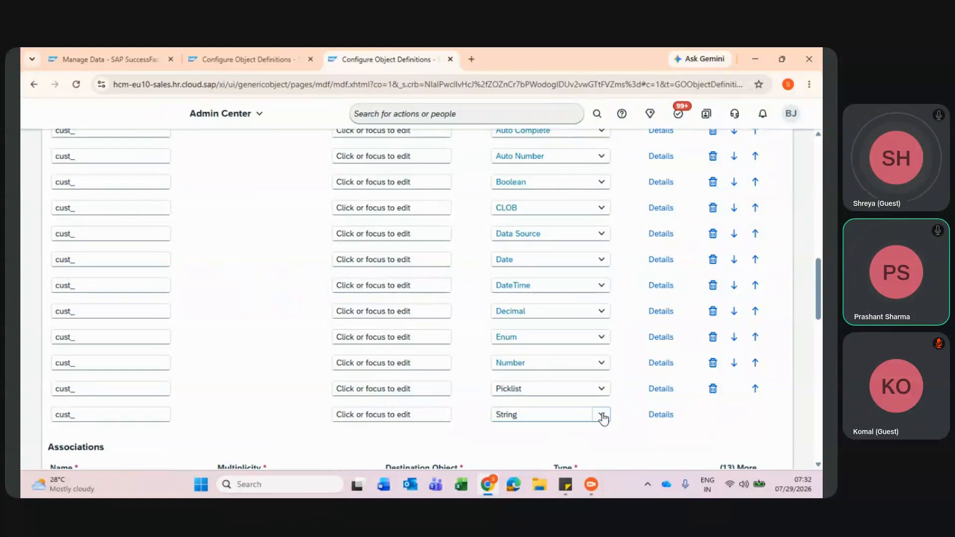
{"action": "scroll", "coordinate": [575, 399], "scroll_direction": "down", "scroll_amount": 4}
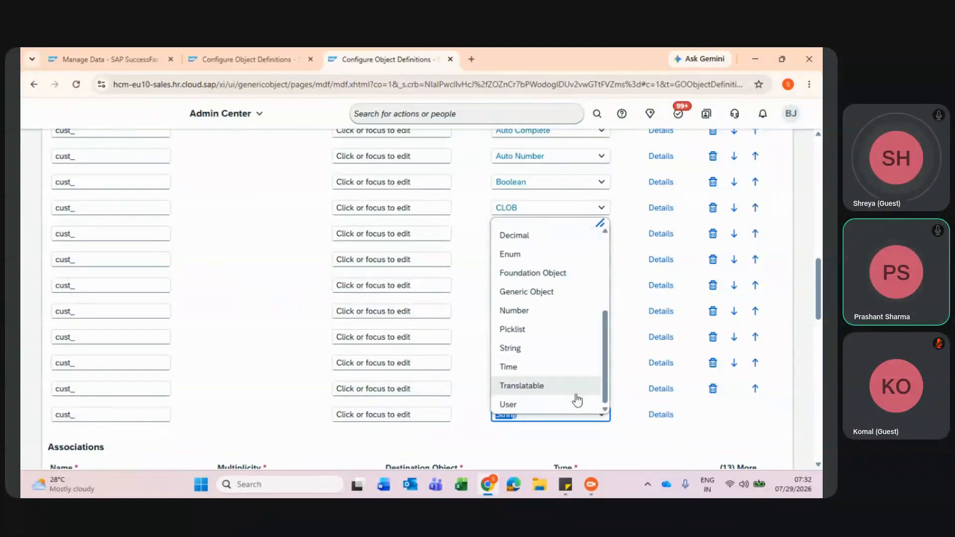
{"action": "left_click", "coordinate": [517, 350]}
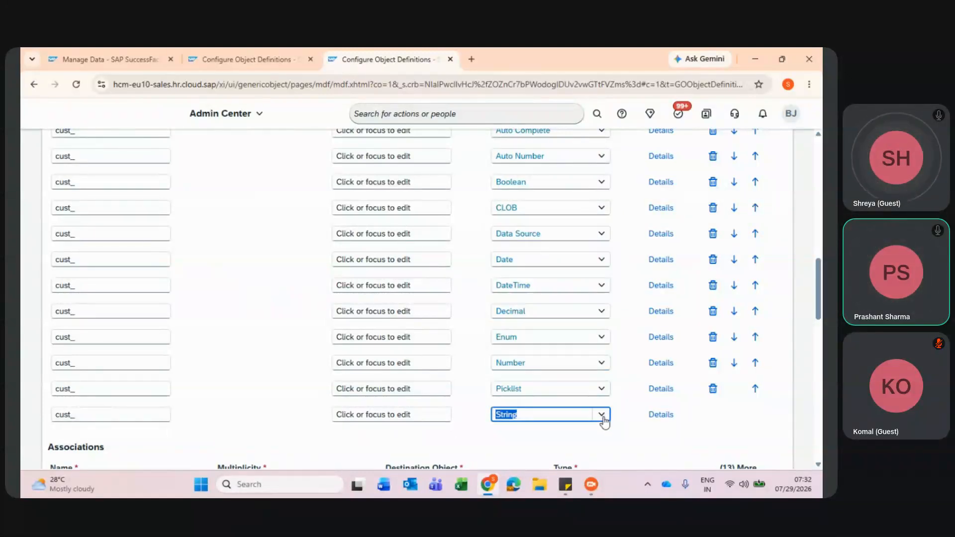
{"action": "scroll", "coordinate": [604, 421], "scroll_direction": "down", "scroll_amount": 1}
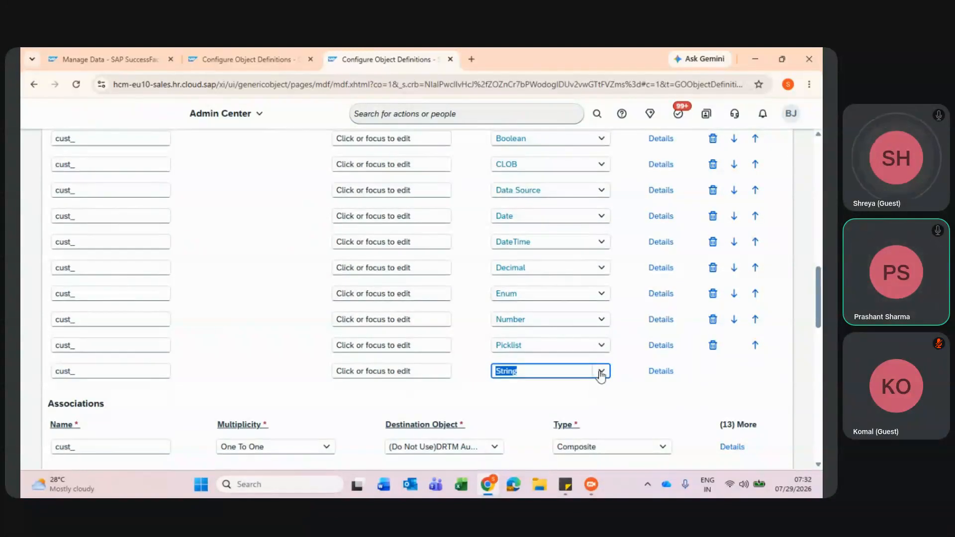
{"action": "left_click", "coordinate": [601, 373]}
{"action": "scroll", "coordinate": [581, 347], "scroll_direction": "down", "scroll_amount": 3}
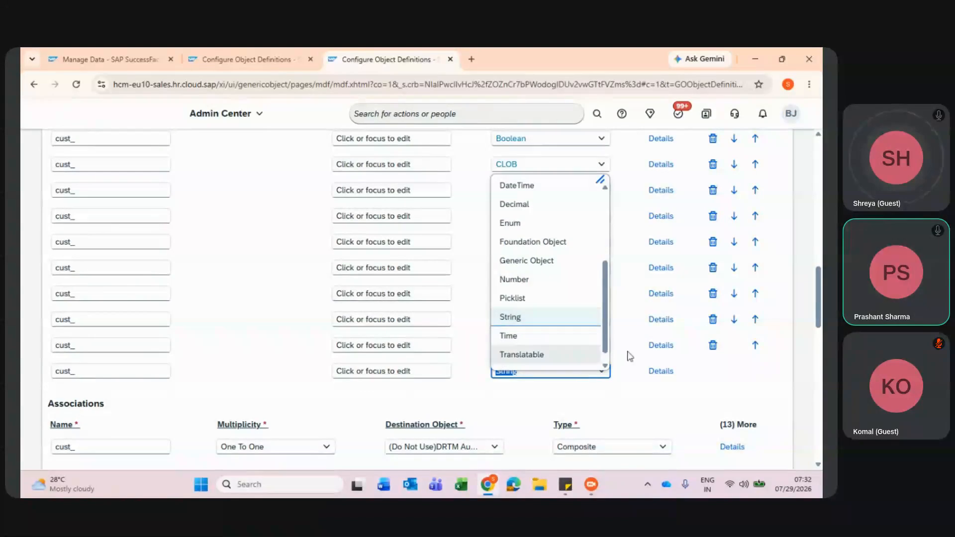
{"action": "left_click", "coordinate": [699, 393]}
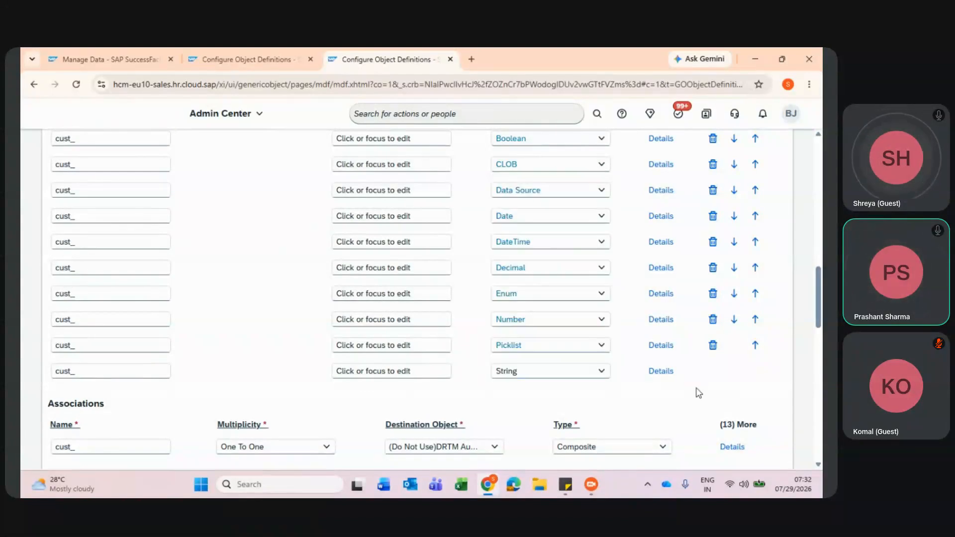
- Add three custom field rows below the Picklist row with the data types Time, Translatable and User
{"action": "left_click", "coordinate": [603, 372]}
{"action": "scroll", "coordinate": [548, 339], "scroll_direction": "down", "scroll_amount": 3}
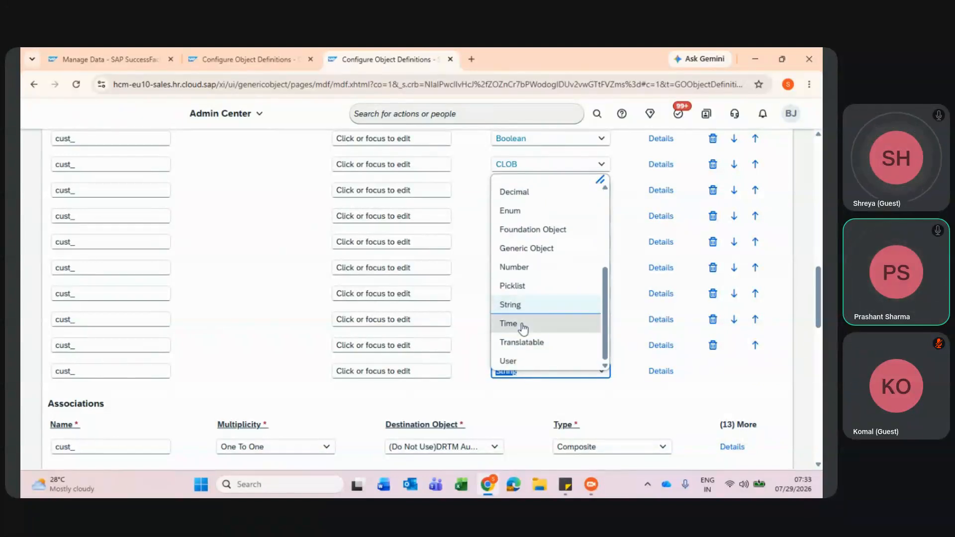
{"action": "left_click", "coordinate": [524, 328]}
{"action": "left_click", "coordinate": [600, 398]}
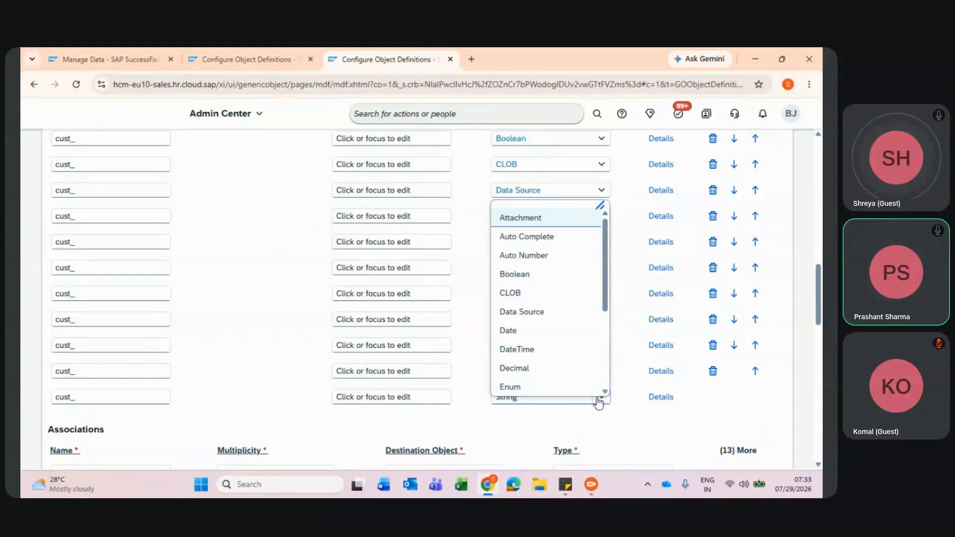
{"action": "scroll", "coordinate": [567, 392], "scroll_direction": "down", "scroll_amount": 3}
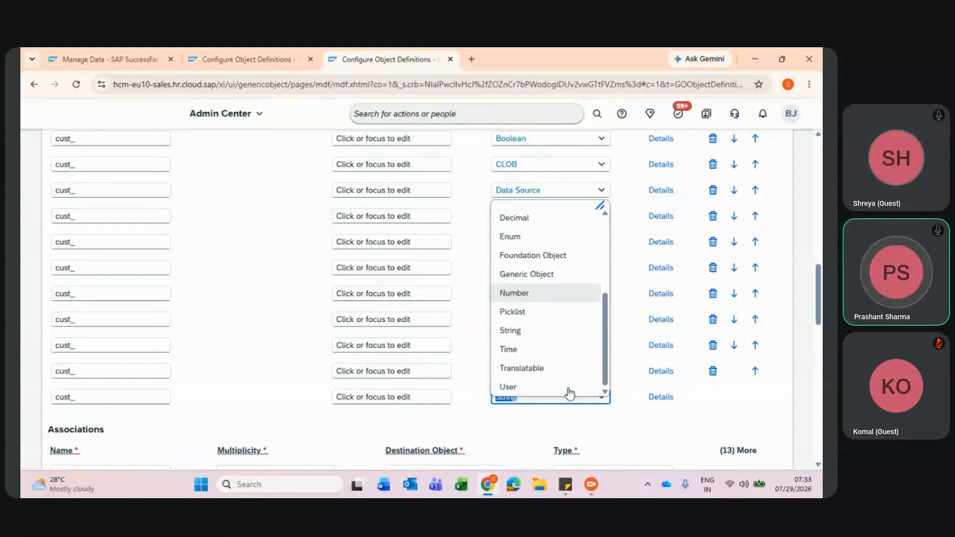
{"action": "left_click", "coordinate": [527, 371]}
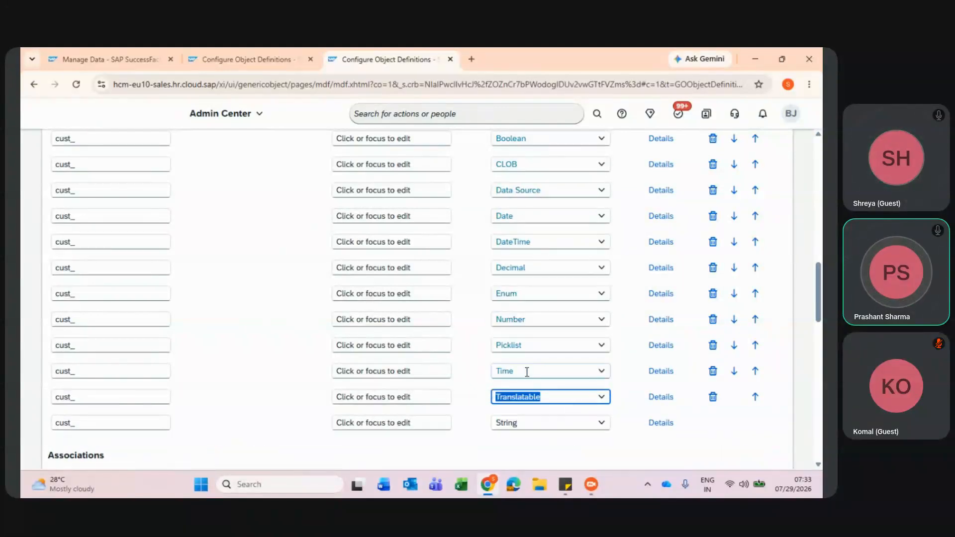
{"action": "left_click", "coordinate": [601, 423]}
{"action": "scroll", "coordinate": [554, 403], "scroll_direction": "down", "scroll_amount": 3}
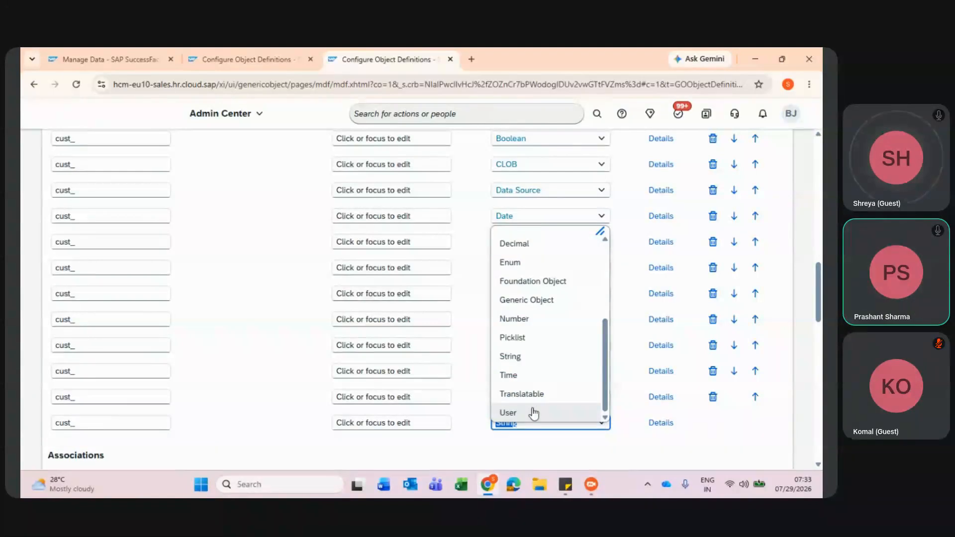
{"action": "left_click", "coordinate": [534, 413]}
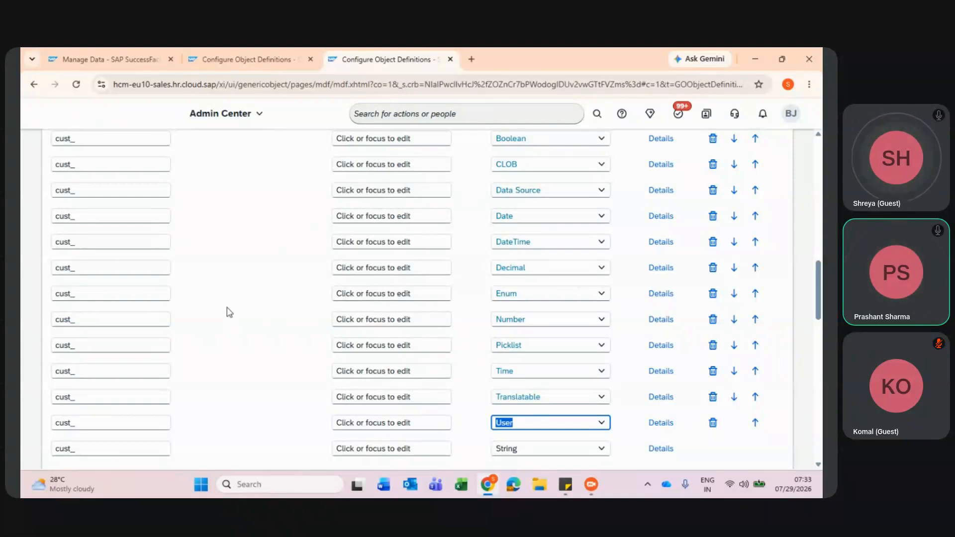
- Name the Attachment-type field "Attachment" and the Auto Complete-type field "Auto Complete"
{"action": "scroll", "coordinate": [229, 313], "scroll_direction": "up", "scroll_amount": 2}
{"action": "scroll", "coordinate": [229, 312], "scroll_direction": "up", "scroll_amount": 1}
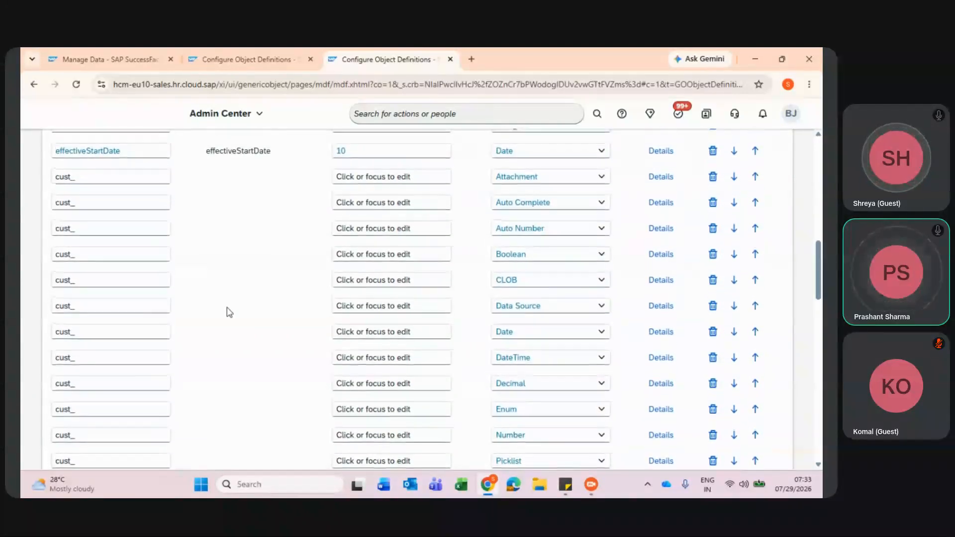
{"action": "left_click", "coordinate": [119, 177]}
{"action": "type", "text": "At"}
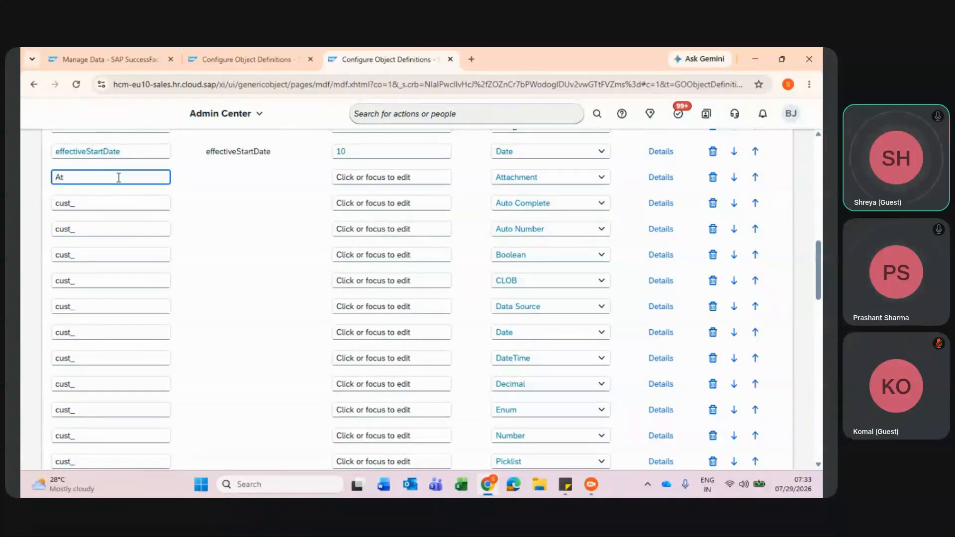
{"action": "type", "text": "tachment"}
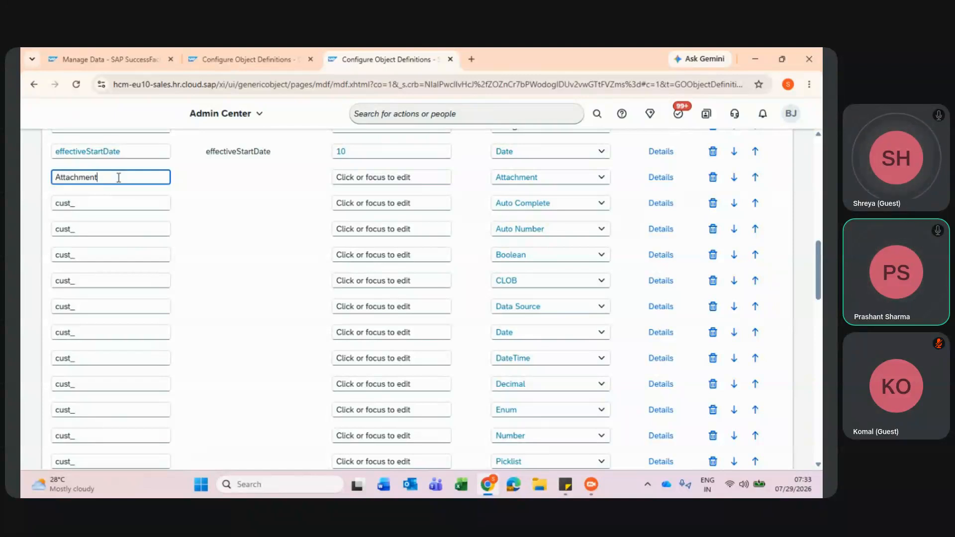
{"action": "left_click", "coordinate": [117, 203]}
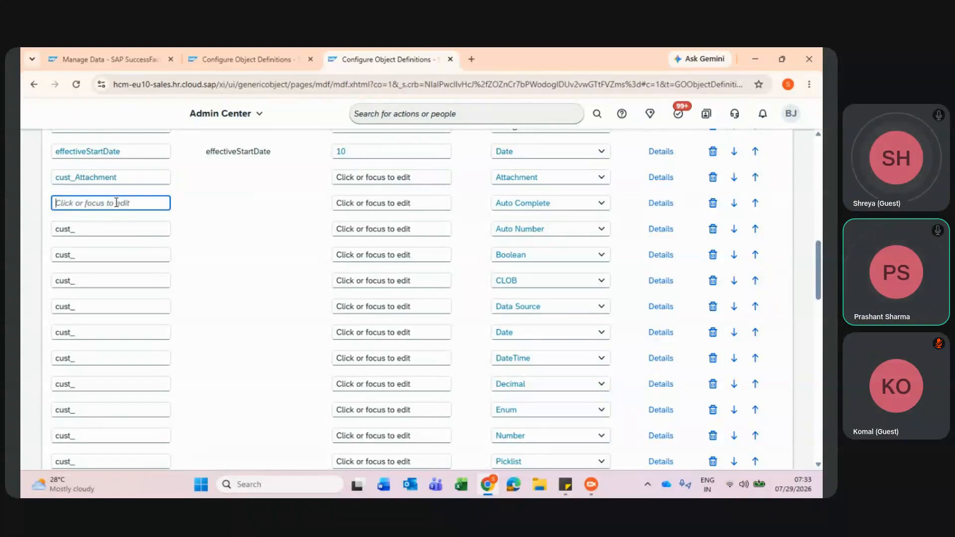
{"action": "type", "text": "Auto Complete"}
- Name the Auto Number-type field "AutoNumber", written without a space
{"action": "left_click", "coordinate": [111, 228]}
{"action": "type", "text": "Auto Numba"}
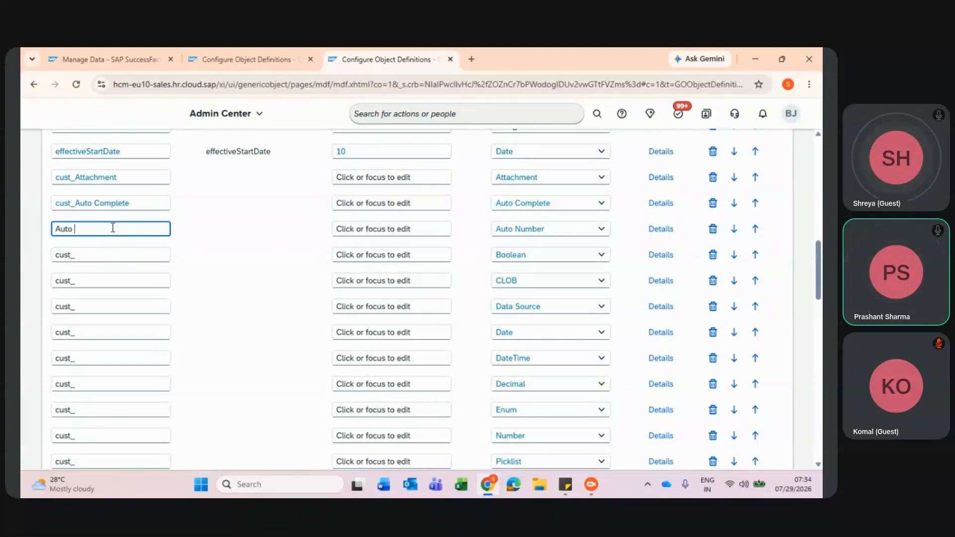
{"action": "key", "text": "BackSpace"}
{"action": "key", "text": "BackSpace"}
{"action": "key", "text": "BackSpace"}
{"action": "key", "text": "BackSpace"}
{"action": "key", "text": "BackSpace"}
{"action": "key", "text": "BackSpace"}
{"action": "key", "text": "BackSpace"}
{"action": "type", "text": "oNum"}
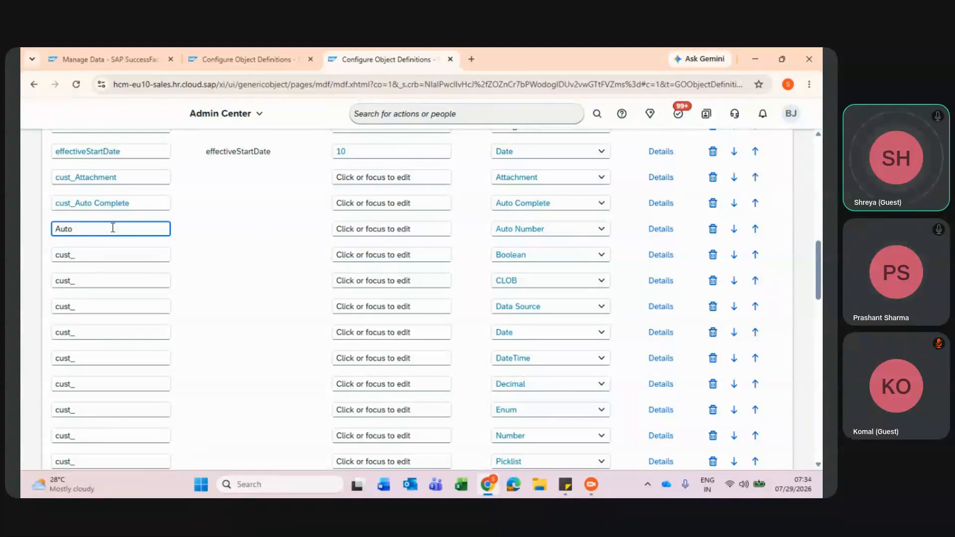
{"action": "type", "text": "ber"}
- Remove the space from the Auto Complete field's name so that it reads "AutoComplete"
{"action": "left_click", "coordinate": [97, 204]}
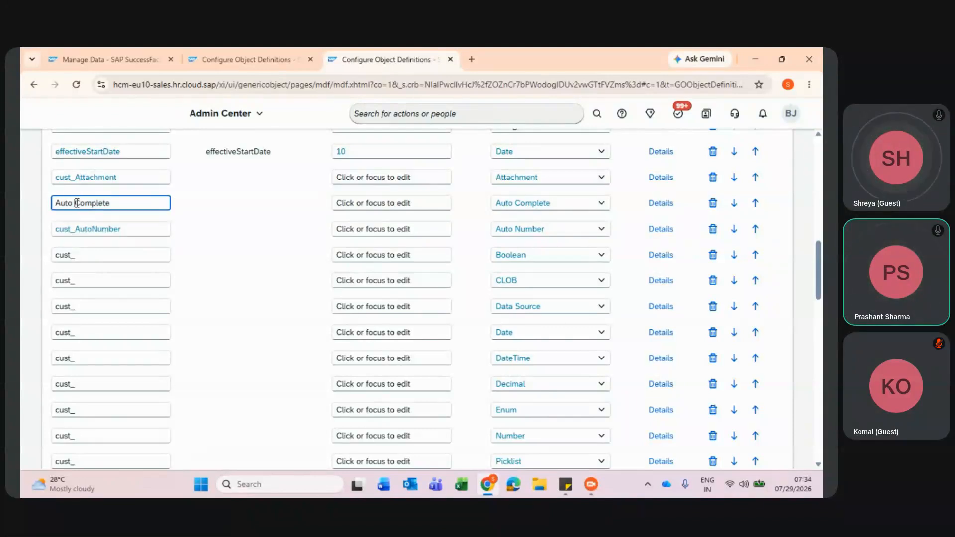
{"action": "left_click", "coordinate": [76, 203]}
{"action": "key", "text": "BackSpace"}
- Name the Boolean-type field "Boolean" and the CLOB-type field "Clob"
{"action": "left_click", "coordinate": [89, 256]}
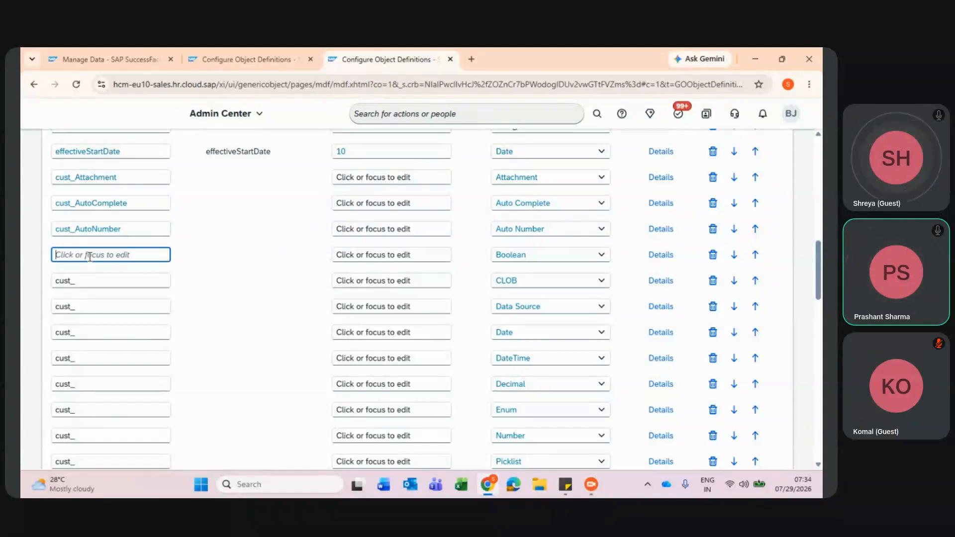
{"action": "type", "text": "Boolean"}
{"action": "scroll", "coordinate": [90, 256], "scroll_direction": "down", "scroll_amount": 1}
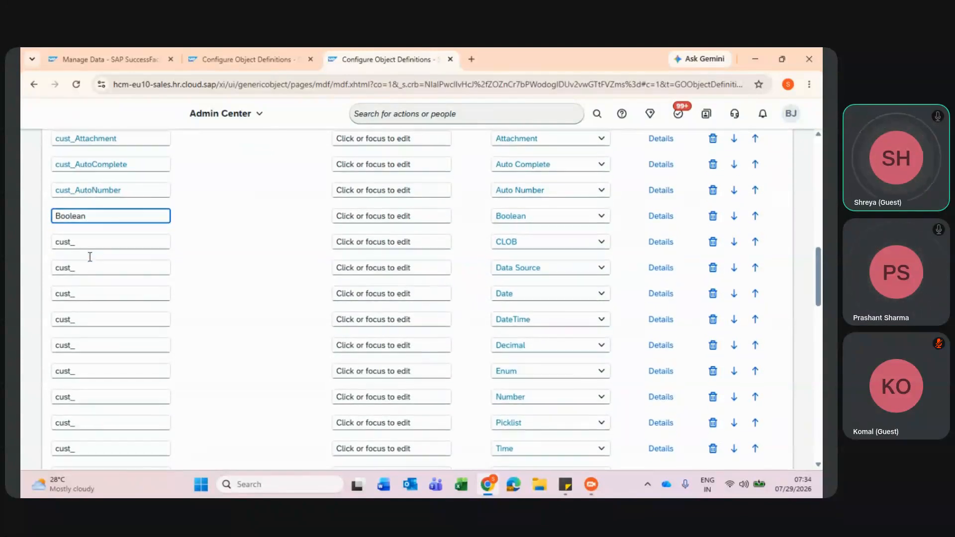
{"action": "left_click", "coordinate": [96, 247]}
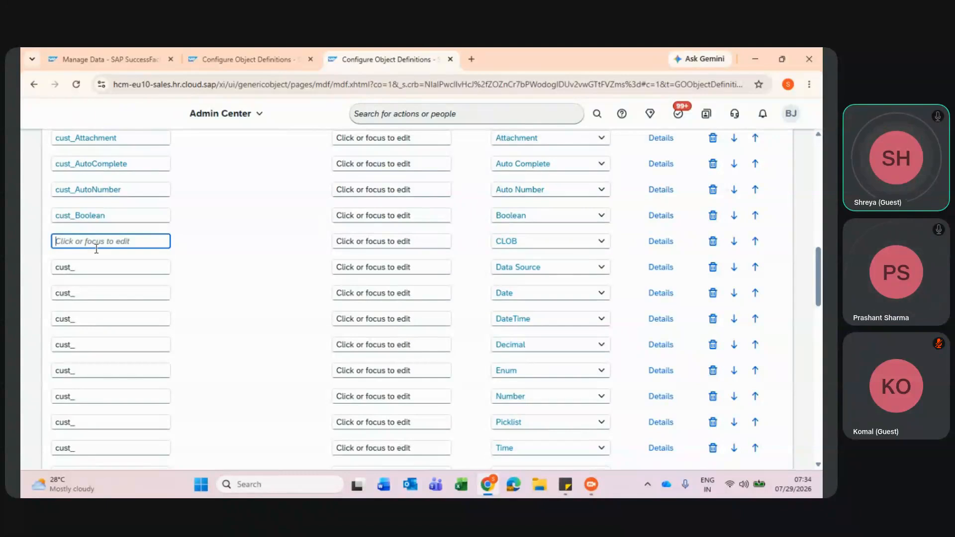
{"action": "type", "text": "Clob"}
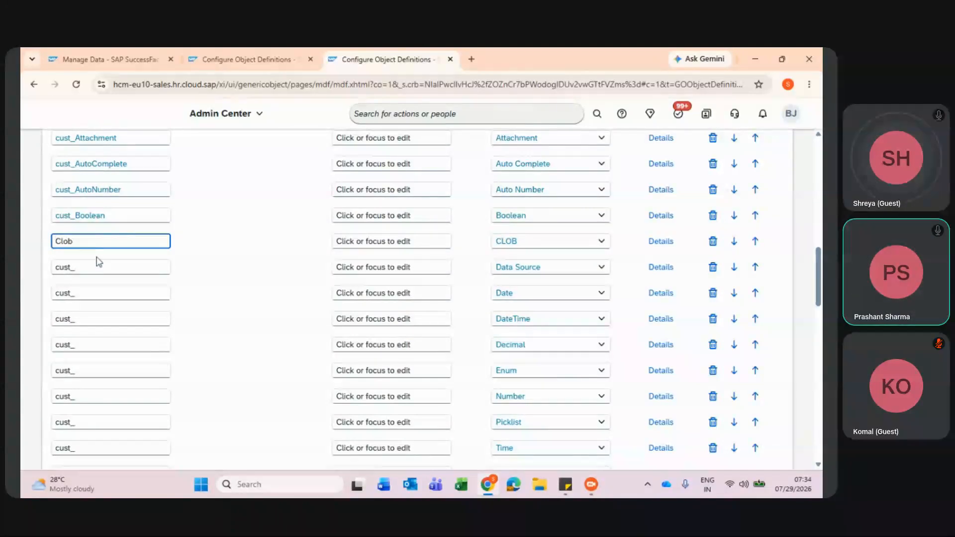
{"action": "left_click", "coordinate": [97, 266]}
{"action": "type", "text": "Dat"}
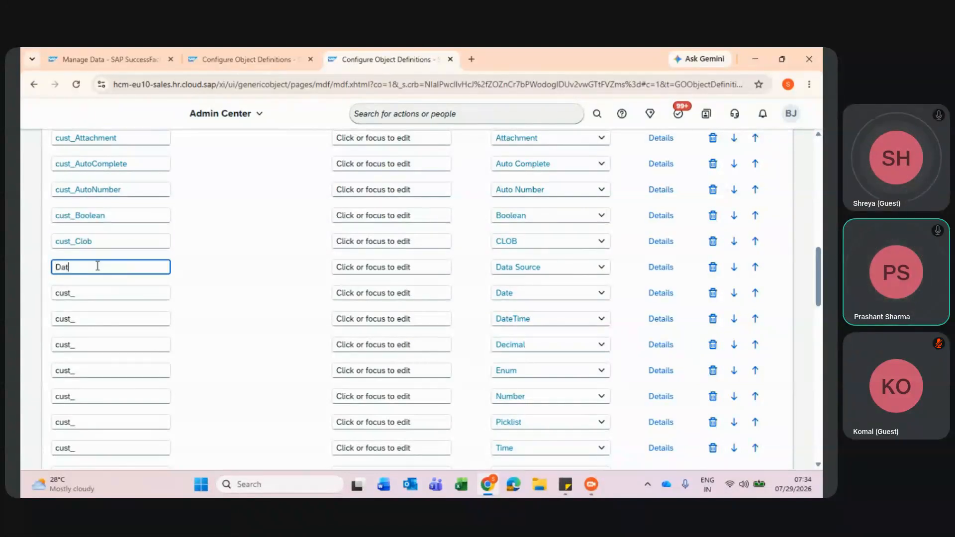
{"action": "type", "text": "aSou"}
{"action": "key", "text": "BackSpace"}
{"action": "key", "text": "BackSpace"}
{"action": "type", "text": "ou"}
- Delete the Data Source field row and name the Date-type field "Date"
{"action": "left_click", "coordinate": [713, 267]}
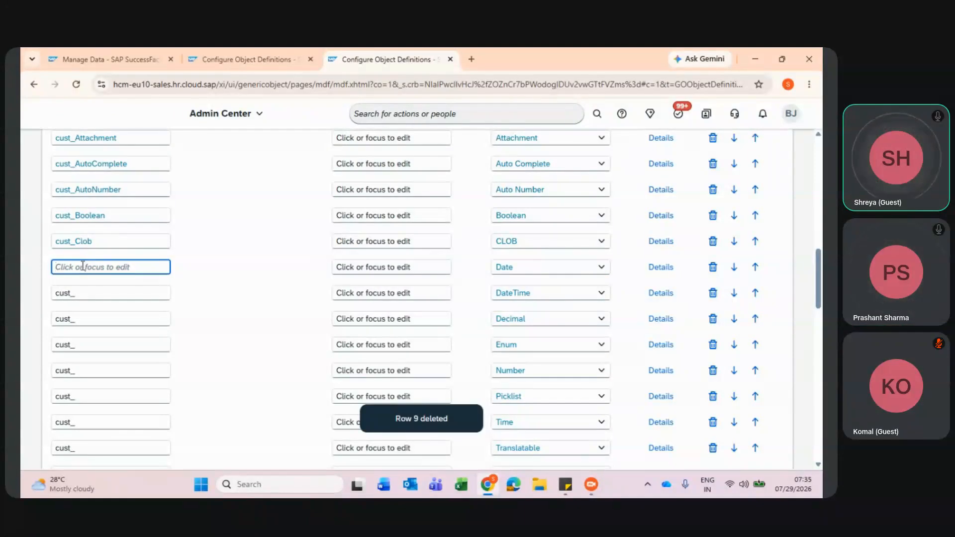
{"action": "type", "text": "Date"}
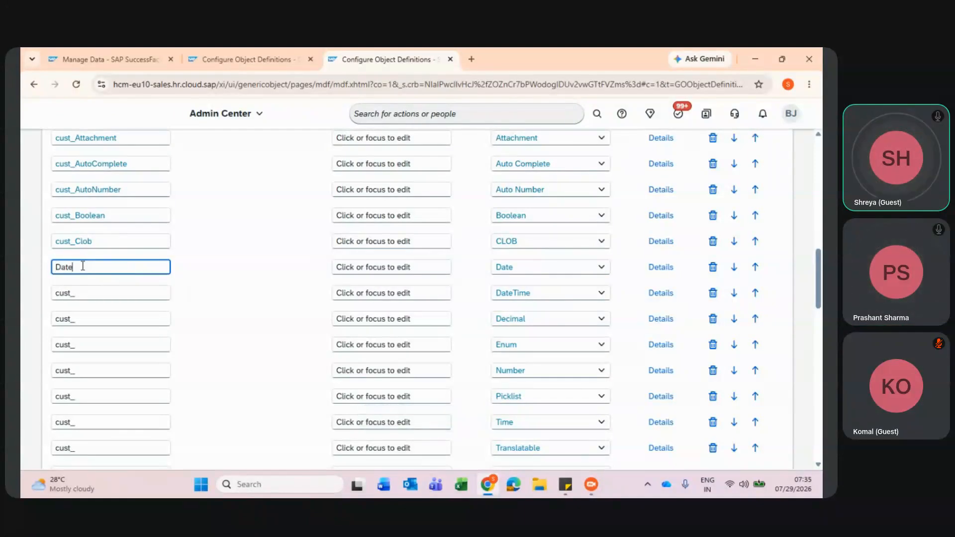
- Name the DateTime-type field "DateTime" and the Decimal-type field "Decimal"
{"action": "left_click", "coordinate": [82, 292]}
{"action": "type", "text": "D"}
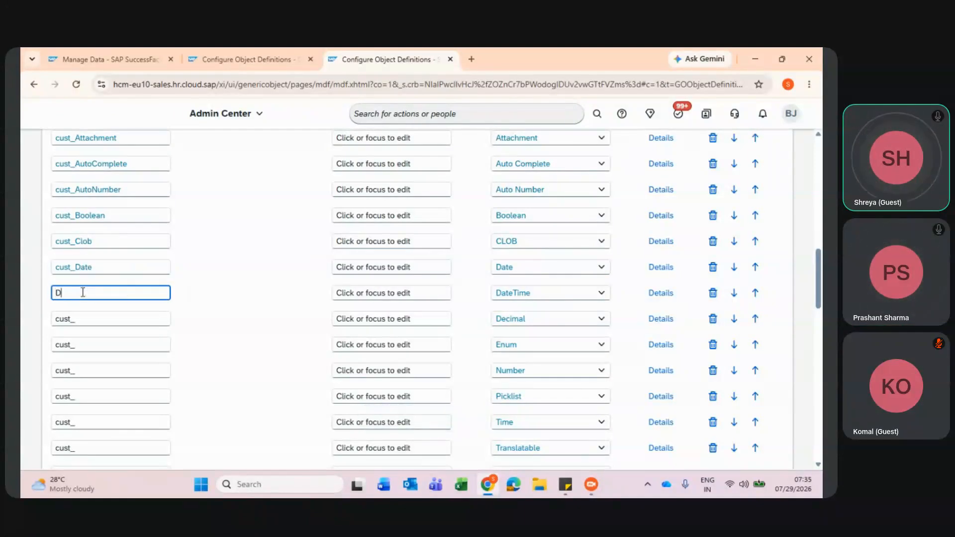
{"action": "type", "text": "ateTime"}
{"action": "left_click", "coordinate": [81, 314]}
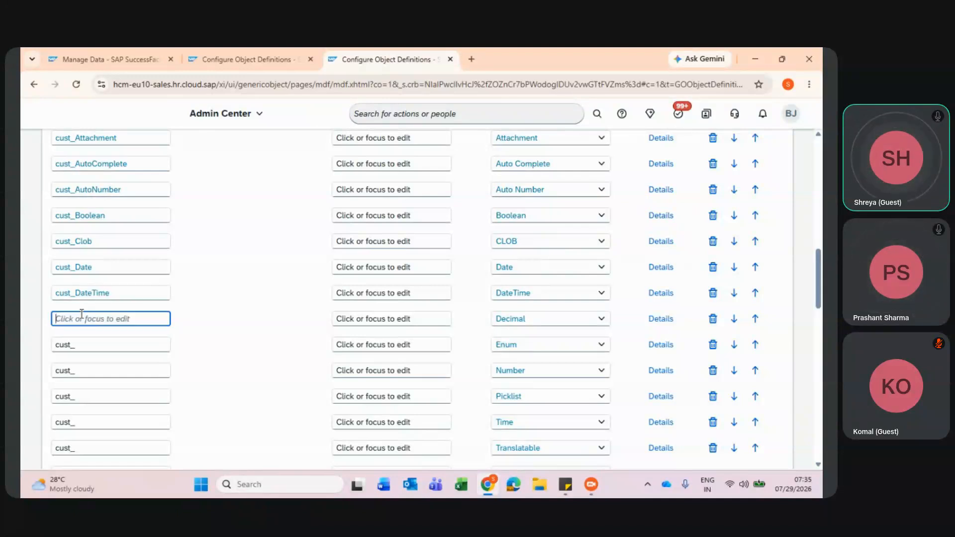
{"action": "type", "text": "Decimal"}
- Name the Enum-type field "Enum" and the Number-type field "Number"
{"action": "left_click", "coordinate": [95, 349]}
{"action": "type", "text": "Enum"}
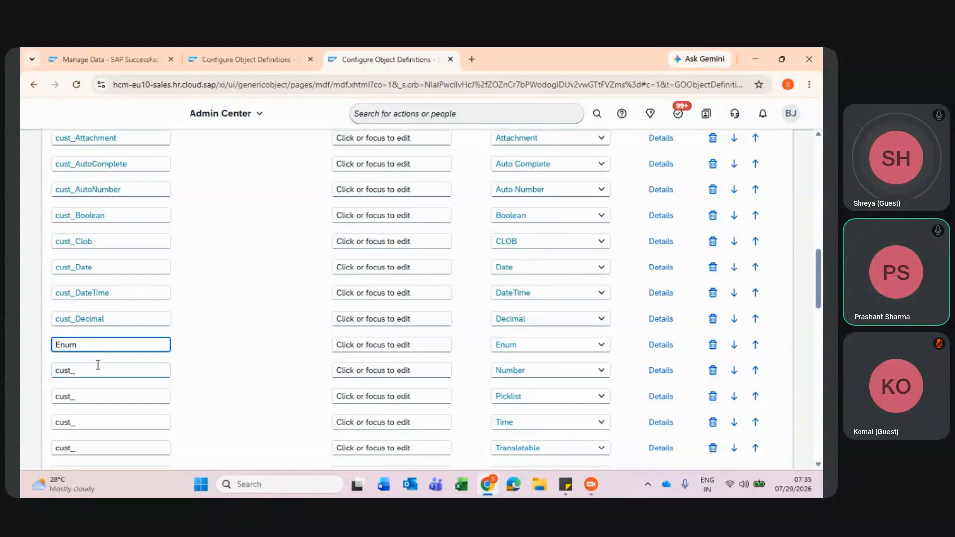
{"action": "left_click", "coordinate": [98, 369]}
{"action": "type", "text": "Mu"}
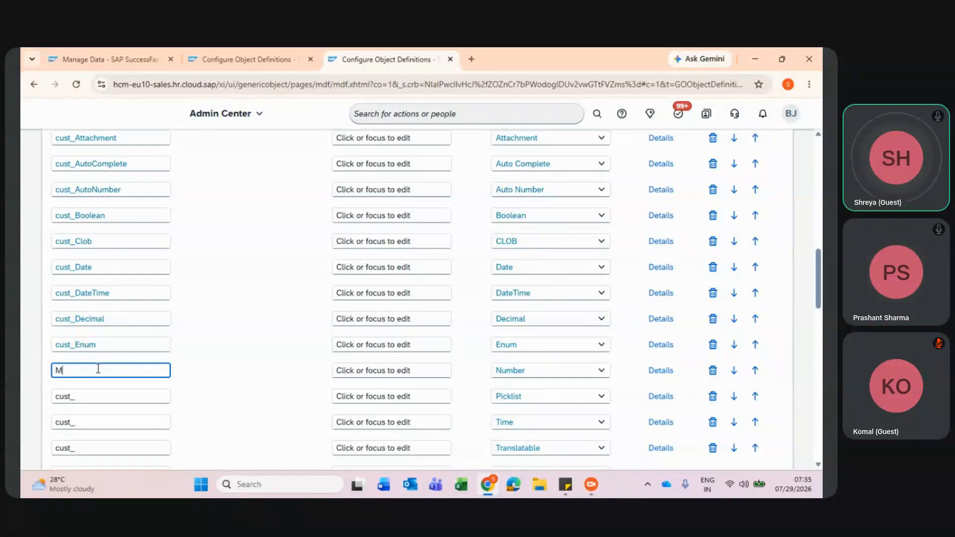
{"action": "key", "text": "BackSpace"}
{"action": "key", "text": "BackSpace"}
{"action": "type", "text": "Number"}
- Delete the unnamed Picklist field row and name the Time-type field "Time"
{"action": "left_click", "coordinate": [98, 394]}
{"action": "scroll", "coordinate": [97, 393], "scroll_direction": "down", "scroll_amount": 1}
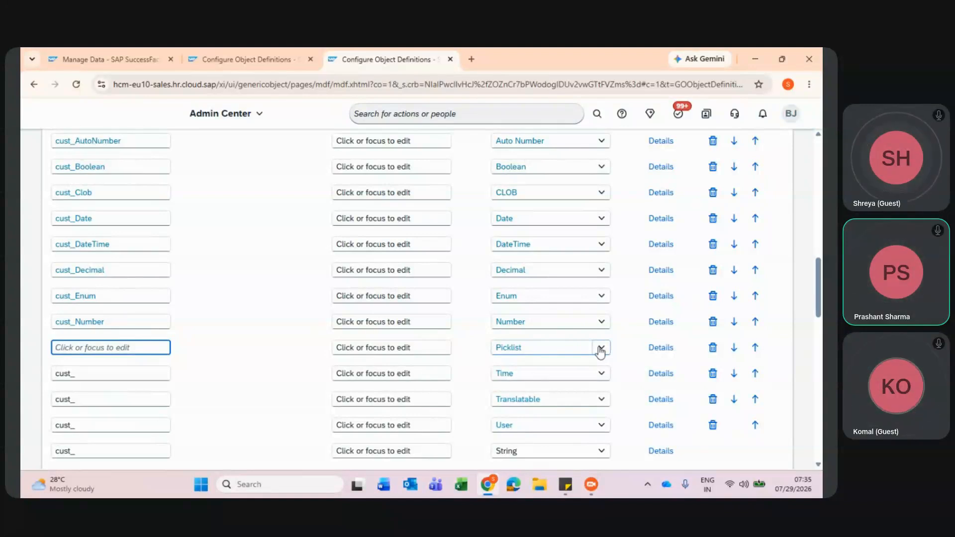
{"action": "left_click", "coordinate": [713, 348]}
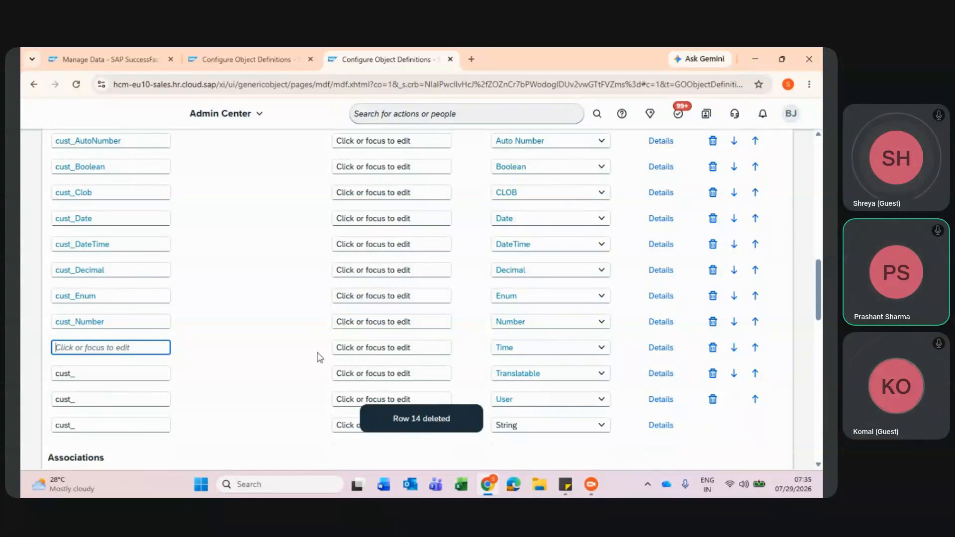
{"action": "type", "text": "Time"}
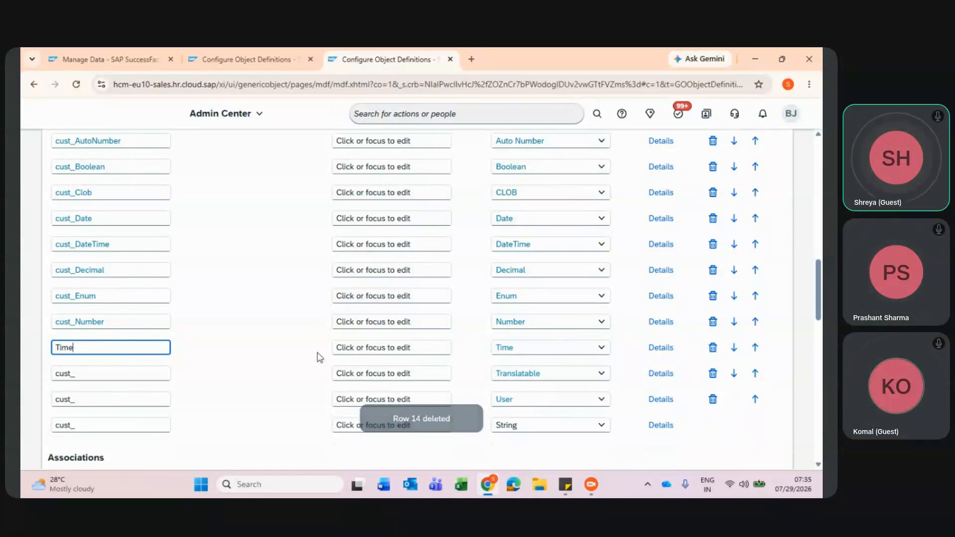
- Name the Translatable-type field "Translatable" and the User-type field "User"
{"action": "left_click", "coordinate": [148, 374]}
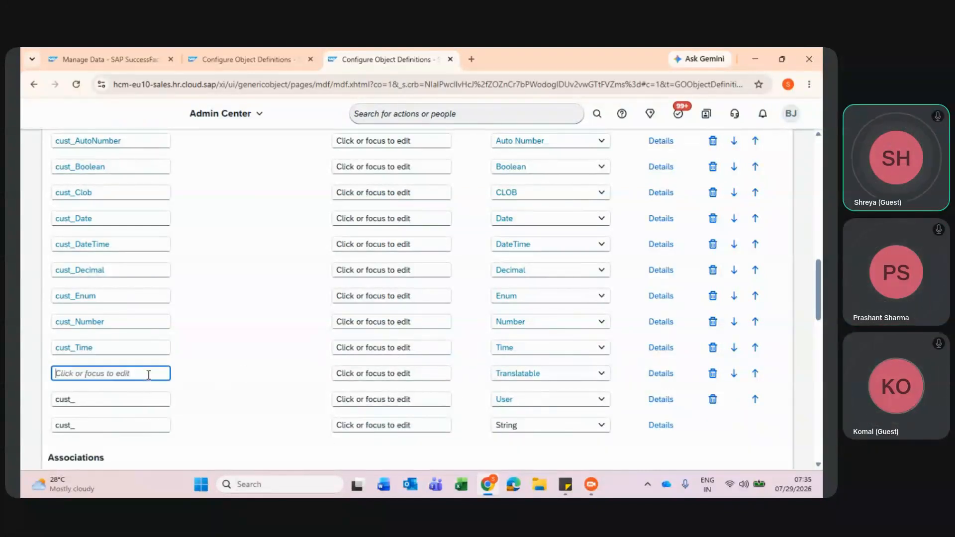
{"action": "type", "text": "Transl"}
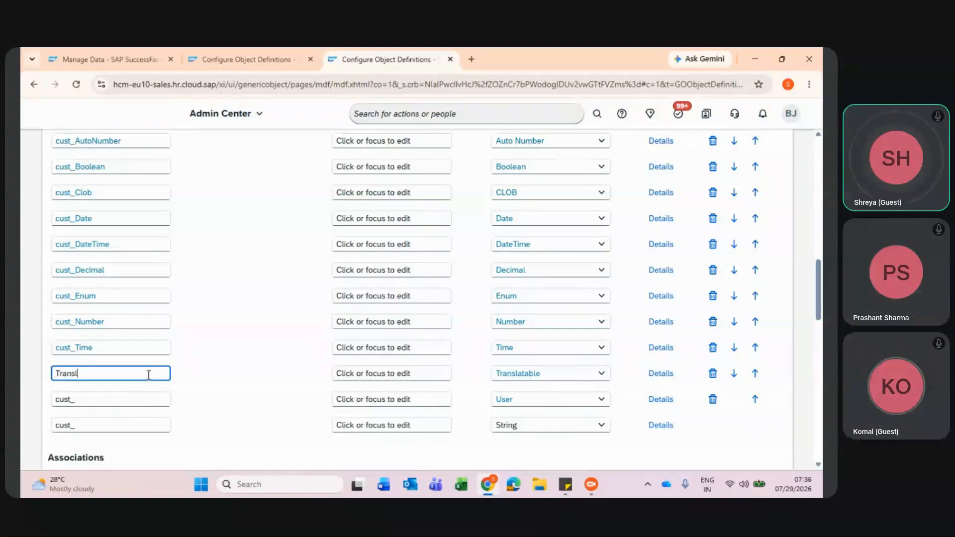
{"action": "type", "text": "atable"}
{"action": "left_click", "coordinate": [114, 403]}
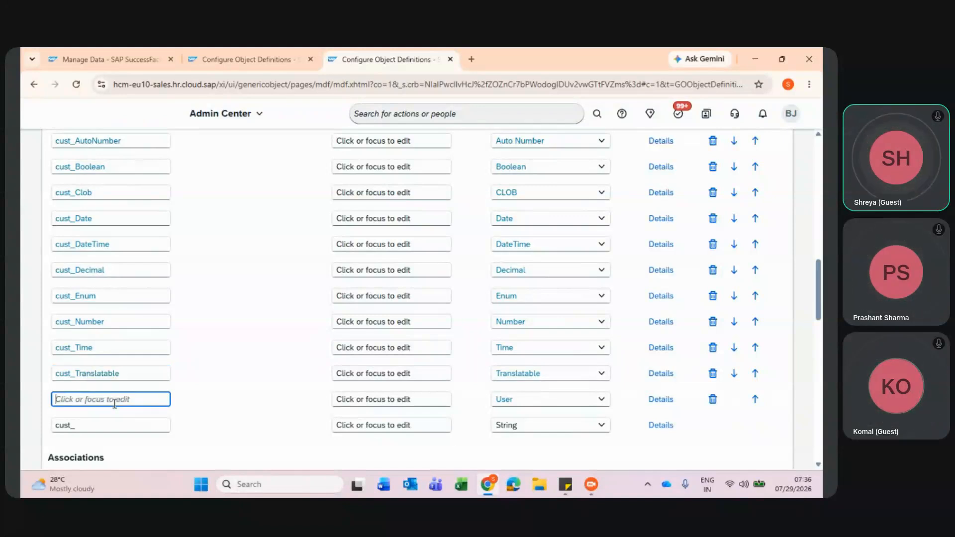
{"action": "type", "text": "User"}
{"action": "left_click", "coordinate": [219, 409]}
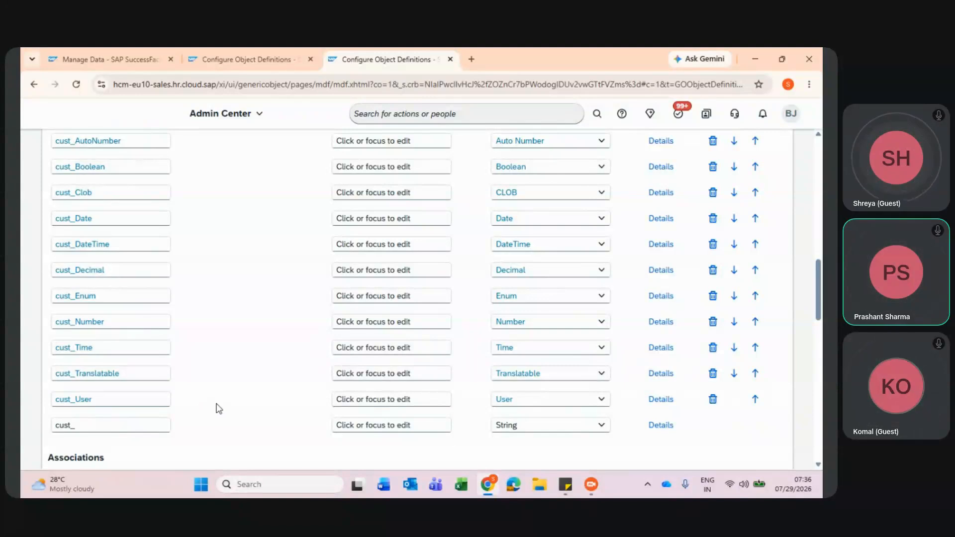
- Review the completed Fields list and the Associations section of the Sub Department object definition
{"action": "scroll", "coordinate": [218, 407], "scroll_direction": "up", "scroll_amount": 5}
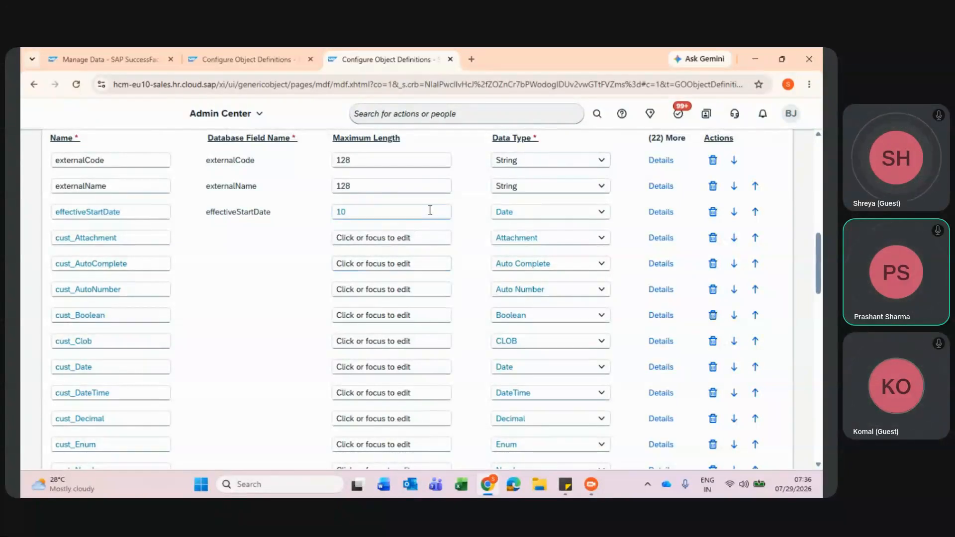
{"action": "scroll", "coordinate": [430, 210], "scroll_direction": "down", "scroll_amount": 12}
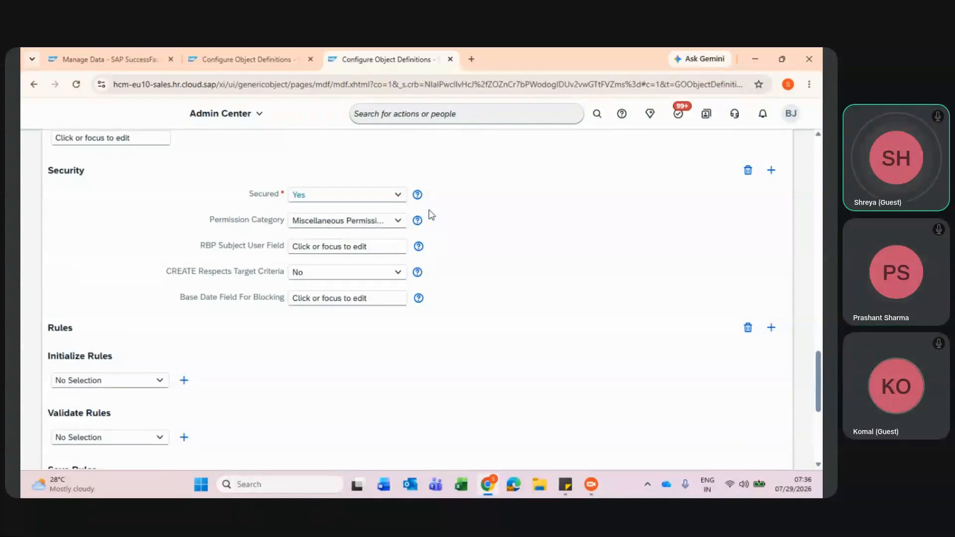
{"action": "scroll", "coordinate": [431, 215], "scroll_direction": "up", "scroll_amount": 4}
{"action": "scroll", "coordinate": [431, 215], "scroll_direction": "up", "scroll_amount": 1}
{"action": "scroll", "coordinate": [431, 215], "scroll_direction": "down", "scroll_amount": 5}
{"action": "scroll", "coordinate": [431, 215], "scroll_direction": "up", "scroll_amount": 6}
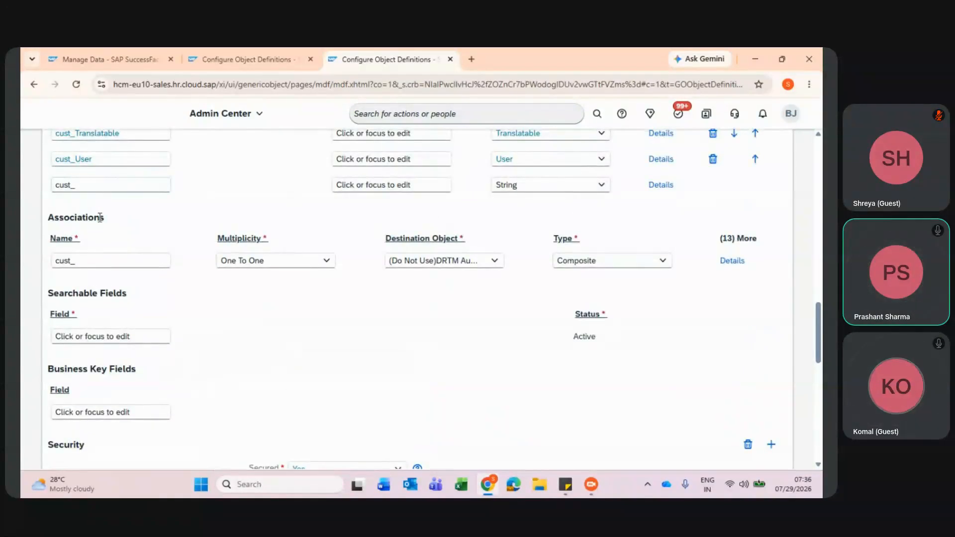
{"action": "left_click_drag", "start_coordinate": [107, 223], "coordinate": [31, 225]}
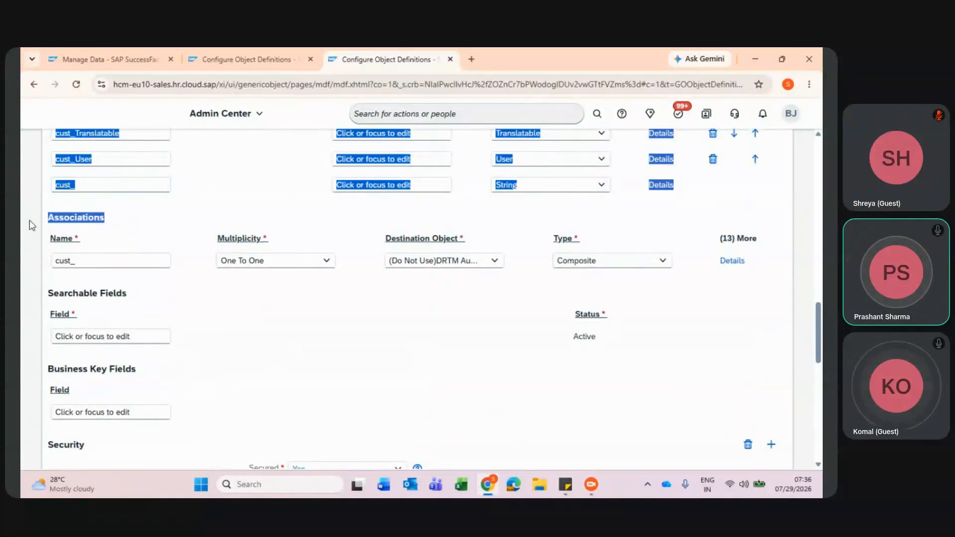
{"action": "left_click", "coordinate": [139, 226]}
{"action": "scroll", "coordinate": [141, 228], "scroll_direction": "up", "scroll_amount": 10}
{"action": "scroll", "coordinate": [141, 227], "scroll_direction": "up", "scroll_amount": 1}
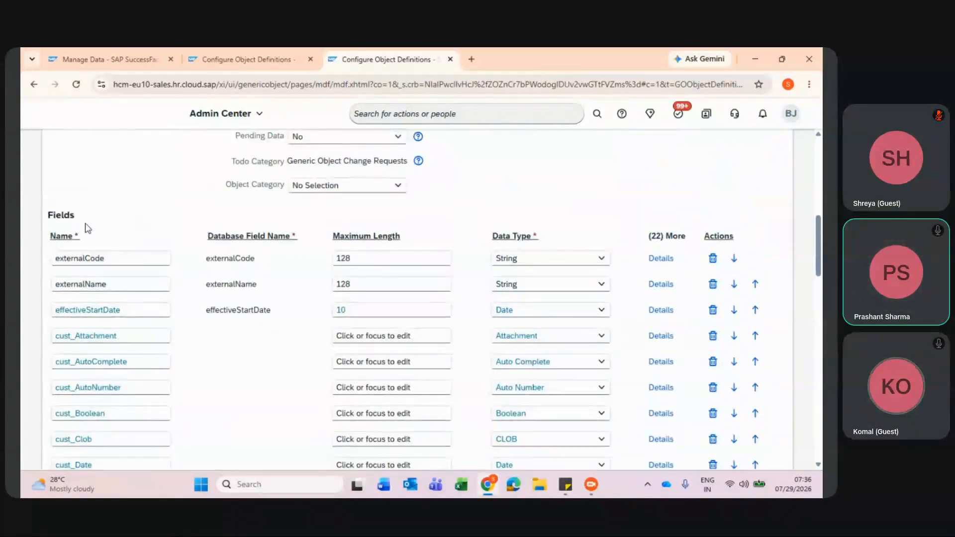
{"action": "scroll", "coordinate": [159, 282], "scroll_direction": "down", "scroll_amount": 10}
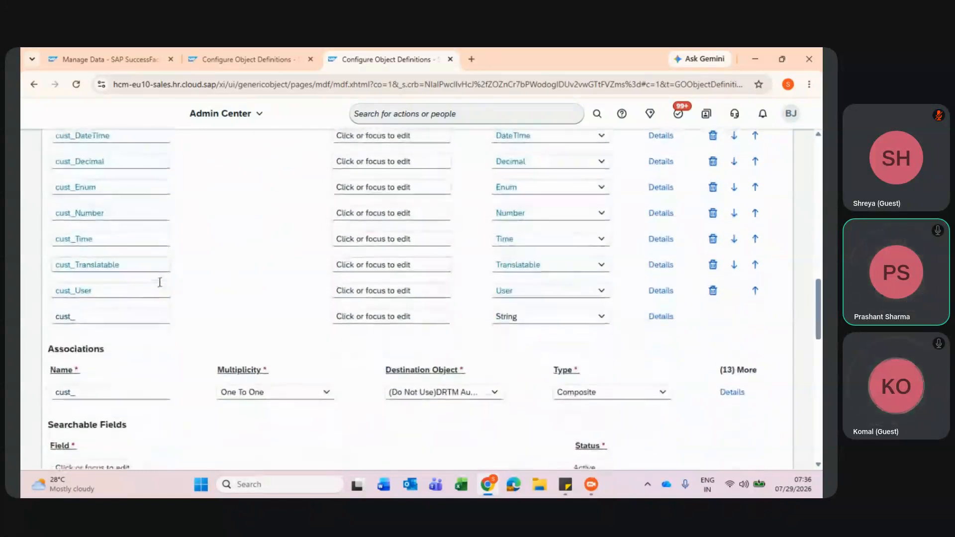
{"action": "scroll", "coordinate": [160, 282], "scroll_direction": "up", "scroll_amount": 1}
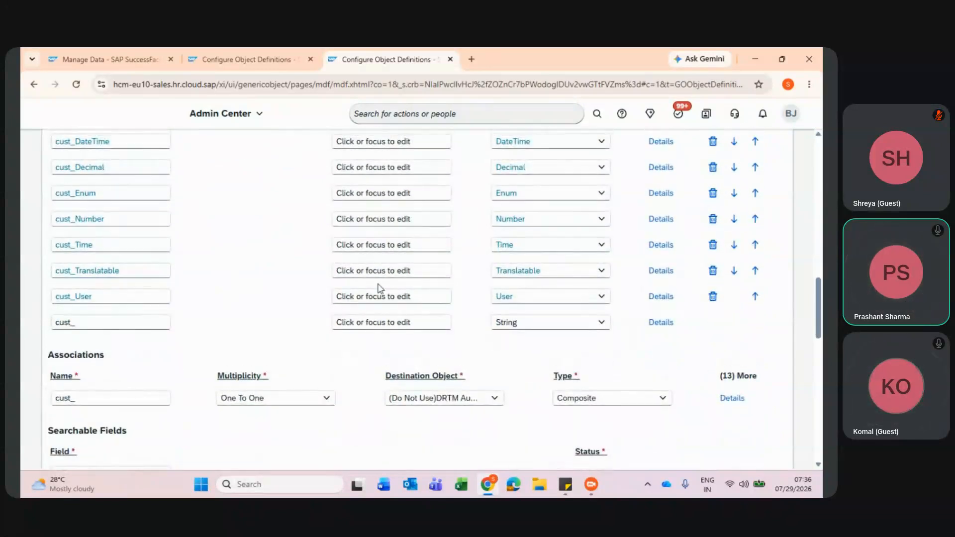
{"action": "scroll", "coordinate": [119, 327], "scroll_direction": "down", "scroll_amount": 1}
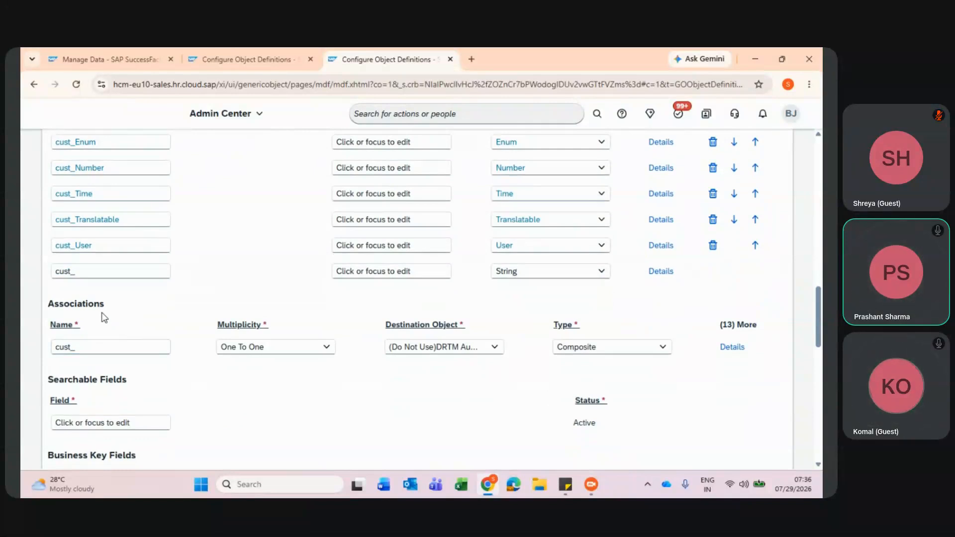
- Examine the Searchable Fields, Business Key Fields and Security sections, including the Permission Category setting
{"action": "scroll", "coordinate": [103, 315], "scroll_direction": "down", "scroll_amount": 2}
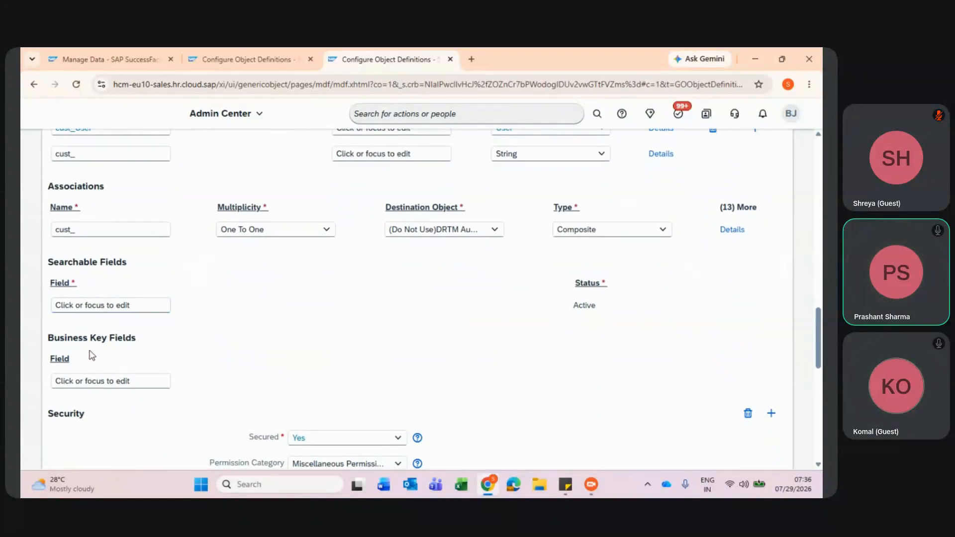
{"action": "scroll", "coordinate": [147, 347], "scroll_direction": "down", "scroll_amount": 3}
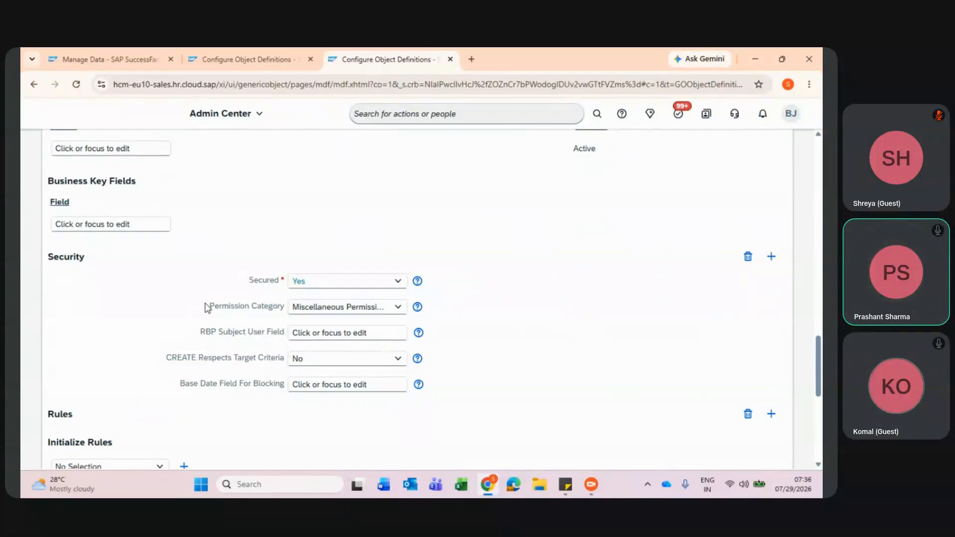
{"action": "left_click_drag", "start_coordinate": [207, 307], "coordinate": [287, 313]}
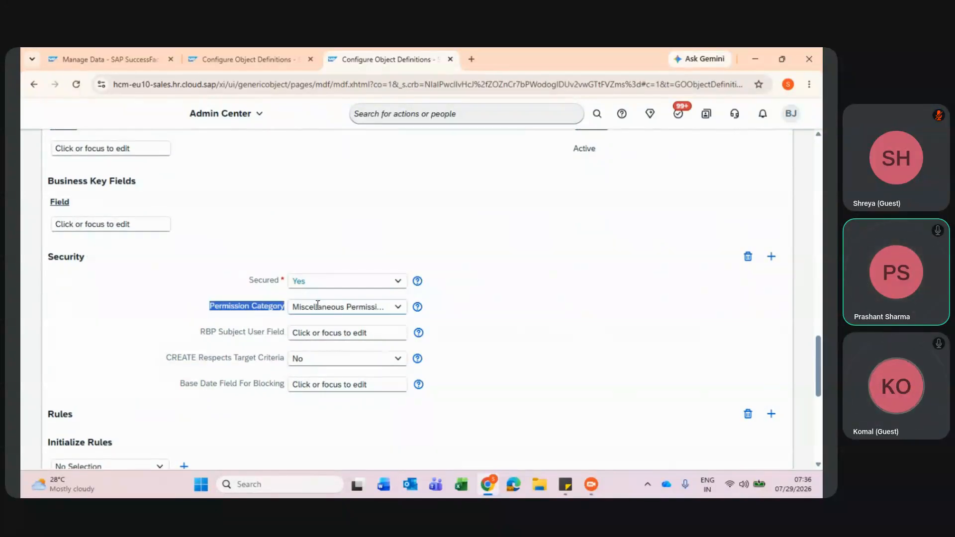
{"action": "left_click", "coordinate": [353, 310]}
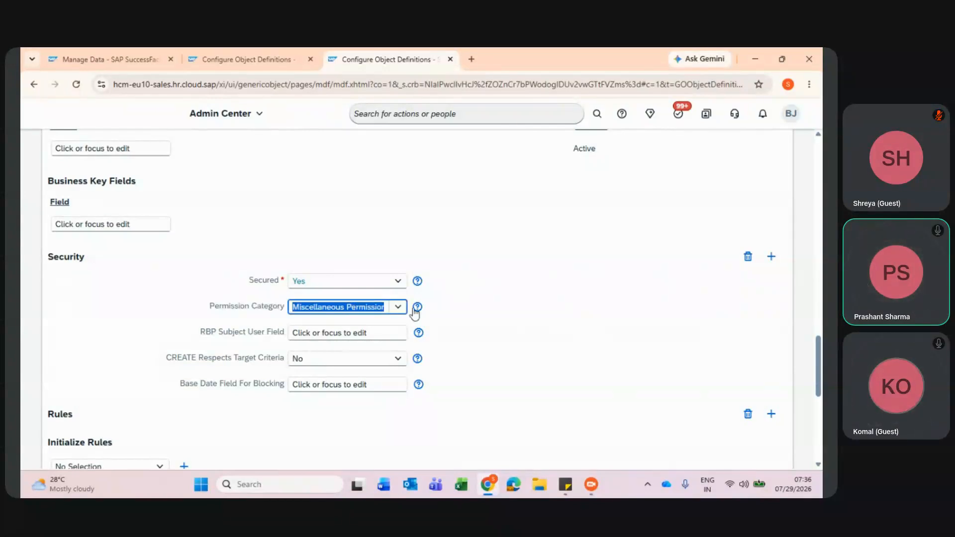
{"action": "left_click", "coordinate": [460, 309]}
{"action": "scroll", "coordinate": [461, 309], "scroll_direction": "down", "scroll_amount": 2}
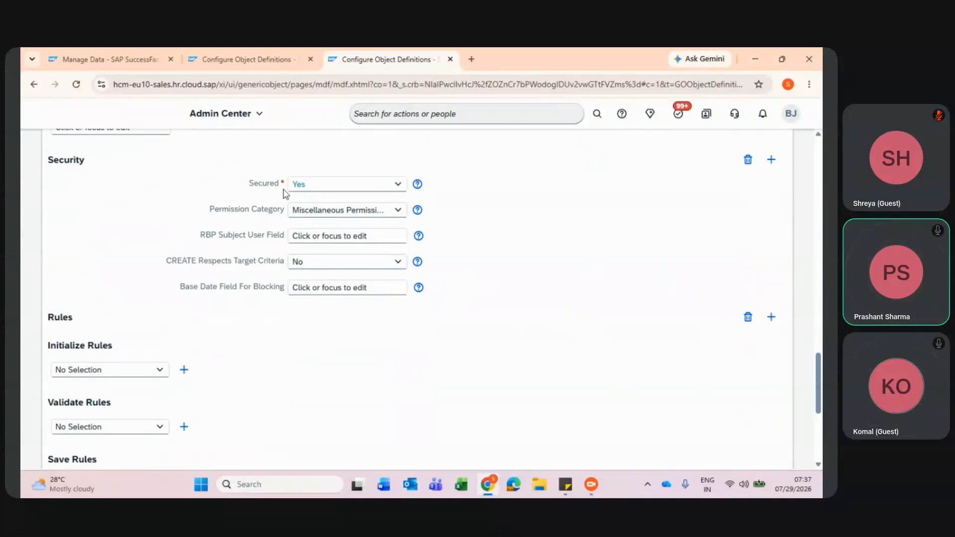
- Try to save the Sub Department object definition
{"action": "scroll", "coordinate": [544, 278], "scroll_direction": "down", "scroll_amount": 5}
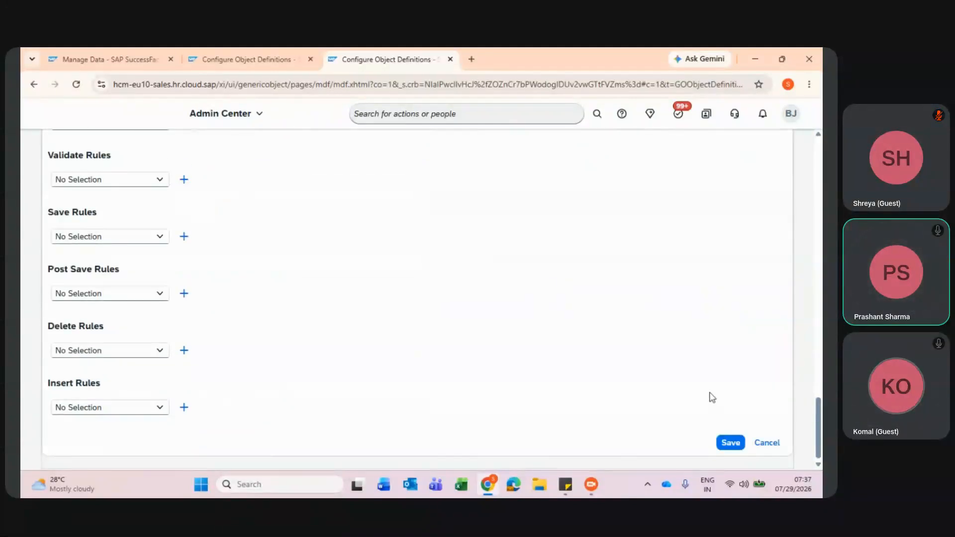
{"action": "left_click", "coordinate": [729, 444]}
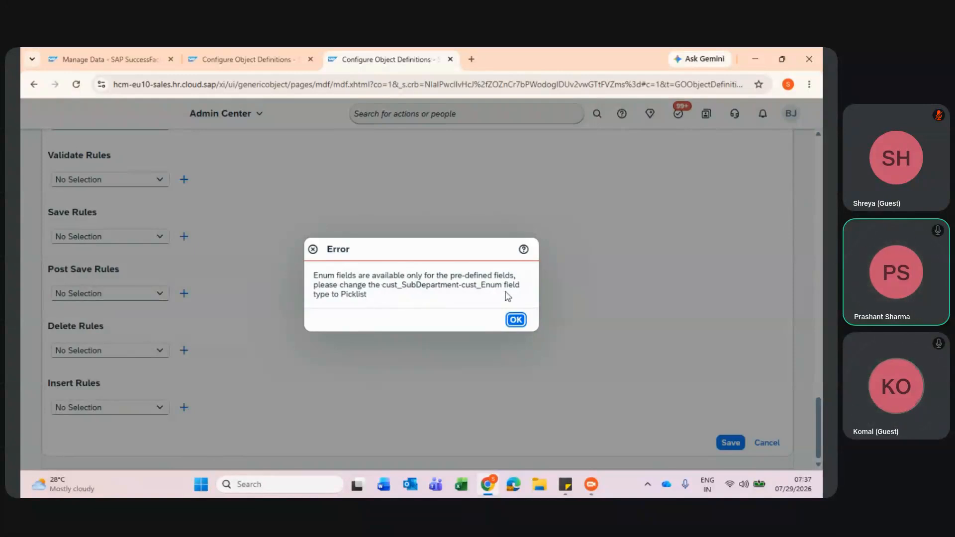
{"action": "left_click_drag", "start_coordinate": [381, 282], "coordinate": [465, 280]}
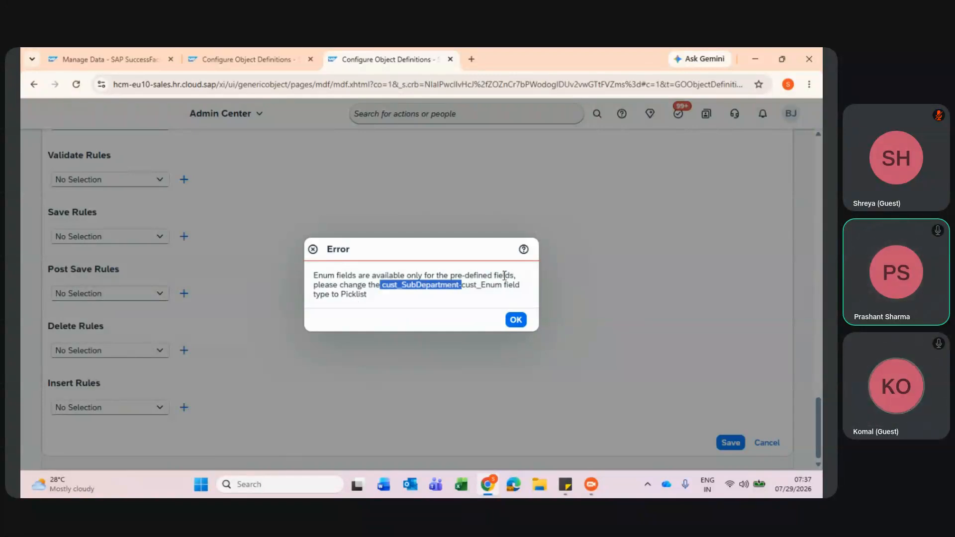
{"action": "left_click", "coordinate": [515, 322]}
- Delete the cust_Enum field row from the Fields list
{"action": "scroll", "coordinate": [515, 327], "scroll_direction": "up", "scroll_amount": 9}
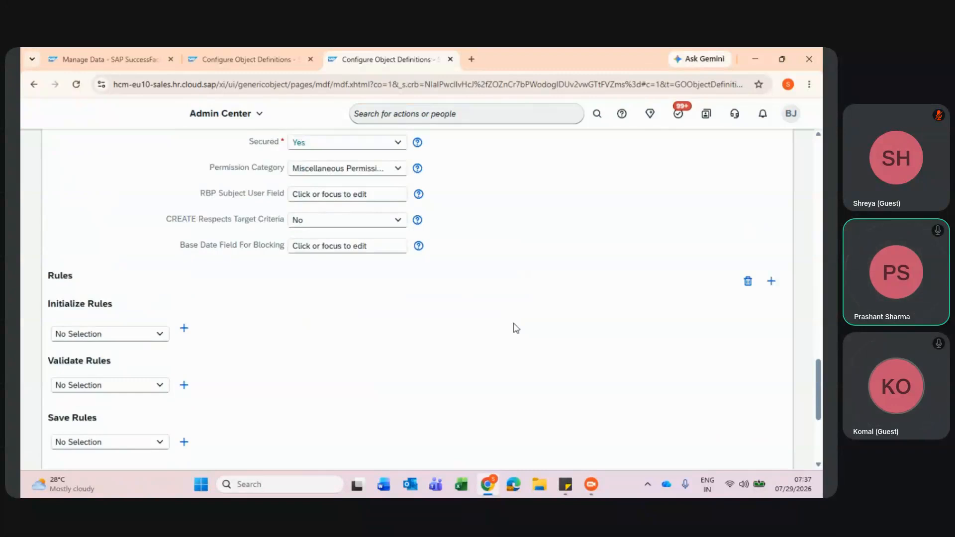
{"action": "scroll", "coordinate": [516, 329], "scroll_direction": "up", "scroll_amount": 8}
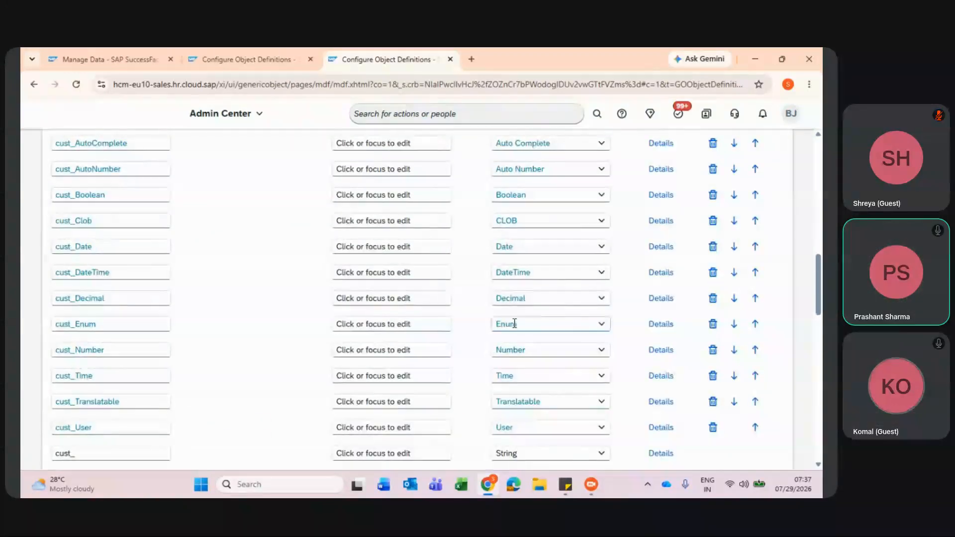
{"action": "left_click", "coordinate": [713, 324]}
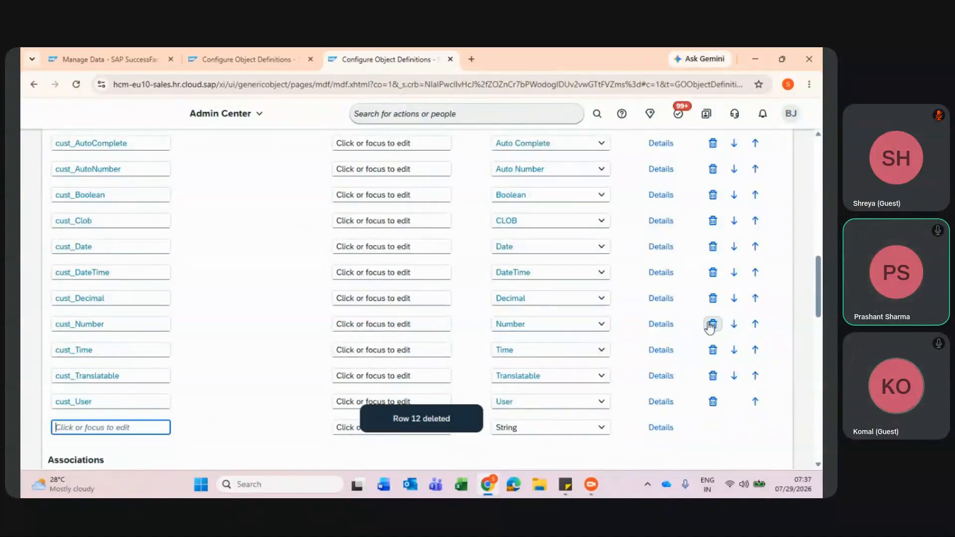
- Review the remaining fields and examine the rule types offered in the Rules section
{"action": "scroll", "coordinate": [626, 342], "scroll_direction": "up", "scroll_amount": 3}
{"action": "scroll", "coordinate": [625, 343], "scroll_direction": "down", "scroll_amount": 6}
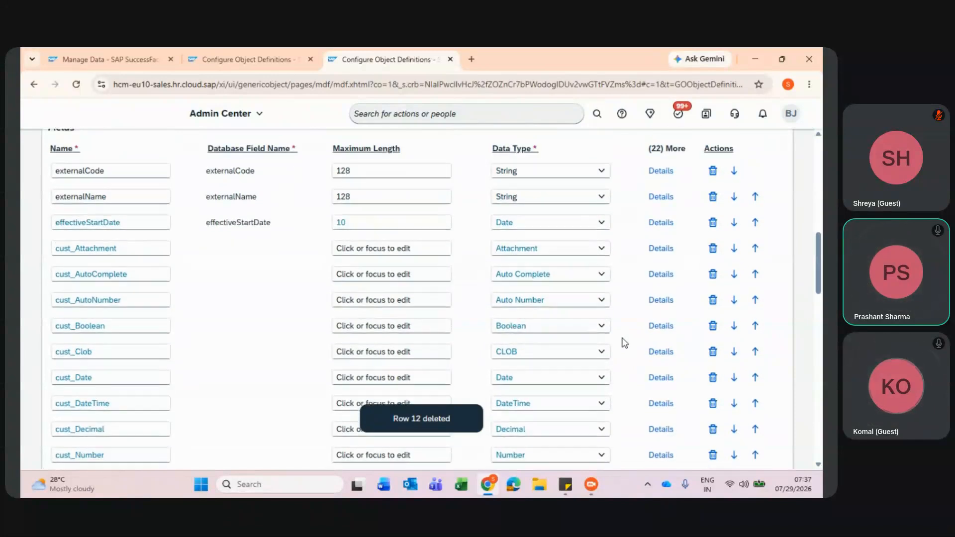
{"action": "scroll", "coordinate": [625, 343], "scroll_direction": "down", "scroll_amount": 15}
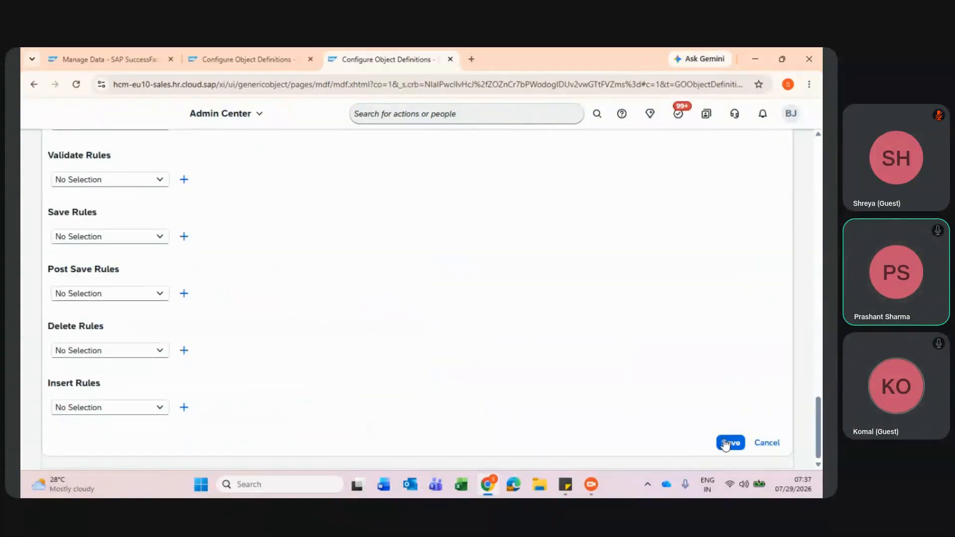
{"action": "scroll", "coordinate": [549, 326], "scroll_direction": "up", "scroll_amount": 2}
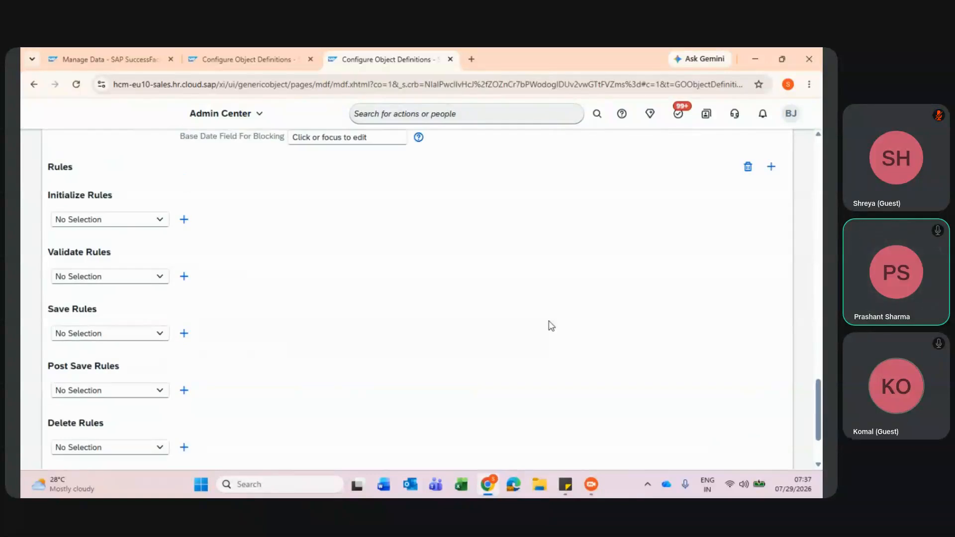
{"action": "scroll", "coordinate": [551, 325], "scroll_direction": "up", "scroll_amount": 3}
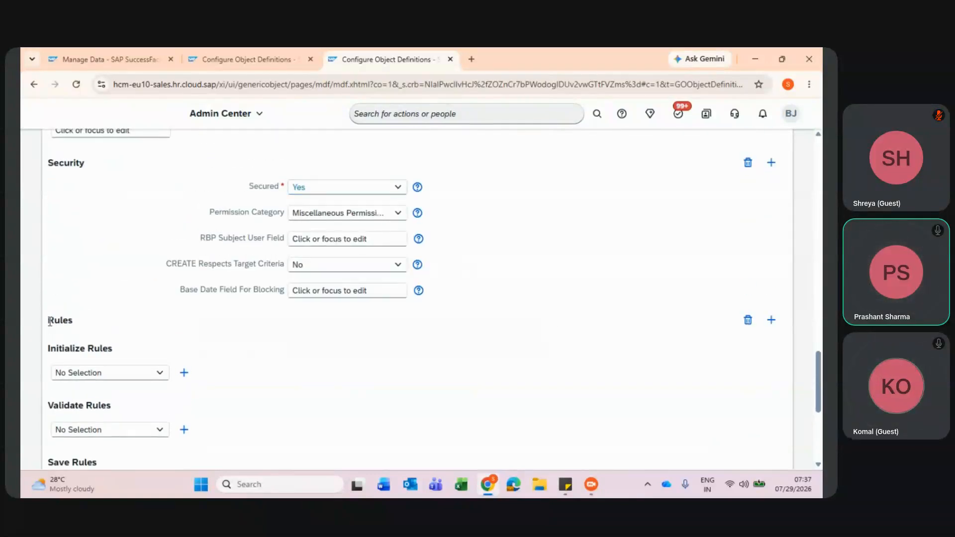
{"action": "left_click_drag", "start_coordinate": [50, 321], "coordinate": [94, 321]}
{"action": "scroll", "coordinate": [94, 319], "scroll_direction": "down", "scroll_amount": 2}
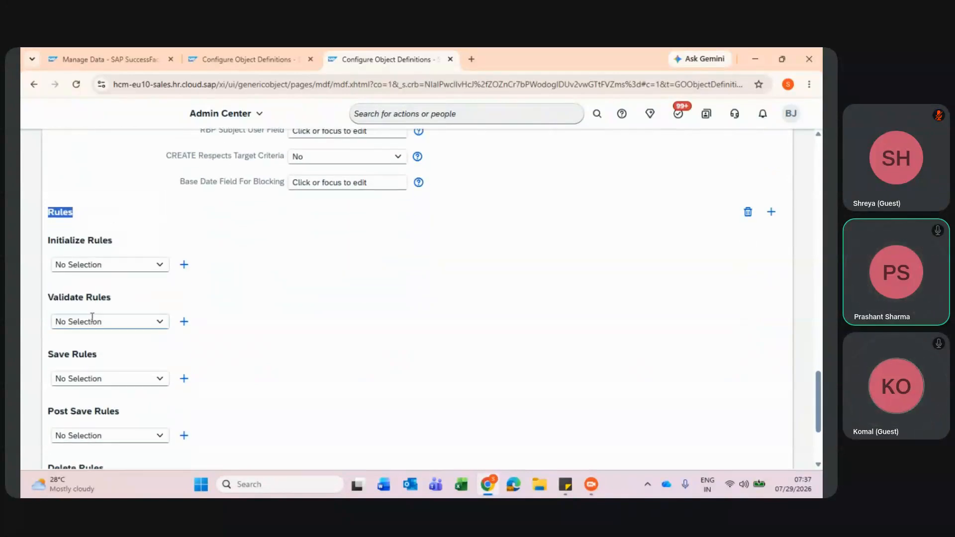
- Save the Sub Department object definition and agree to create it as a further custom MDF object
{"action": "left_click_drag", "start_coordinate": [108, 240], "coordinate": [28, 251]}
{"action": "left_click", "coordinate": [123, 297]}
{"action": "scroll", "coordinate": [124, 298], "scroll_direction": "down", "scroll_amount": 1}
{"action": "scroll", "coordinate": [121, 370], "scroll_direction": "down", "scroll_amount": 2}
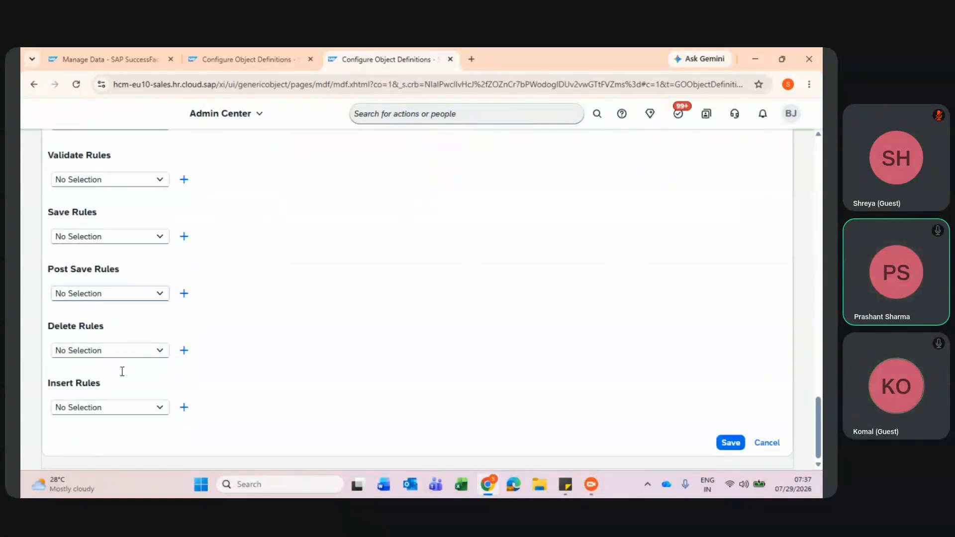
{"action": "scroll", "coordinate": [203, 192], "scroll_direction": "up", "scroll_amount": 1}
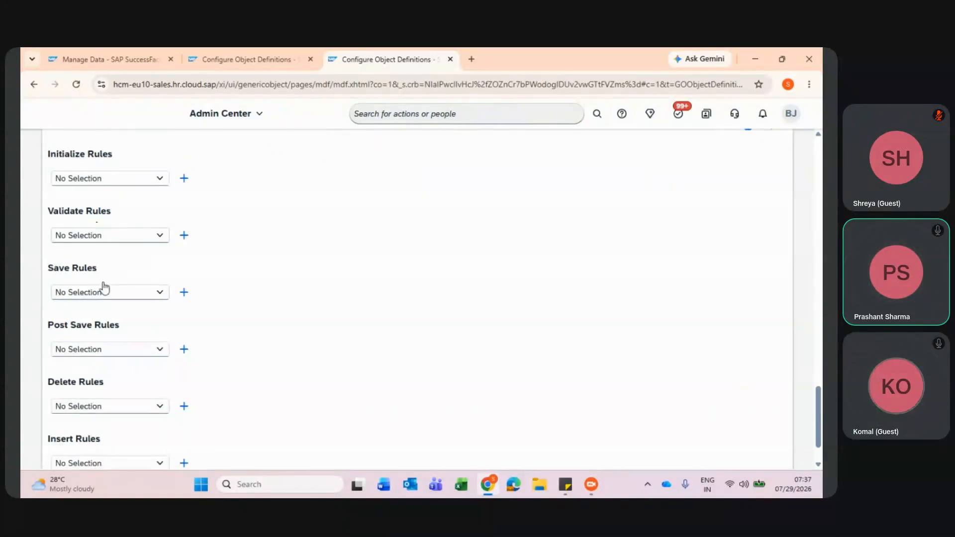
{"action": "scroll", "coordinate": [215, 320], "scroll_direction": "down", "scroll_amount": 1}
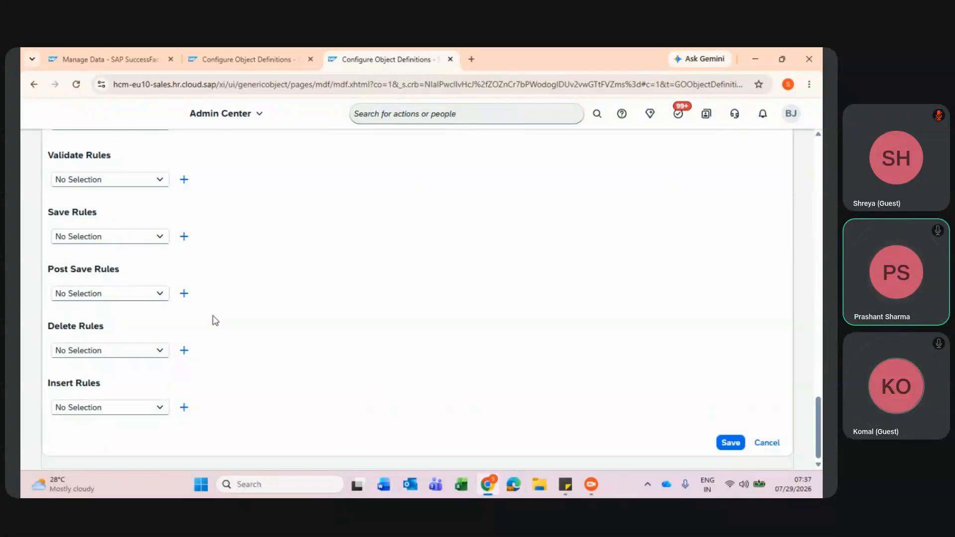
{"action": "left_click", "coordinate": [730, 442]}
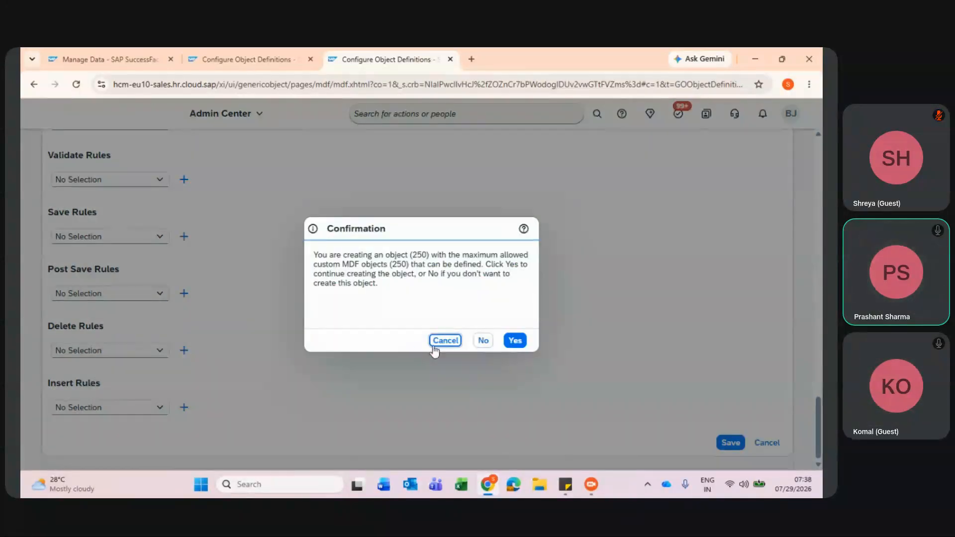
{"action": "left_click", "coordinate": [514, 340]}
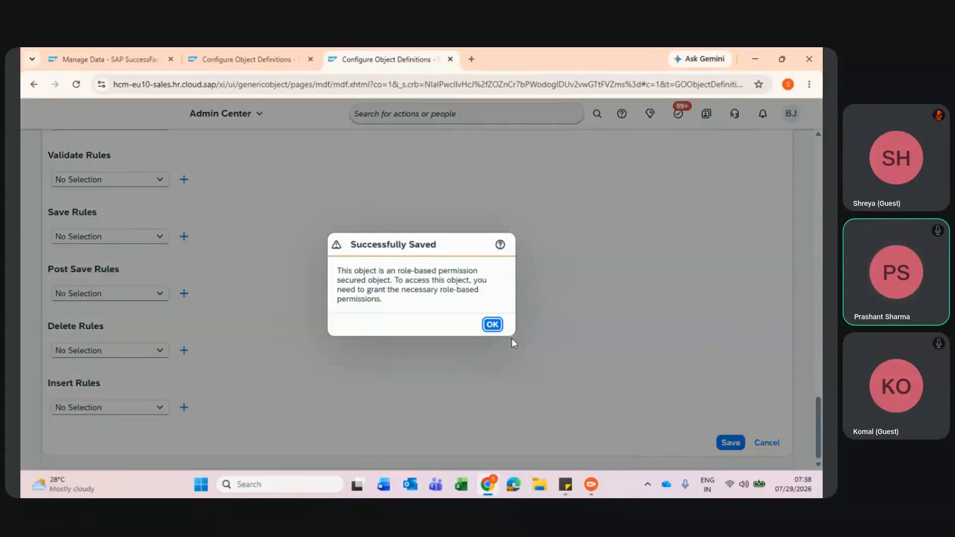
{"action": "left_click", "coordinate": [492, 324]}
- Duplicate the Configure Object Definitions browser tab and start creating a new Sub Department record in Manage Data
{"action": "right_click", "coordinate": [405, 58]}
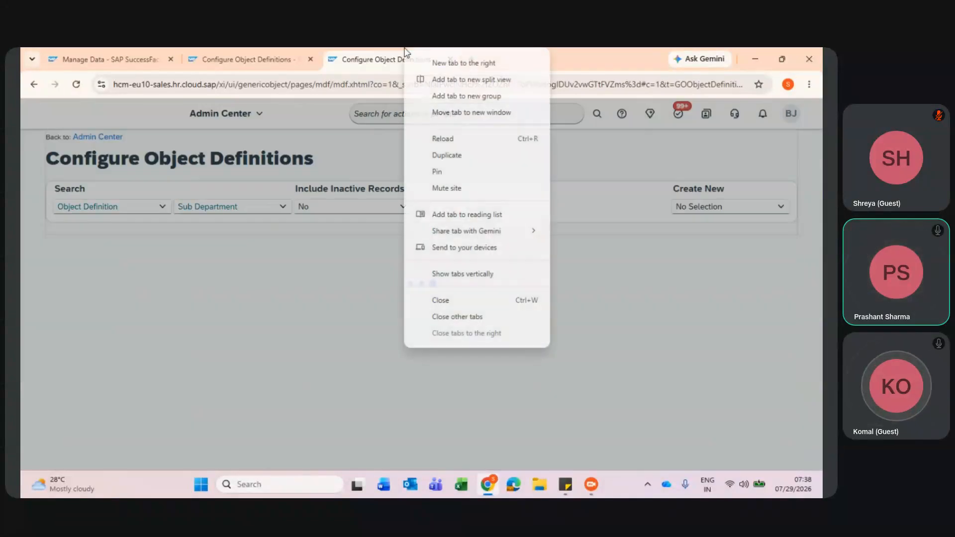
{"action": "left_click", "coordinate": [458, 158]}
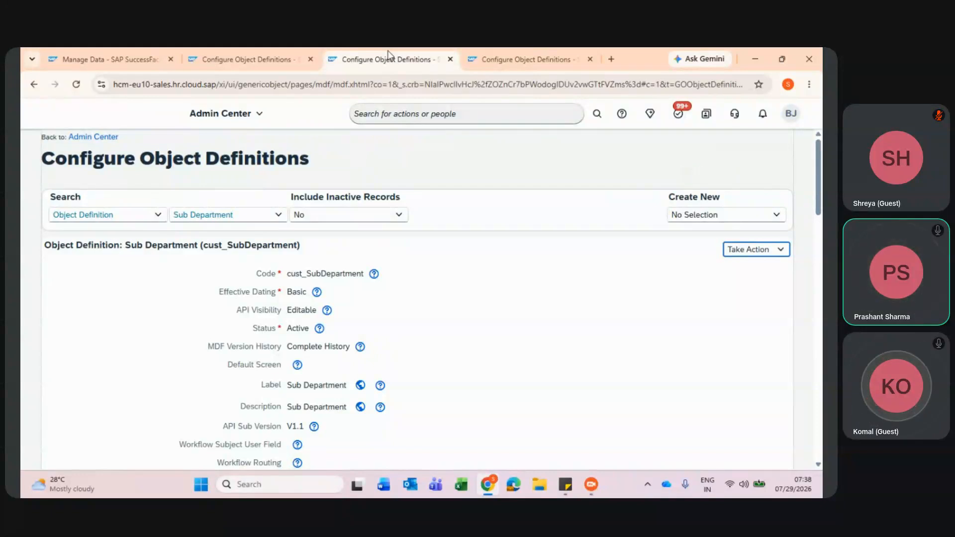
{"action": "left_click", "coordinate": [61, 55]}
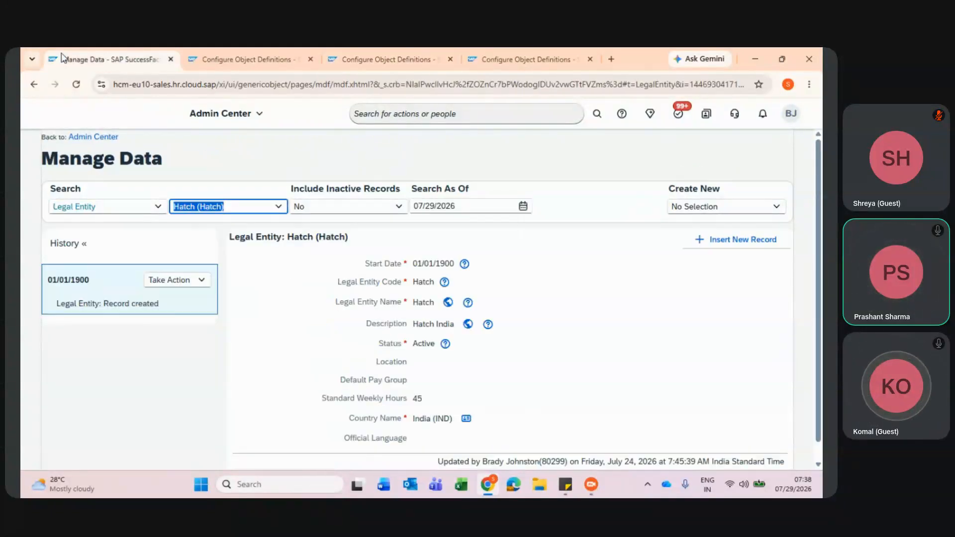
{"action": "left_click", "coordinate": [704, 207]}
{"action": "type", "text": "sb "}
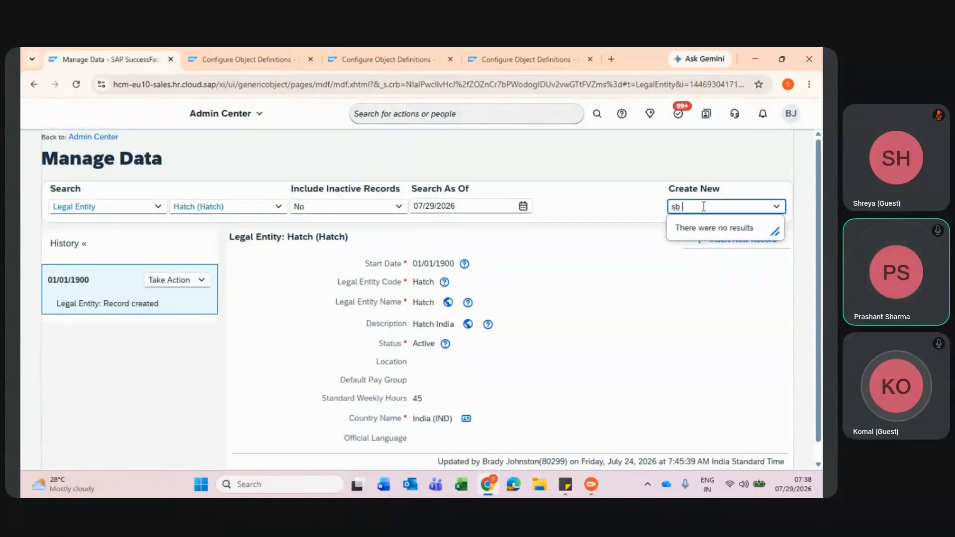
{"action": "type", "text": "ub de"}
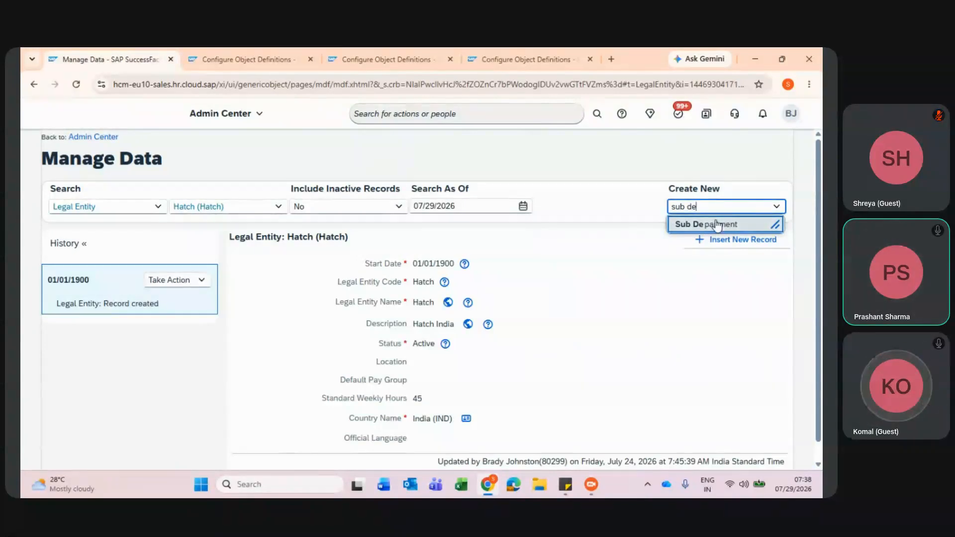
{"action": "left_click", "coordinate": [715, 224]}
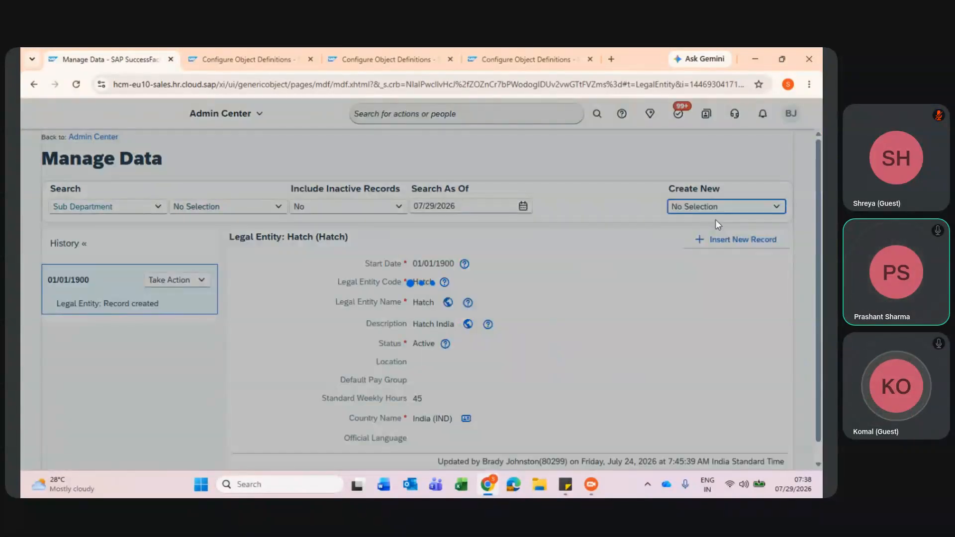
{"action": "scroll", "coordinate": [421, 310], "scroll_direction": "down", "scroll_amount": 1}
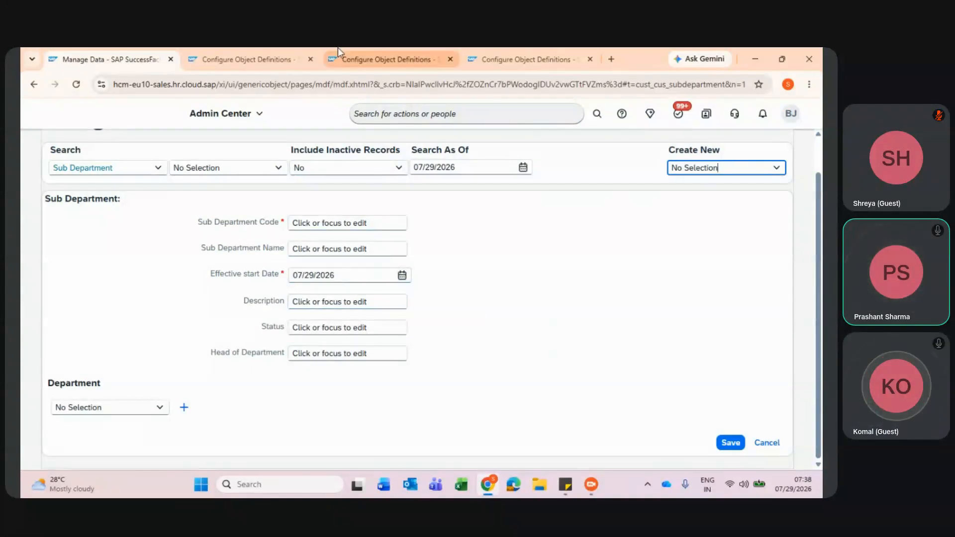
- Compare the Fields list of the saved cust_SubDepartment definition with the new Sub Department record form in Manage Data
{"action": "left_click", "coordinate": [355, 50]}
{"action": "scroll", "coordinate": [331, 318], "scroll_direction": "down", "scroll_amount": 20}
{"action": "scroll", "coordinate": [331, 318], "scroll_direction": "up", "scroll_amount": 3}
{"action": "scroll", "coordinate": [331, 318], "scroll_direction": "up", "scroll_amount": 2}
{"action": "scroll", "coordinate": [221, 302], "scroll_direction": "up", "scroll_amount": 6}
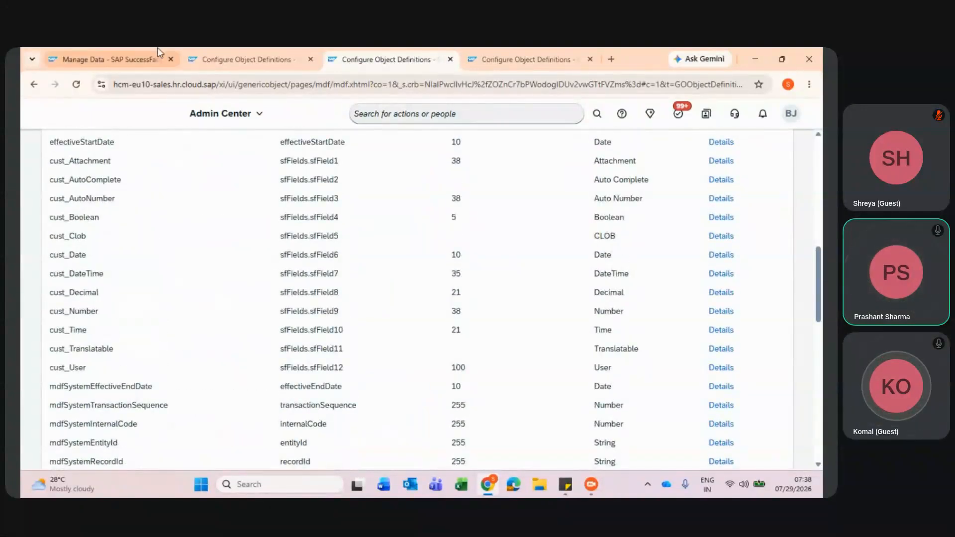
{"action": "left_click", "coordinate": [149, 60]}
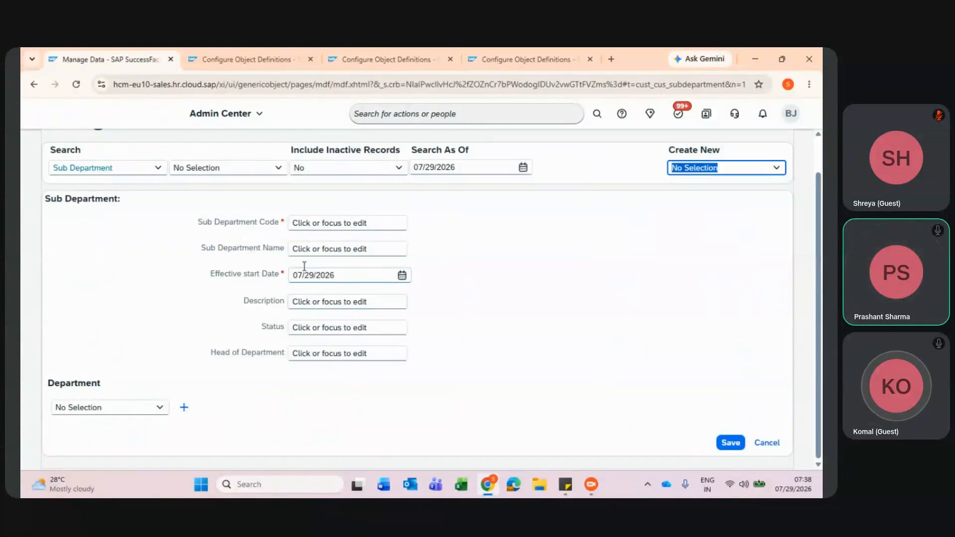
- Copy the Sub Department name from Manage Data and use it to open the other object definition, cust_cus_subdepartment
{"action": "left_click", "coordinate": [139, 168]}
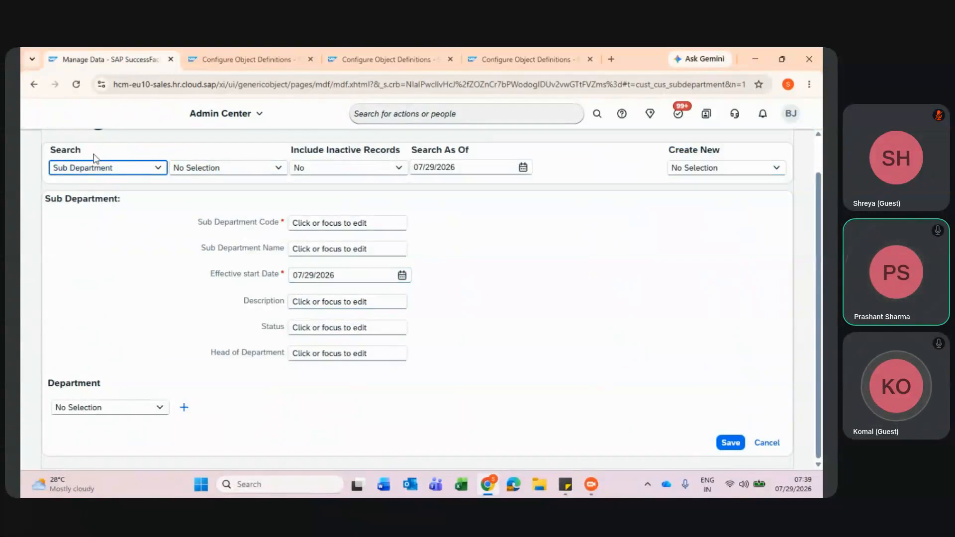
{"action": "left_click_drag", "start_coordinate": [121, 169], "coordinate": [52, 168]}
{"action": "key", "text": "ctrl+c"}
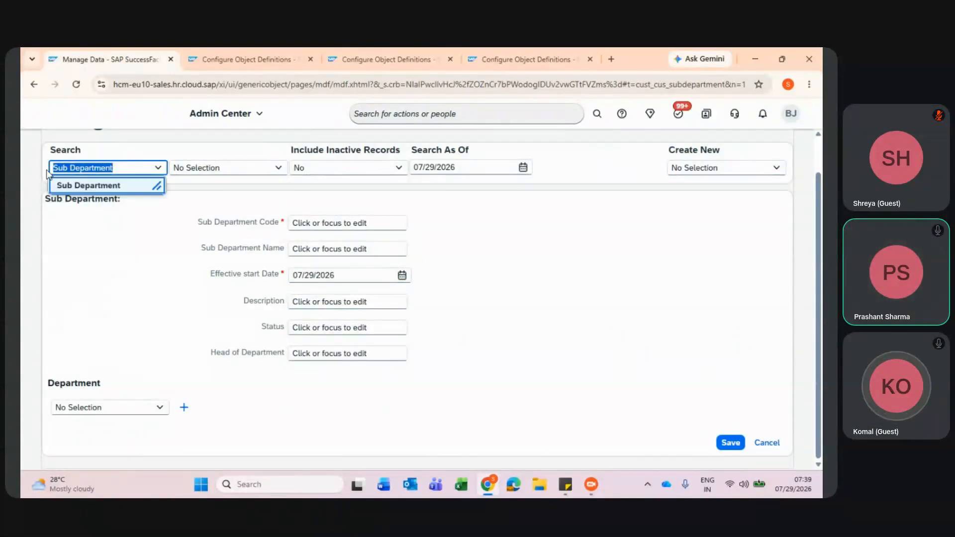
{"action": "left_click", "coordinate": [270, 51]}
{"action": "scroll", "coordinate": [318, 224], "scroll_direction": "up", "scroll_amount": 3}
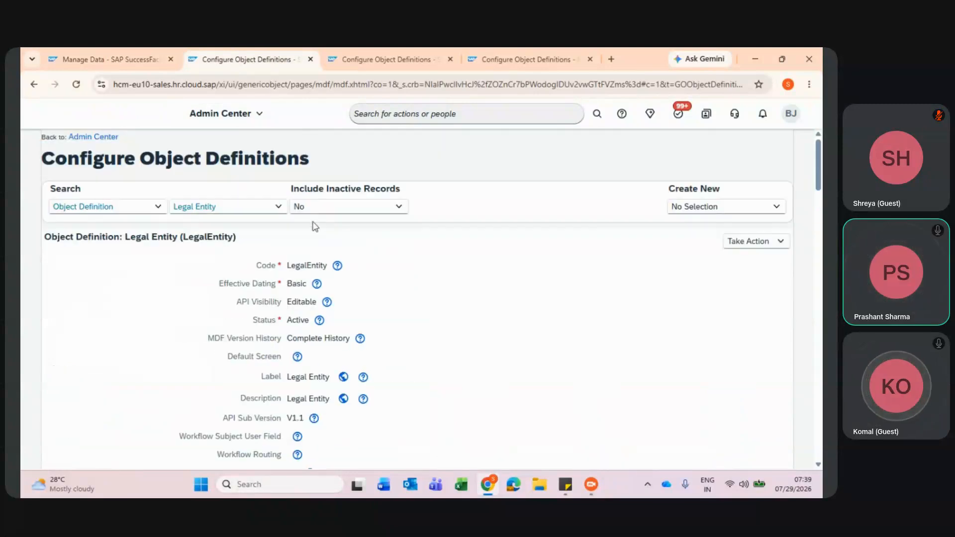
{"action": "left_click", "coordinate": [237, 212]}
{"action": "key", "text": "ctrl+v"}
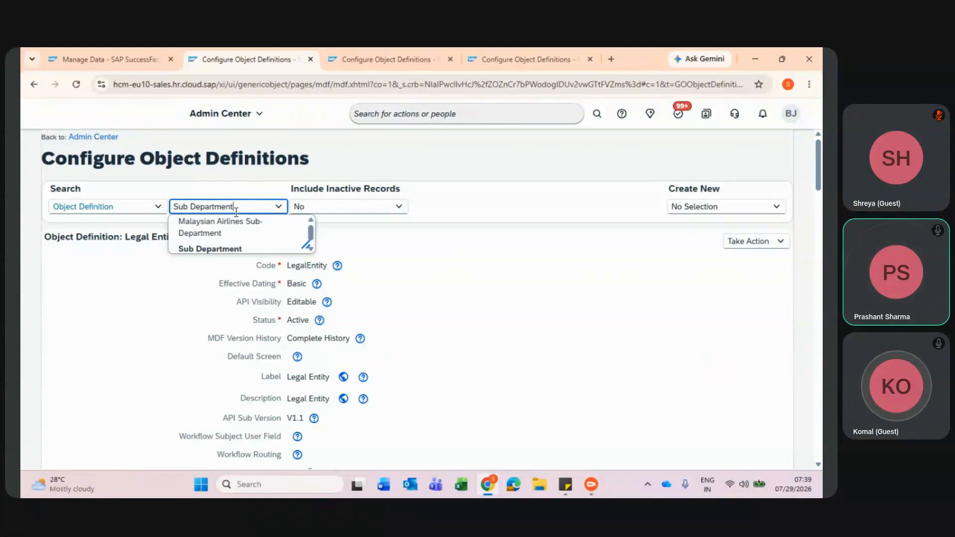
{"action": "scroll", "coordinate": [228, 249], "scroll_direction": "down", "scroll_amount": 1}
{"action": "left_click", "coordinate": [226, 245]}
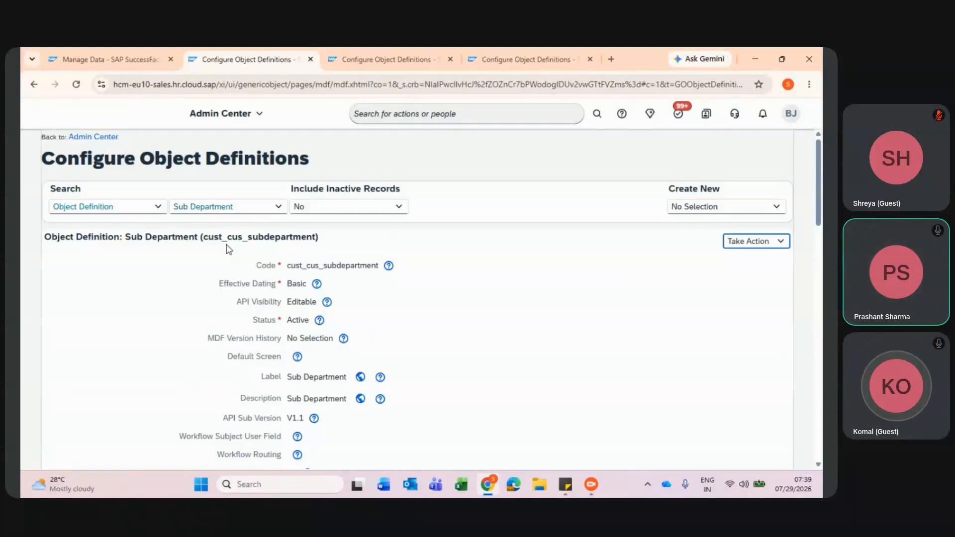
- Check the custom fields of cust_cus_subdepartment and permanently delete that object definition
{"action": "scroll", "coordinate": [227, 247], "scroll_direction": "down", "scroll_amount": 10}
{"action": "scroll", "coordinate": [229, 249], "scroll_direction": "down", "scroll_amount": 3}
{"action": "scroll", "coordinate": [228, 249], "scroll_direction": "up", "scroll_amount": 6}
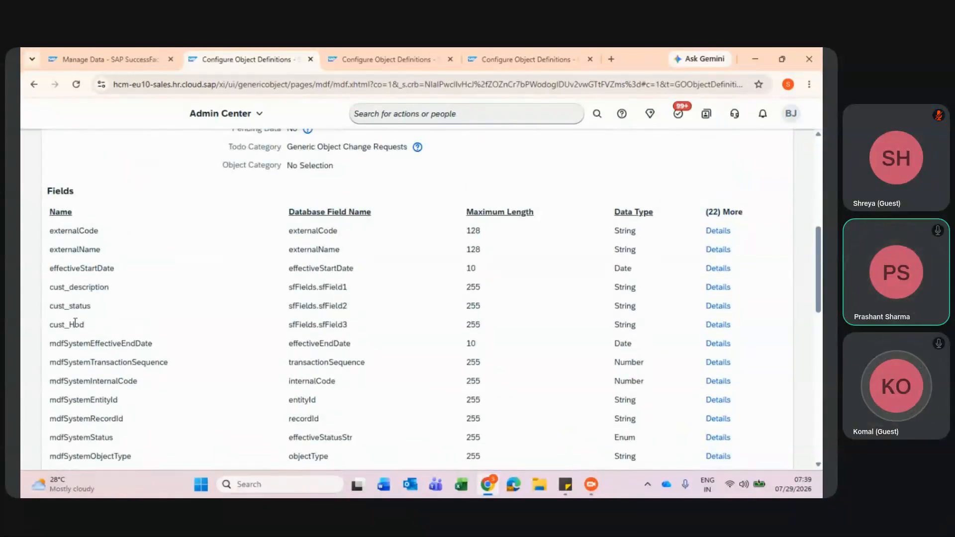
{"action": "left_click_drag", "start_coordinate": [86, 327], "coordinate": [71, 286]}
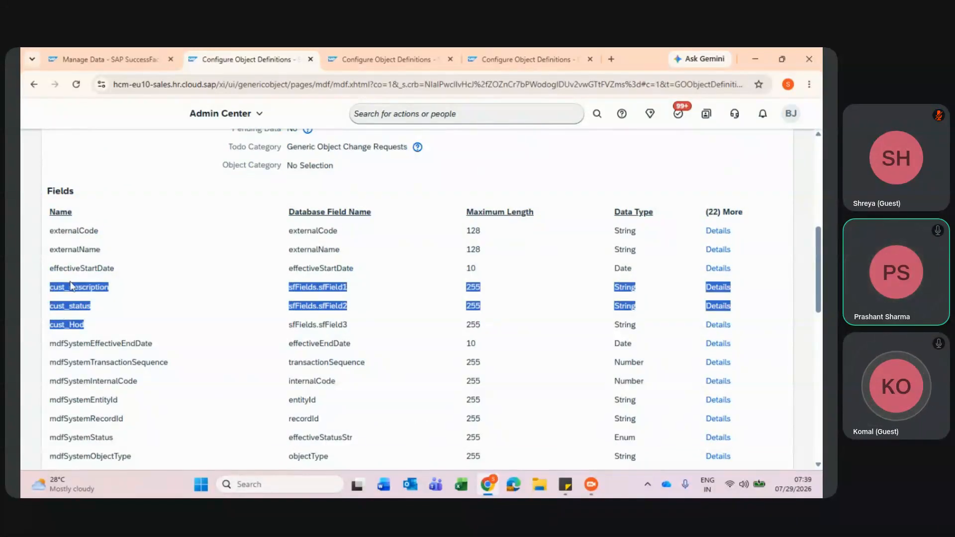
{"action": "left_click", "coordinate": [238, 234]}
{"action": "scroll", "coordinate": [239, 234], "scroll_direction": "up", "scroll_amount": 10}
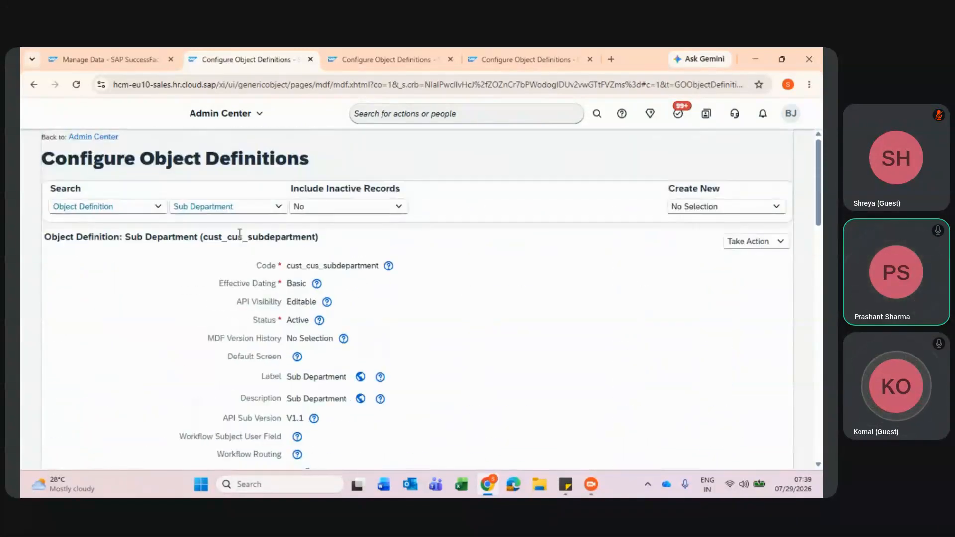
{"action": "left_click", "coordinate": [756, 242]}
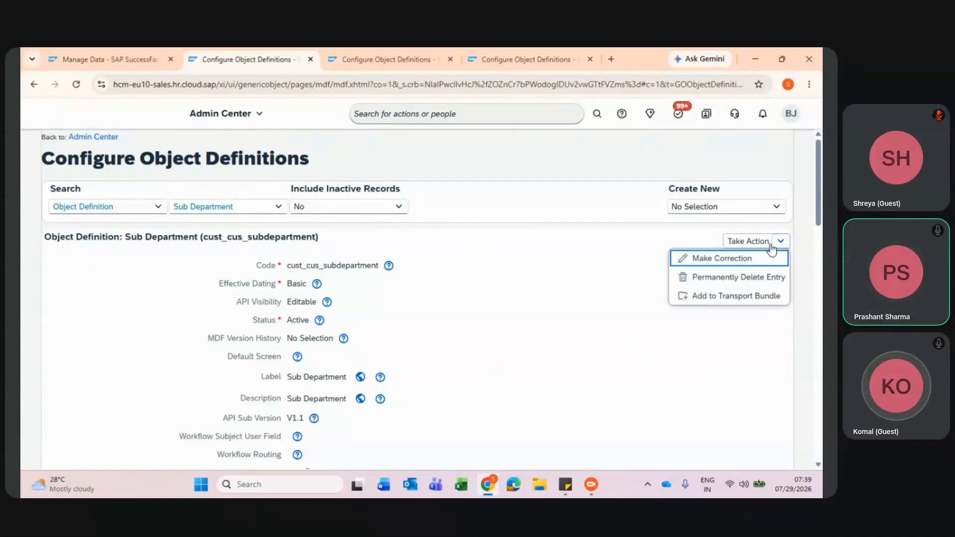
{"action": "left_click", "coordinate": [722, 285]}
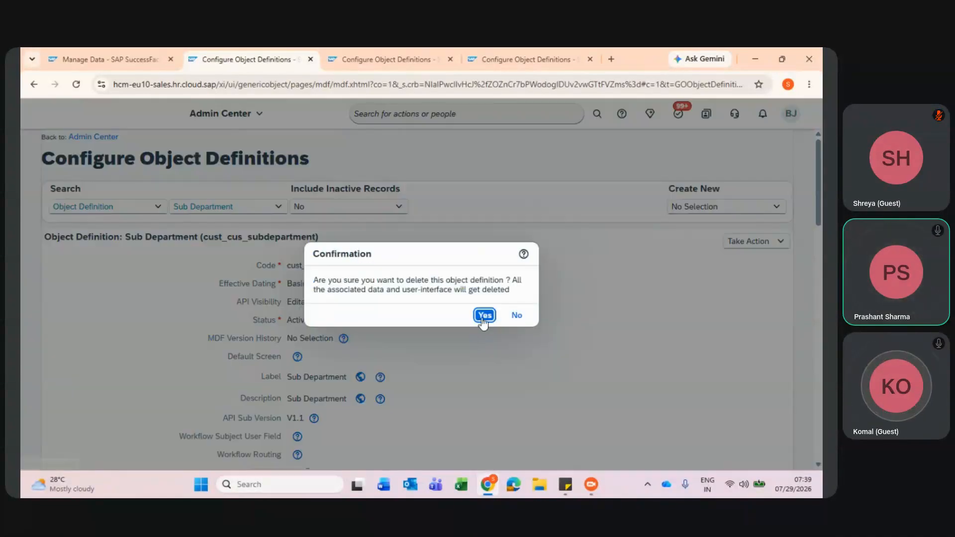
{"action": "left_click", "coordinate": [485, 315]}
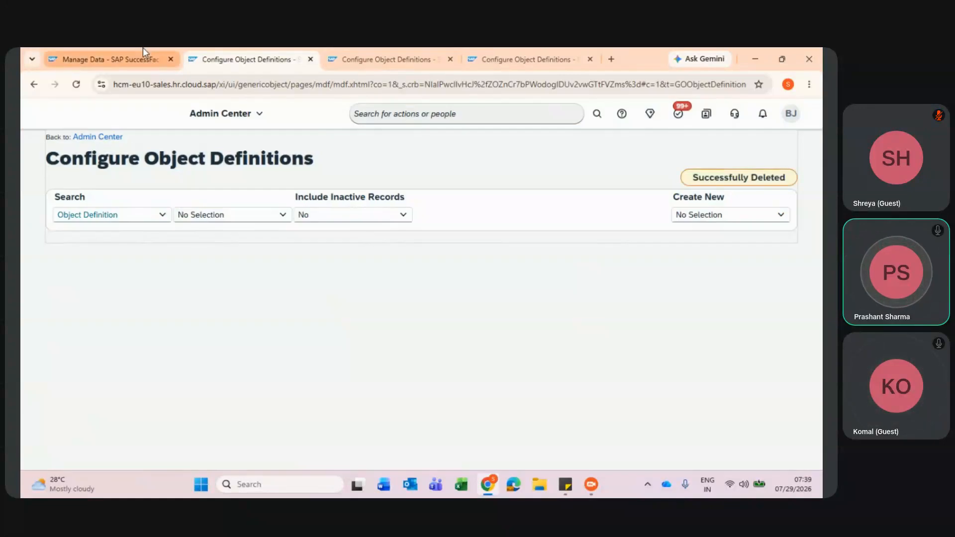
- Reload the Manage Data page and start choosing an object type for the record
{"action": "left_click", "coordinate": [147, 59]}
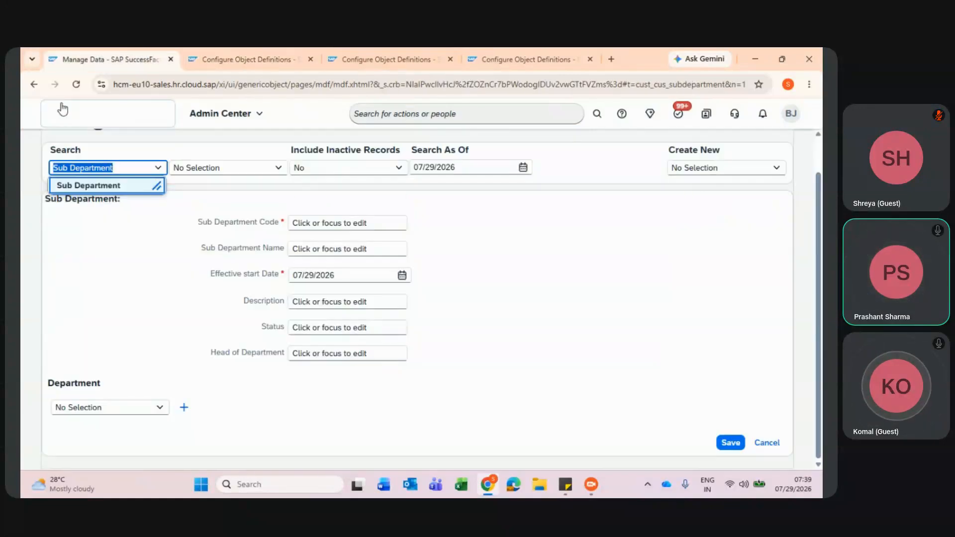
{"action": "left_click", "coordinate": [76, 84]}
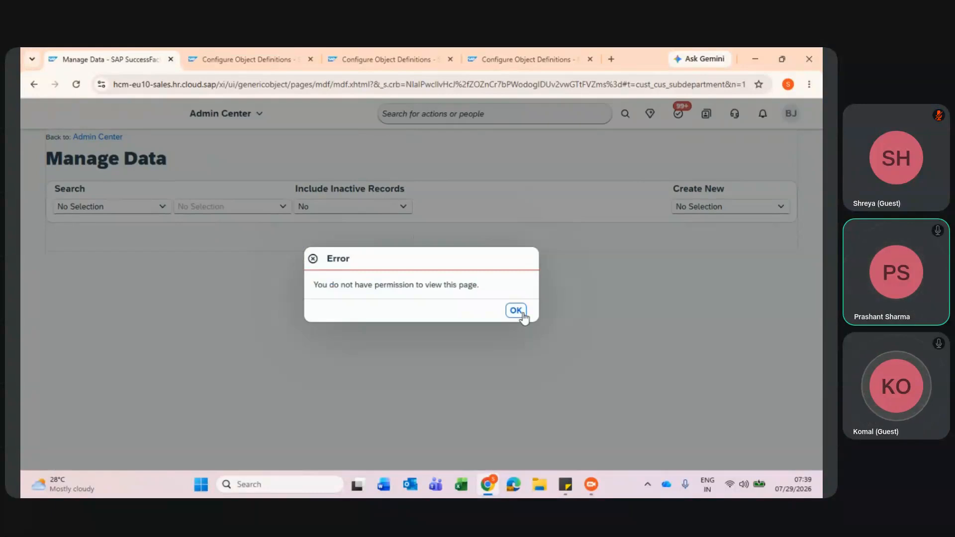
{"action": "left_click", "coordinate": [516, 310]}
{"action": "left_click", "coordinate": [708, 208]}
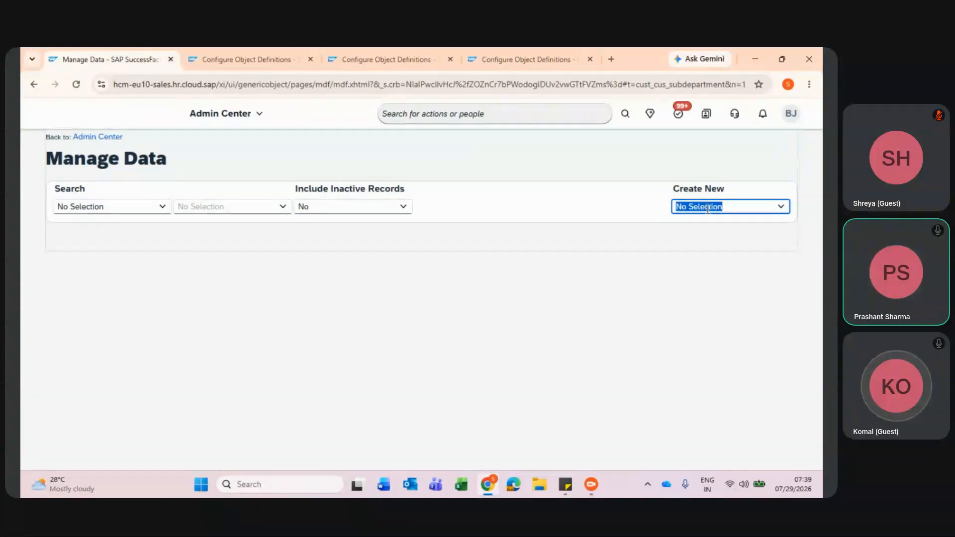
{"action": "left_click", "coordinate": [756, 207]}
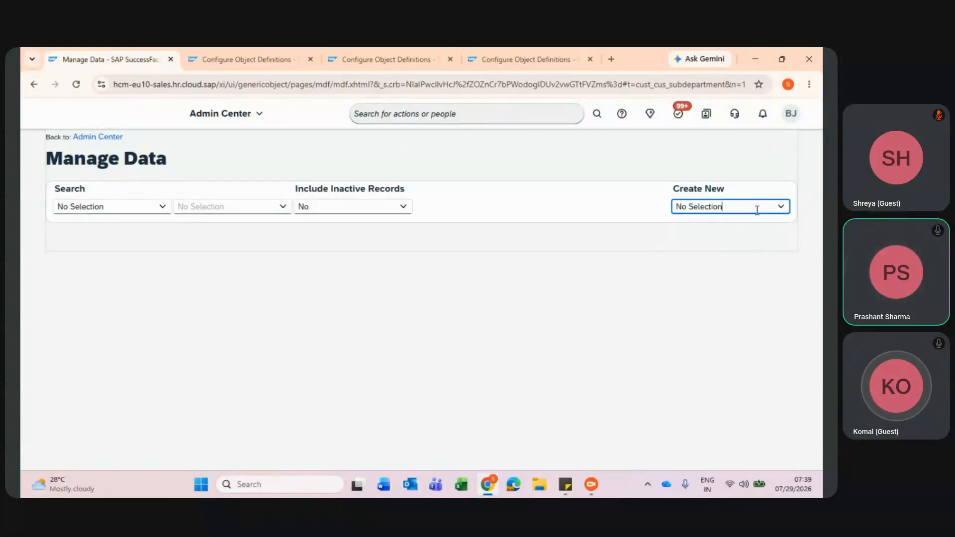
{"action": "double_click", "coordinate": [747, 209]}
{"action": "left_click", "coordinate": [144, 208]}
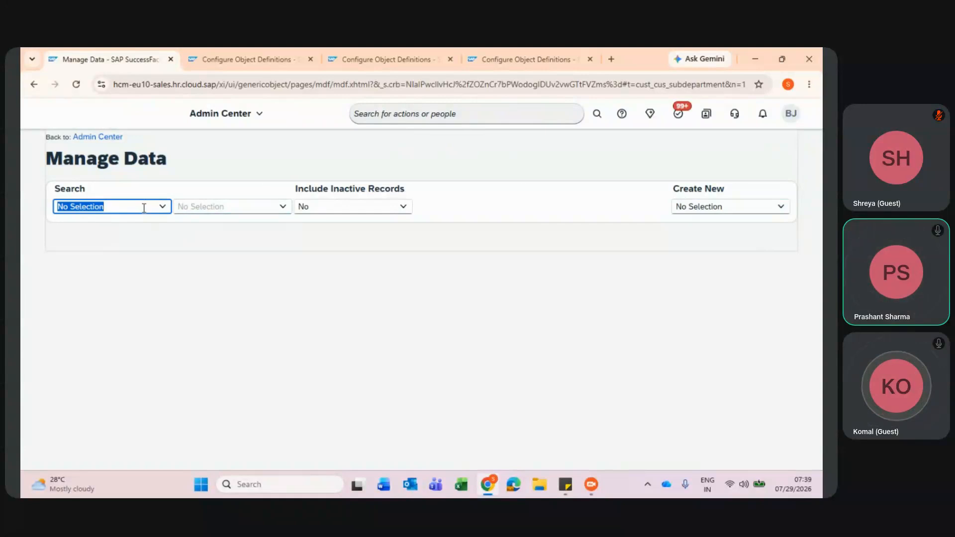
- Reload the Manage Data page, dismissing the error, and return to the Home page
{"action": "left_click", "coordinate": [74, 86]}
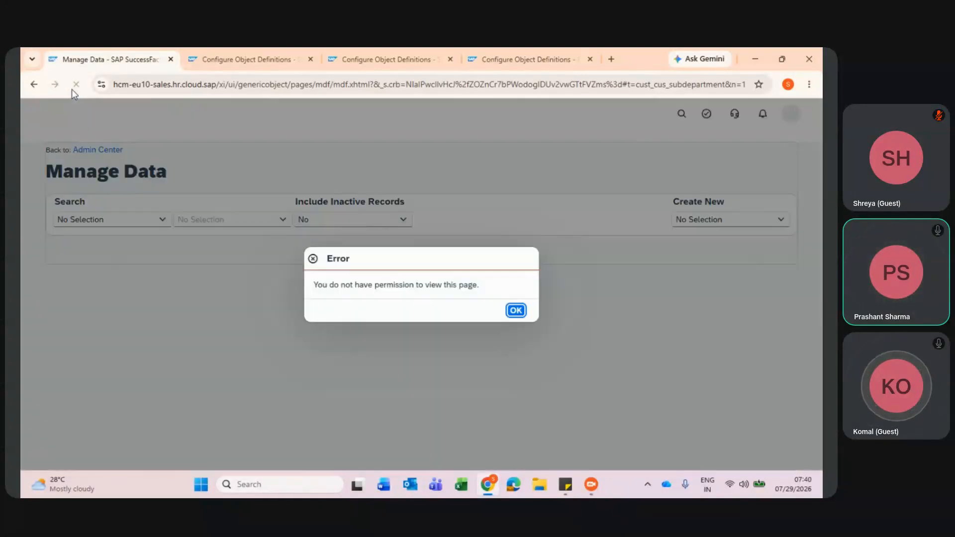
{"action": "left_click", "coordinate": [516, 310]}
{"action": "left_click", "coordinate": [735, 207]}
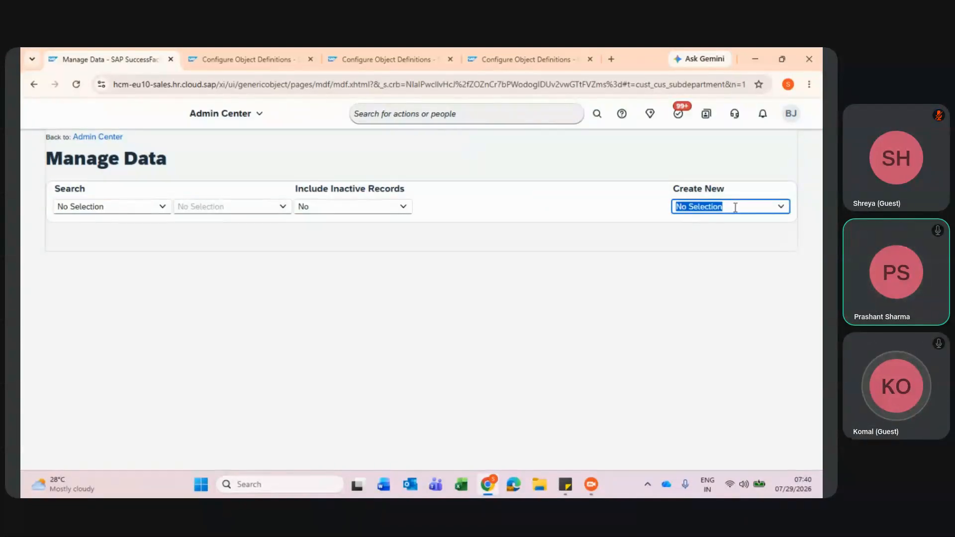
{"action": "left_click", "coordinate": [243, 119]}
{"action": "left_click", "coordinate": [243, 135]}
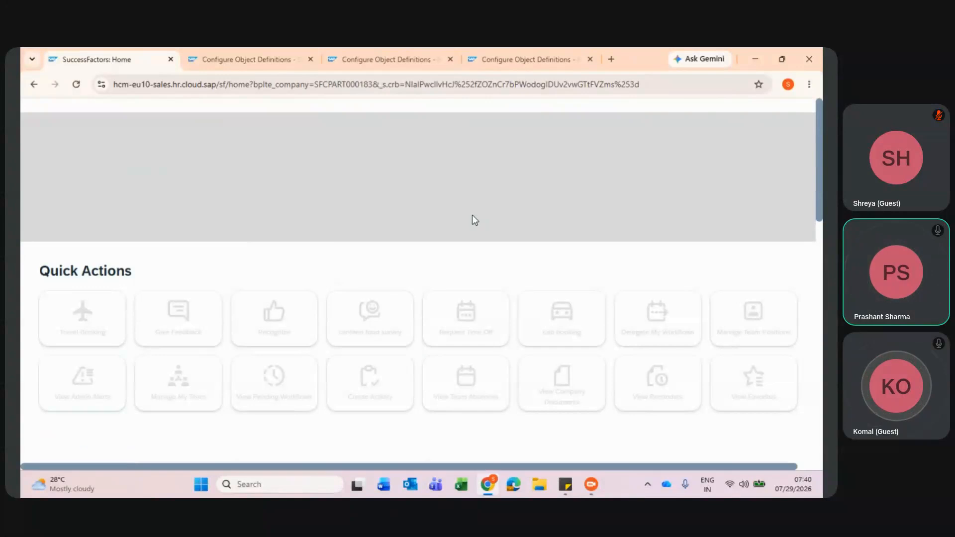
- Search the actions for "Manage data" and open the Manage Data page from the full list of matches
{"action": "left_click", "coordinate": [510, 112]}
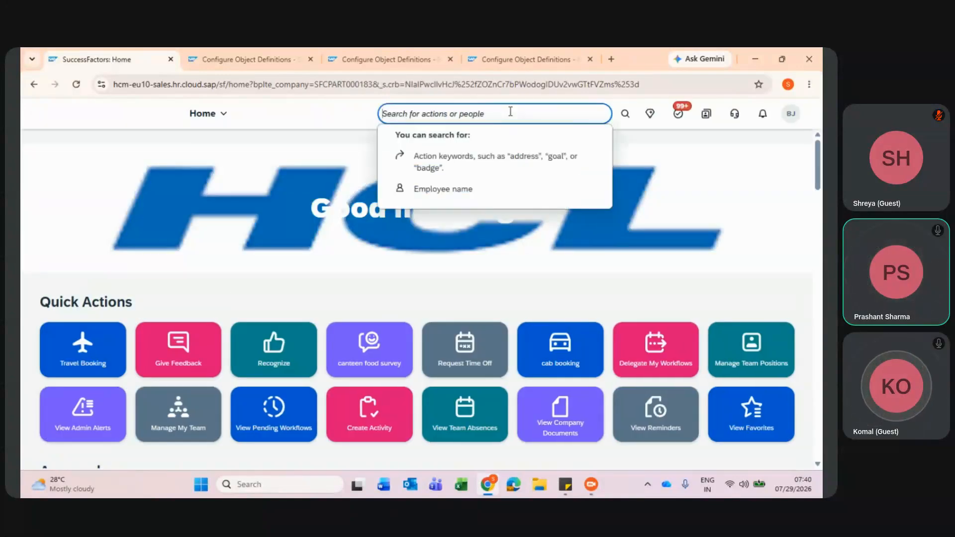
{"action": "type", "text": "sub"}
{"action": "key", "text": "BackSpace"}
{"action": "key", "text": "BackSpace"}
{"action": "key", "text": "BackSpace"}
{"action": "key", "text": "BackSpace"}
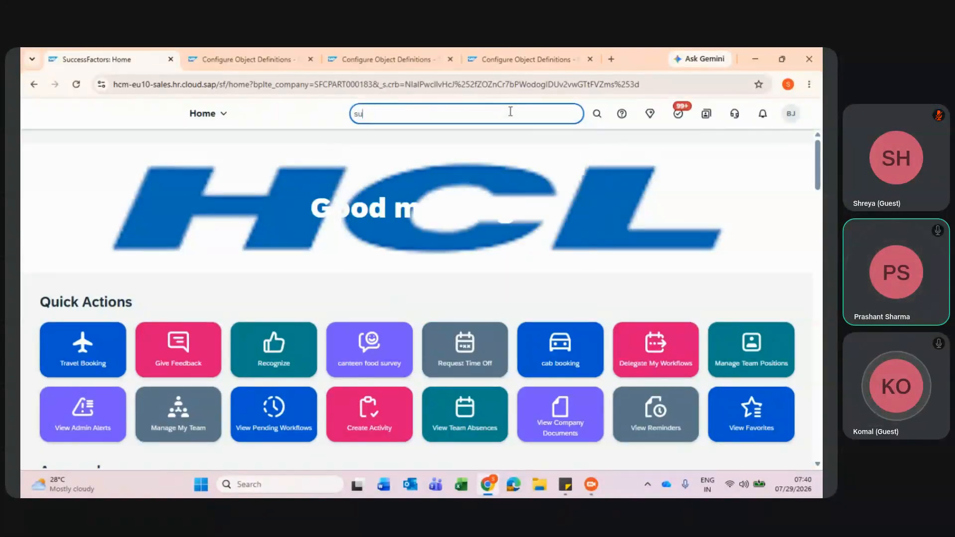
{"action": "type", "text": "Manage data"}
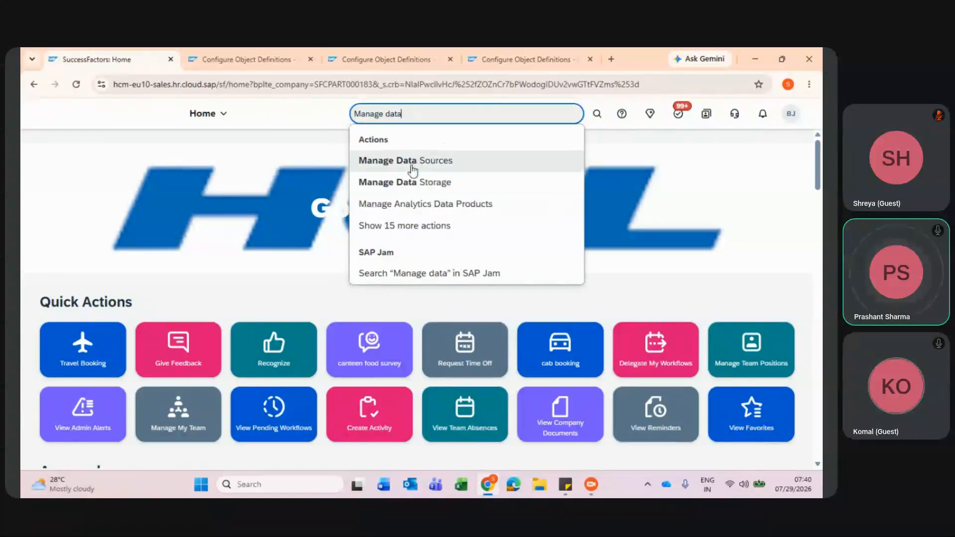
{"action": "left_click", "coordinate": [387, 230]}
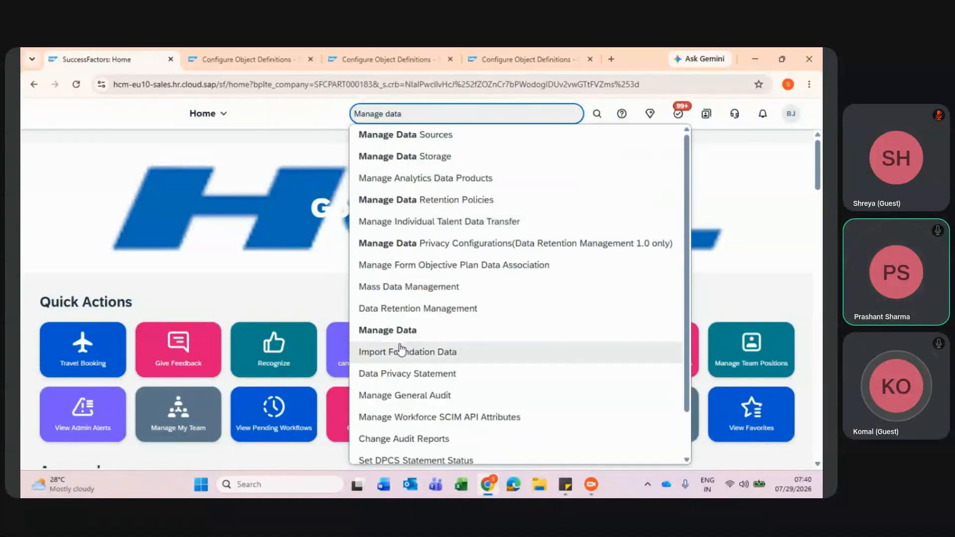
{"action": "left_click", "coordinate": [399, 330]}
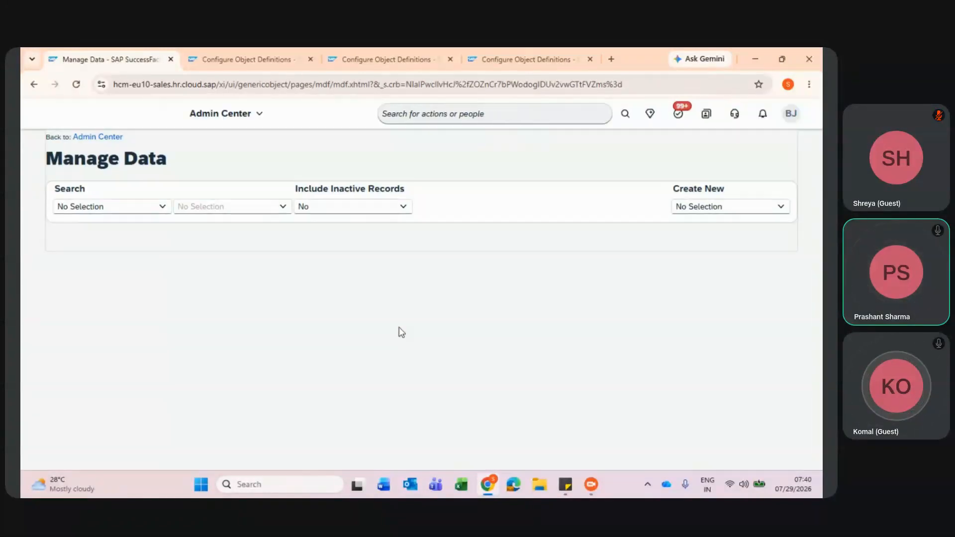
- Search for "sub de" among the object types available for creating a new record
{"action": "left_click", "coordinate": [715, 207]}
{"action": "type", "text": "sub de"}
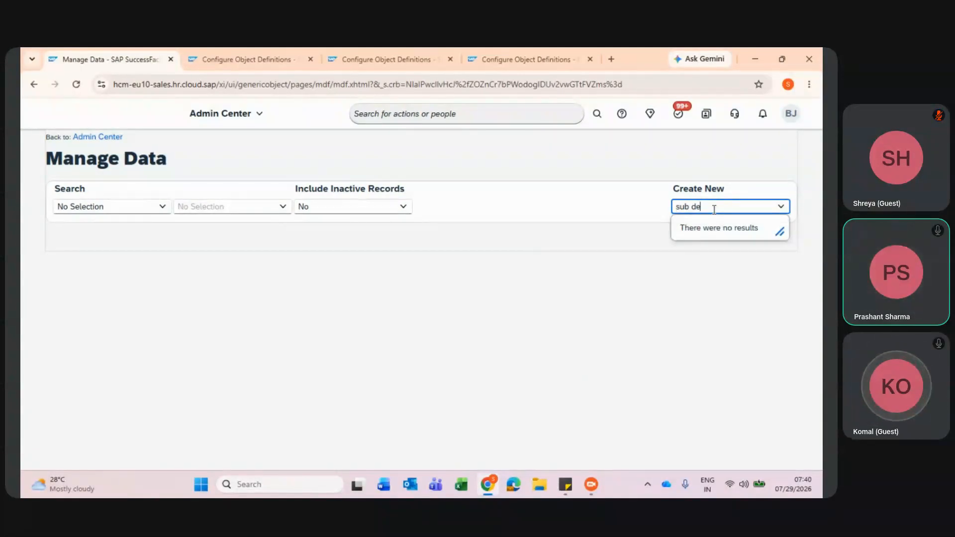
{"action": "key", "text": "alt+Tab"}
{"action": "key", "text": "Tab"}
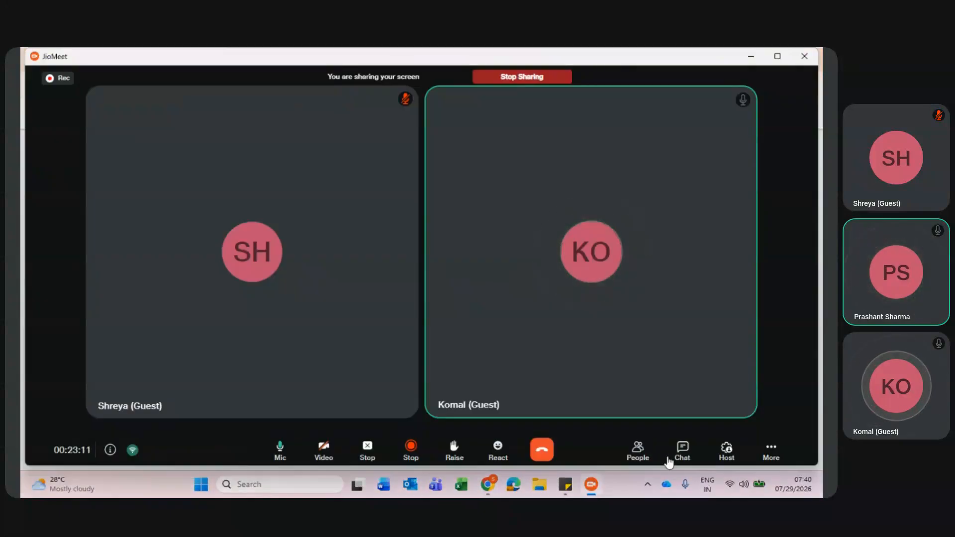
{"action": "key", "text": "alt+Tab"}
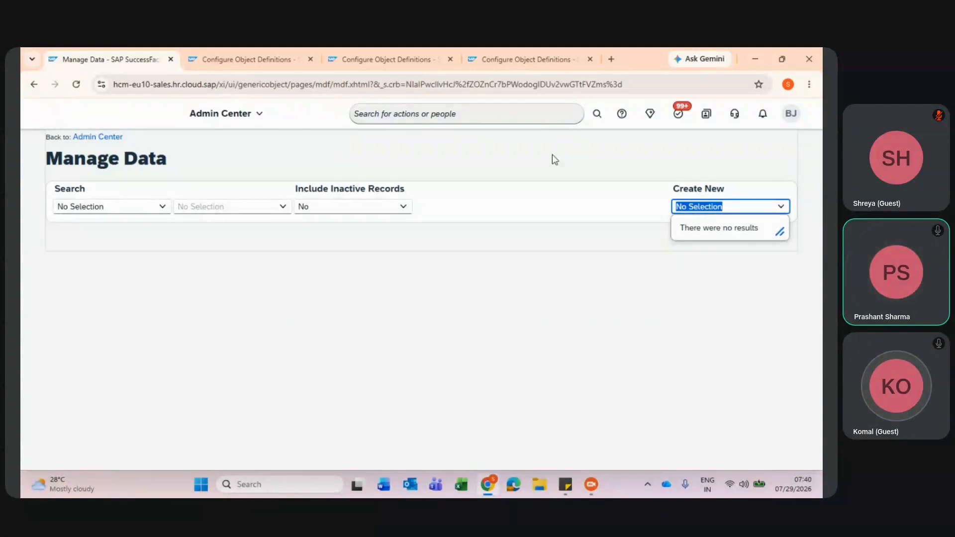
- Check the Permission Category in the Security section of the object definition that is open in another browser tab
{"action": "left_click", "coordinate": [513, 113]}
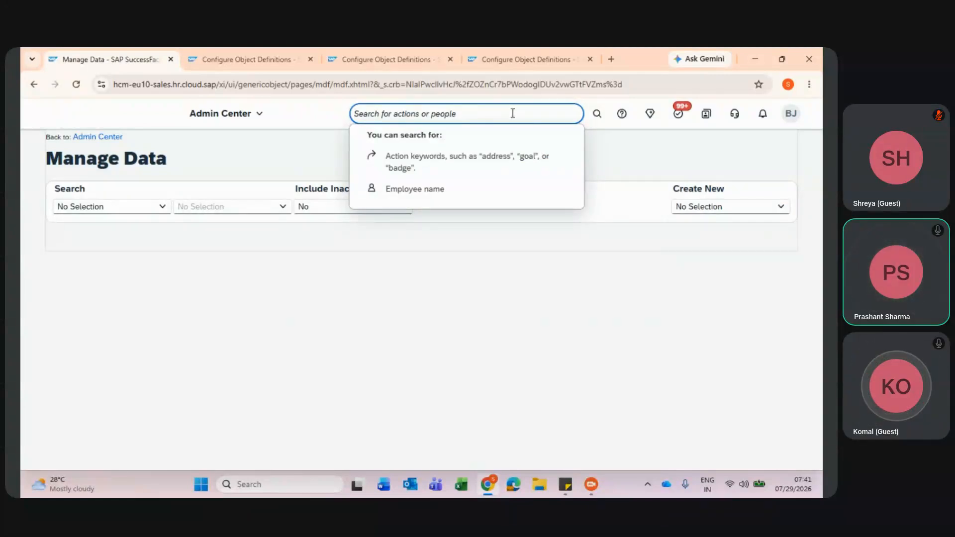
{"action": "left_click", "coordinate": [388, 53]}
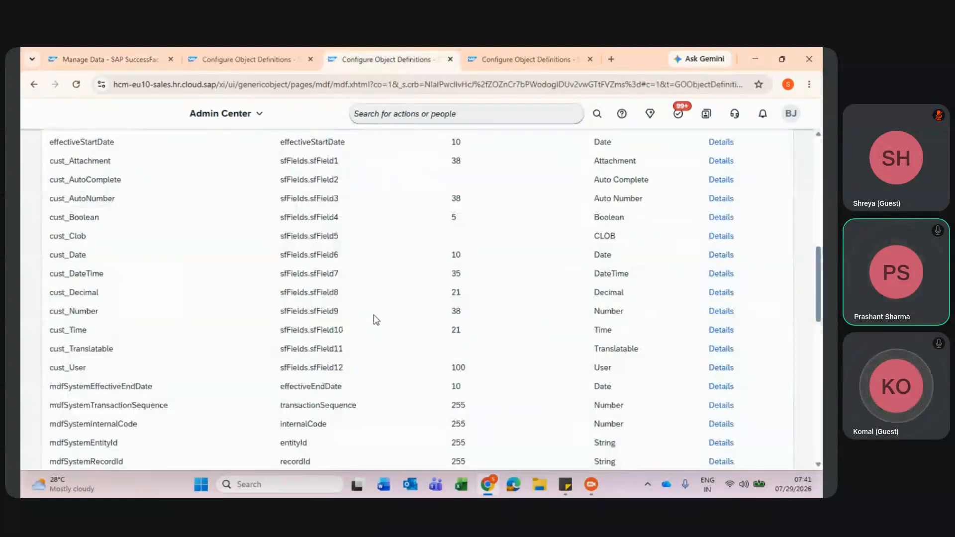
{"action": "scroll", "coordinate": [375, 319], "scroll_direction": "up", "scroll_amount": 5}
{"action": "scroll", "coordinate": [376, 319], "scroll_direction": "up", "scroll_amount": 2}
{"action": "scroll", "coordinate": [375, 318], "scroll_direction": "down", "scroll_amount": 15}
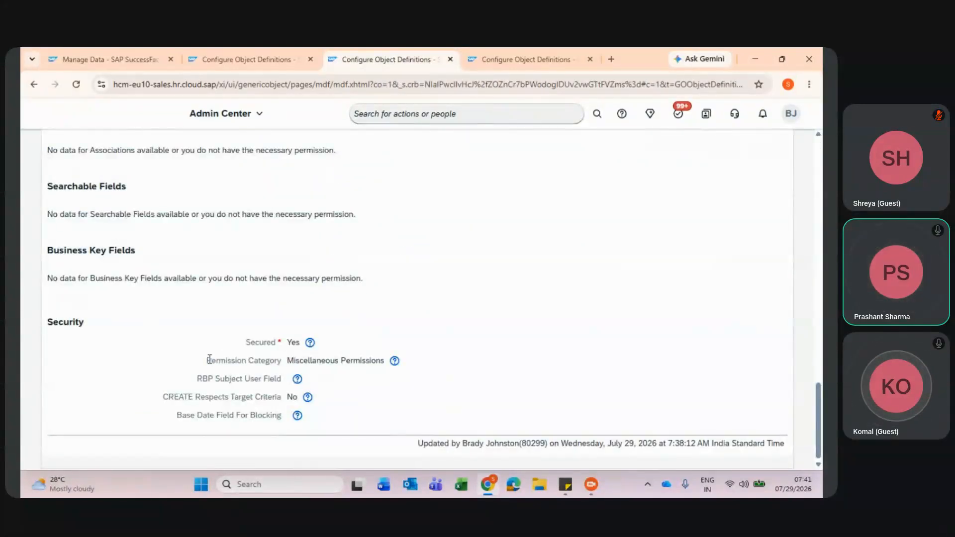
{"action": "left_click_drag", "start_coordinate": [209, 360], "coordinate": [395, 365]}
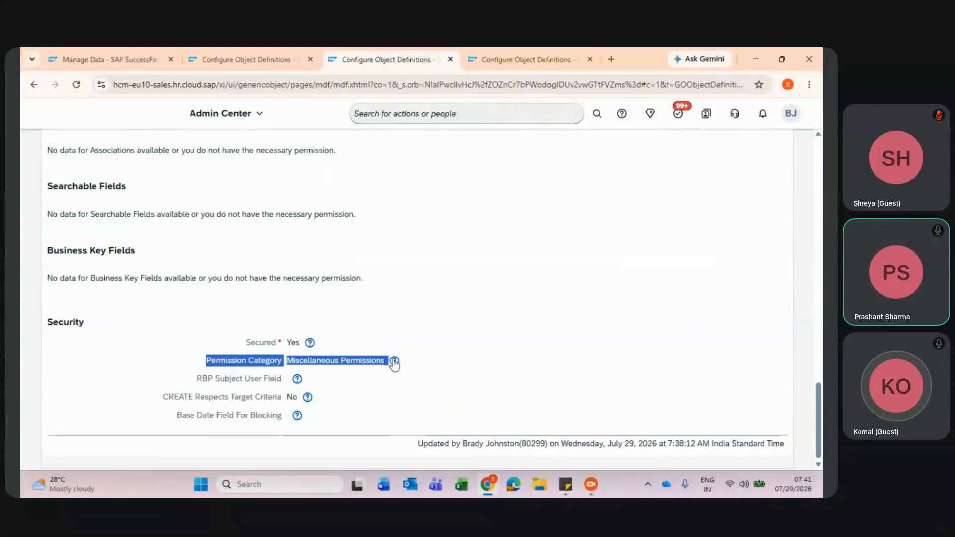
{"action": "left_click", "coordinate": [437, 359]}
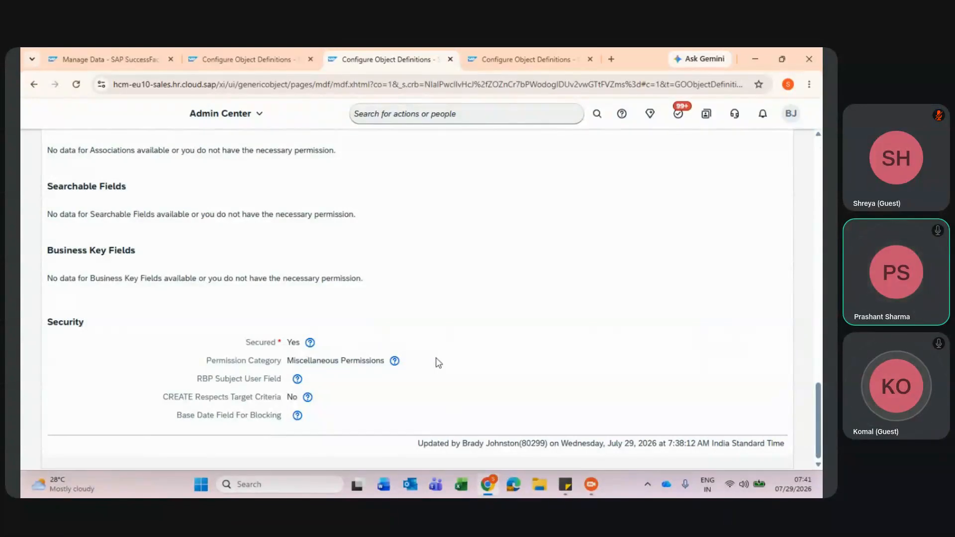
- From the Sub Department object definition page, search the actions for "Manage permi" and open Manage Permission Roles
{"action": "left_click", "coordinate": [479, 48]}
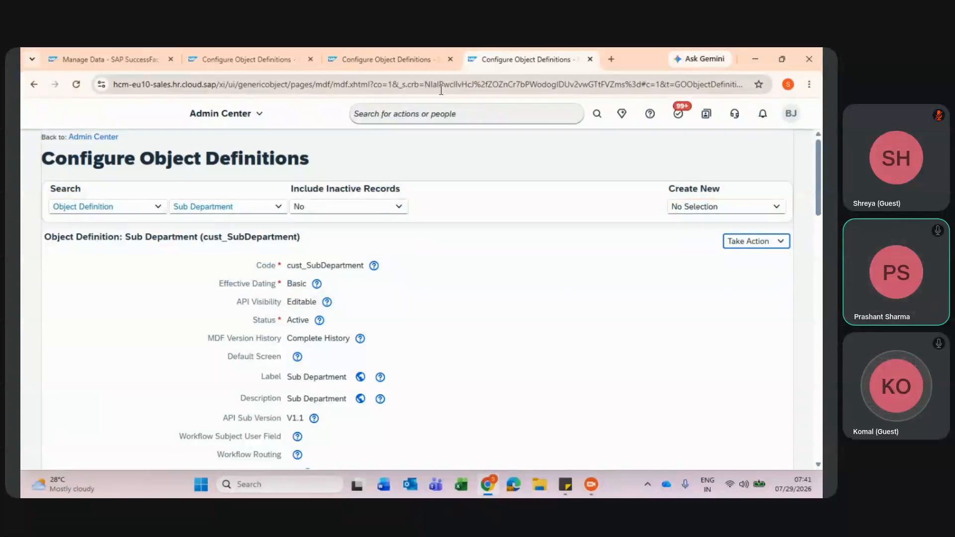
{"action": "left_click", "coordinate": [437, 112]}
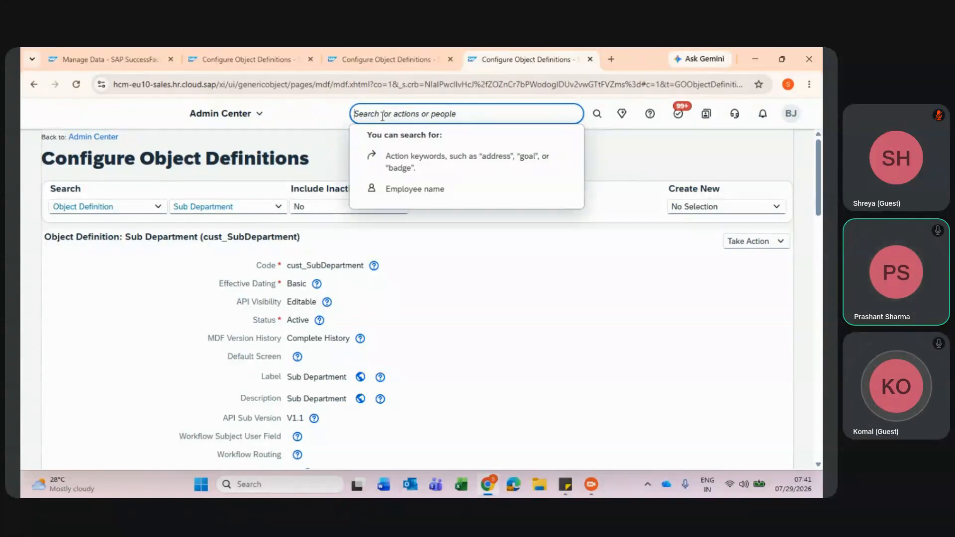
{"action": "type", "text": "Manage permi"}
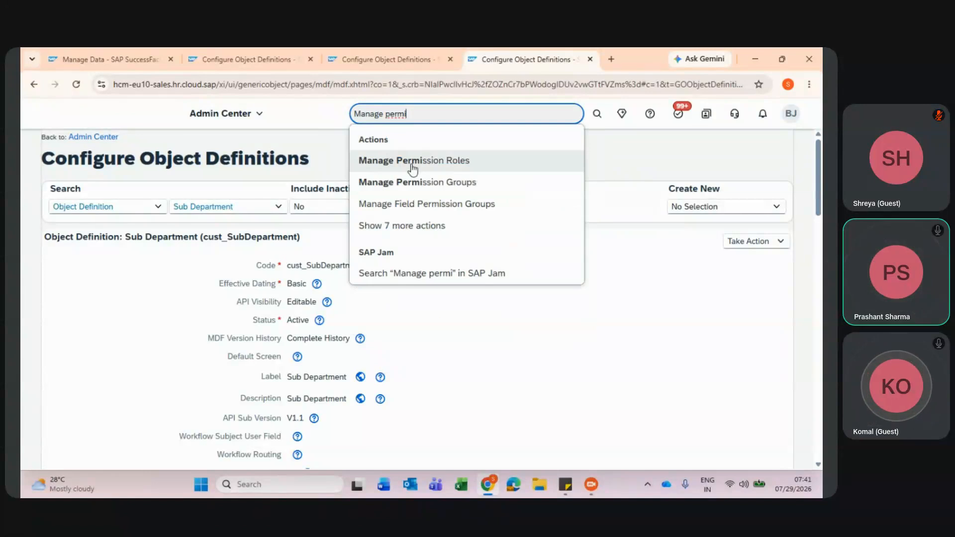
{"action": "left_click", "coordinate": [411, 166]}
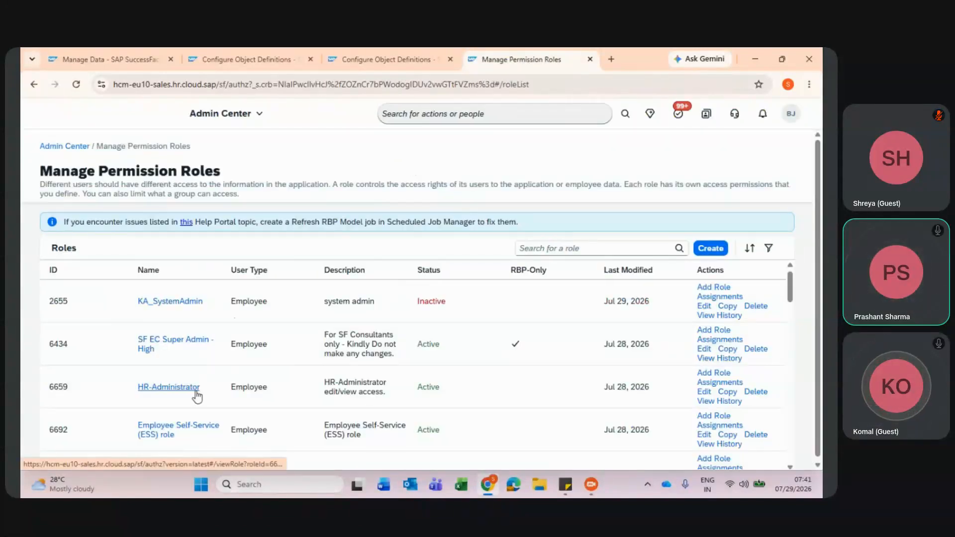
- Look through the permission roles and filter the list by "Admin"
{"action": "scroll", "coordinate": [198, 397], "scroll_direction": "down", "scroll_amount": 4}
{"action": "scroll", "coordinate": [198, 396], "scroll_direction": "down", "scroll_amount": 4}
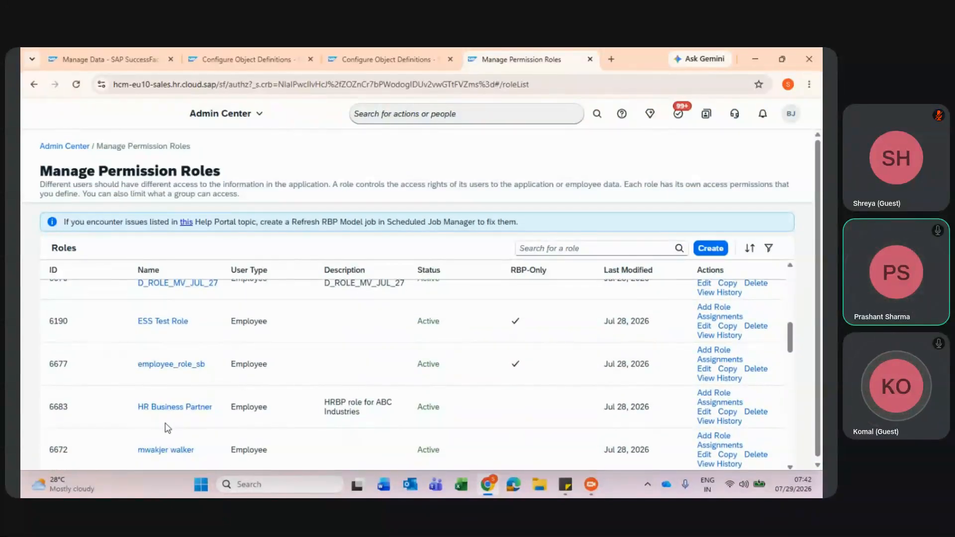
{"action": "scroll", "coordinate": [167, 427], "scroll_direction": "down", "scroll_amount": 5}
{"action": "scroll", "coordinate": [167, 427], "scroll_direction": "down", "scroll_amount": 1}
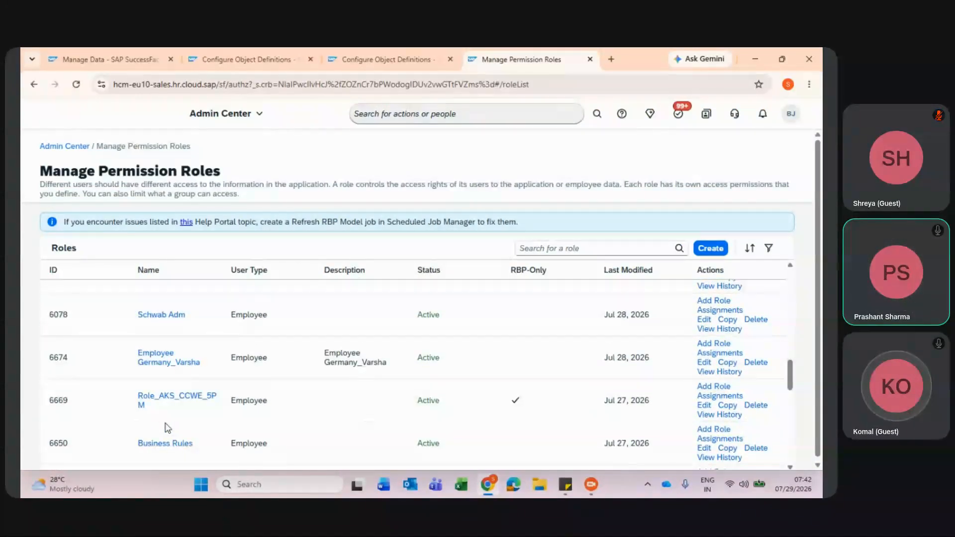
{"action": "scroll", "coordinate": [198, 334], "scroll_direction": "down", "scroll_amount": 3}
{"action": "scroll", "coordinate": [197, 335], "scroll_direction": "up", "scroll_amount": 15}
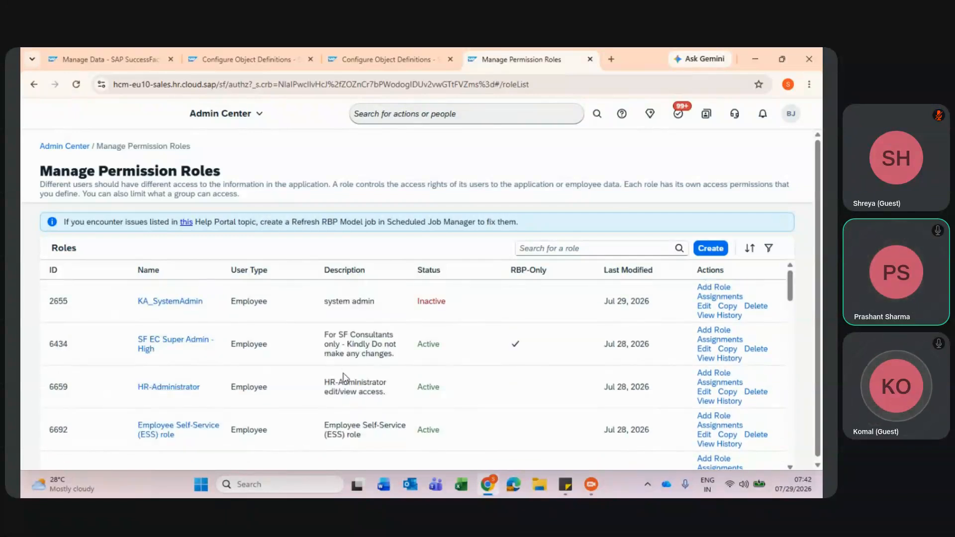
{"action": "left_click", "coordinate": [586, 249]}
{"action": "type", "text": "Admin"}
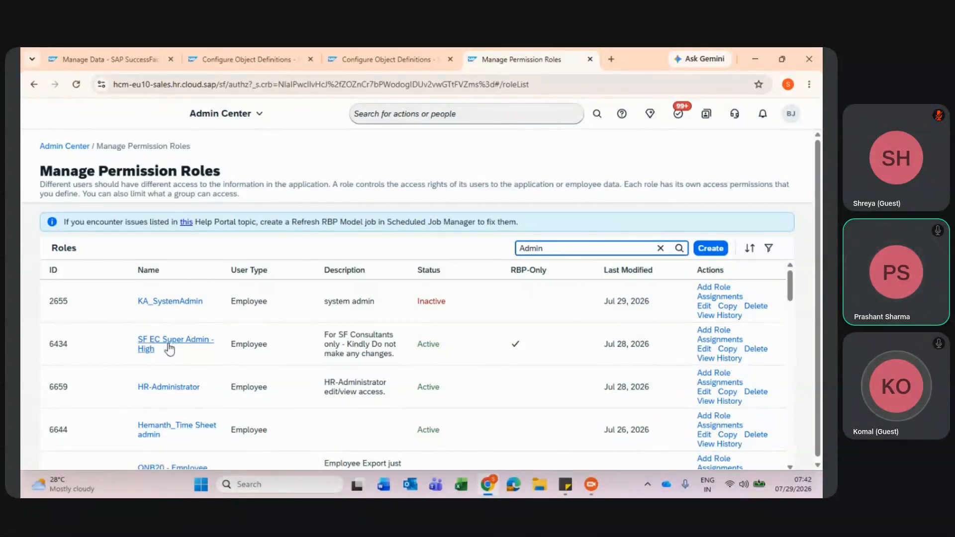
- Find the SF EC Super Admin - High role in the filtered list and open it for editing
{"action": "scroll", "coordinate": [169, 348], "scroll_direction": "down", "scroll_amount": 3}
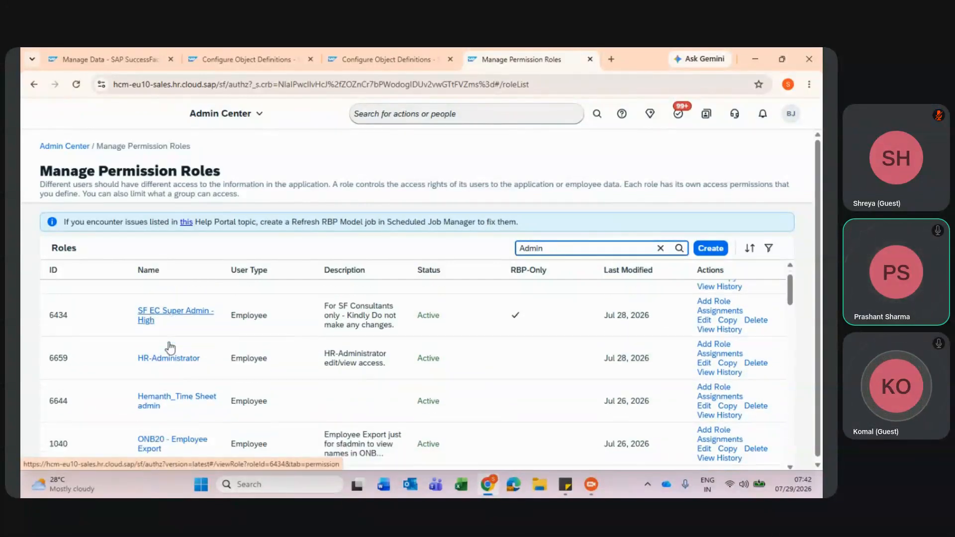
{"action": "scroll", "coordinate": [171, 347], "scroll_direction": "down", "scroll_amount": 5}
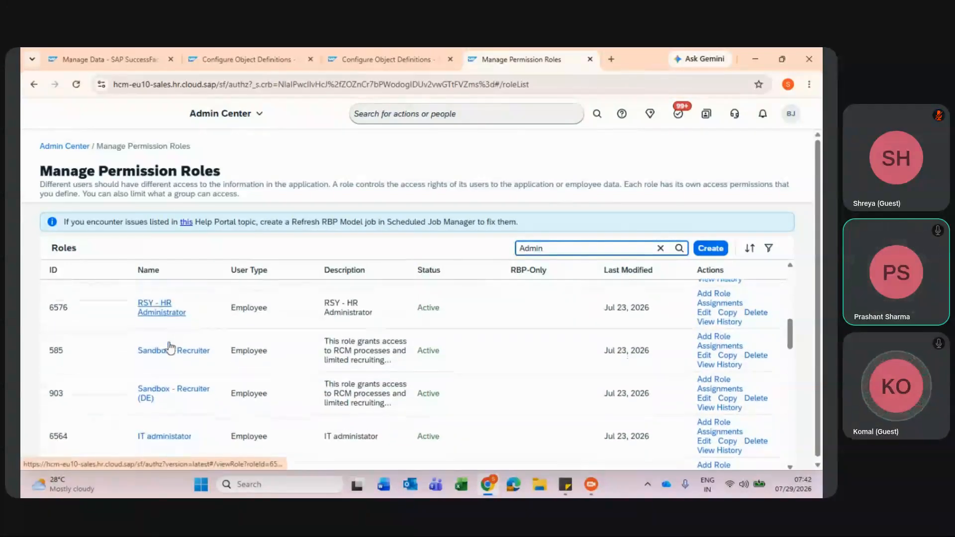
{"action": "scroll", "coordinate": [169, 343], "scroll_direction": "down", "scroll_amount": 2}
{"action": "scroll", "coordinate": [169, 343], "scroll_direction": "up", "scroll_amount": 7}
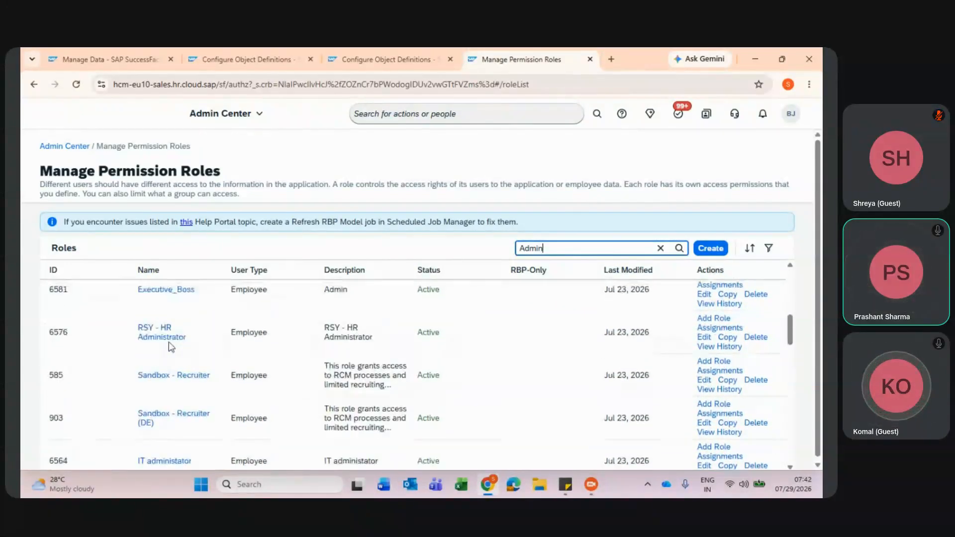
{"action": "scroll", "coordinate": [170, 347], "scroll_direction": "up", "scroll_amount": 2}
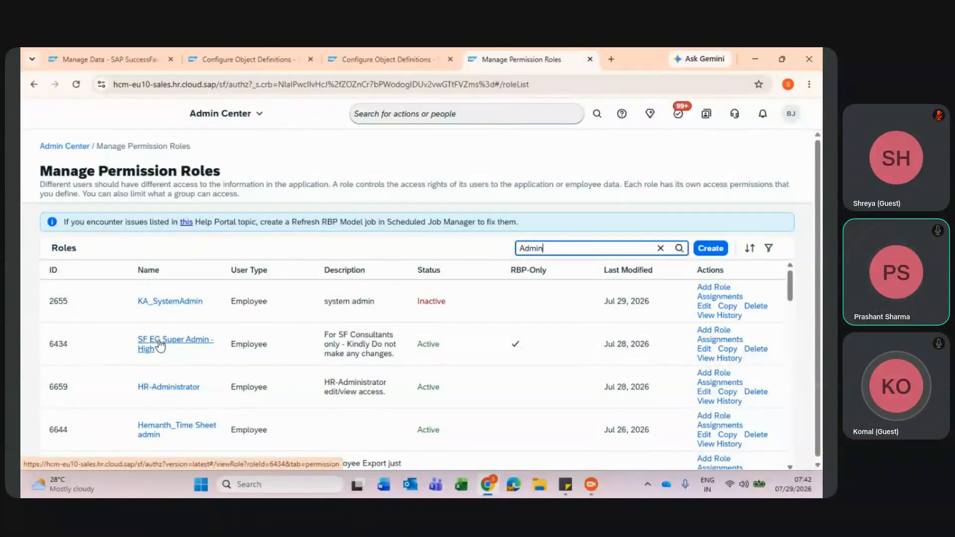
{"action": "left_click", "coordinate": [159, 345]}
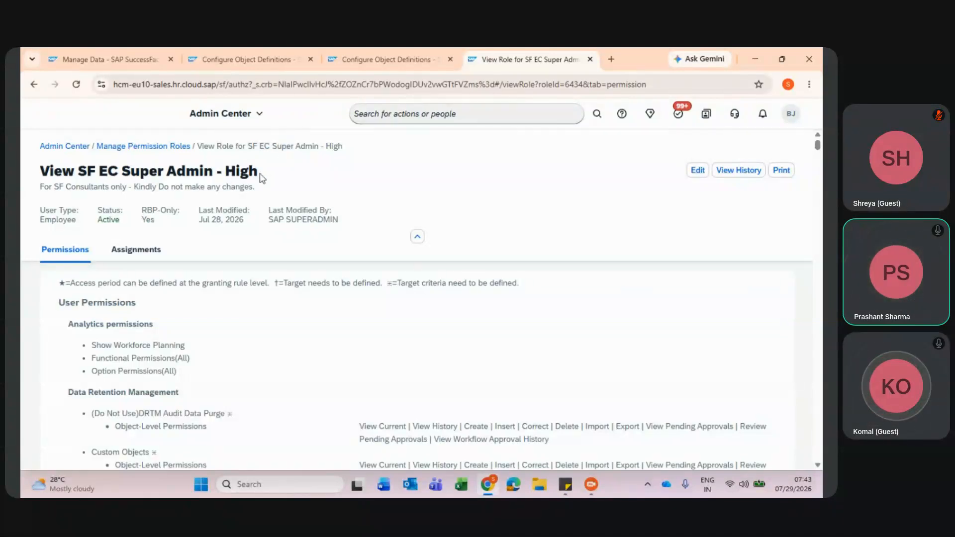
{"action": "left_click", "coordinate": [700, 173]}
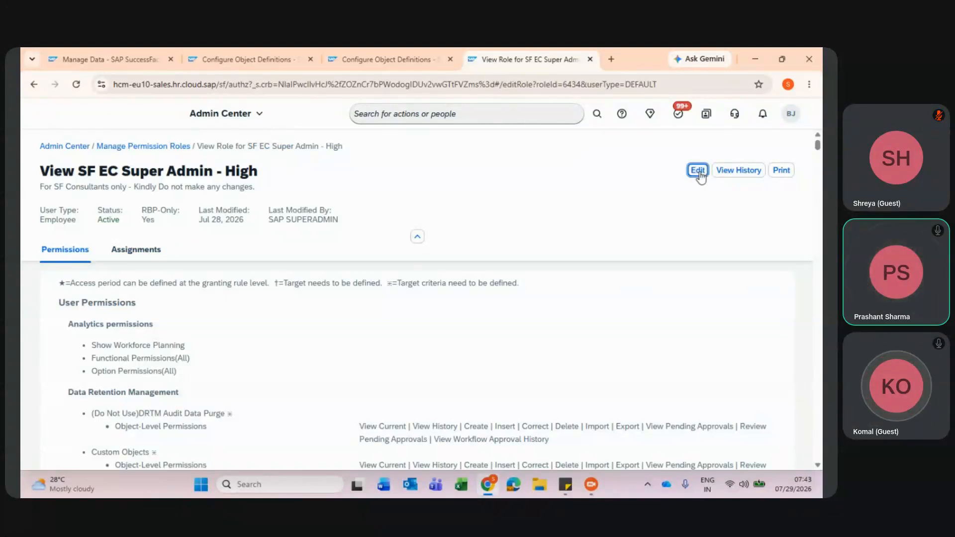
- Copy the Permission Category value "Miscellaneous Permissions" from the Security section of the object definition
{"action": "left_click", "coordinate": [368, 50]}
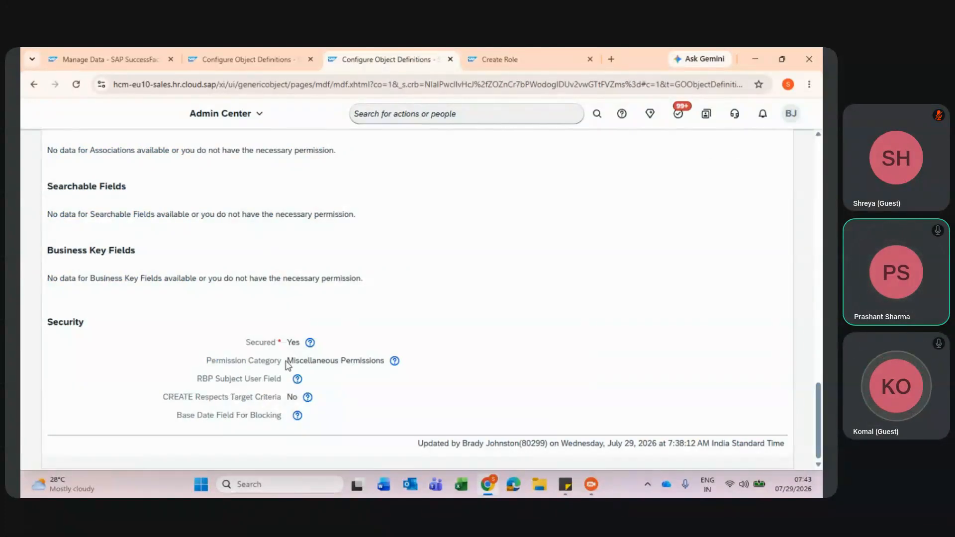
{"action": "left_click_drag", "start_coordinate": [288, 361], "coordinate": [388, 362]}
{"action": "key", "text": "ctrl+c"}
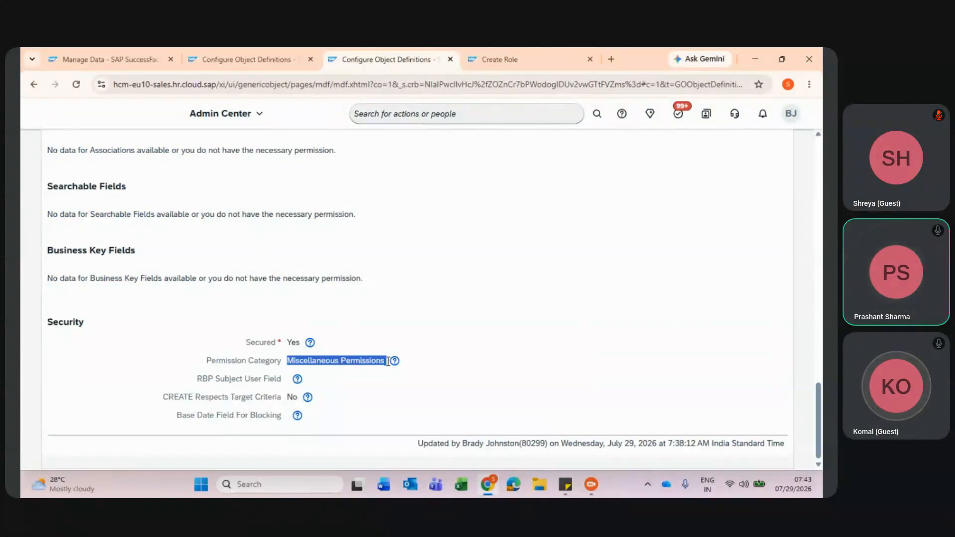
- Advance the SF EC Super Admin - High role to Add Permissions and search the permissions for "Miscellaneous Permissions"
{"action": "left_click", "coordinate": [492, 51]}
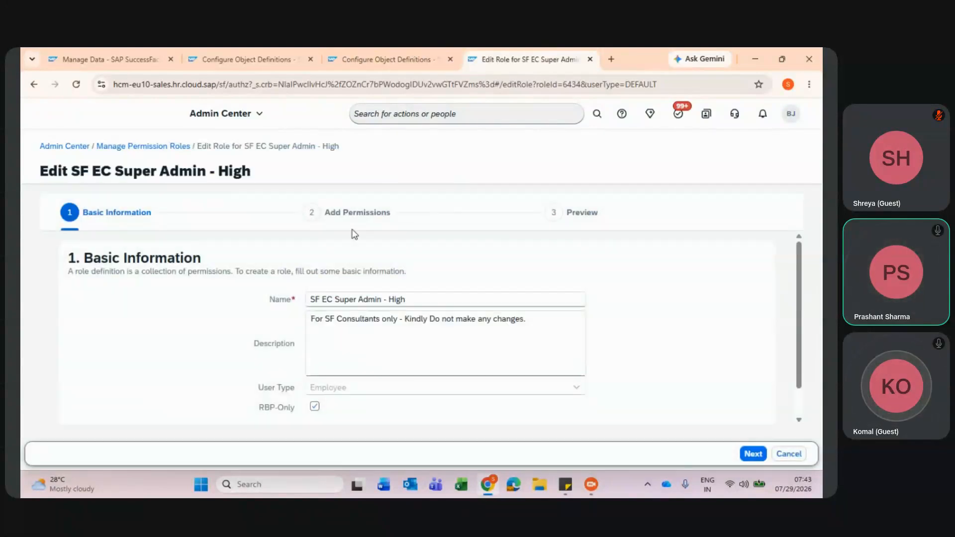
{"action": "left_click", "coordinate": [750, 455]}
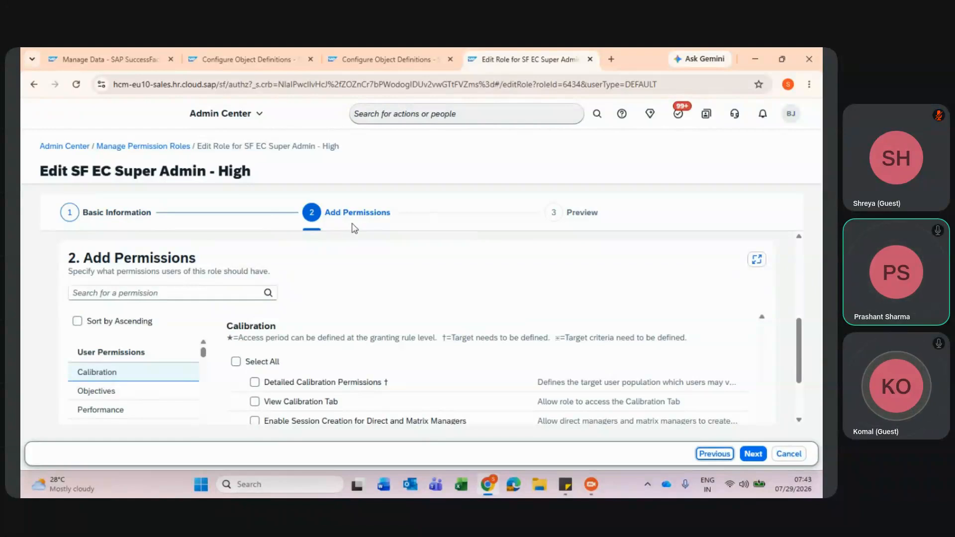
{"action": "left_click", "coordinate": [171, 293]}
{"action": "key", "text": "ctrl+v"}
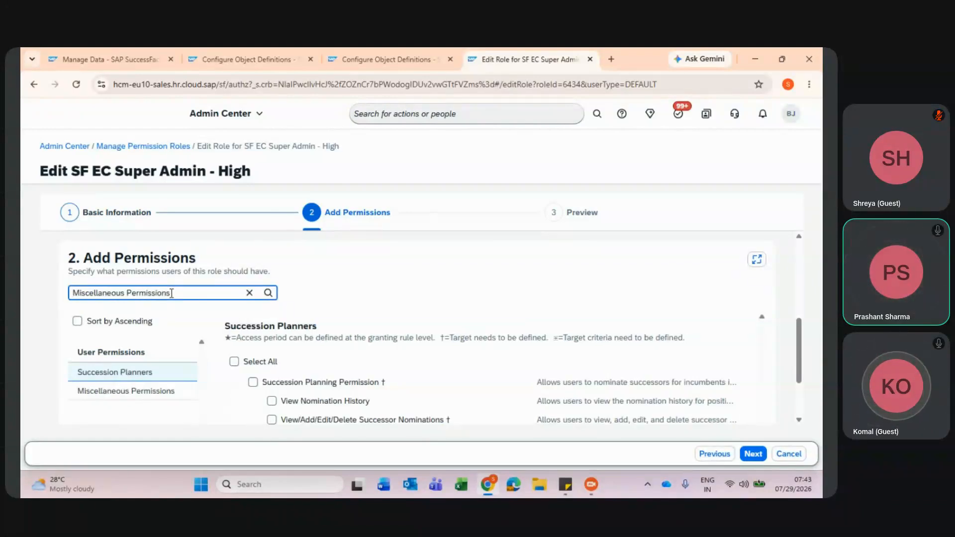
- Display the Miscellaneous Permissions category of the role and copy the Label value "Sub Department" from the object definition
{"action": "left_click", "coordinate": [93, 398]}
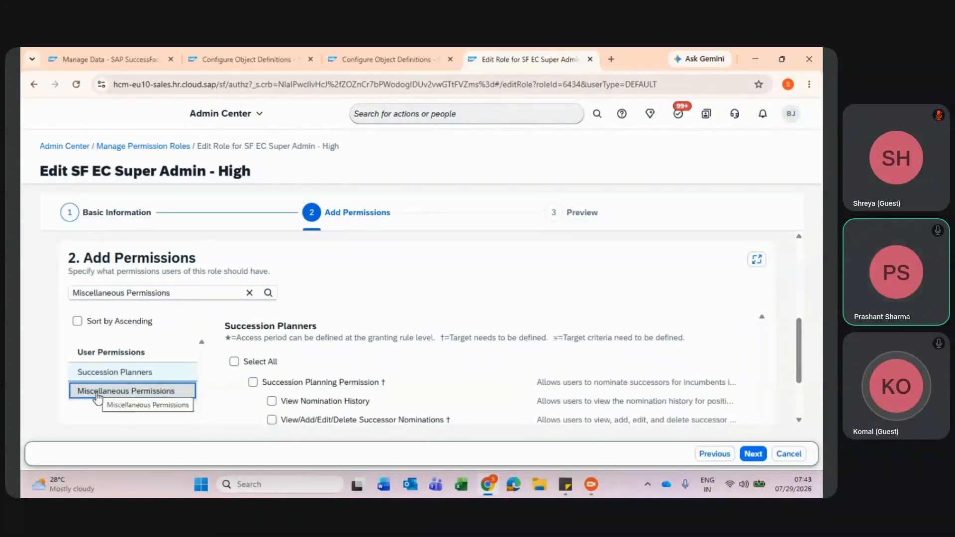
{"action": "left_click", "coordinate": [97, 396]}
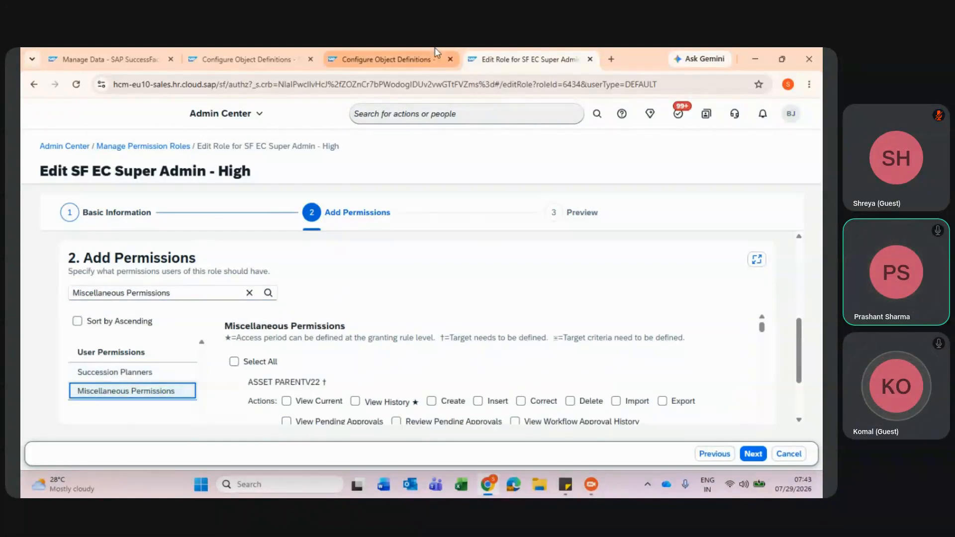
{"action": "left_click", "coordinate": [435, 49]}
{"action": "scroll", "coordinate": [393, 250], "scroll_direction": "up", "scroll_amount": 20}
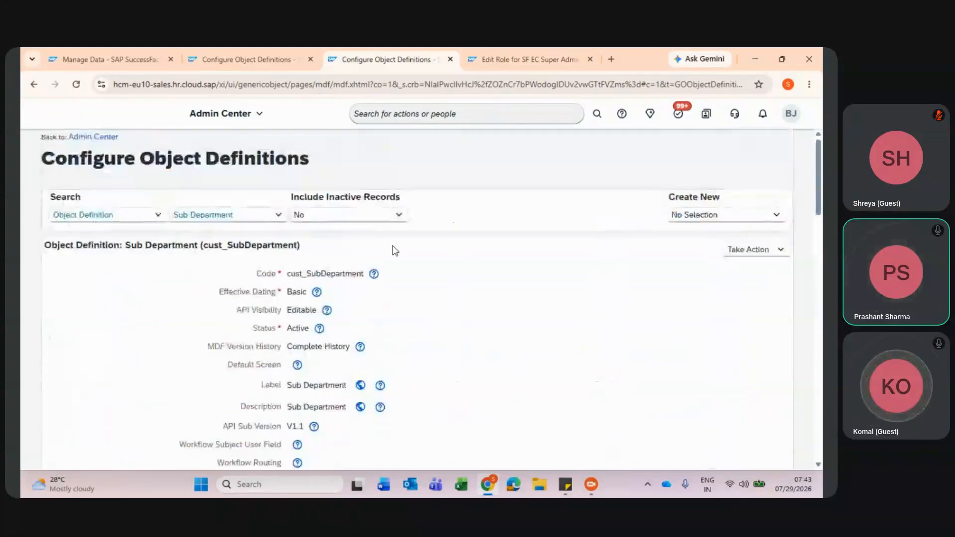
{"action": "scroll", "coordinate": [348, 289], "scroll_direction": "down", "scroll_amount": 2}
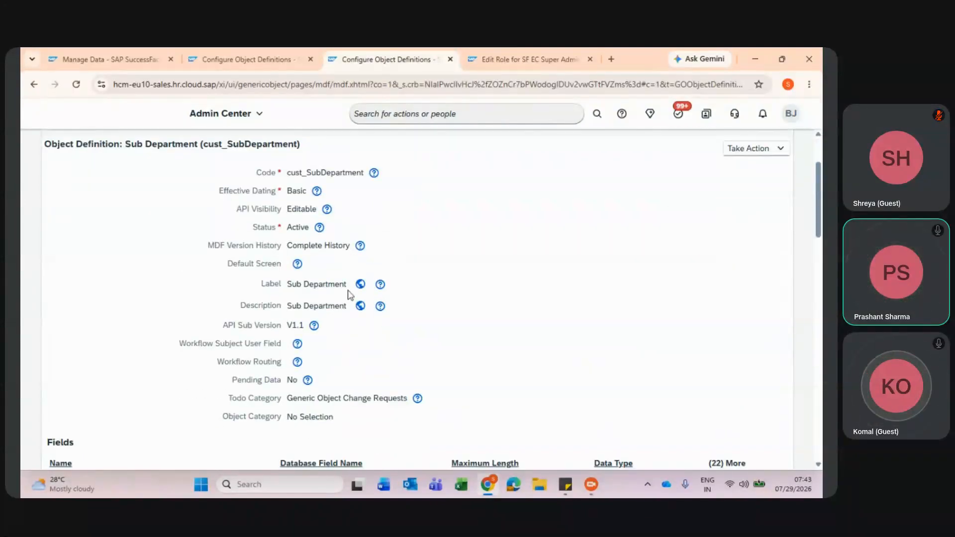
{"action": "left_click_drag", "start_coordinate": [348, 284], "coordinate": [289, 287]}
{"action": "key", "text": "ctrl+c"}
- Find "Sub Department" on the role's Add Permissions page using the copied label
{"action": "left_click", "coordinate": [503, 49]}
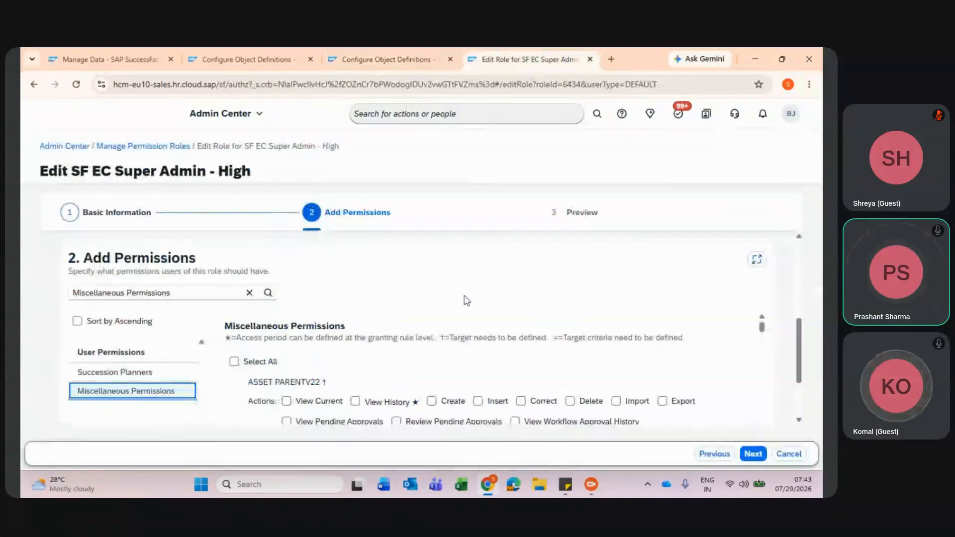
{"action": "key", "text": "ctrl+f"}
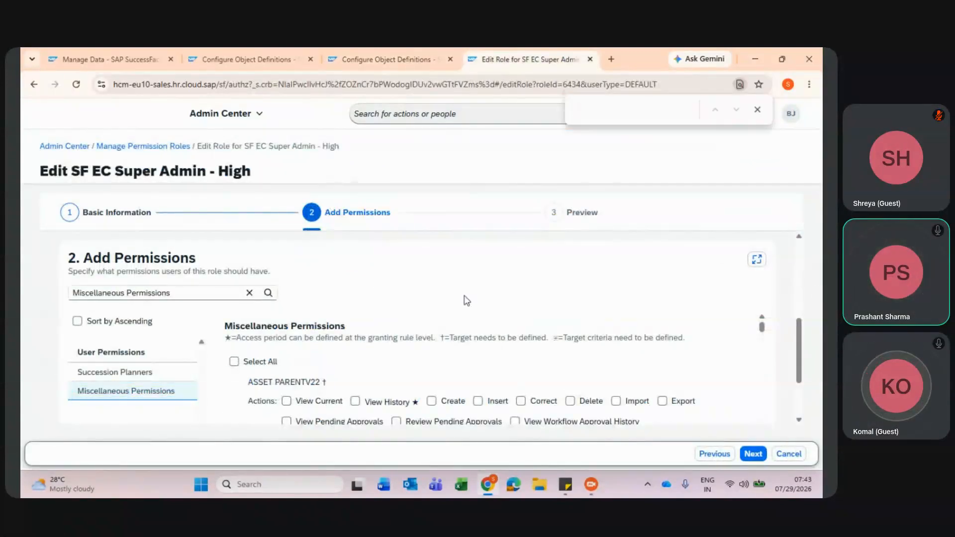
{"action": "key", "text": "ctrl+v"}
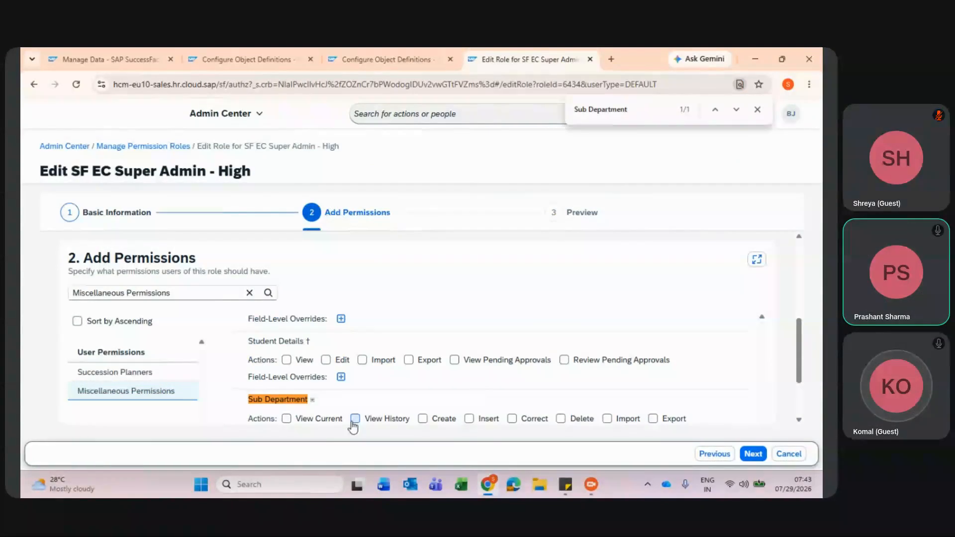
{"action": "scroll", "coordinate": [352, 424], "scroll_direction": "down", "scroll_amount": 1}
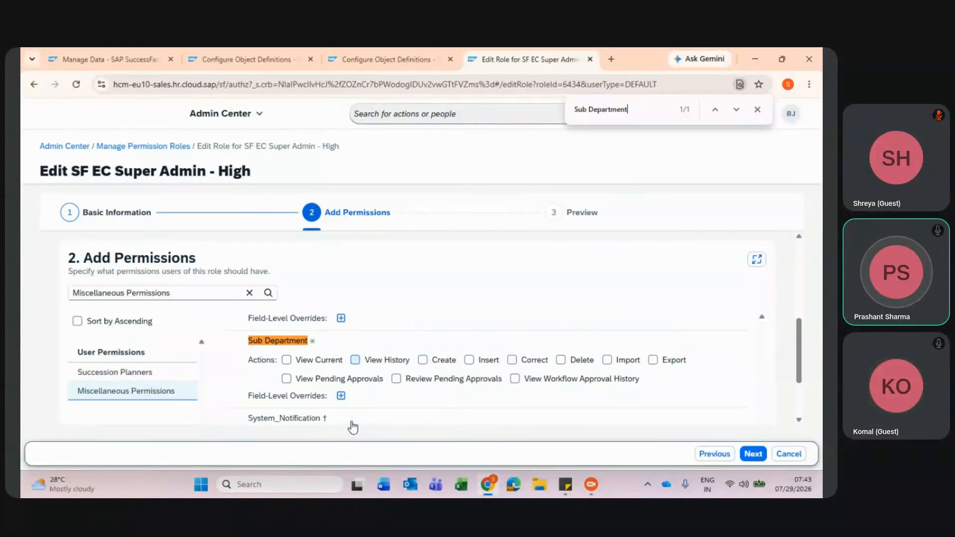
- Grant the View Current, View History, Create, Insert, Correct, Delete, Import and Export actions for Sub Department
{"action": "left_click", "coordinate": [289, 363]}
{"action": "left_click", "coordinate": [354, 360]}
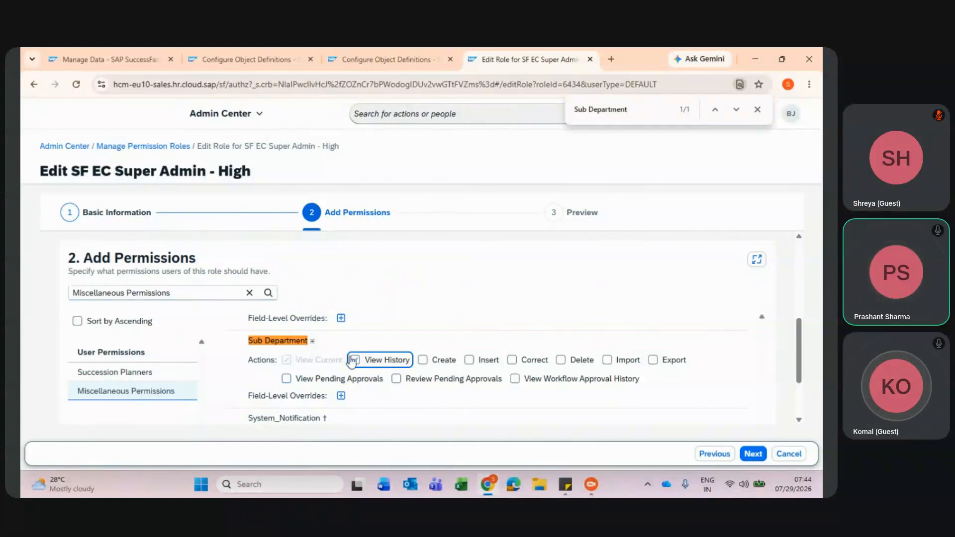
{"action": "left_click", "coordinate": [424, 361]}
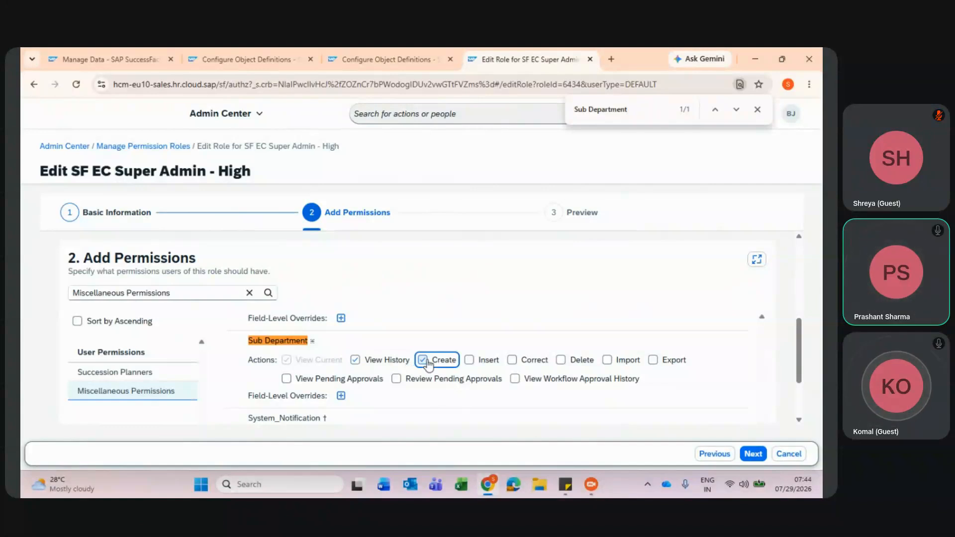
{"action": "left_click", "coordinate": [469, 362]}
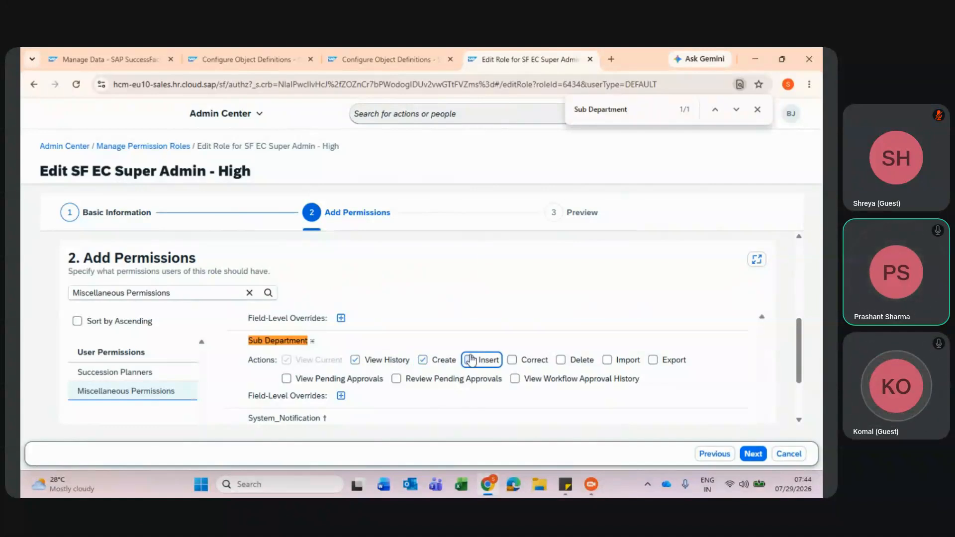
{"action": "left_click", "coordinate": [512, 361]}
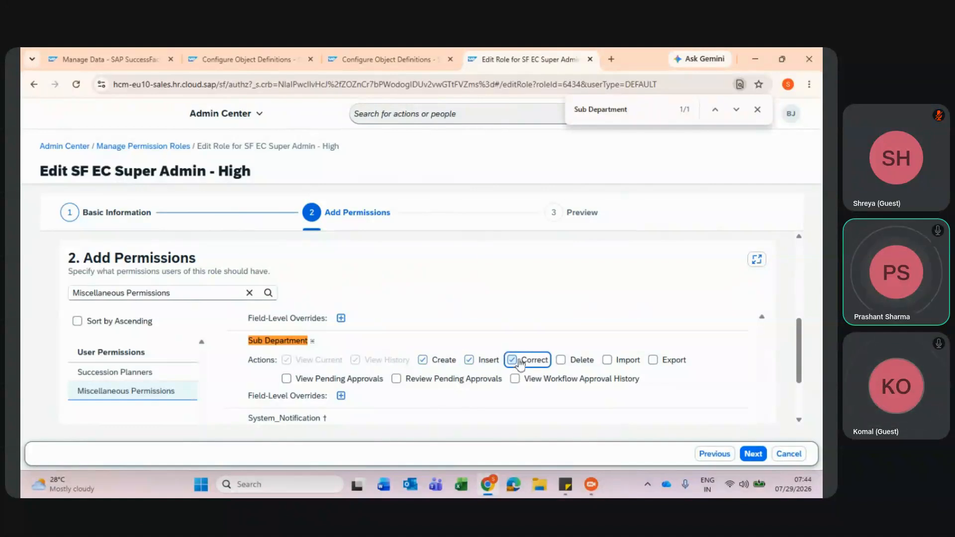
{"action": "left_click", "coordinate": [561, 361]}
{"action": "left_click", "coordinate": [608, 360]}
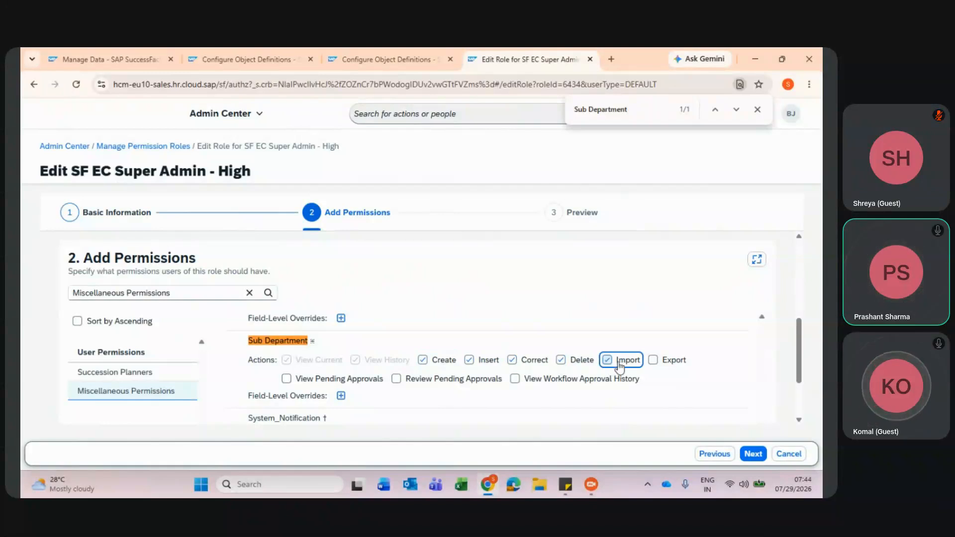
{"action": "left_click", "coordinate": [652, 360]}
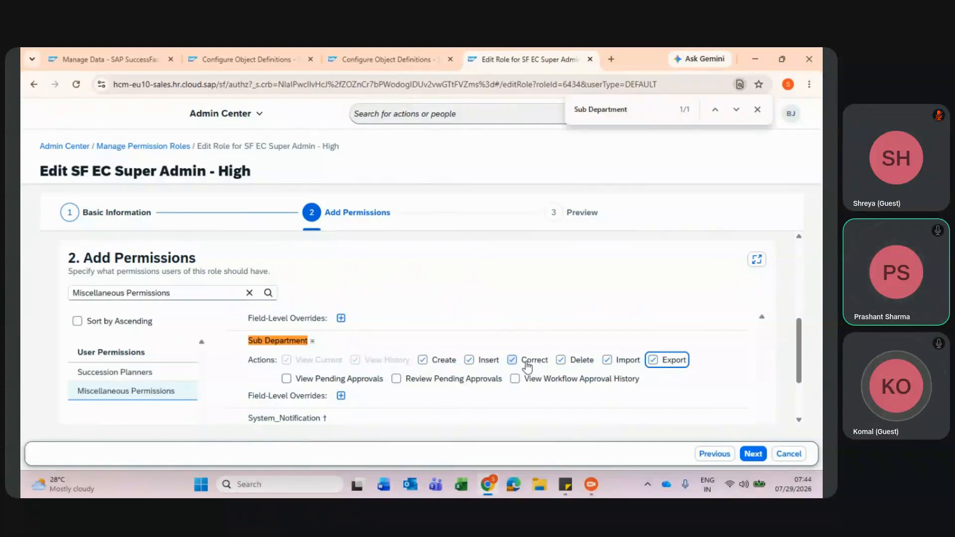
- Grant View Pending Approvals, Review Pending Approvals and View Workflow Approval History for Sub Department, and save the role
{"action": "left_click", "coordinate": [287, 379]}
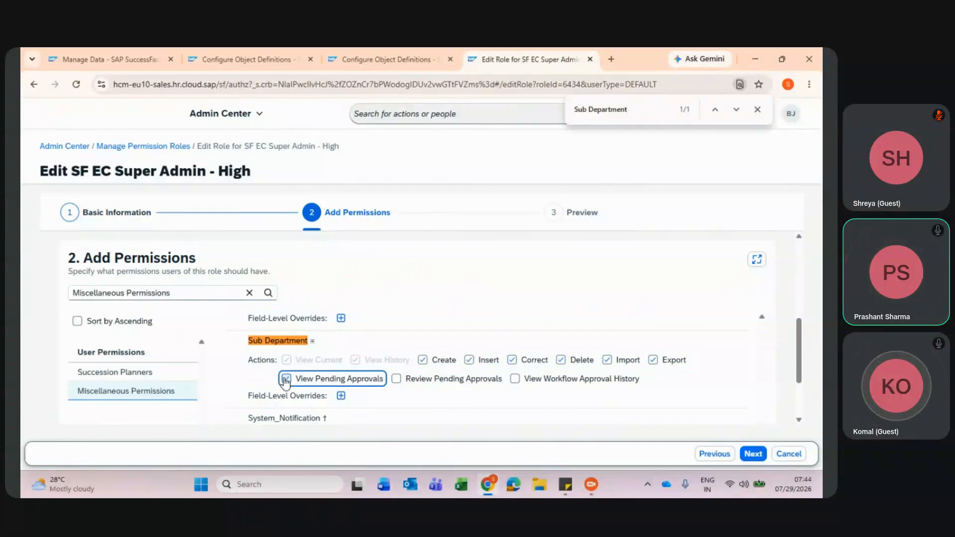
{"action": "left_click", "coordinate": [397, 379]}
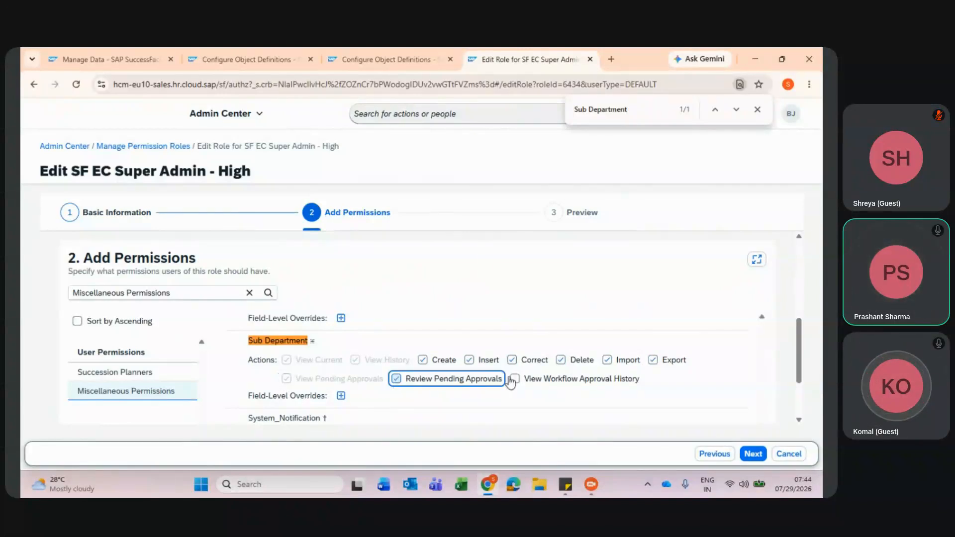
{"action": "left_click", "coordinate": [515, 381]}
{"action": "left_click", "coordinate": [749, 455]}
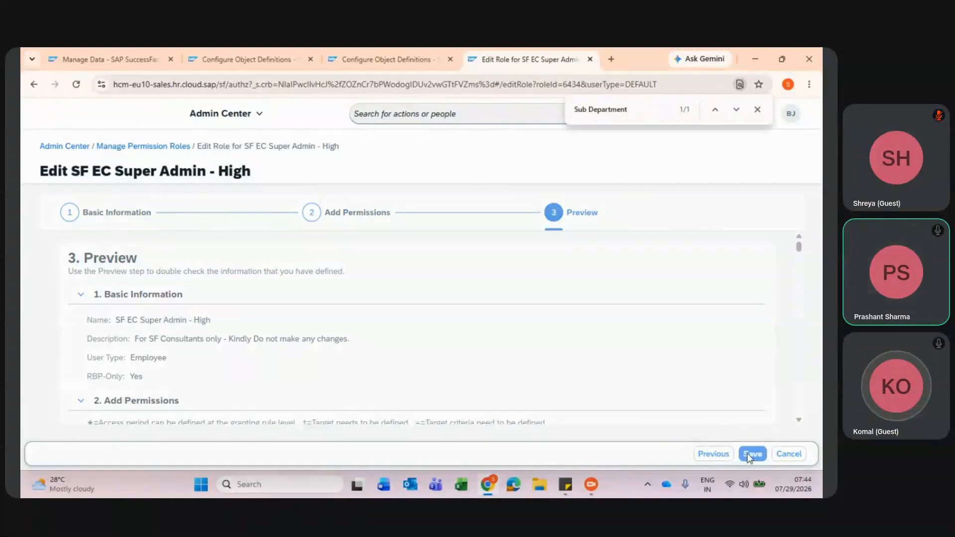
{"action": "left_click", "coordinate": [758, 110]}
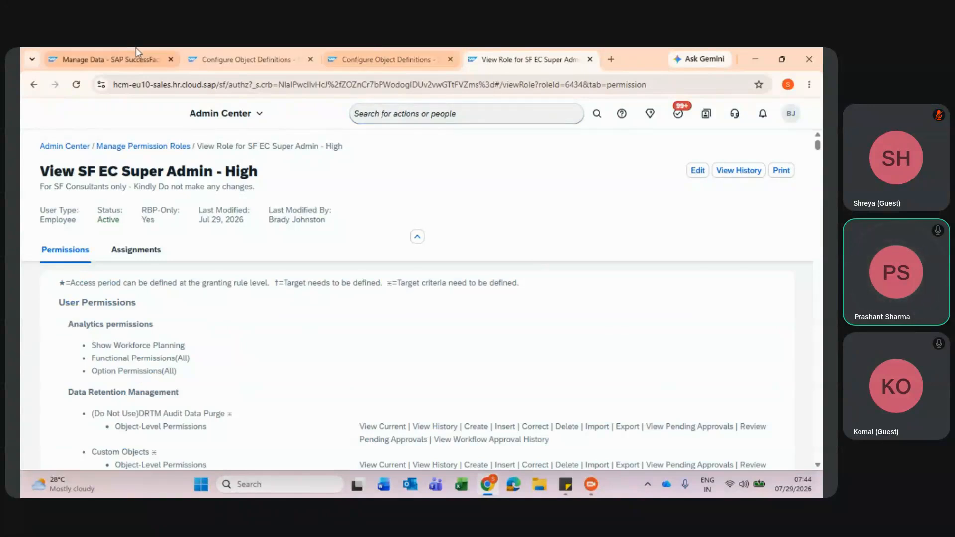
- Reload the Manage Data page, start creating a new Sub Department record and look through its fields
{"action": "left_click", "coordinate": [118, 51]}
{"action": "left_click", "coordinate": [80, 85]}
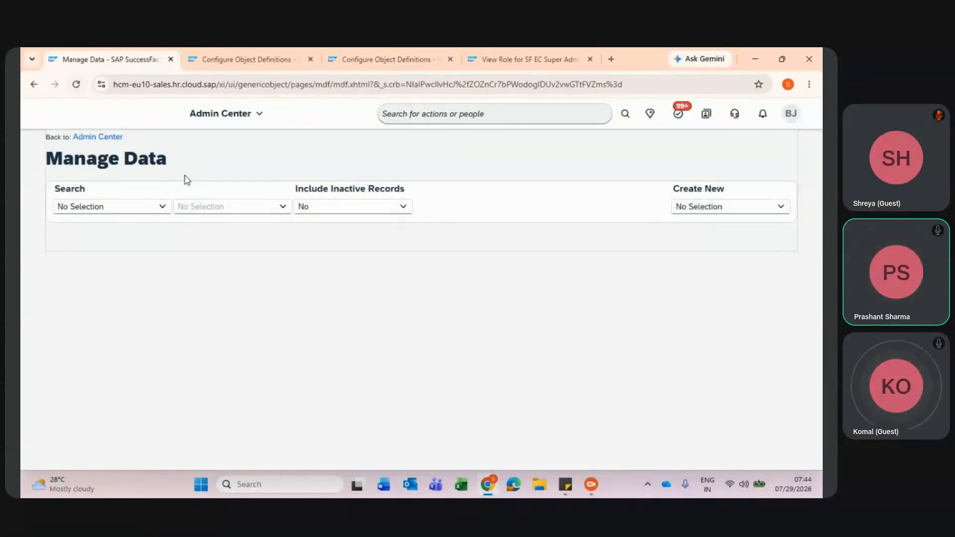
{"action": "left_click", "coordinate": [716, 205]}
{"action": "type", "text": "sub de"}
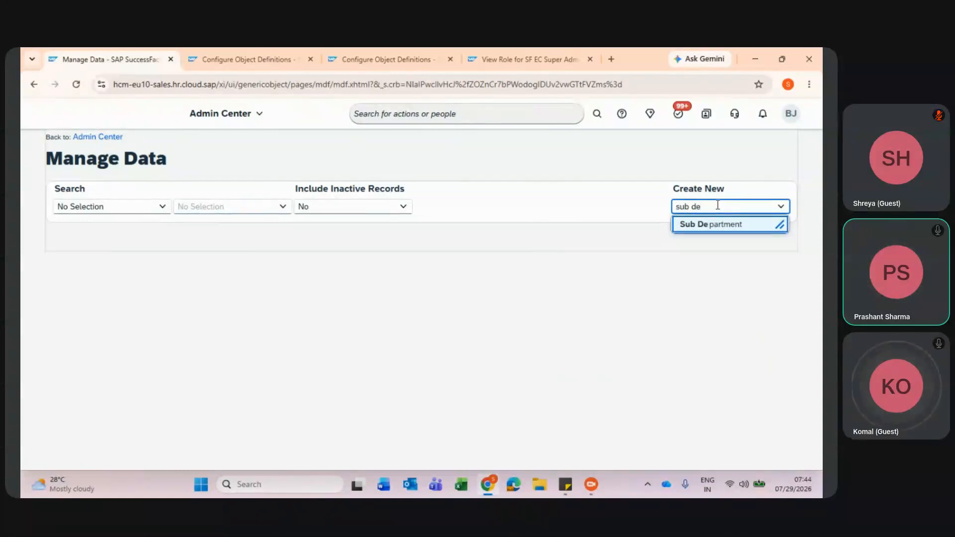
{"action": "left_click", "coordinate": [715, 222]}
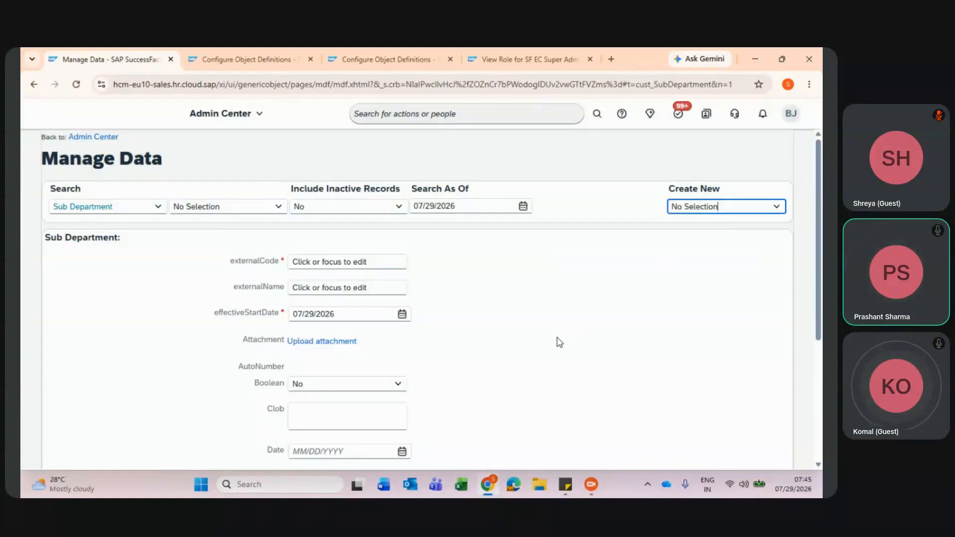
{"action": "scroll", "coordinate": [559, 343], "scroll_direction": "down", "scroll_amount": 2}
{"action": "scroll", "coordinate": [560, 342], "scroll_direction": "up", "scroll_amount": 1}
{"action": "scroll", "coordinate": [560, 342], "scroll_direction": "down", "scroll_amount": 5}
{"action": "scroll", "coordinate": [559, 342], "scroll_direction": "up", "scroll_amount": 3}
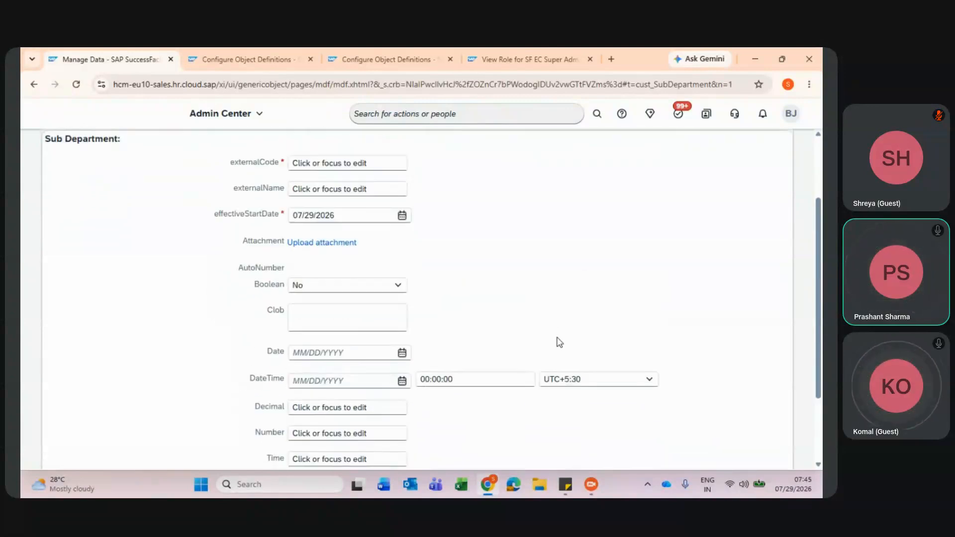
- Switch to the JioMeet call to mute and unmute the microphone, and return to the Sub Department form in Chrome
{"action": "mouse_move", "coordinate": [494, 488]}
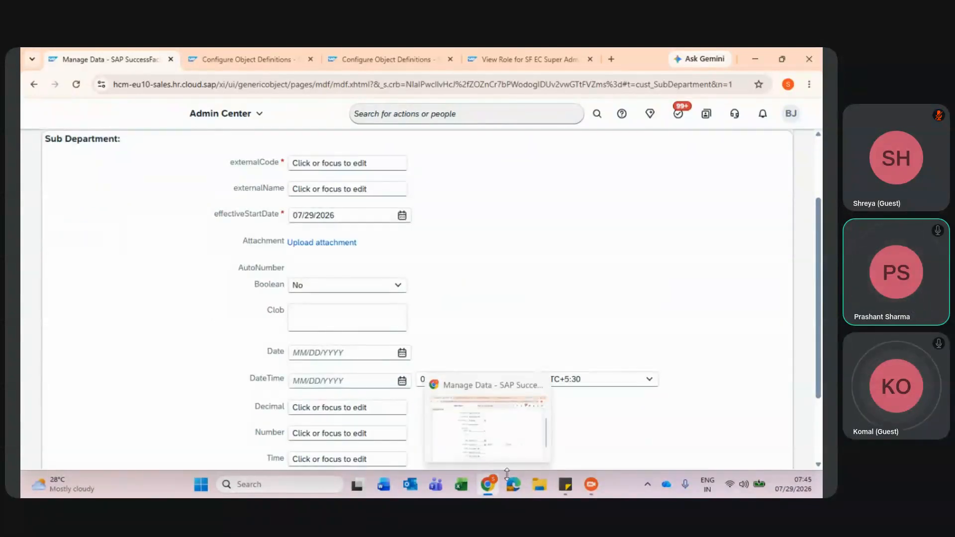
{"action": "mouse_move", "coordinate": [591, 485]}
{"action": "left_click", "coordinate": [575, 418]}
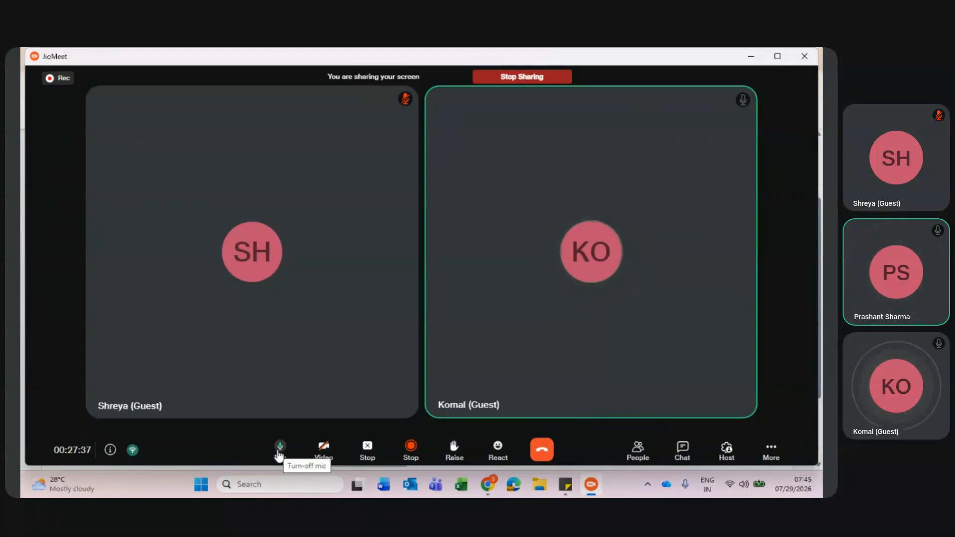
{"action": "left_click", "coordinate": [278, 451]}
{"action": "key", "text": "alt+Tab"}
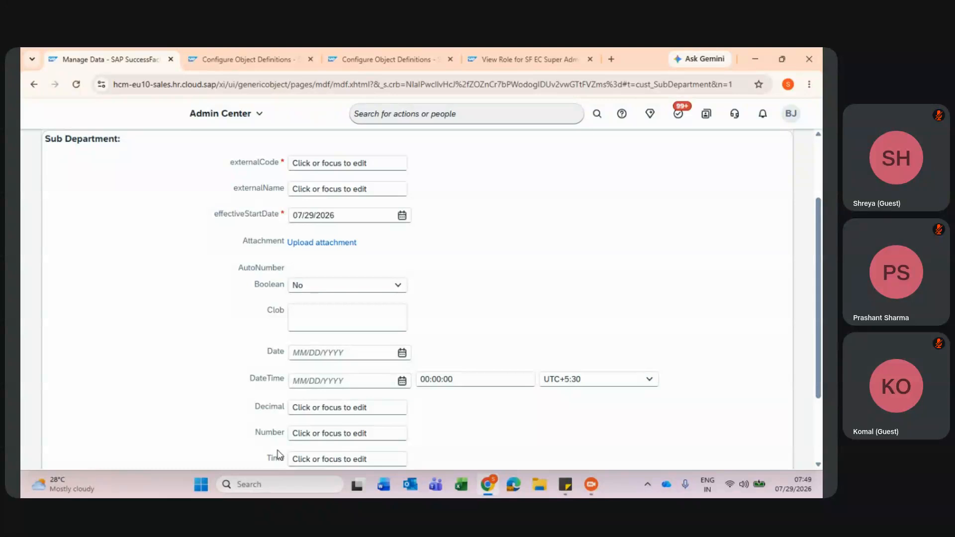
{"action": "key", "text": "alt+Tab"}
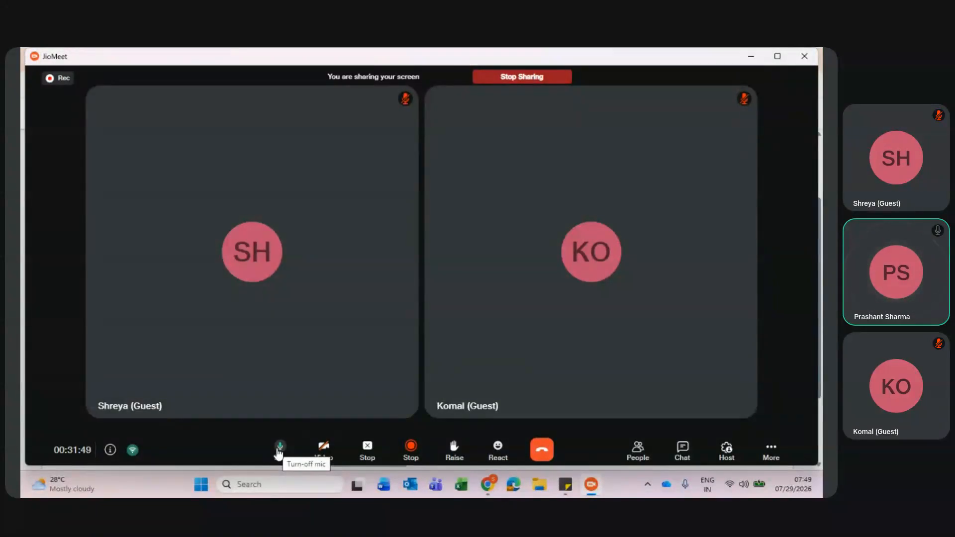
{"action": "key", "text": "alt+Tab"}
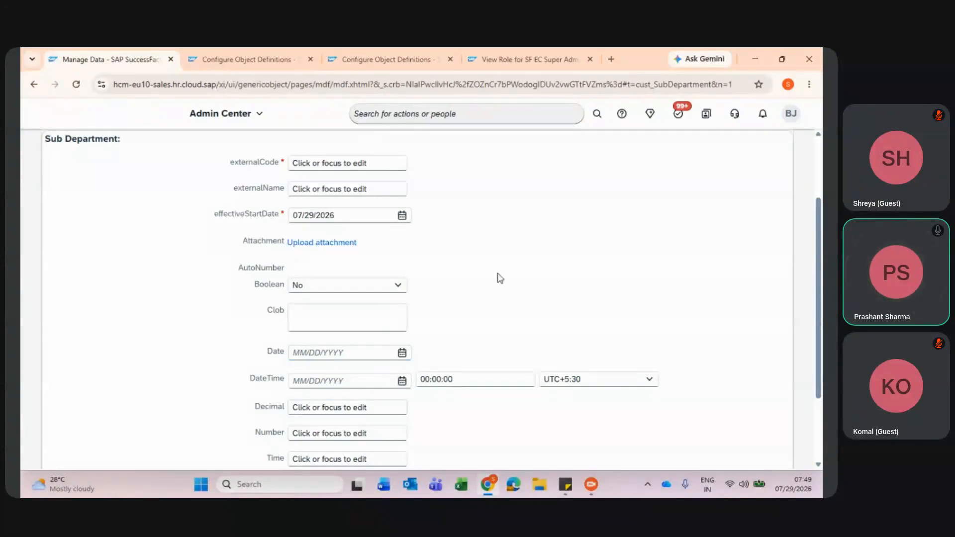
- Examine the accepted file types and file browsing for the Sub Department record's Attachment field, and close the upload dialog without choosing a file
{"action": "scroll", "coordinate": [488, 276], "scroll_direction": "down", "scroll_amount": 1}
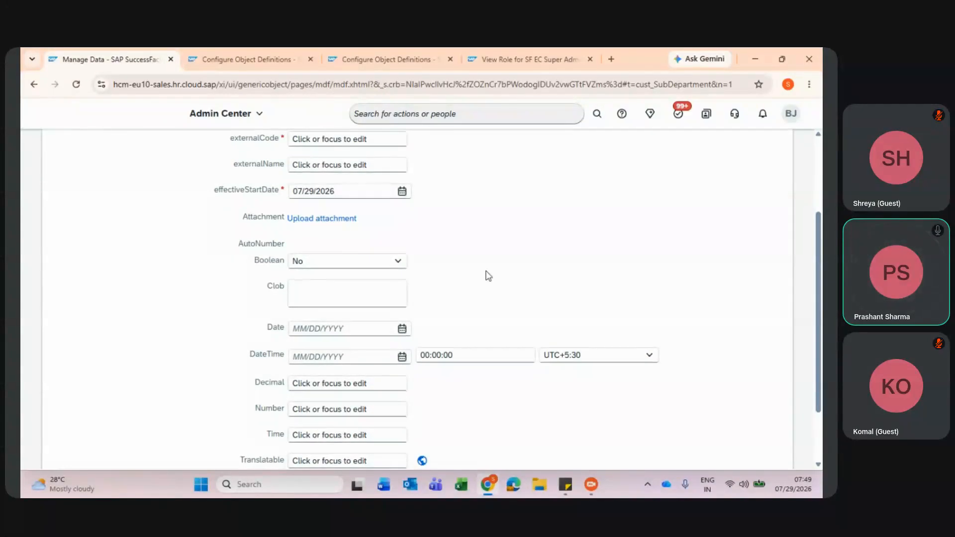
{"action": "left_click", "coordinate": [346, 219]}
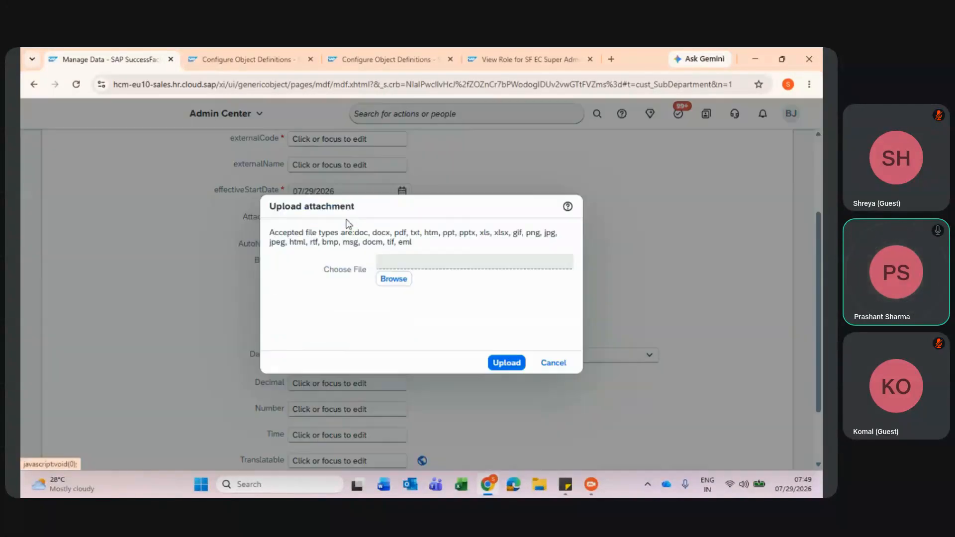
{"action": "left_click", "coordinate": [550, 368]}
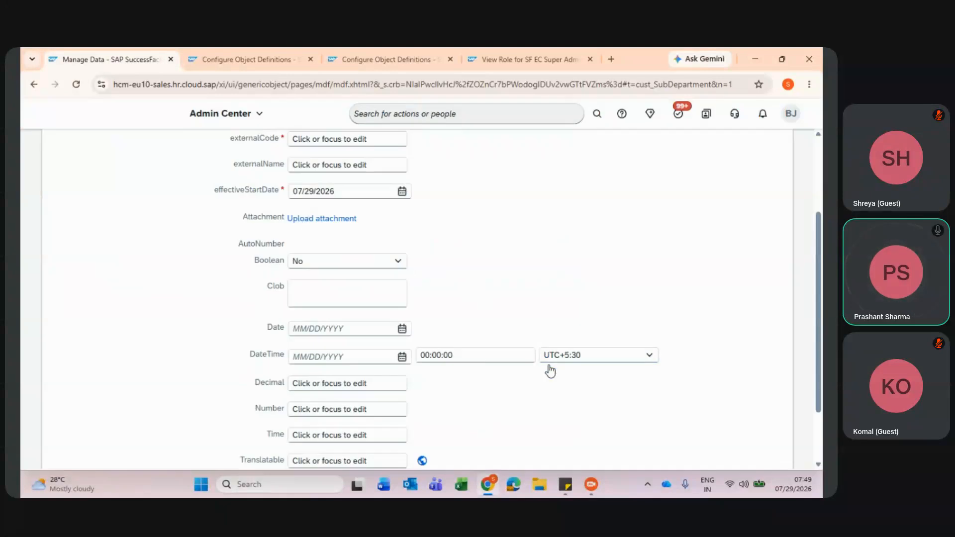
{"action": "left_click", "coordinate": [336, 224]}
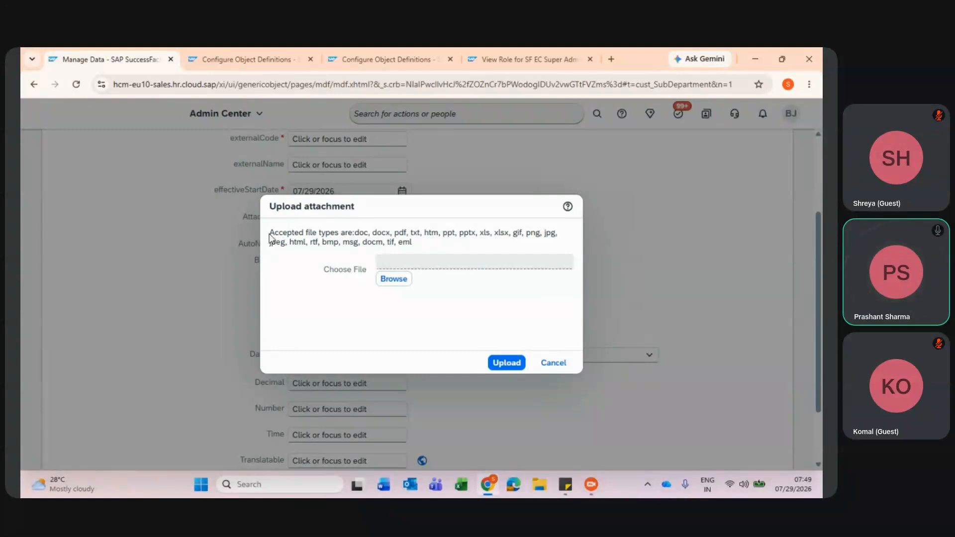
{"action": "left_click_drag", "start_coordinate": [270, 233], "coordinate": [422, 247]}
{"action": "left_click", "coordinate": [424, 247]}
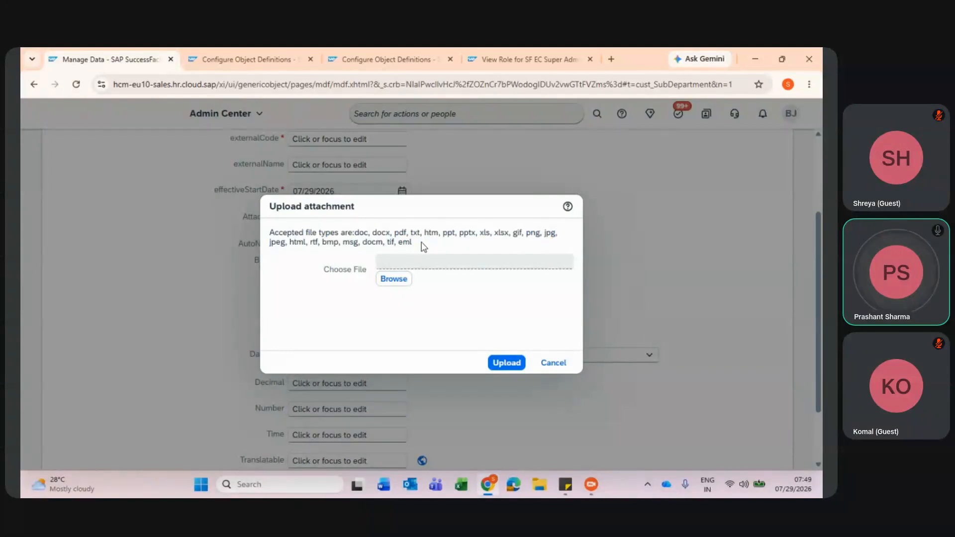
{"action": "left_click", "coordinate": [404, 280]}
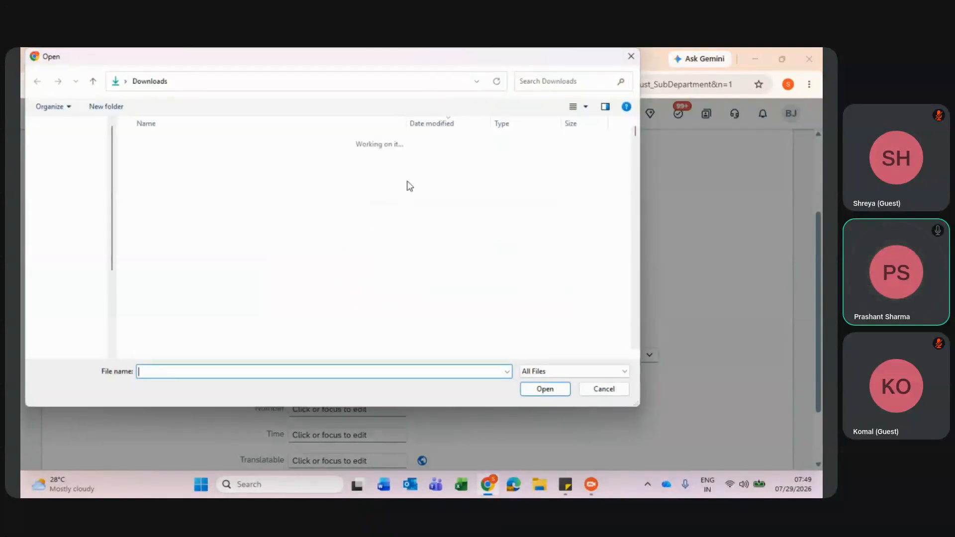
{"action": "left_click", "coordinate": [589, 388]}
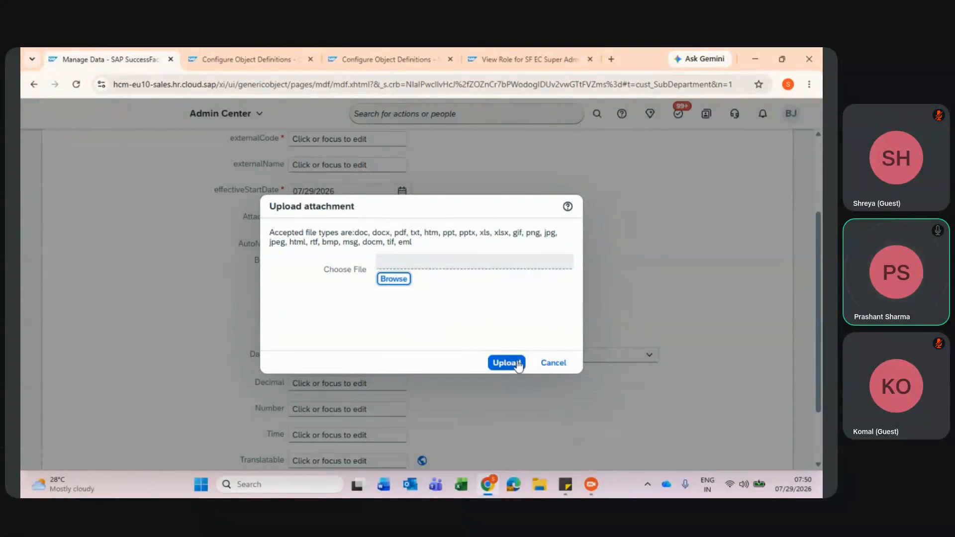
{"action": "left_click", "coordinate": [554, 364]}
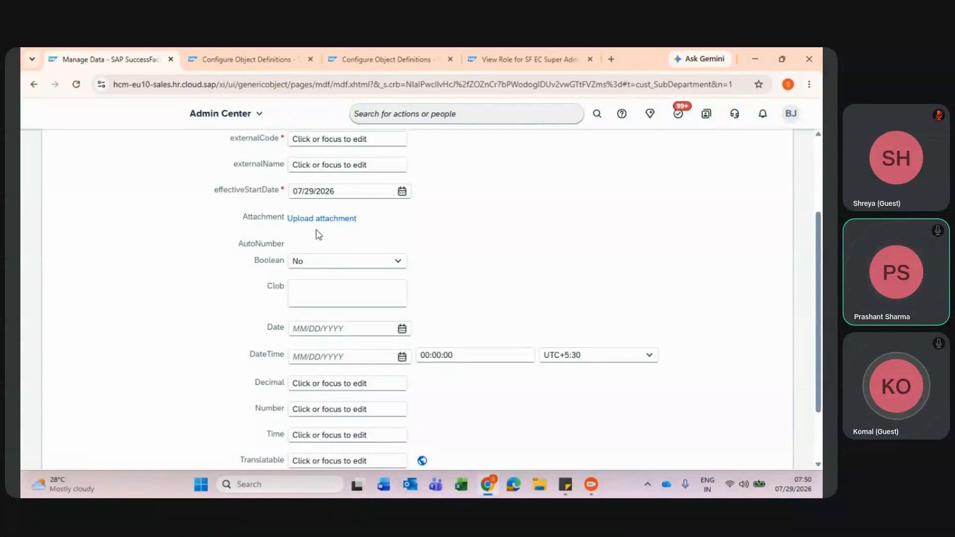
- Examine the choices offered by the Boolean field of the new Sub Department record and keep its current selection
{"action": "scroll", "coordinate": [319, 235], "scroll_direction": "up", "scroll_amount": 3}
{"action": "scroll", "coordinate": [319, 235], "scroll_direction": "down", "scroll_amount": 2}
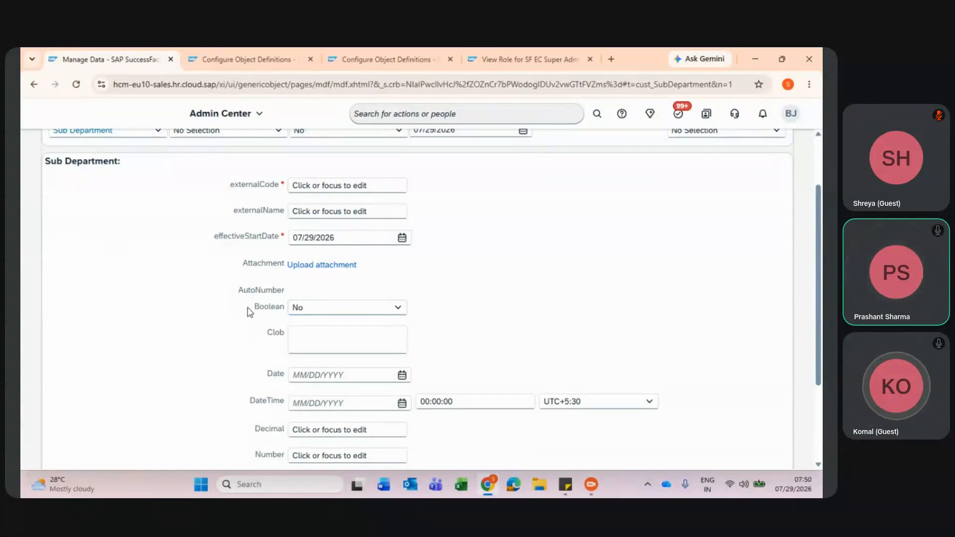
{"action": "left_click", "coordinate": [398, 309]}
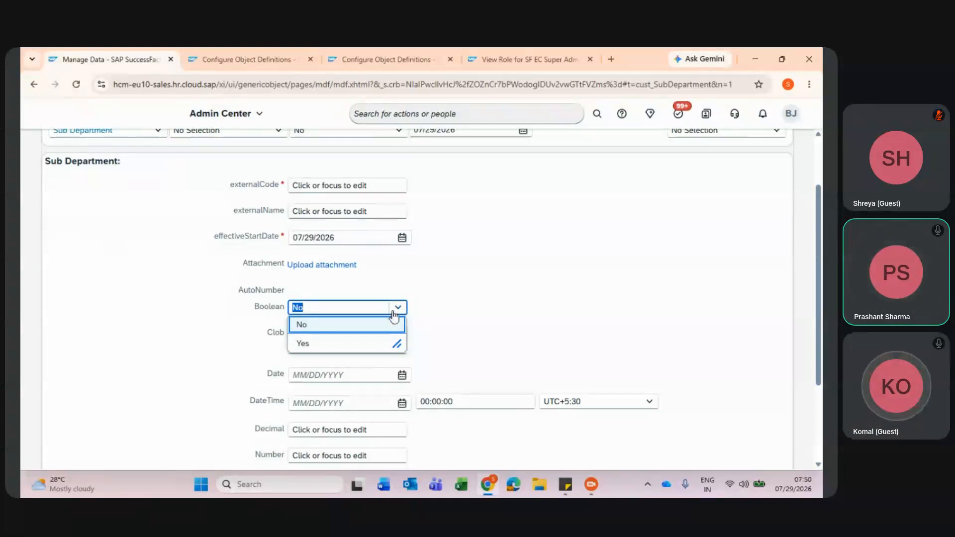
{"action": "left_click", "coordinate": [449, 333]}
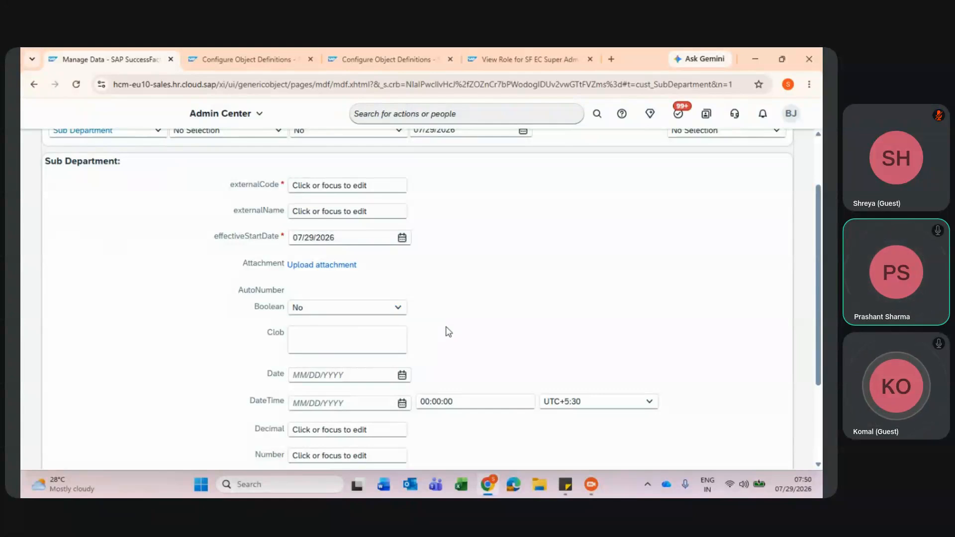
- Fill the Clob field and the externalName field with long runs of the letter h
{"action": "left_click", "coordinate": [353, 338]}
{"action": "type", "text": "hhhhhhhhhhhhhhhhhhhhhhhhhhhhhhhhhhhhhhhhhhhhhhhhhhh"}
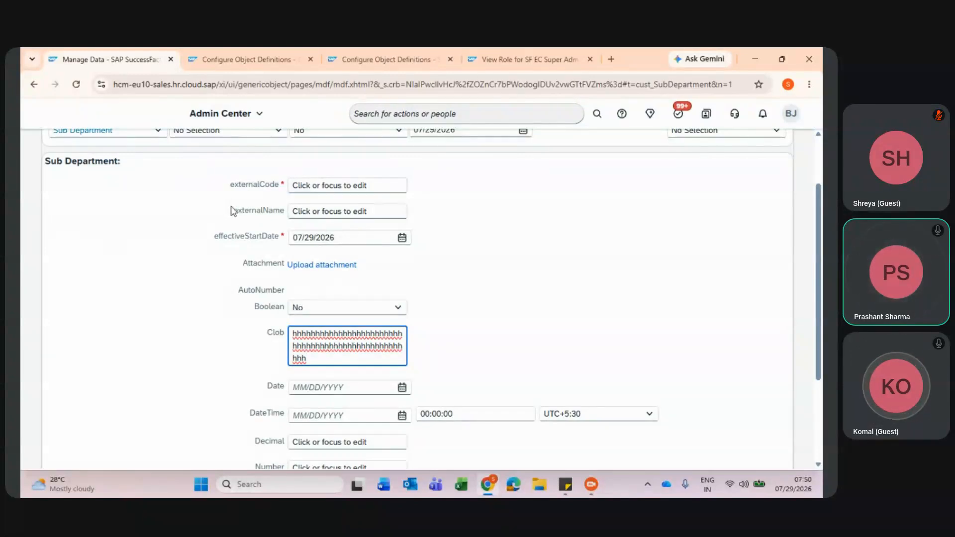
{"action": "left_click_drag", "start_coordinate": [232, 210], "coordinate": [281, 209]}
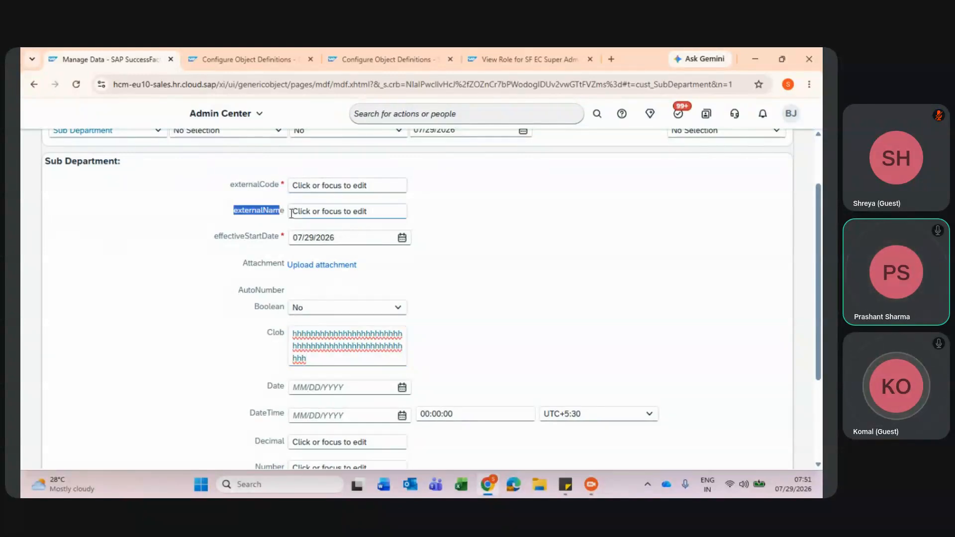
{"action": "scroll", "coordinate": [328, 385], "scroll_direction": "down", "scroll_amount": 3}
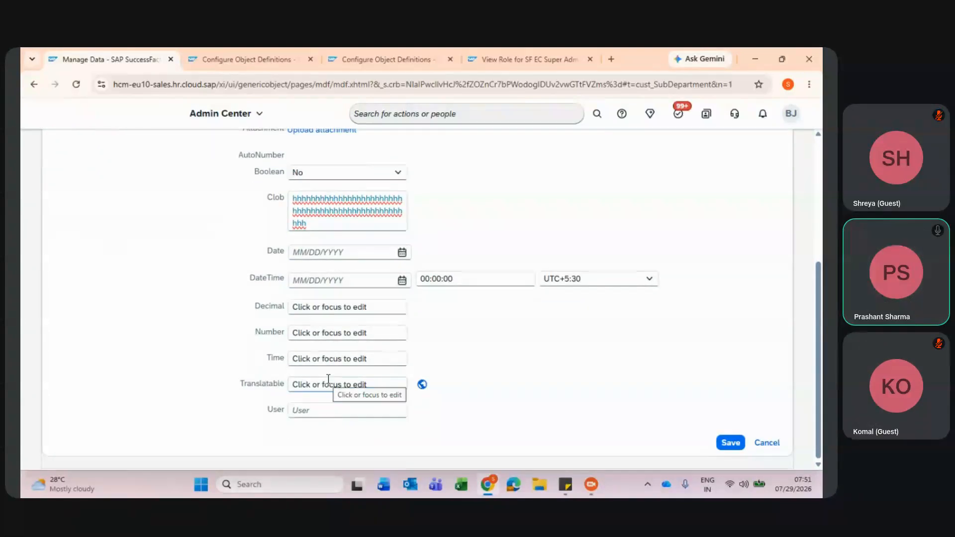
{"action": "scroll", "coordinate": [328, 379], "scroll_direction": "up", "scroll_amount": 3}
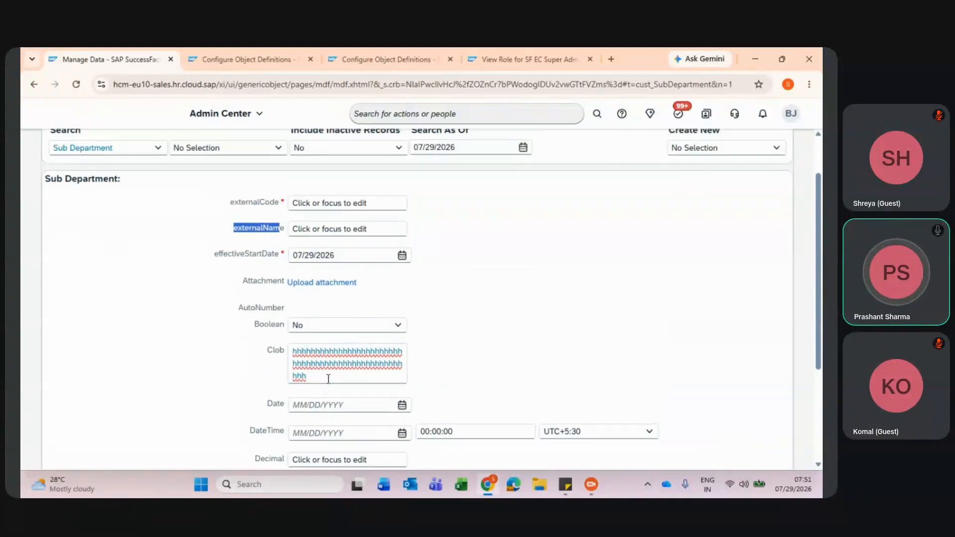
{"action": "left_click", "coordinate": [348, 229]}
{"action": "type", "text": "hhhhhhhhhhhhhhhhhhhhhhh"}
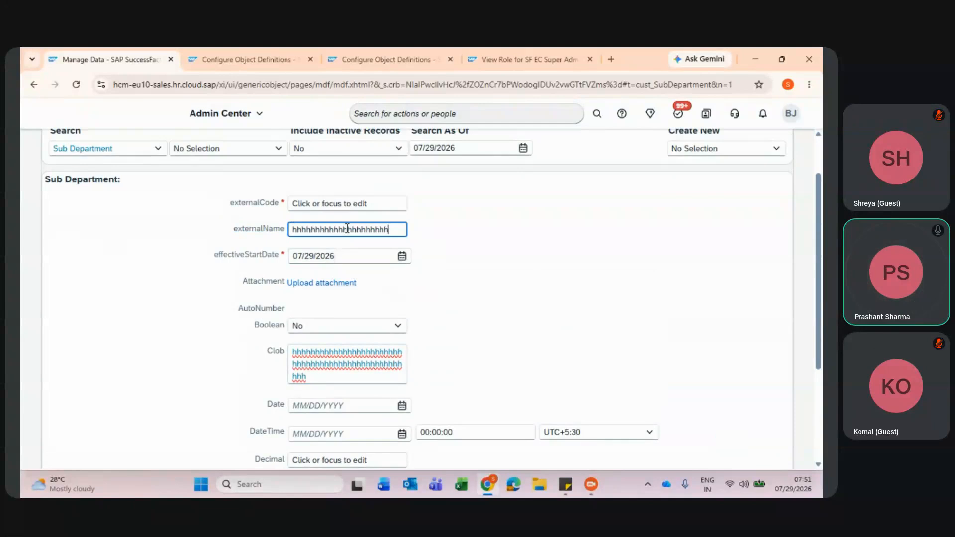
{"action": "type", "text": "hhhhhhhhhhhh"}
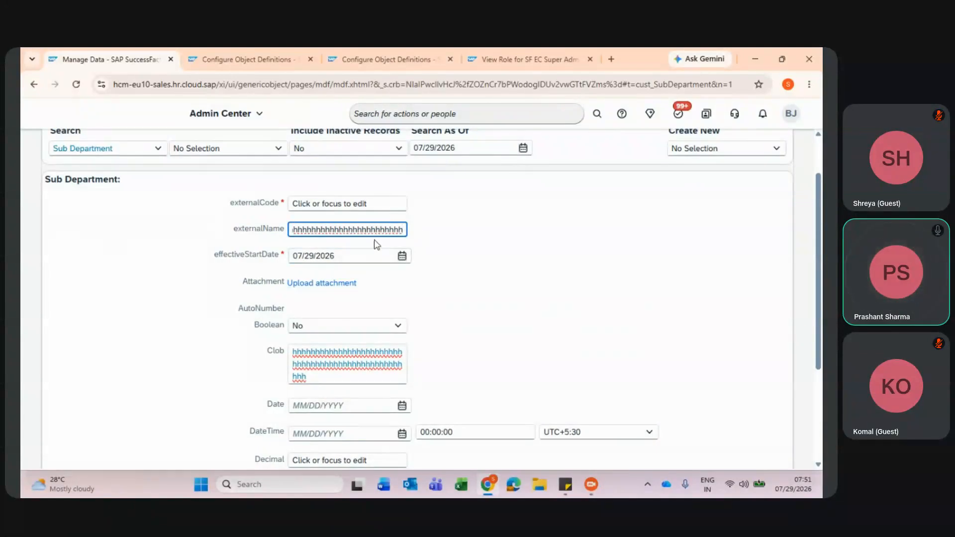
- Extend the Clob text with several more lines of the letter h
{"action": "left_click", "coordinate": [269, 351]}
{"action": "left_click_drag", "start_coordinate": [267, 350], "coordinate": [274, 351]}
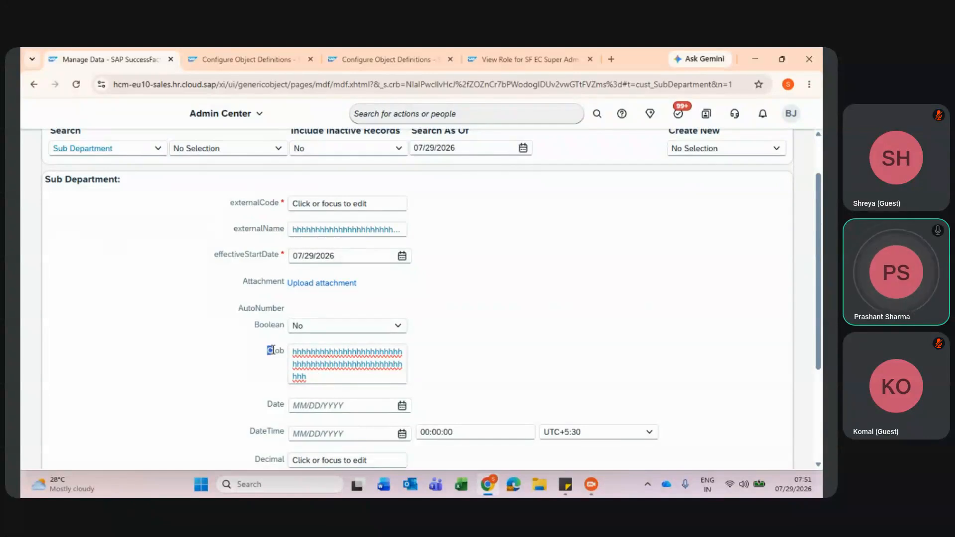
{"action": "left_click", "coordinate": [315, 381]}
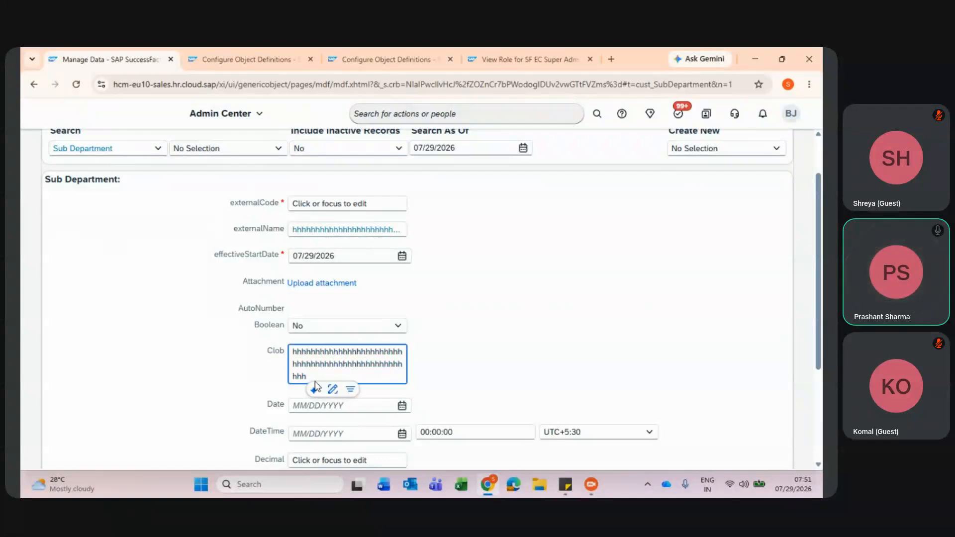
{"action": "type", "text": "hhhhhhhhhhhhhhhhhhhhhhhhhhhhhhhhhhhhhhhhhhhhhhhhhhhhhhhhhhhhhhhhhhhhhhhhhhhhhhhhhhhhhhhhhhhhhhhhh"}
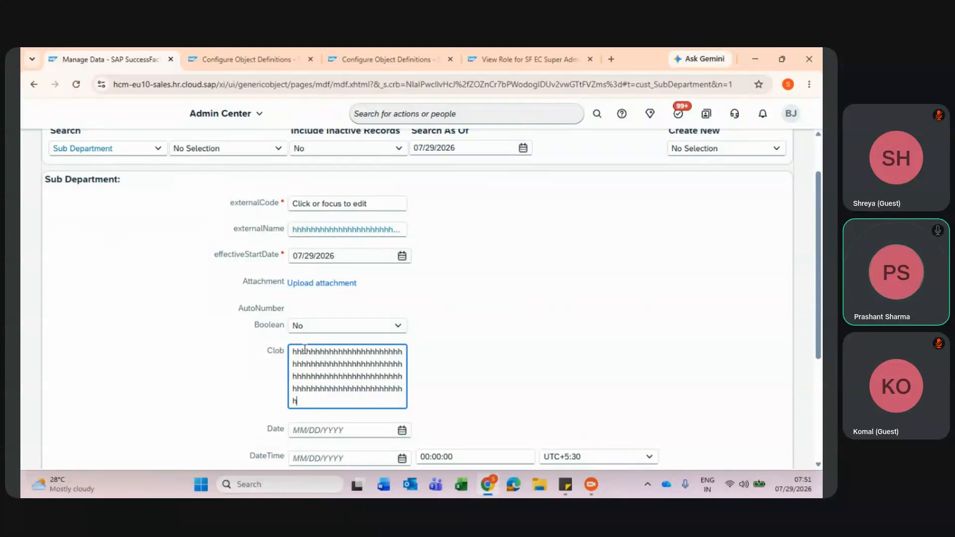
- Replace the externalName text with a fresh long run of the letter h
{"action": "left_click", "coordinate": [388, 223]}
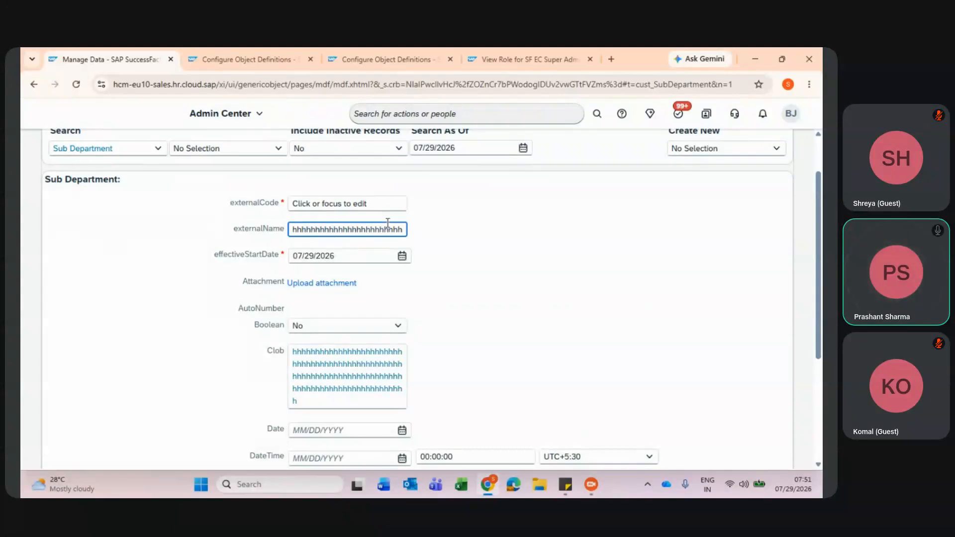
{"action": "key", "text": "ctrl+a"}
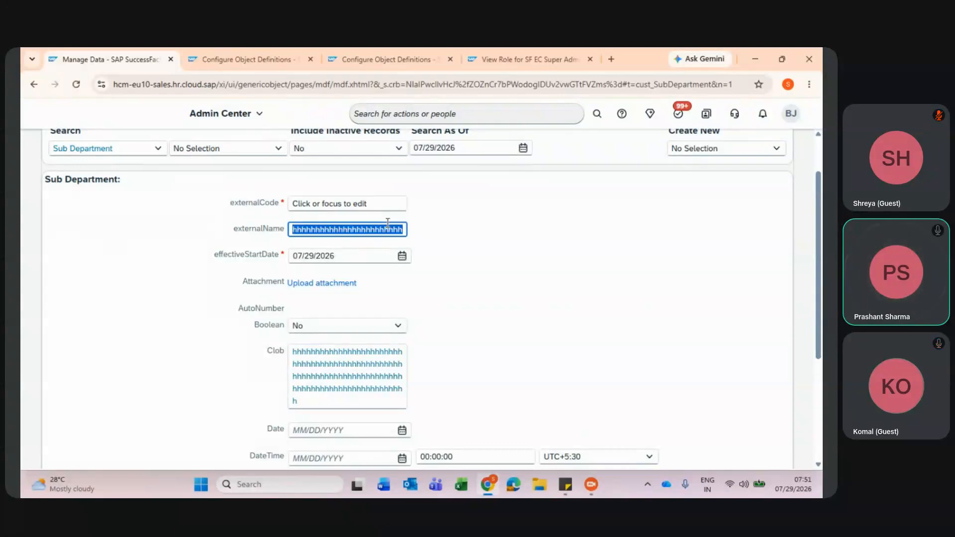
{"action": "key", "text": "BackSpace"}
{"action": "type", "text": "hhhhhhhhhhhhhhhhhhhhhhhhhhhhhhhhhhhhhhhh"}
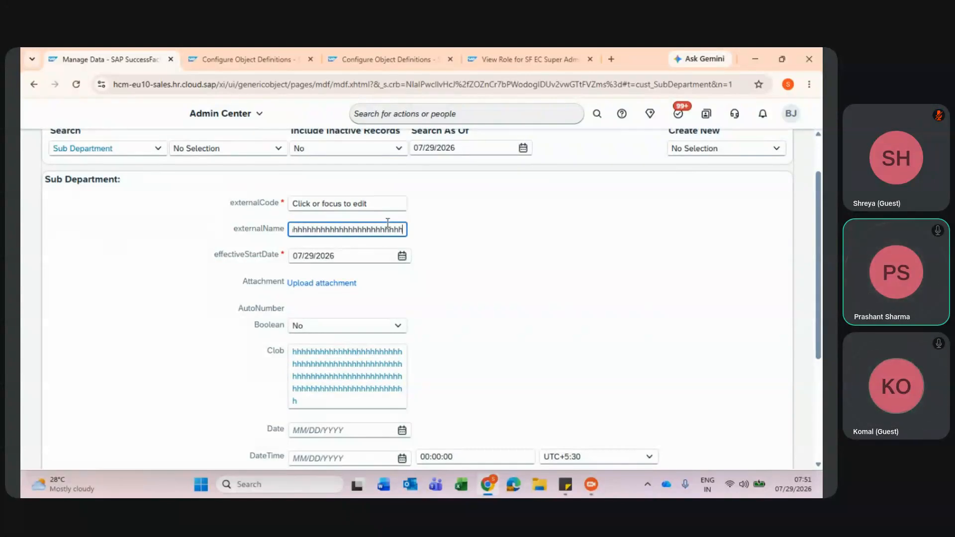
- Append more h characters followed by 4765------ to the end of the Clob text
{"action": "left_click", "coordinate": [320, 401]}
{"action": "type", "text": "hhhhhhhhhhhhhhhhhhhhhhhhhhhhhhhhhhhhhhhhhhhhhhhhhh"}
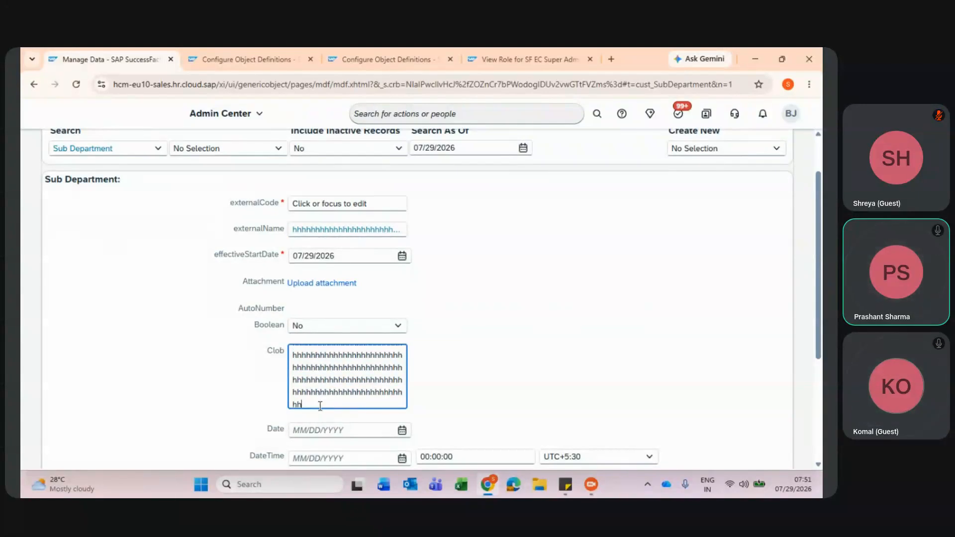
{"action": "type", "text": "4765------"}
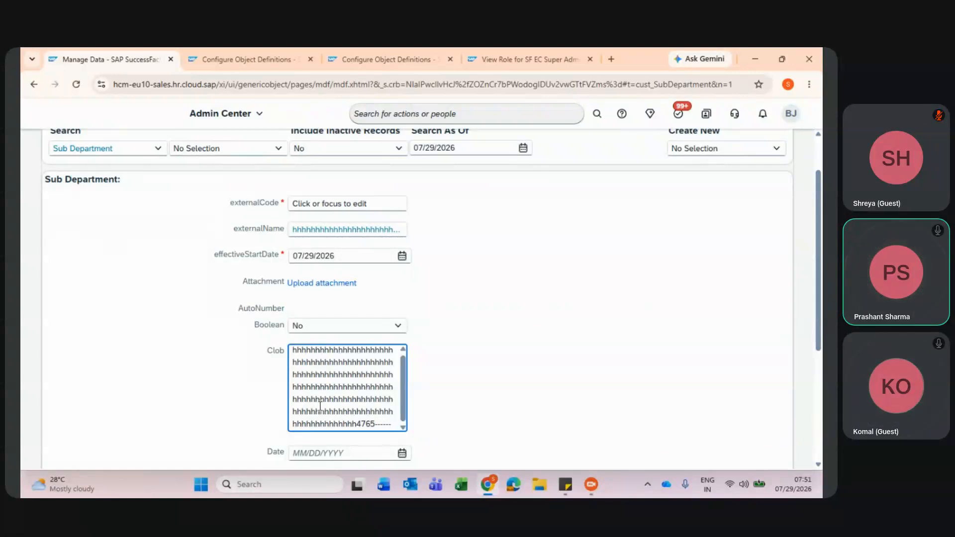
- Try adding dashes and a run of 3s to the end of the externalName text, and empty the field
{"action": "left_click", "coordinate": [394, 231]}
{"action": "type", "text": "----333328"}
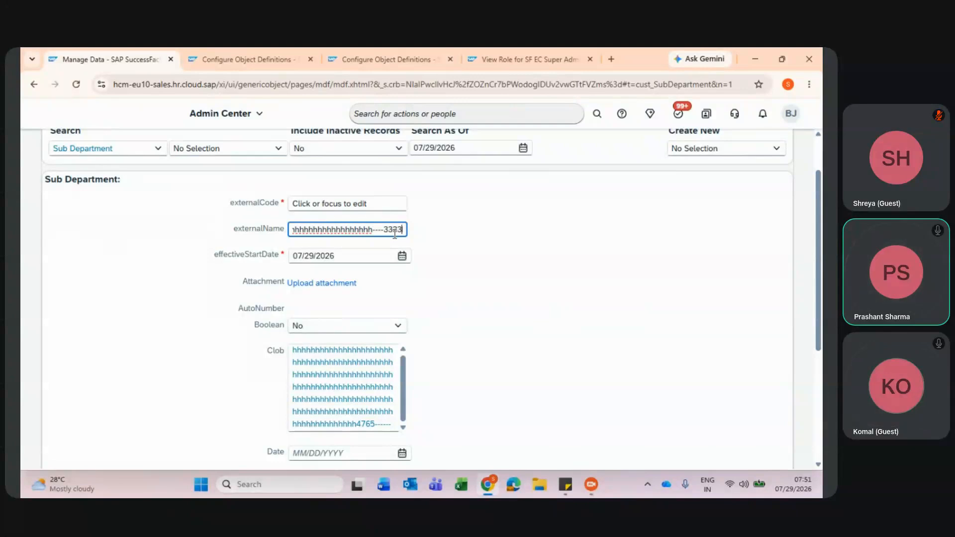
{"action": "left_click", "coordinate": [426, 263]}
{"action": "left_click", "coordinate": [394, 230]}
{"action": "key", "text": "ctrl+a"}
{"action": "key", "text": "BackSpace"}
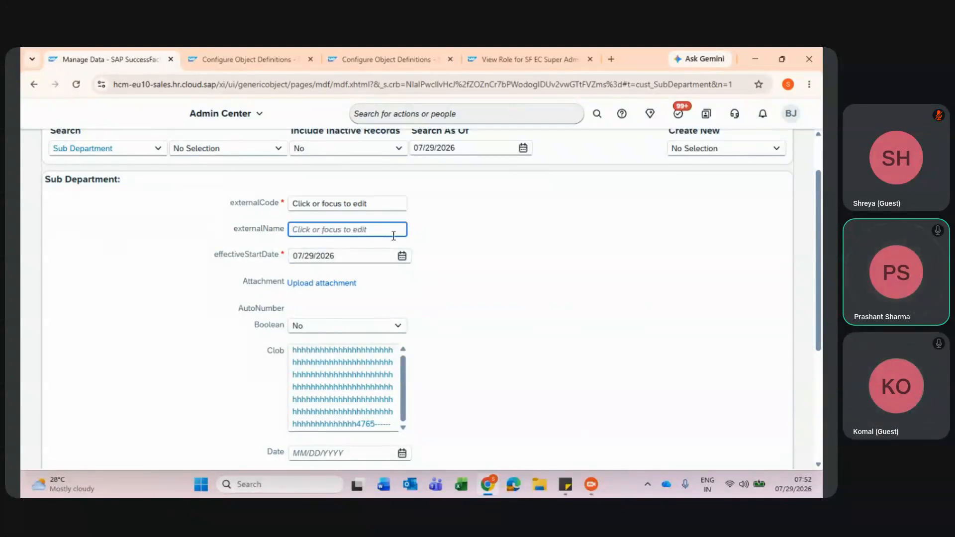
- Delete all of the sample text from the Clob field
{"action": "left_click", "coordinate": [367, 382]}
{"action": "scroll", "coordinate": [367, 382], "scroll_direction": "down", "scroll_amount": 4}
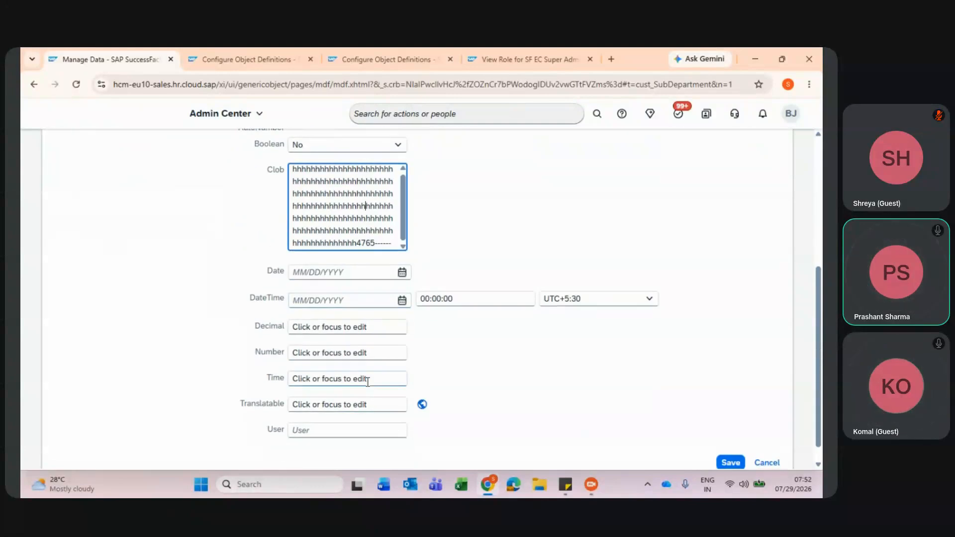
{"action": "left_click_drag", "start_coordinate": [392, 241], "coordinate": [291, 164]}
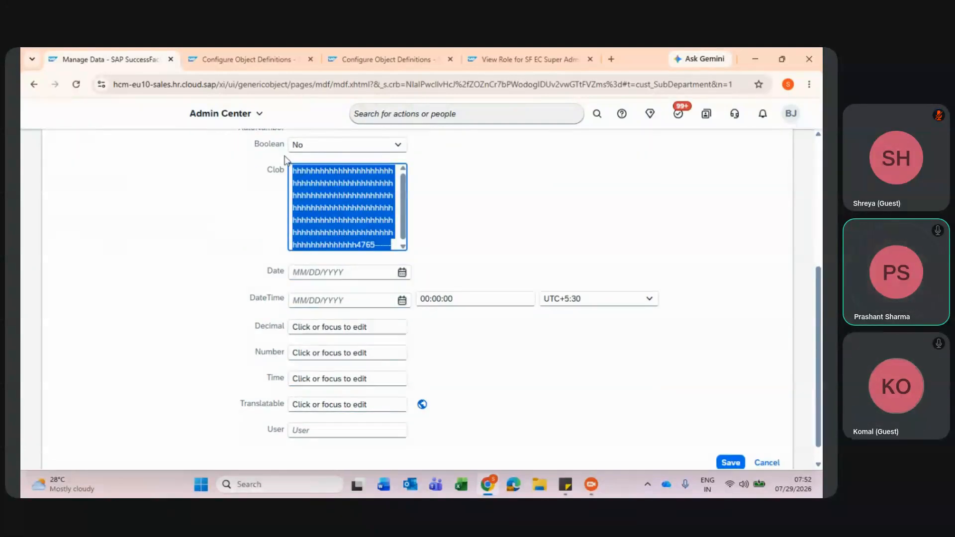
{"action": "key", "text": "BackSpace"}
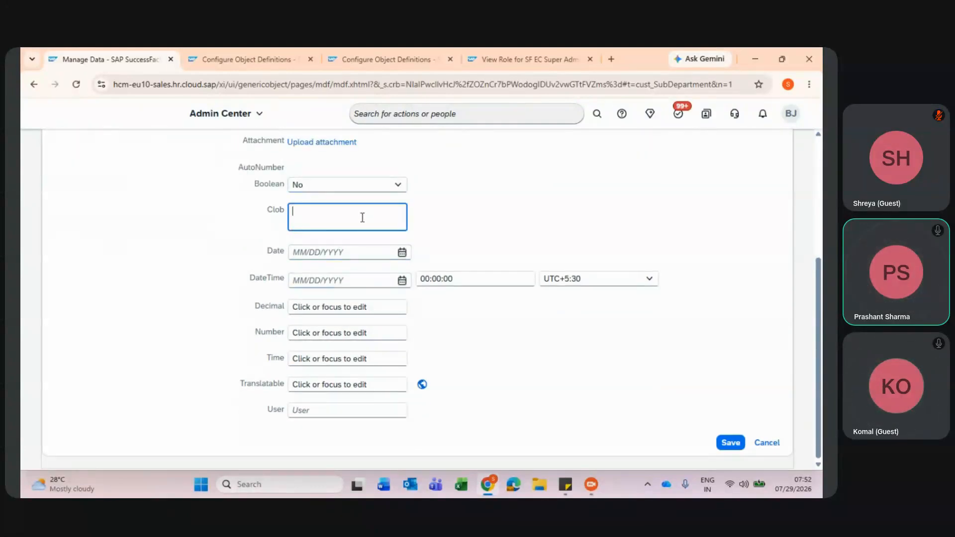
- Set the Date field to 07/29/2026 and the DateTime field to 07/29/2026 at 00:01:01, keeping the UTC+5:30 time zone
{"action": "left_click", "coordinate": [402, 252]}
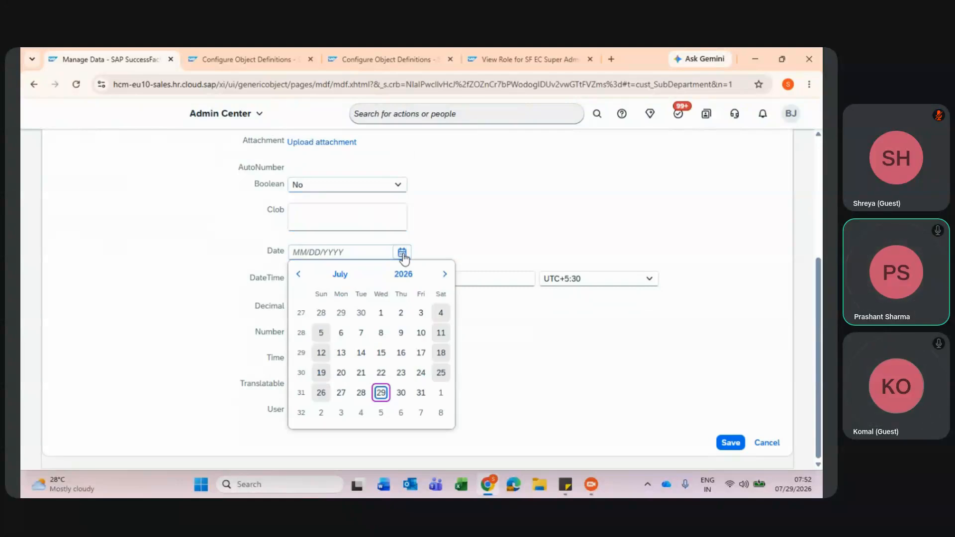
{"action": "left_click", "coordinate": [381, 393]}
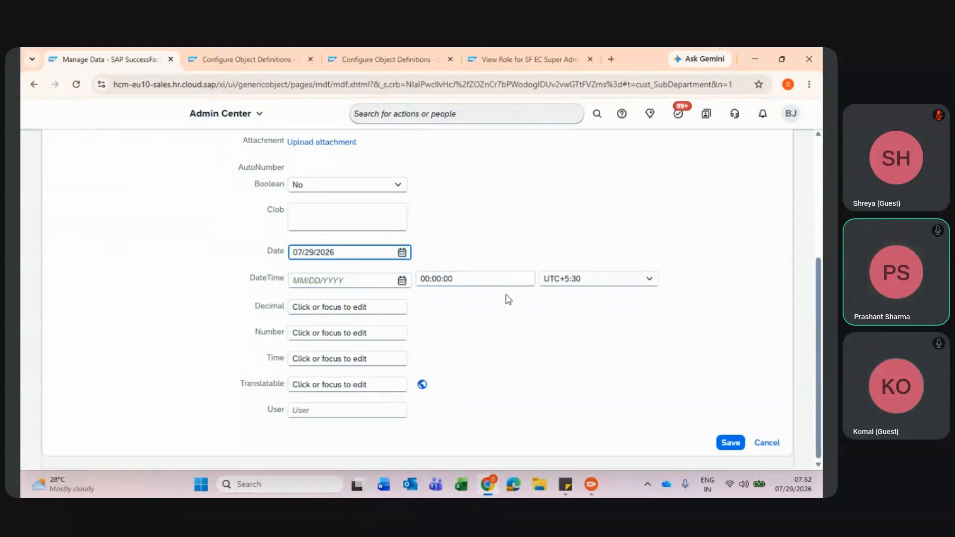
{"action": "left_click", "coordinate": [402, 283]}
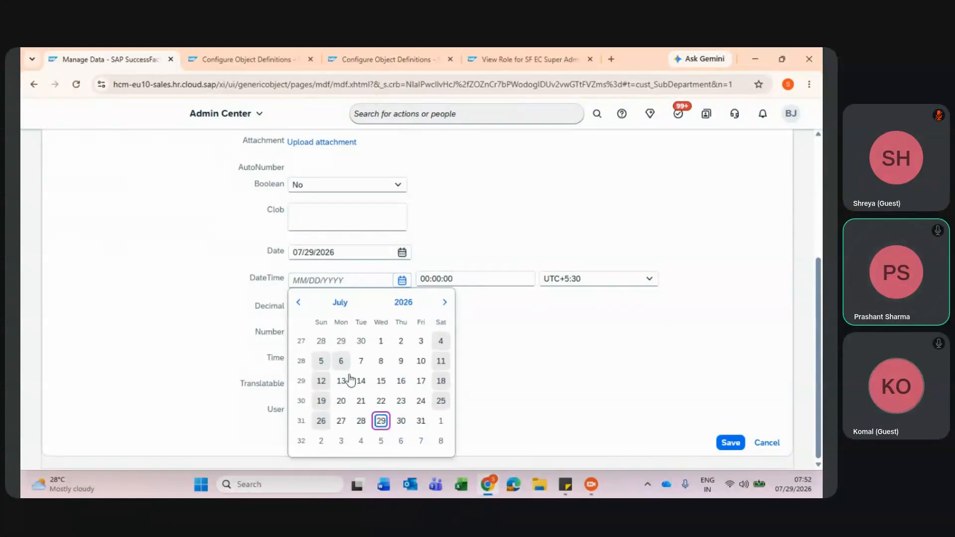
{"action": "left_click", "coordinate": [382, 421]}
{"action": "left_click", "coordinate": [519, 275]}
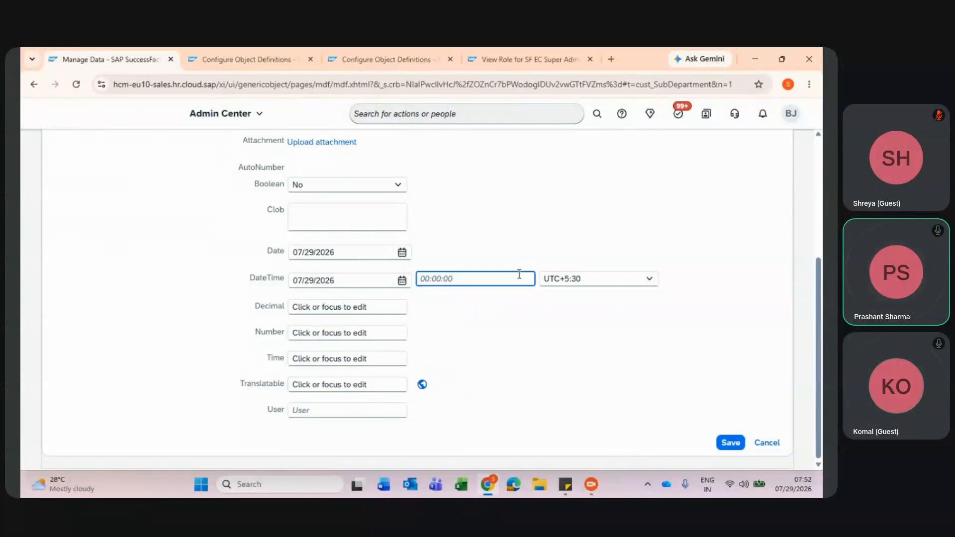
{"action": "type", "text": "00:01:01"}
{"action": "left_click", "coordinate": [536, 356]}
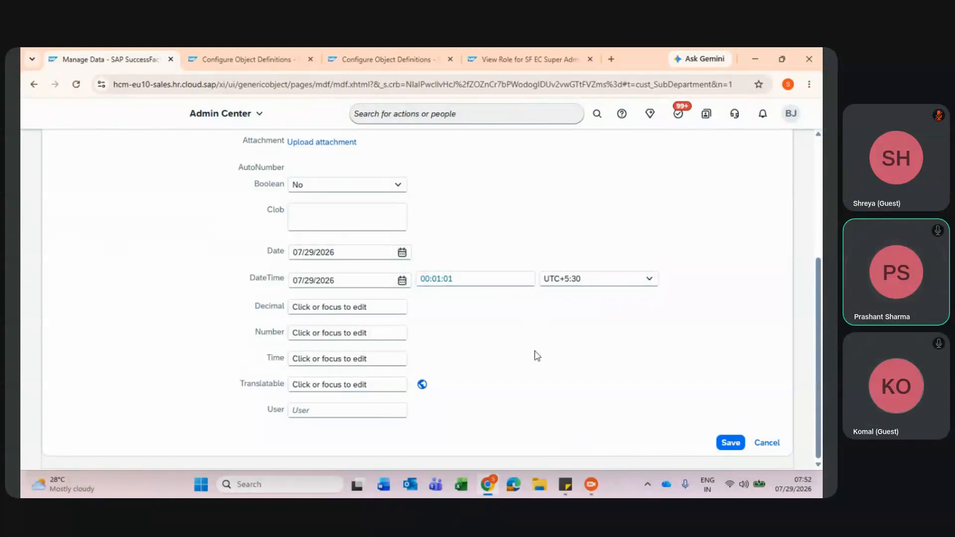
{"action": "left_click", "coordinate": [653, 289]}
{"action": "left_click", "coordinate": [653, 289]}
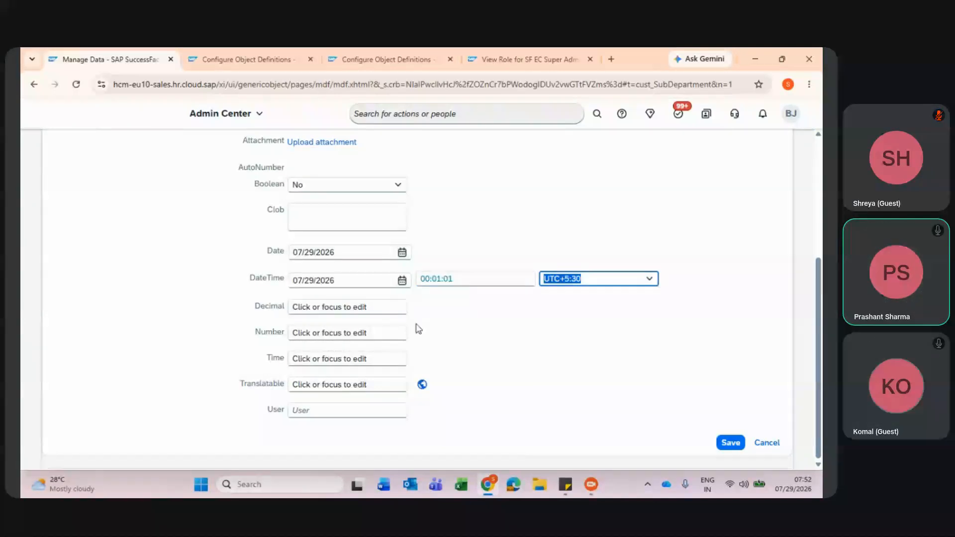
- Try the value 444.444 in the Decimal field and clear it
{"action": "left_click", "coordinate": [335, 312]}
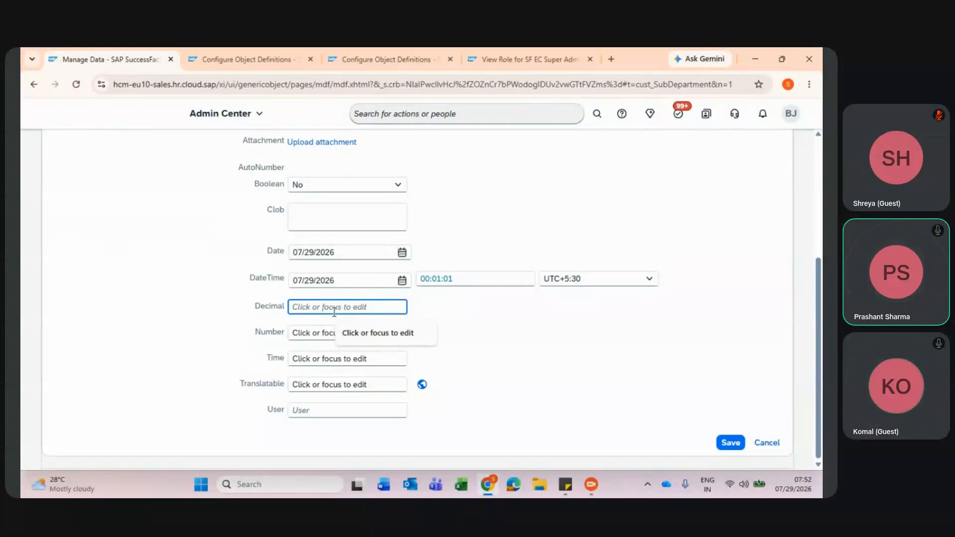
{"action": "type", "text": "444"}
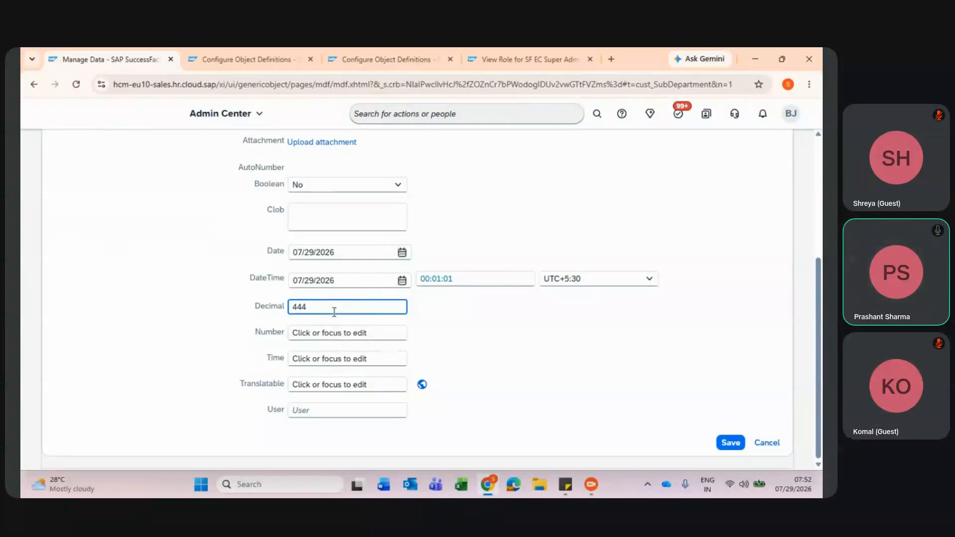
{"action": "left_click", "coordinate": [558, 380]}
{"action": "left_click", "coordinate": [389, 309]}
{"action": "type", "text": ".444"}
{"action": "left_click", "coordinate": [458, 347]}
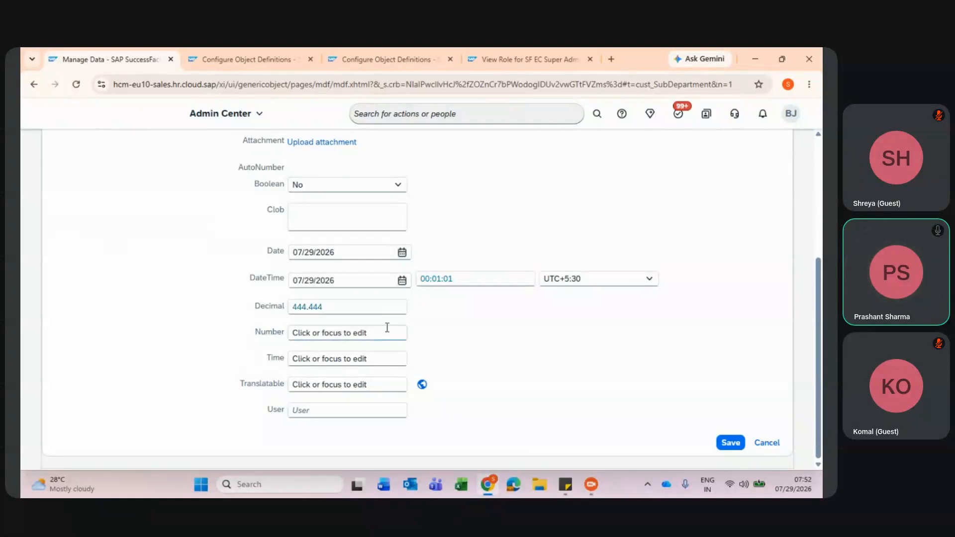
{"action": "left_click_drag", "start_coordinate": [384, 307], "coordinate": [260, 308]}
{"action": "key", "text": "BackSpace"}
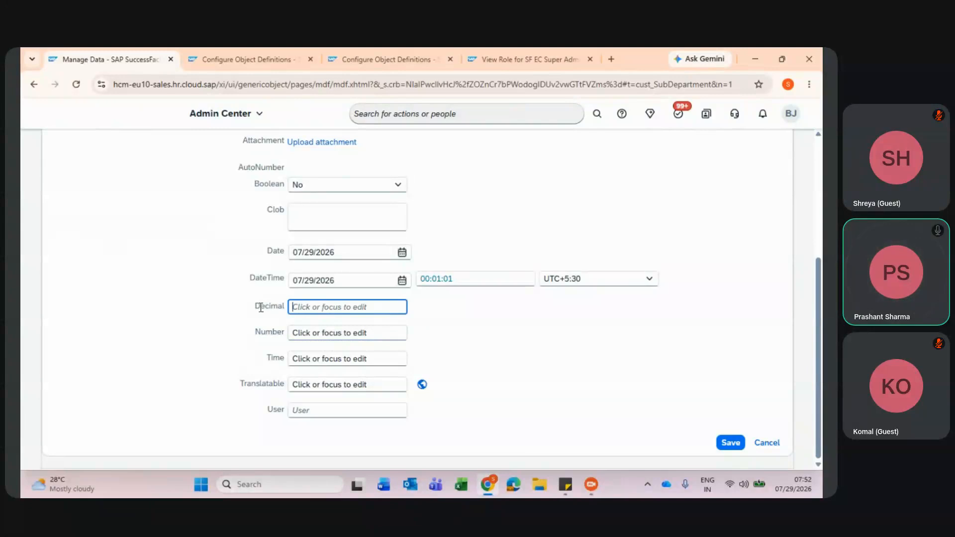
- Enter 444.44 in both the Number field and the Decimal field
{"action": "left_click", "coordinate": [355, 336]}
{"action": "type", "text": "444.4"}
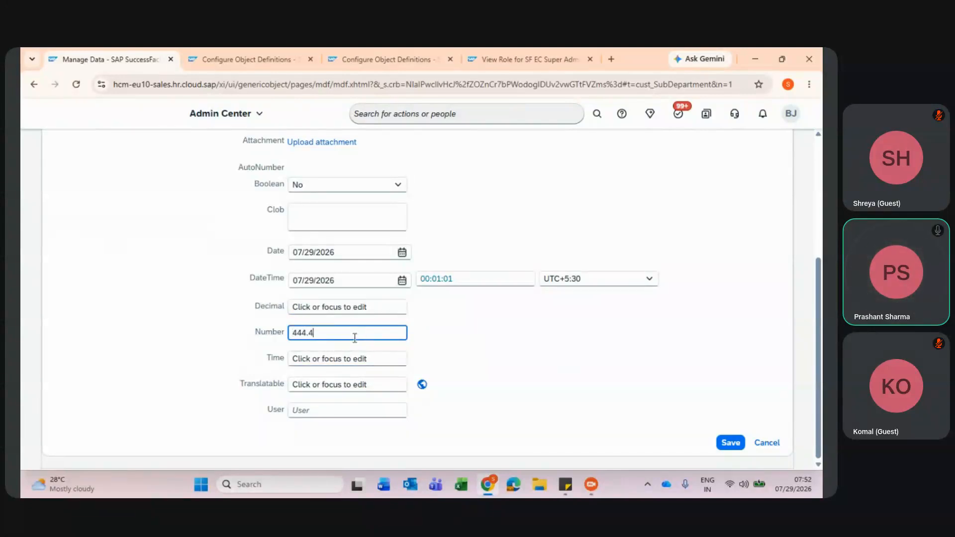
{"action": "type", "text": "4"}
{"action": "left_click", "coordinate": [485, 363]}
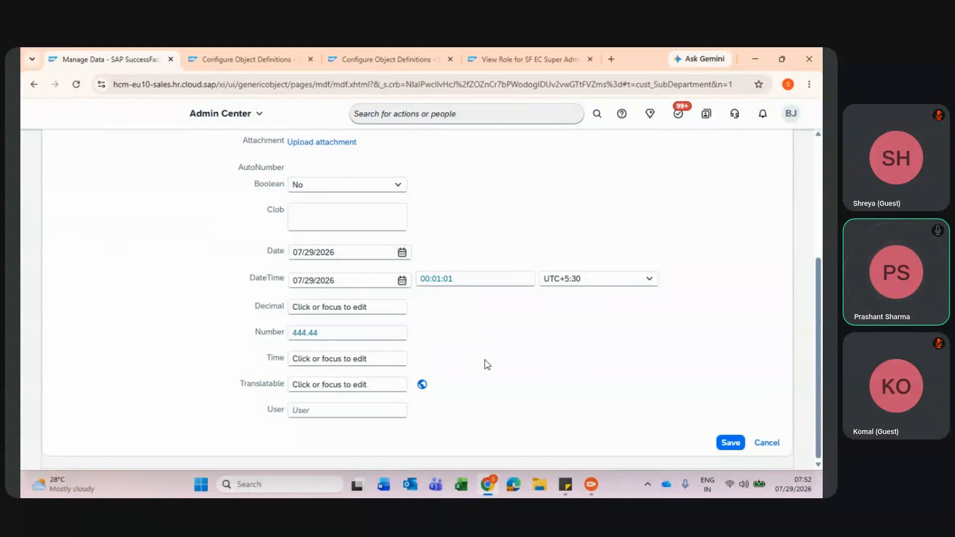
{"action": "left_click", "coordinate": [381, 307]}
{"action": "type", "text": "444.44"}
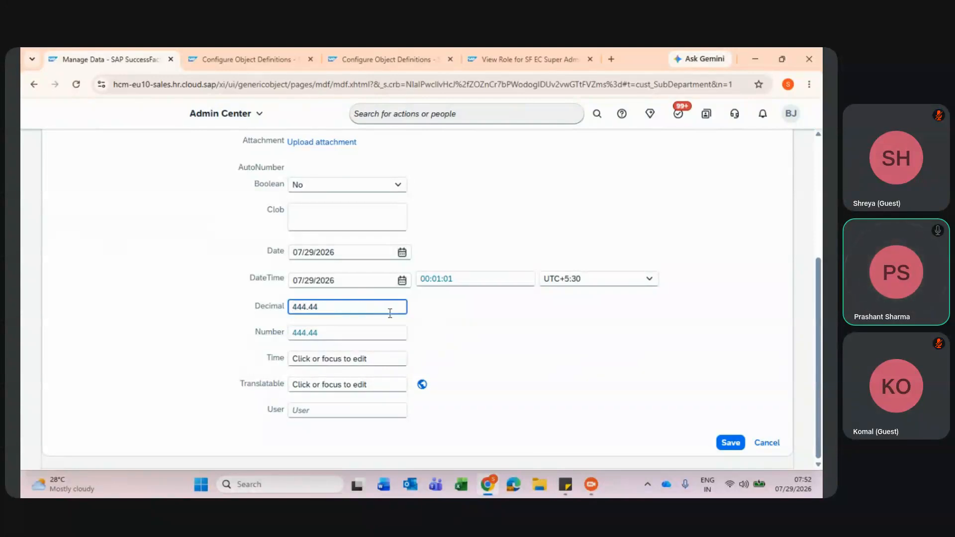
- Try to enter SubDepartment as the externalCode of the new record and dismiss the resulting dialog
{"action": "left_click", "coordinate": [506, 349]}
{"action": "scroll", "coordinate": [531, 344], "scroll_direction": "up", "scroll_amount": 4}
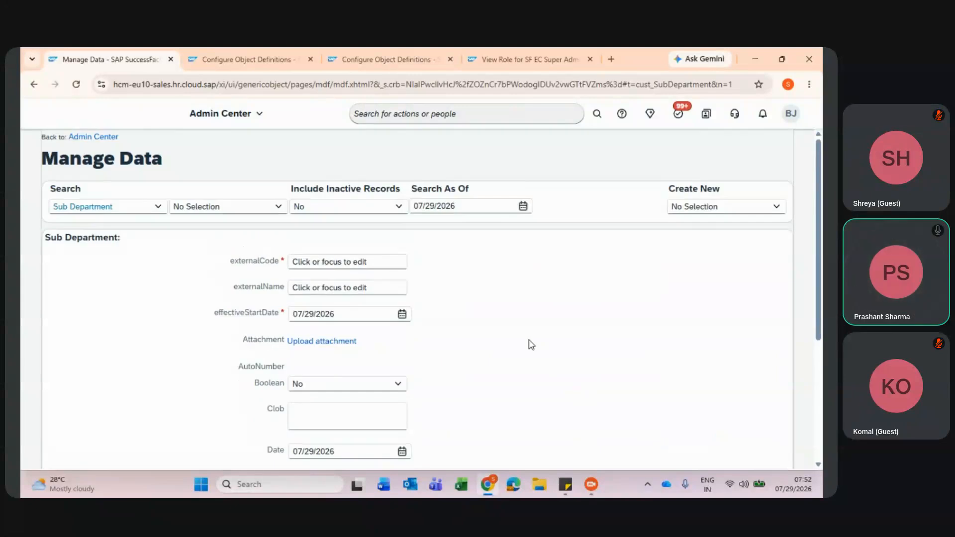
{"action": "left_click", "coordinate": [363, 259]}
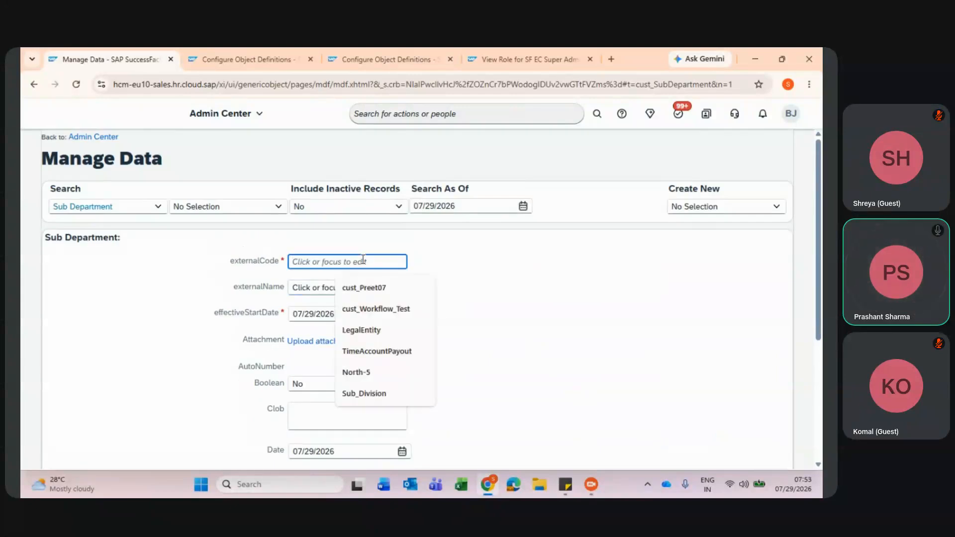
{"action": "type", "text": "Sub"}
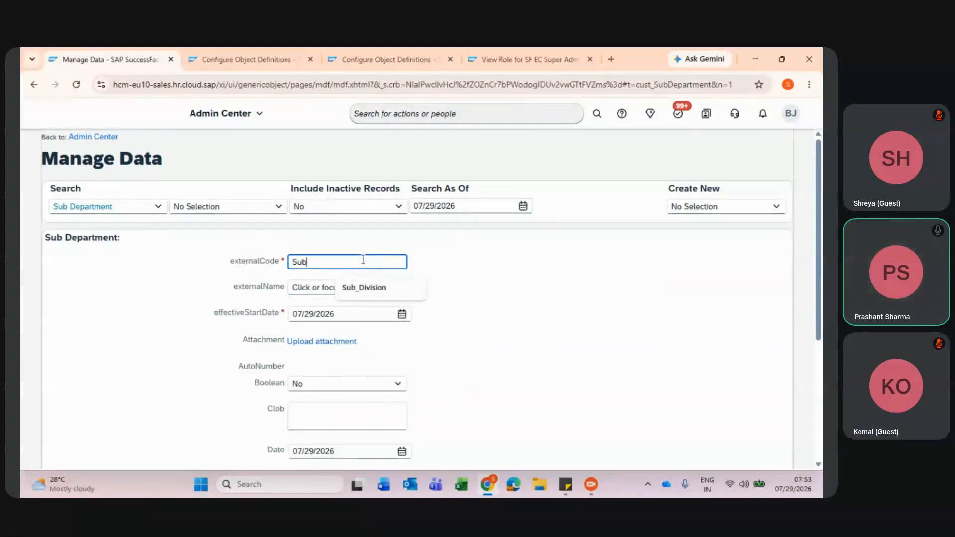
{"action": "type", "text": "De"}
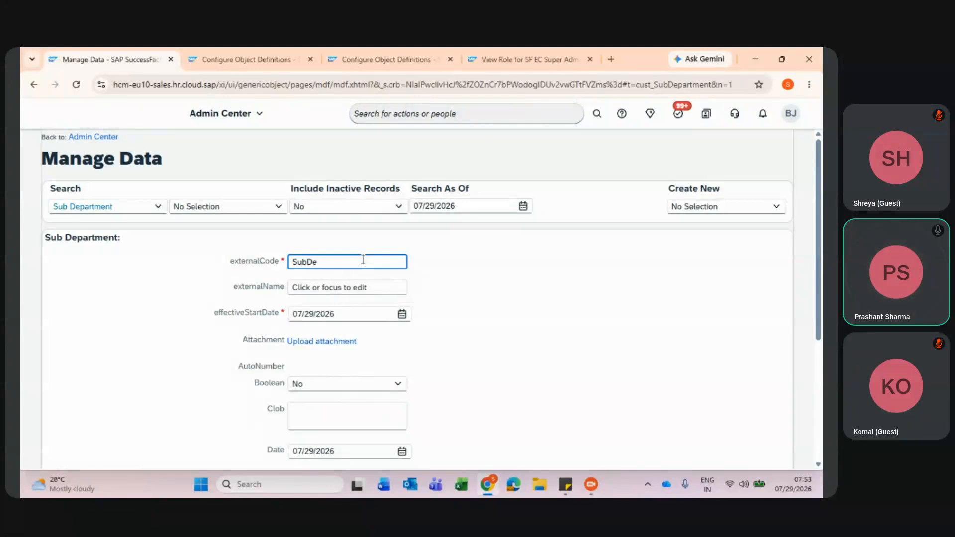
{"action": "type", "text": "partment"}
{"action": "left_click", "coordinate": [476, 294]}
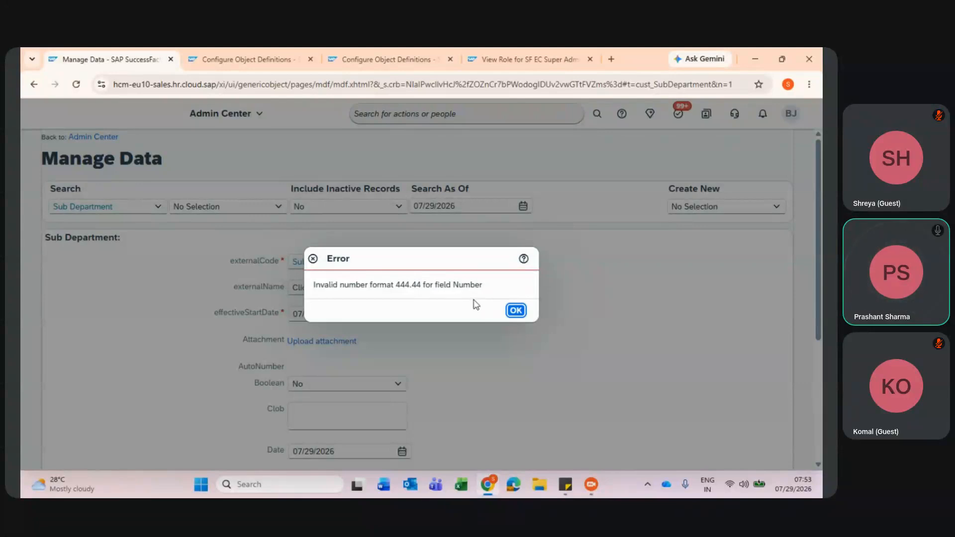
{"action": "left_click", "coordinate": [516, 310]}
- Clear the Decimal field and try to save the record, closing the dialog that follows
{"action": "scroll", "coordinate": [497, 343], "scroll_direction": "down", "scroll_amount": 4}
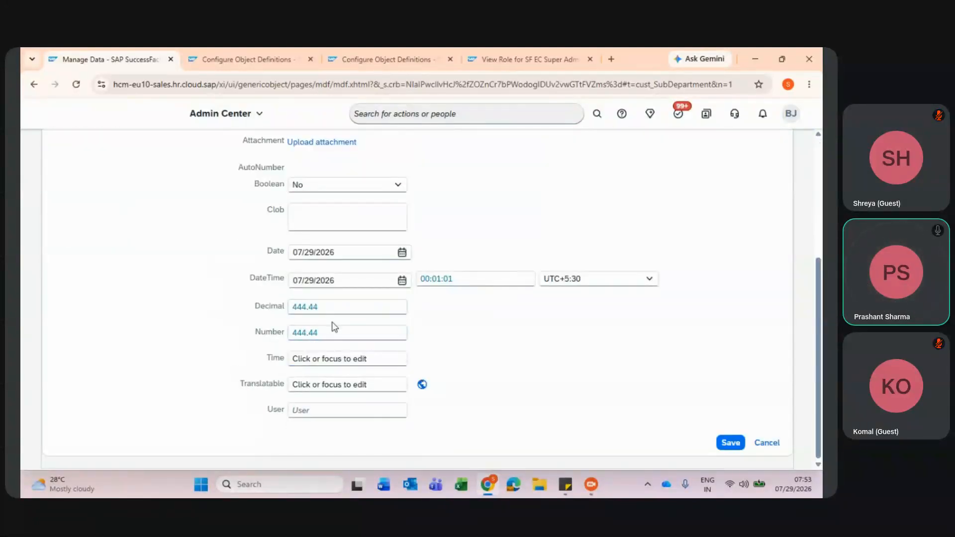
{"action": "left_click", "coordinate": [343, 307]}
{"action": "left_click_drag", "start_coordinate": [343, 307], "coordinate": [279, 304]}
{"action": "key", "text": "BackSpace"}
{"action": "left_click", "coordinate": [533, 379]}
{"action": "left_click", "coordinate": [727, 443]}
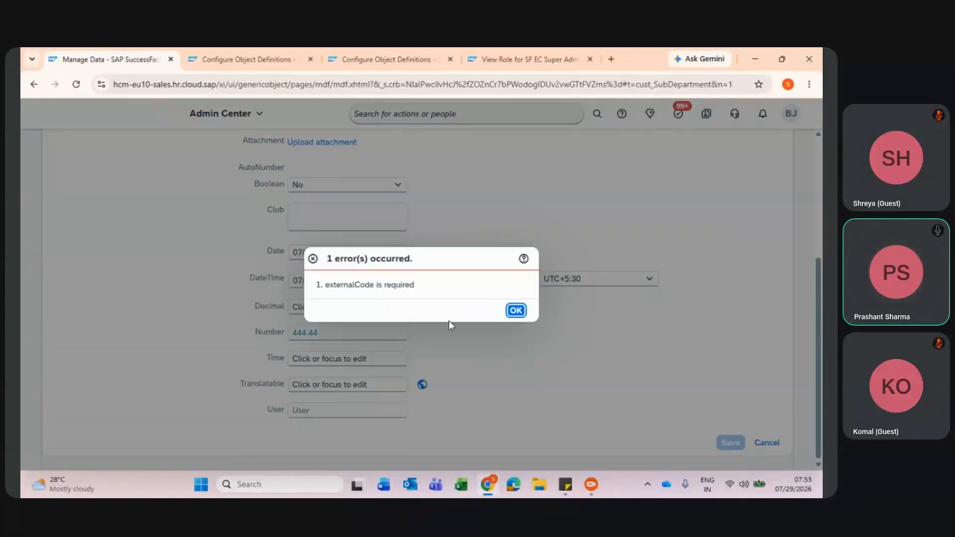
{"action": "left_click", "coordinate": [515, 311]}
- Try the value Subdepartment in the externalCode field and dismiss the dialog
{"action": "left_click", "coordinate": [366, 263]}
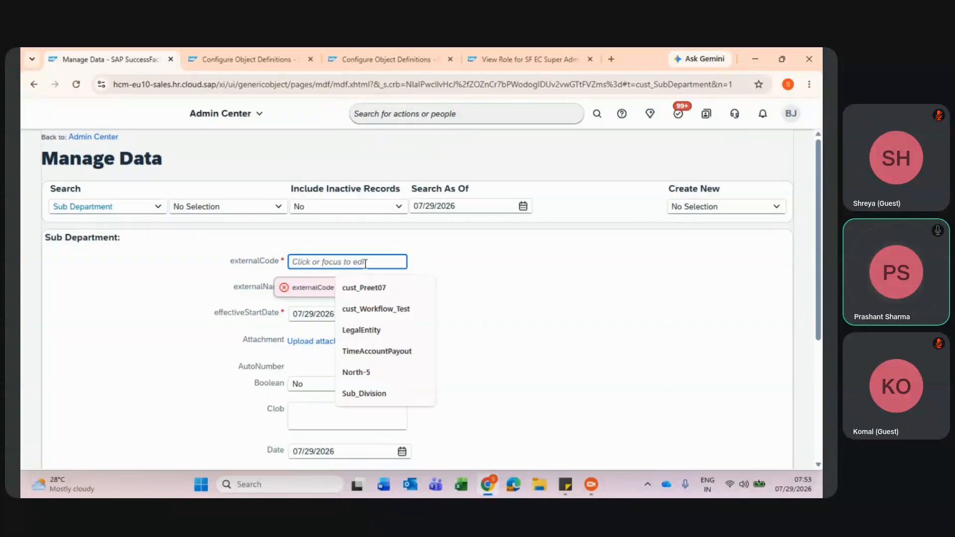
{"action": "type", "text": "Sub"}
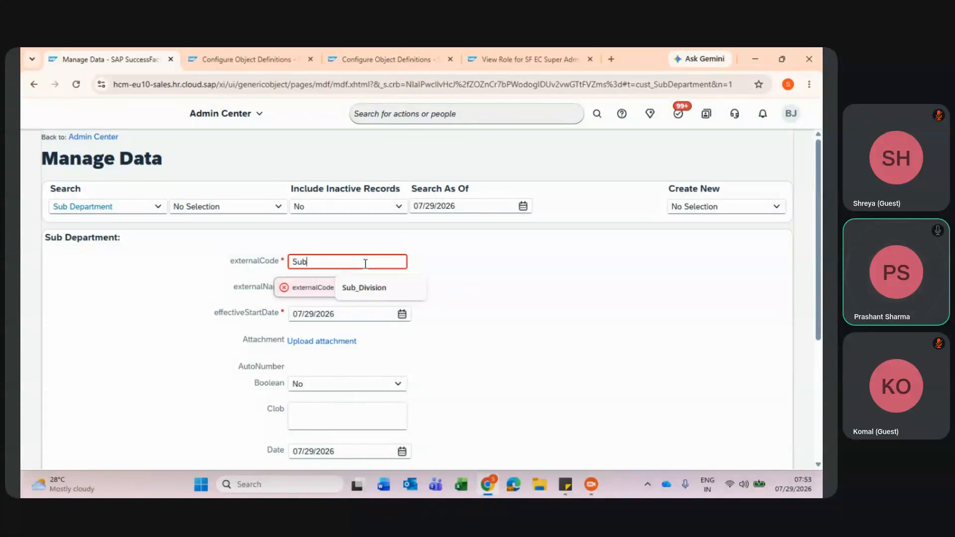
{"action": "type", "text": "department"}
{"action": "left_click", "coordinate": [522, 350]}
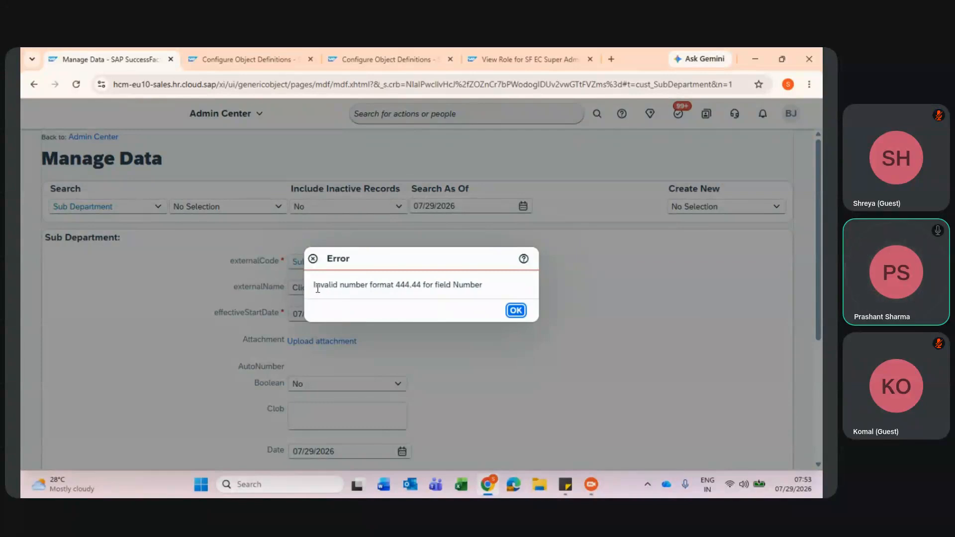
{"action": "left_click", "coordinate": [516, 311]}
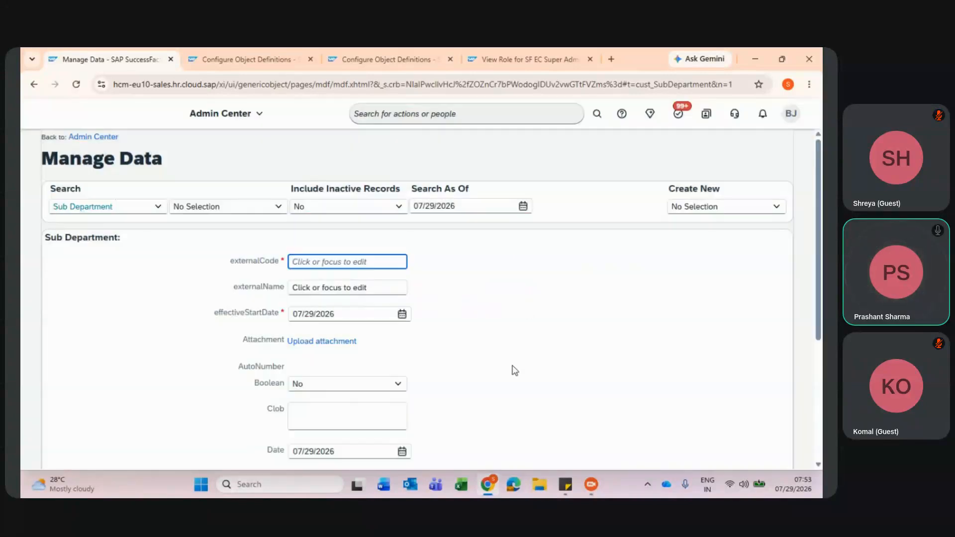
- Set the Number field to 444 and enter Sub in the externalCode field
{"action": "scroll", "coordinate": [512, 369], "scroll_direction": "down", "scroll_amount": 4}
{"action": "left_click", "coordinate": [336, 334]}
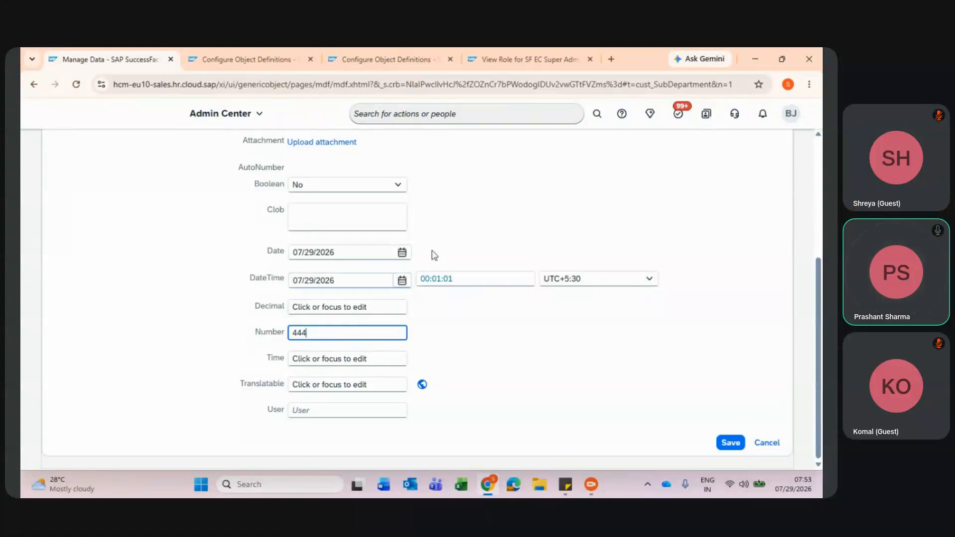
{"action": "scroll", "coordinate": [479, 216], "scroll_direction": "up", "scroll_amount": 4}
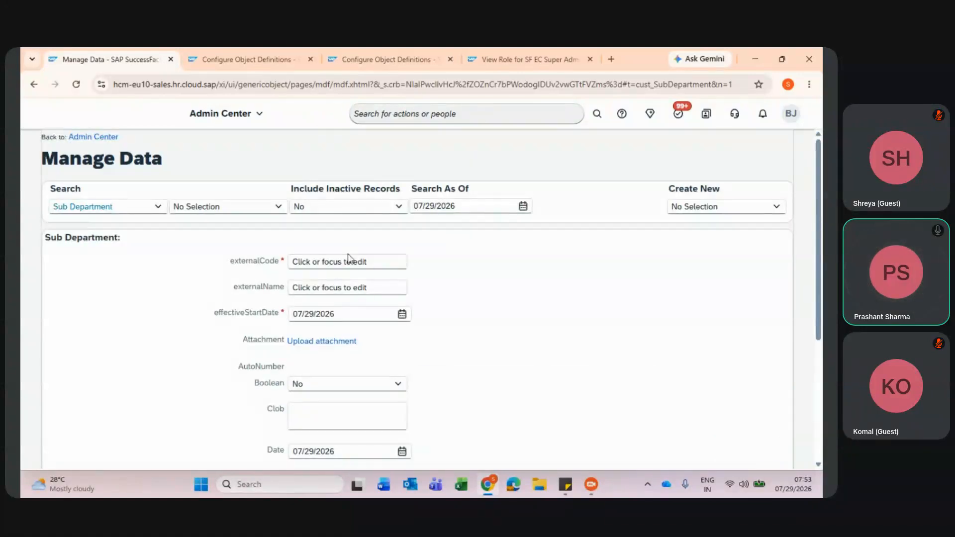
{"action": "left_click", "coordinate": [349, 261]}
{"action": "type", "text": "Sub"}
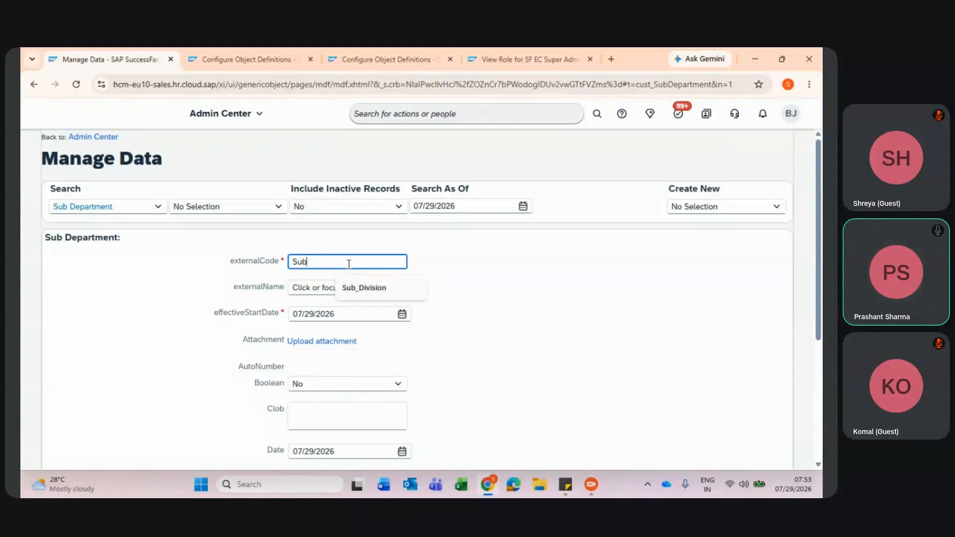
{"action": "left_click", "coordinate": [631, 384]}
- Enter 444 in the Decimal field of the Sub Department record
{"action": "scroll", "coordinate": [634, 384], "scroll_direction": "down", "scroll_amount": 4}
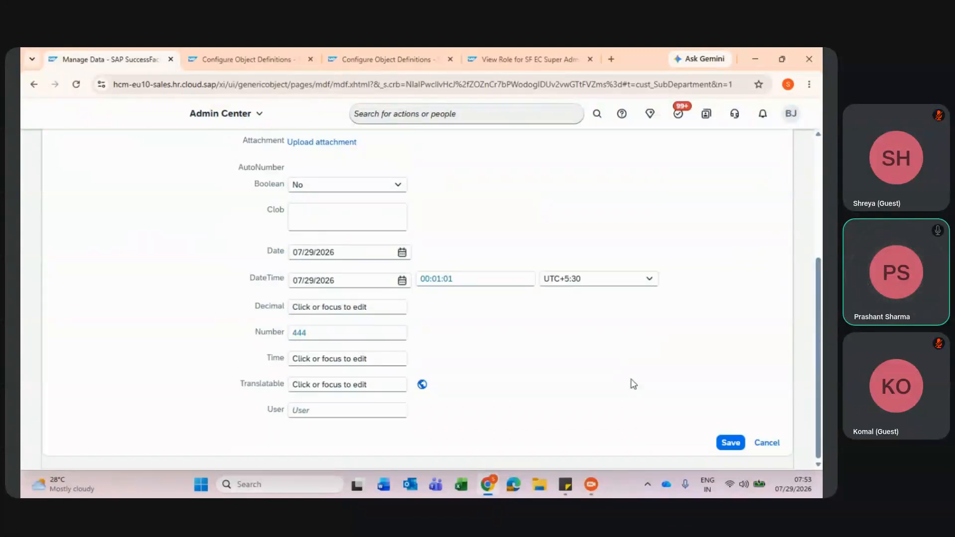
{"action": "left_click", "coordinate": [380, 307]}
{"action": "type", "text": "444"}
{"action": "left_click", "coordinate": [462, 386]}
- Complete the externalCode as Subdepartment and extend the Decimal field's value to 444.666
{"action": "scroll", "coordinate": [435, 166], "scroll_direction": "up", "scroll_amount": 4}
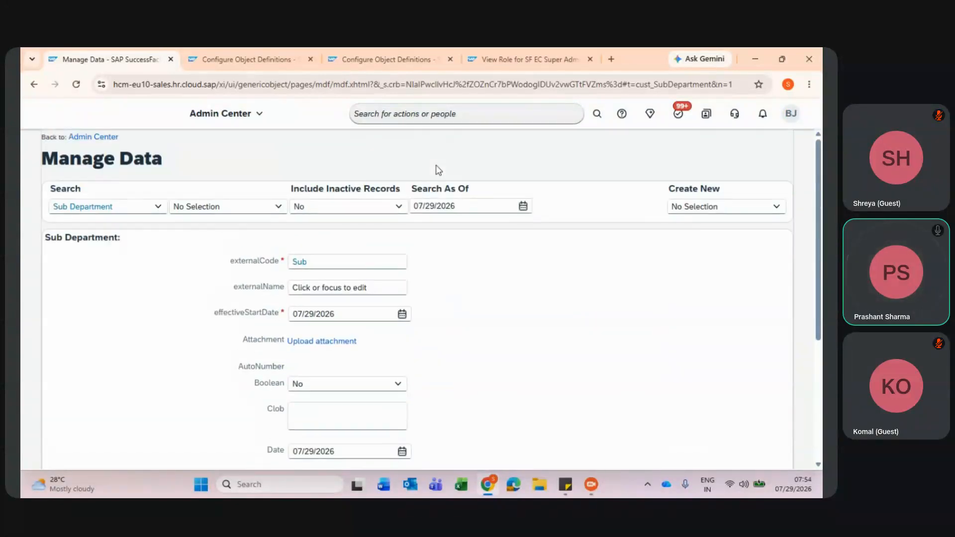
{"action": "left_click", "coordinate": [366, 269]}
{"action": "type", "text": "de"}
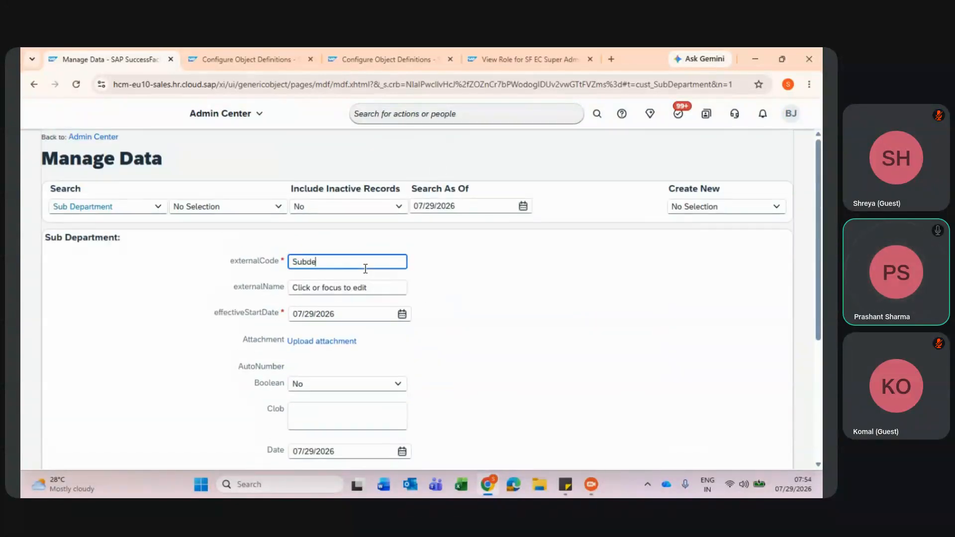
{"action": "type", "text": "partment"}
{"action": "scroll", "coordinate": [537, 313], "scroll_direction": "down", "scroll_amount": 4}
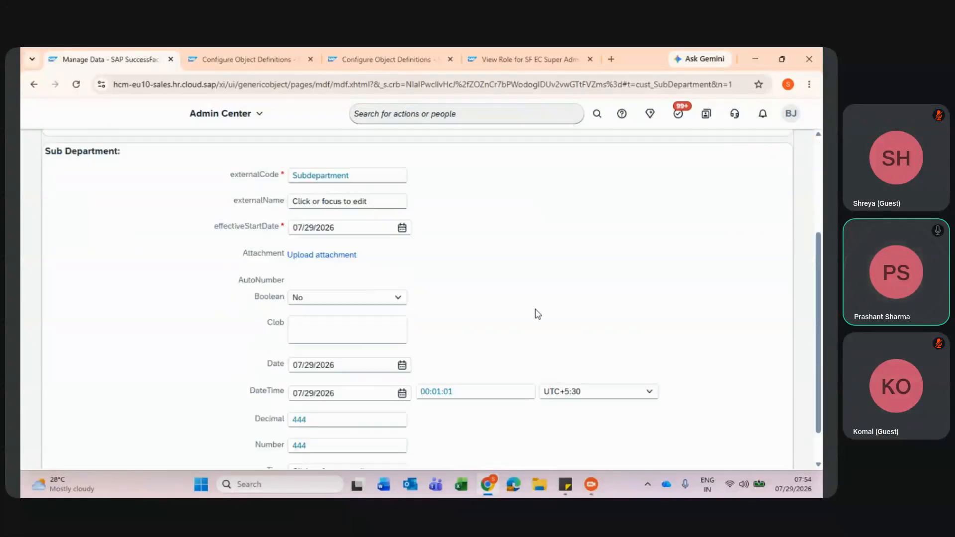
{"action": "left_click", "coordinate": [380, 312]}
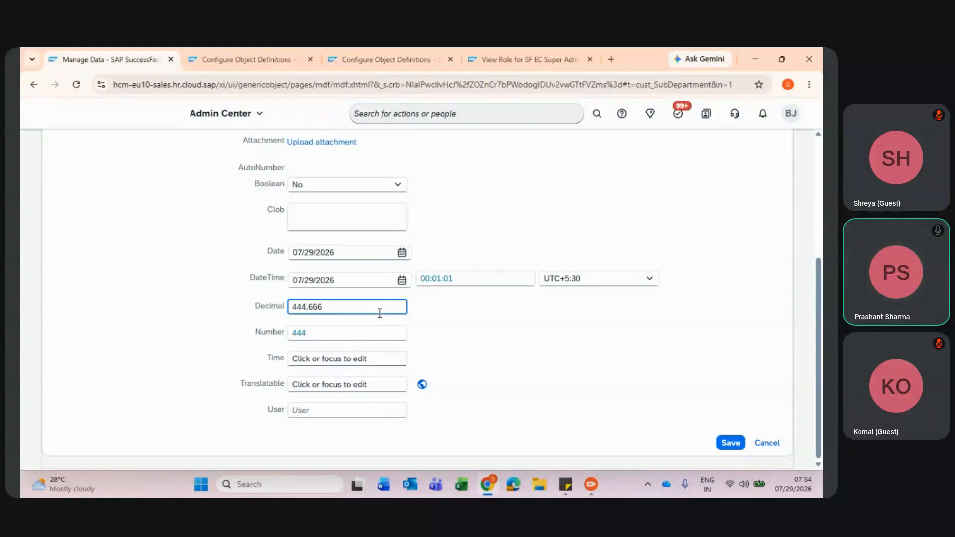
- Try the value 01:01:01 in the Time field and clear it
{"action": "left_click", "coordinate": [372, 358]}
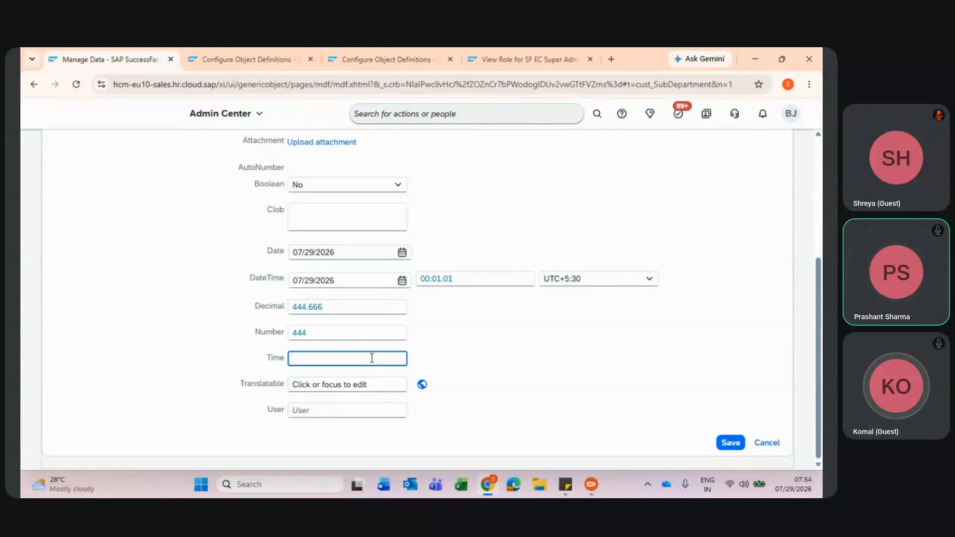
{"action": "type", "text": "01:01:01"}
{"action": "left_click", "coordinate": [400, 358]}
{"action": "key", "text": "shift+Left"}
{"action": "key", "text": "shift+Left"}
{"action": "key", "text": "BackSpace"}
{"action": "key", "text": "BackSpace"}
{"action": "key", "text": "BackSpace"}
{"action": "key", "text": "BackSpace"}
- Try the value 09:00:am in the Time field
{"action": "type", "text": "09:18"}
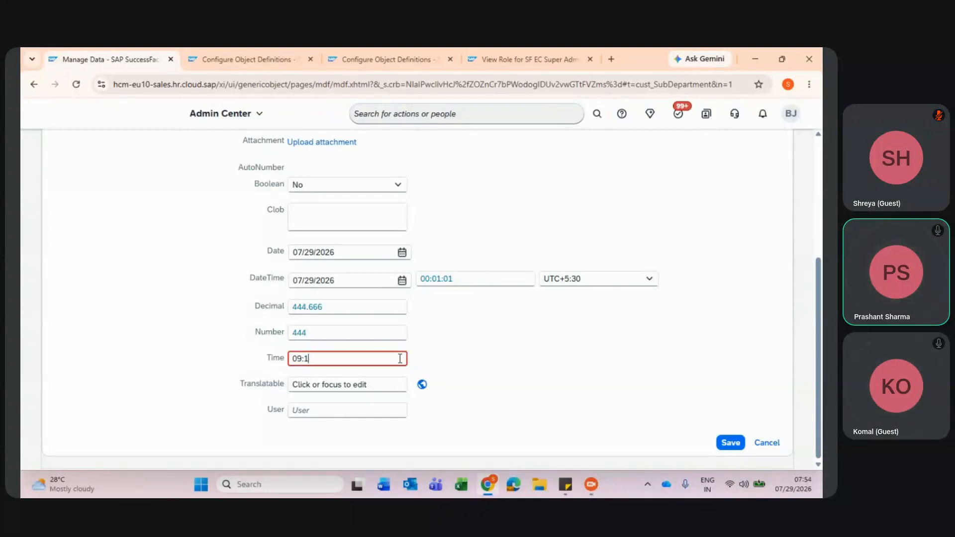
{"action": "key", "text": "BackSpace"}
{"action": "key", "text": "BackSpace"}
{"action": "type", "text": "00:"}
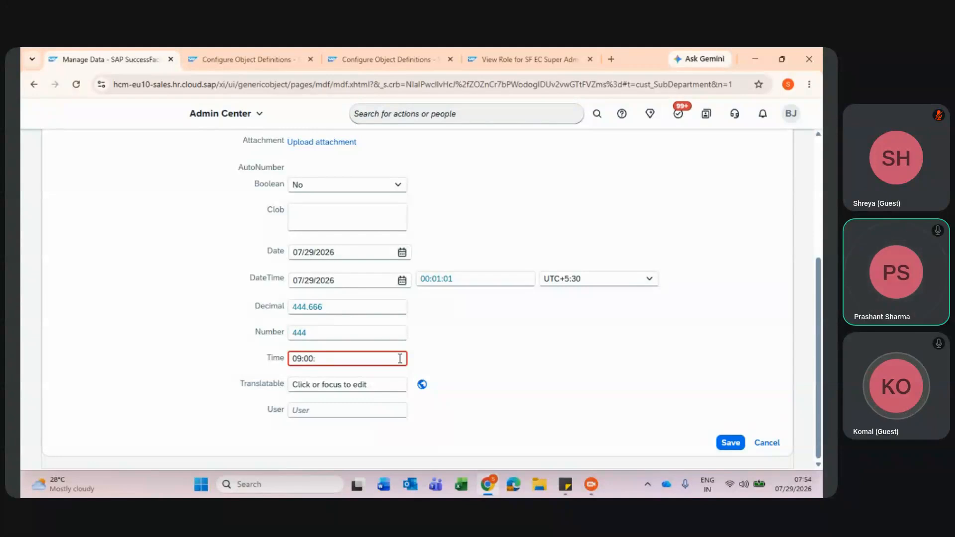
{"action": "type", "text": "am"}
{"action": "left_click", "coordinate": [480, 397]}
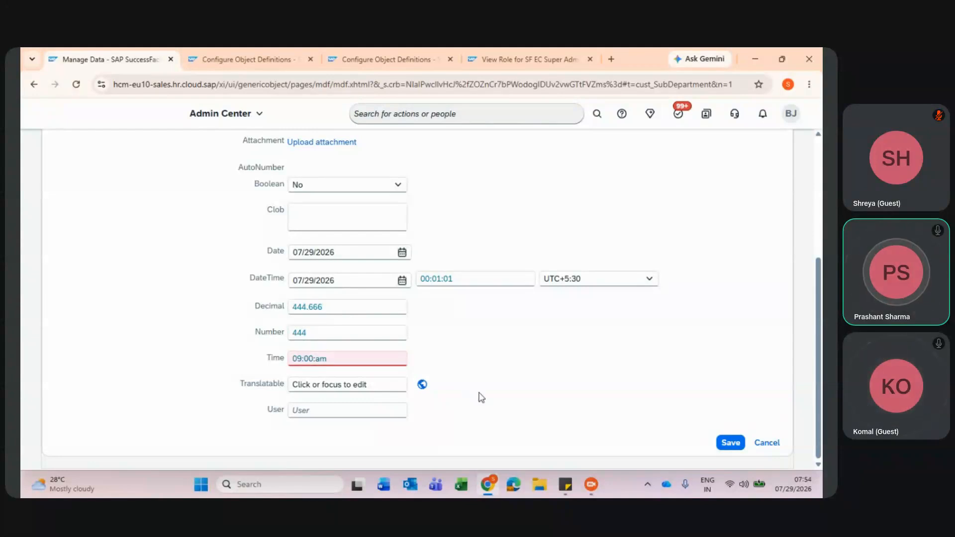
- Remove the am suffix from the Time field and try the value 09:00
{"action": "left_click", "coordinate": [395, 362]}
{"action": "key", "text": "BackSpace"}
{"action": "key", "text": "BackSpace"}
{"action": "key", "text": "BackSpace"}
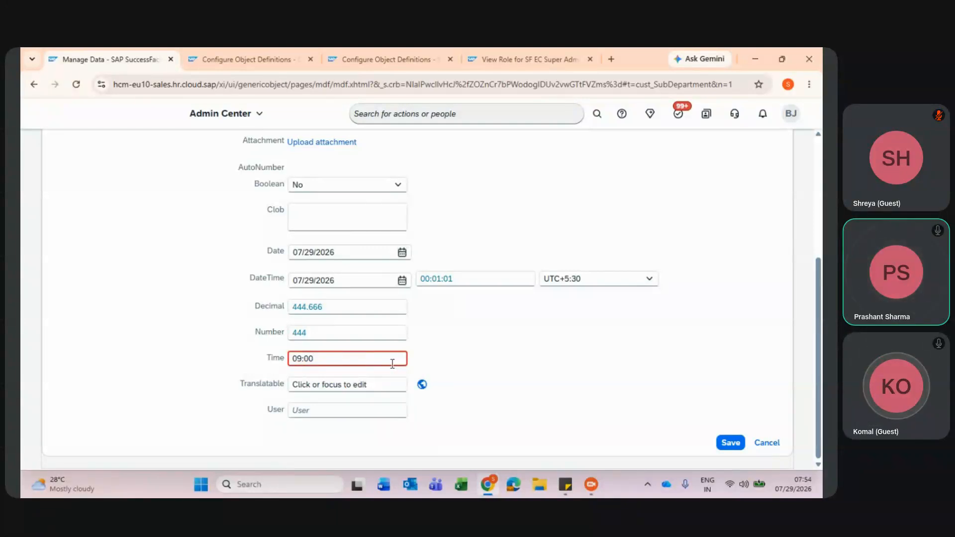
{"action": "left_click", "coordinate": [508, 377]}
- Set the Time field to 09:20:00 am
{"action": "double_click", "coordinate": [342, 356]}
{"action": "left_click", "coordinate": [342, 356]}
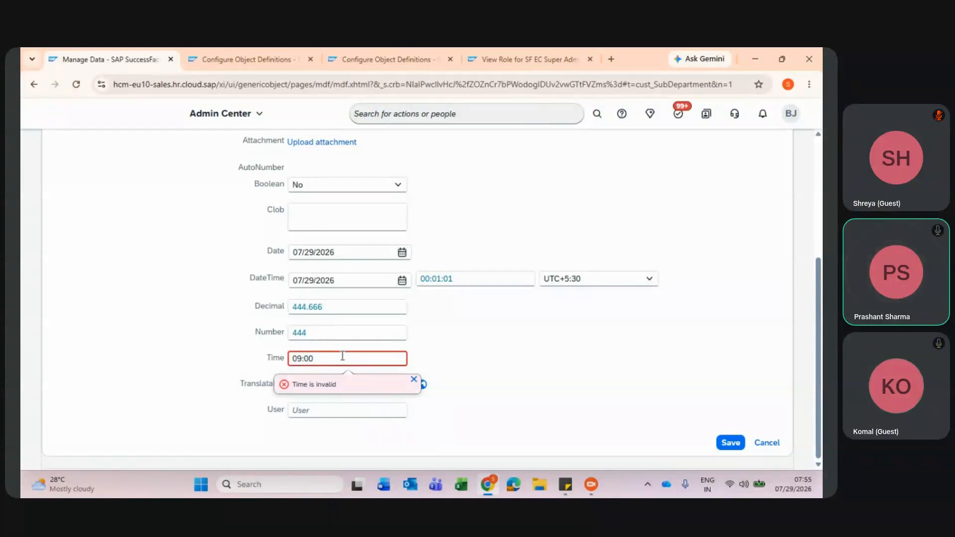
{"action": "key", "text": "BackSpace"}
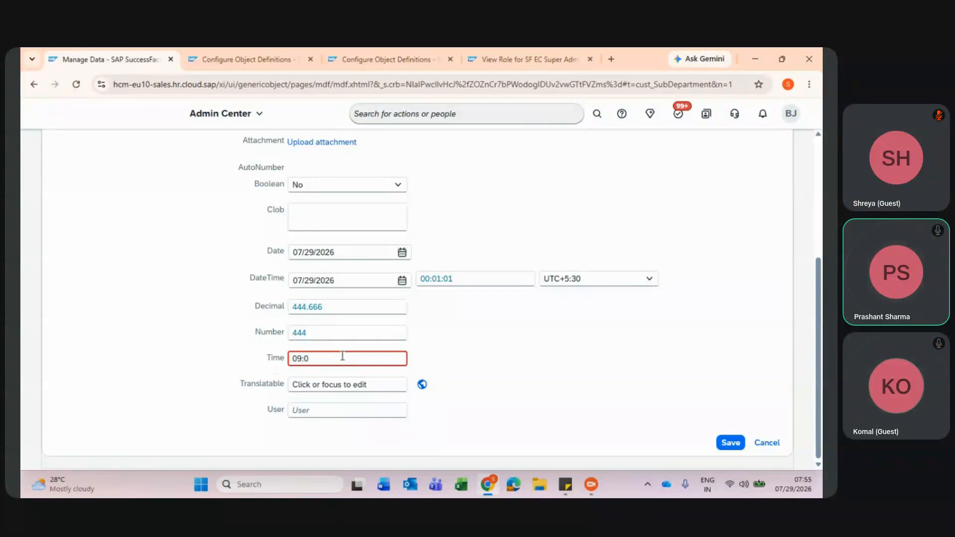
{"action": "type", "text": "20:00 am"}
{"action": "left_click", "coordinate": [482, 379]}
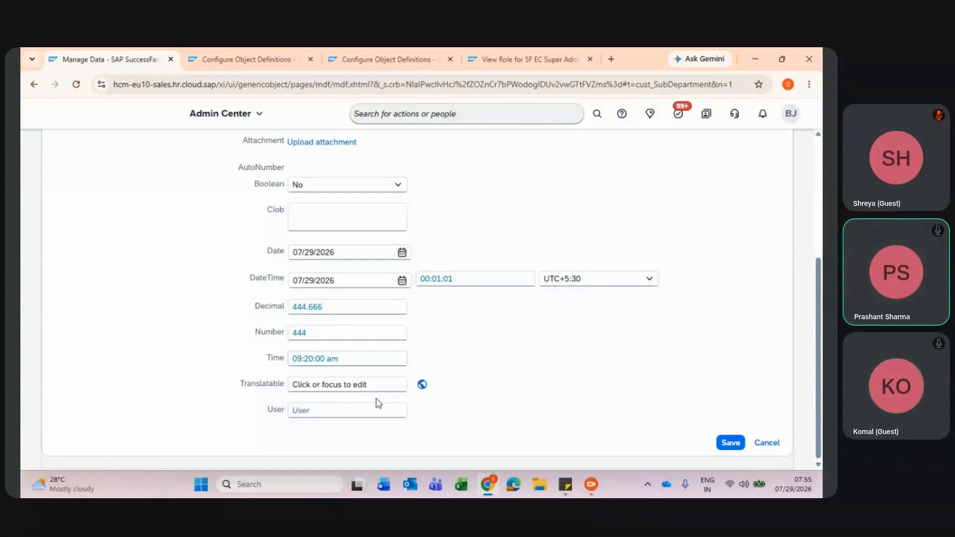
- Review the filled-in fields and inspect the Translatable field's translations dialog, closing it without entering any values
{"action": "scroll", "coordinate": [397, 387], "scroll_direction": "up", "scroll_amount": 4}
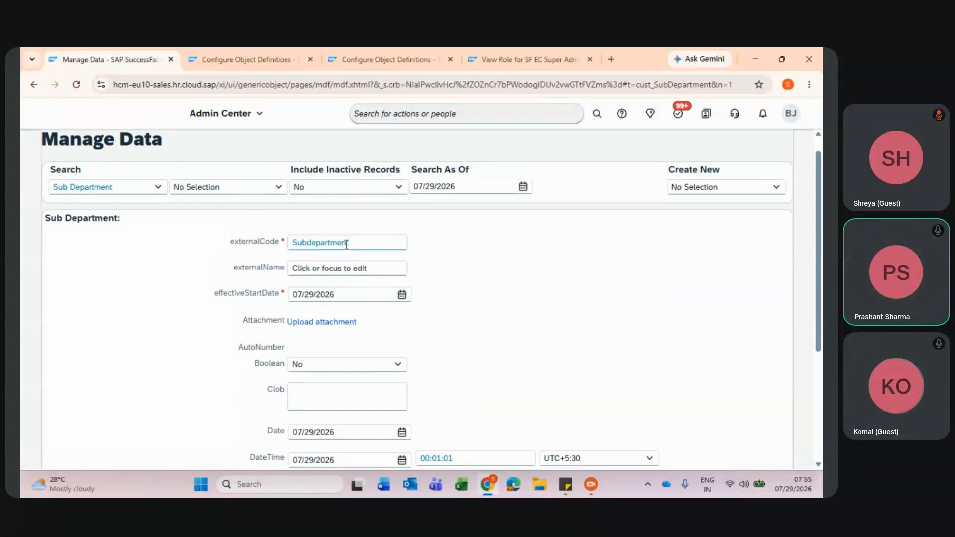
{"action": "scroll", "coordinate": [336, 259], "scroll_direction": "down", "scroll_amount": 2}
{"action": "scroll", "coordinate": [337, 259], "scroll_direction": "down", "scroll_amount": 1}
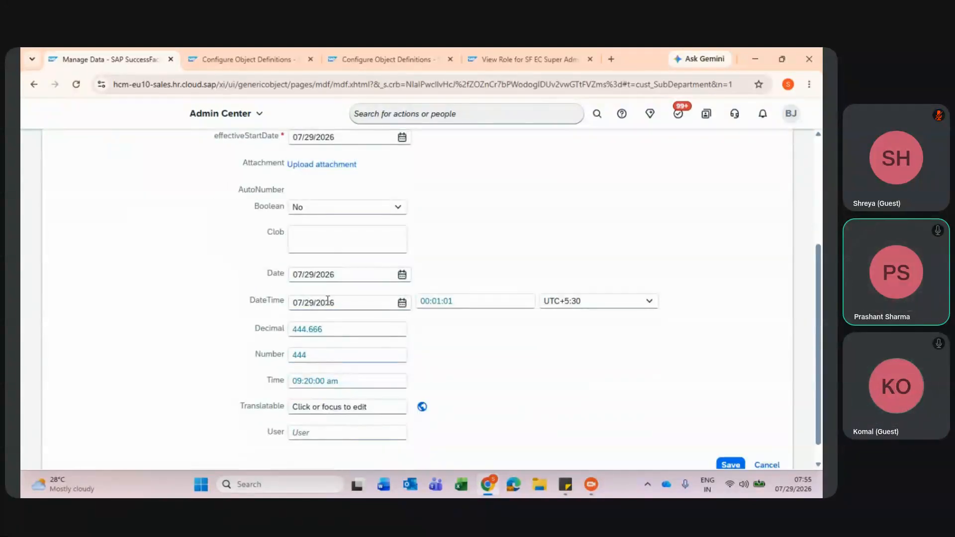
{"action": "left_click", "coordinate": [422, 407]}
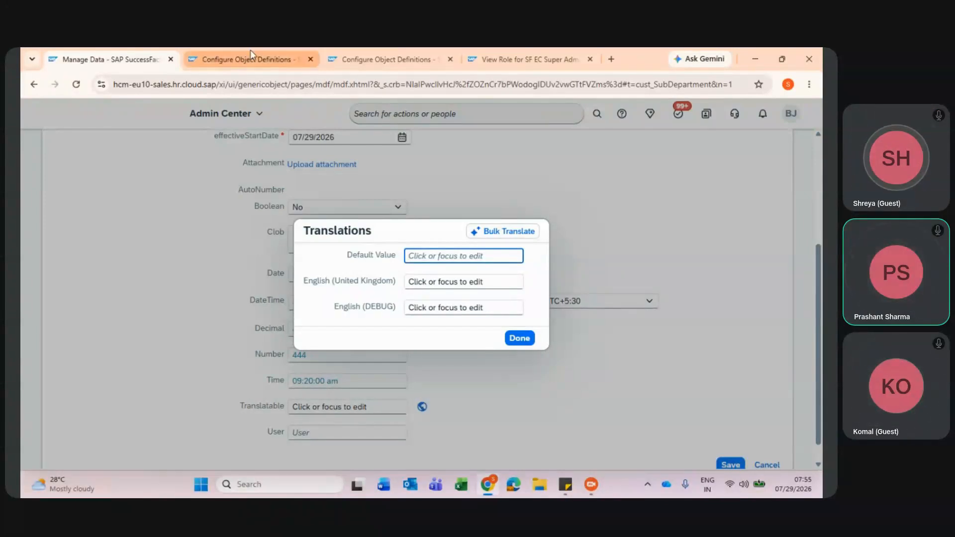
{"action": "left_click", "coordinate": [528, 339]}
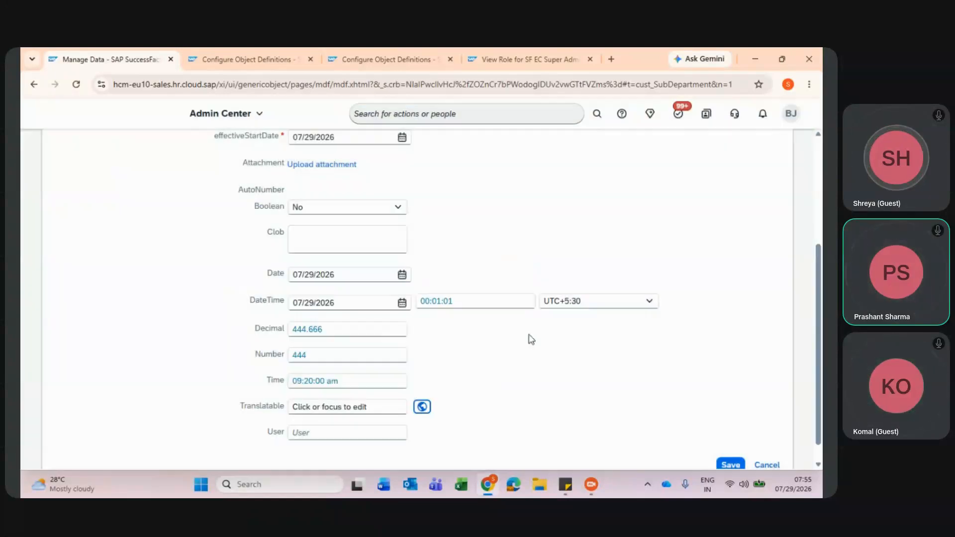
{"action": "left_click", "coordinate": [422, 407]}
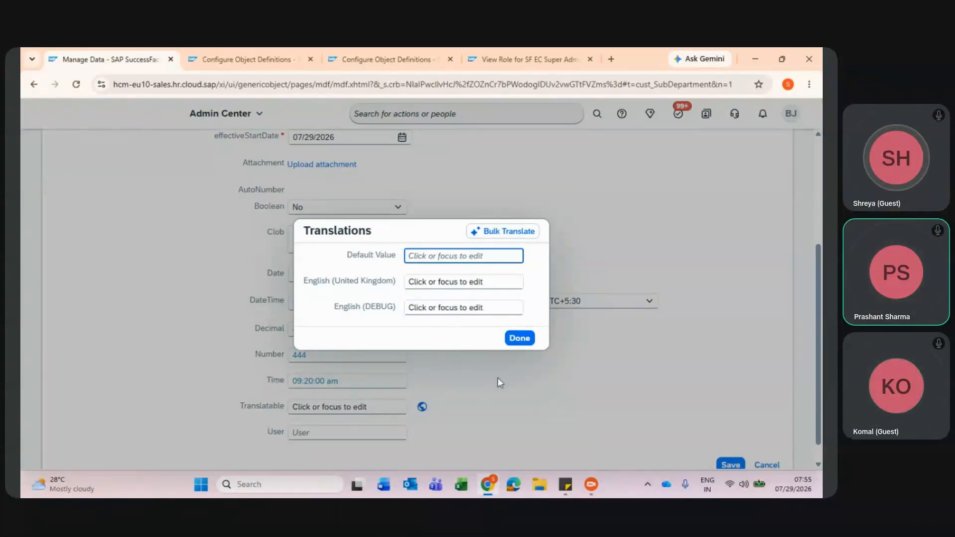
{"action": "left_click", "coordinate": [520, 339]}
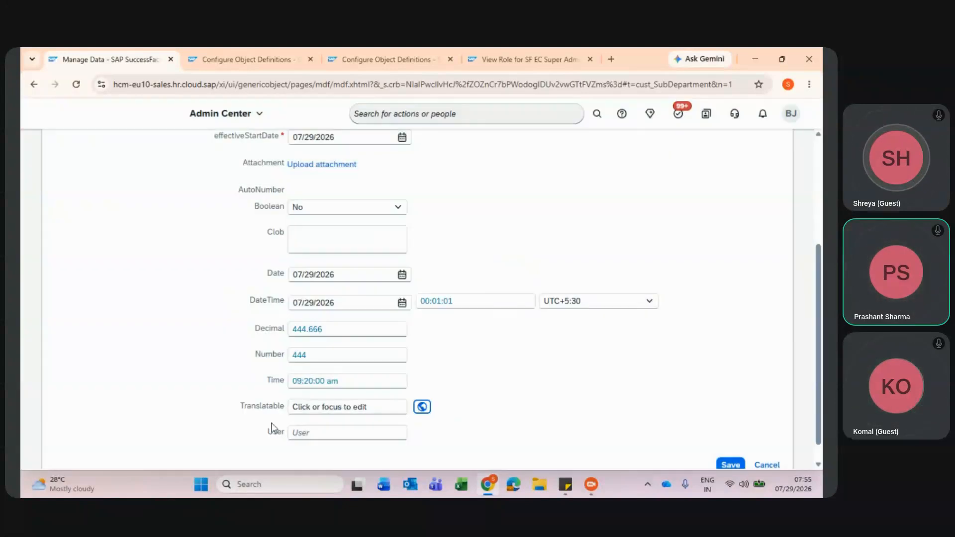
{"action": "scroll", "coordinate": [321, 398], "scroll_direction": "up", "scroll_amount": 1}
{"action": "scroll", "coordinate": [322, 398], "scroll_direction": "down", "scroll_amount": 1}
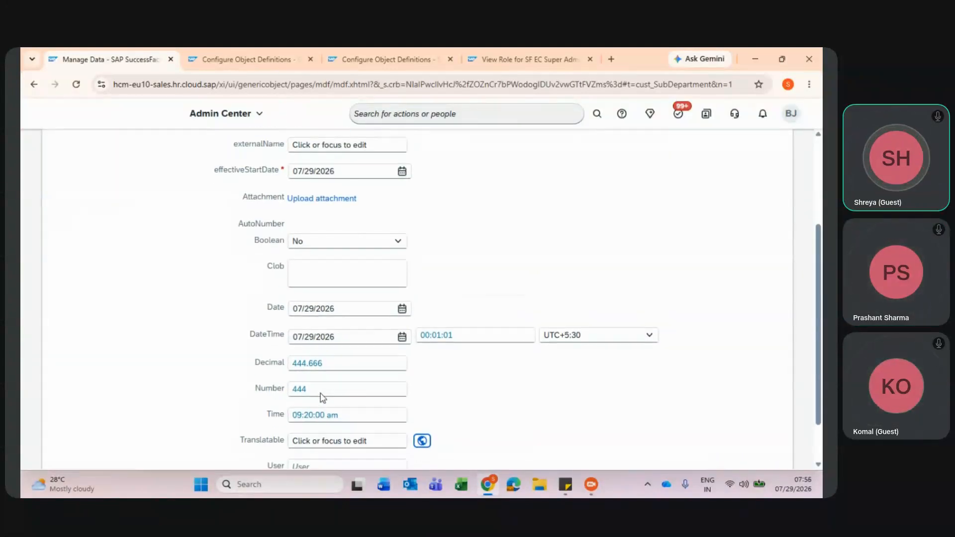
{"action": "scroll", "coordinate": [322, 396], "scroll_direction": "down", "scroll_amount": 2}
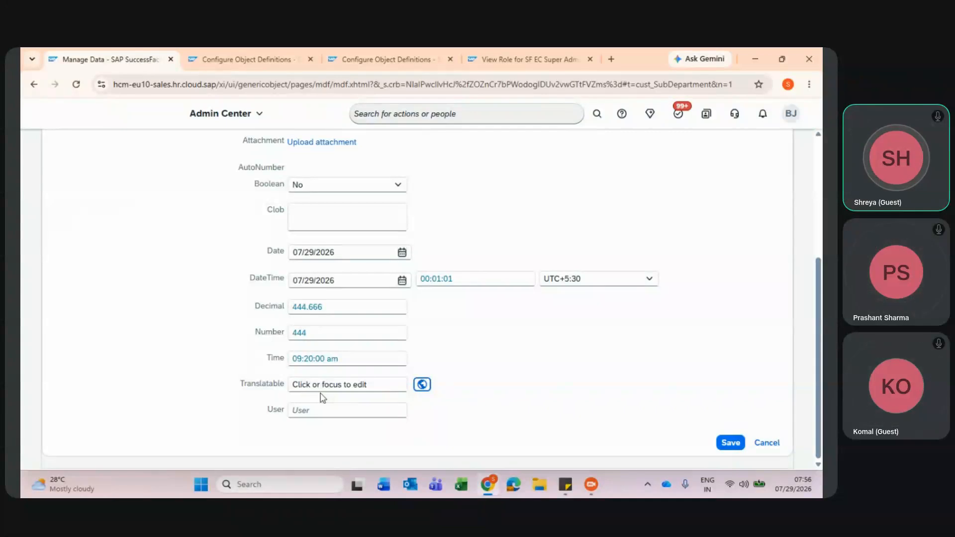
- Try to bulk translate the Translatable field's empty values from its translations dialog, and close the dialog
{"action": "scroll", "coordinate": [323, 398], "scroll_direction": "up", "scroll_amount": 3}
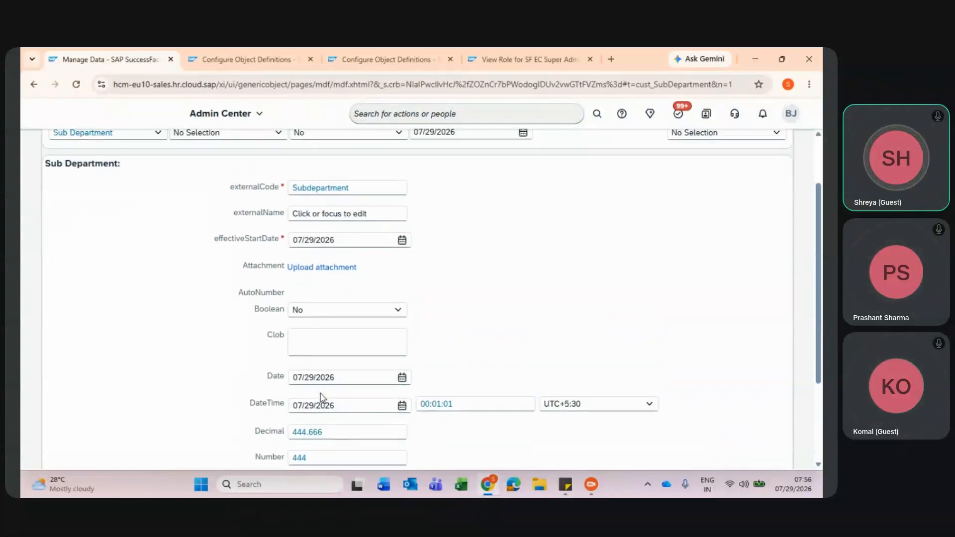
{"action": "scroll", "coordinate": [322, 398], "scroll_direction": "down", "scroll_amount": 3}
{"action": "scroll", "coordinate": [322, 398], "scroll_direction": "down", "scroll_amount": 1}
{"action": "left_click", "coordinate": [422, 385]}
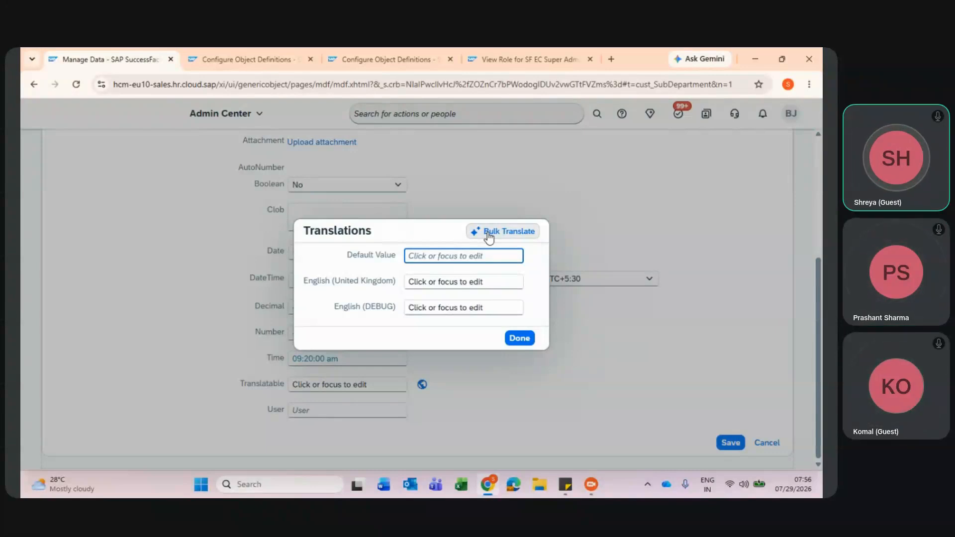
{"action": "left_click", "coordinate": [489, 237]}
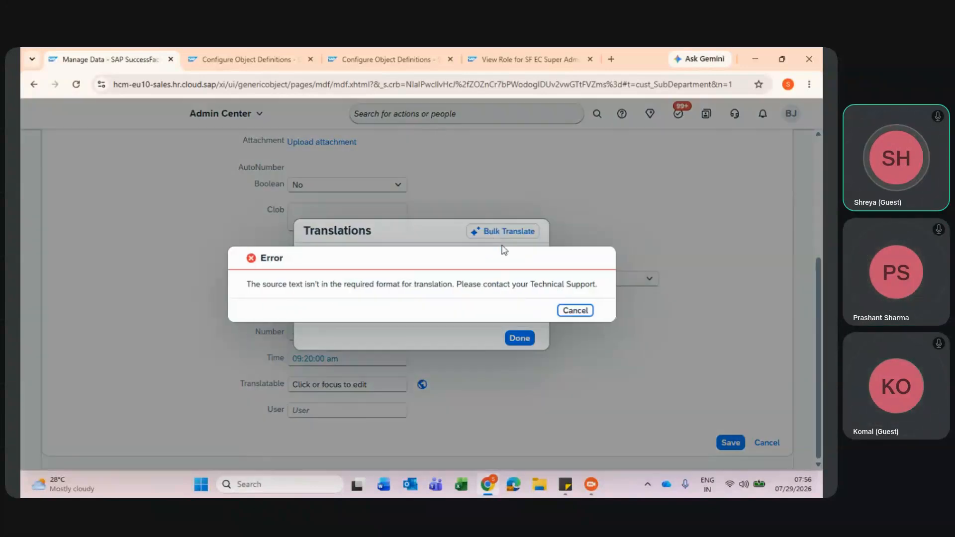
{"action": "left_click", "coordinate": [564, 311]}
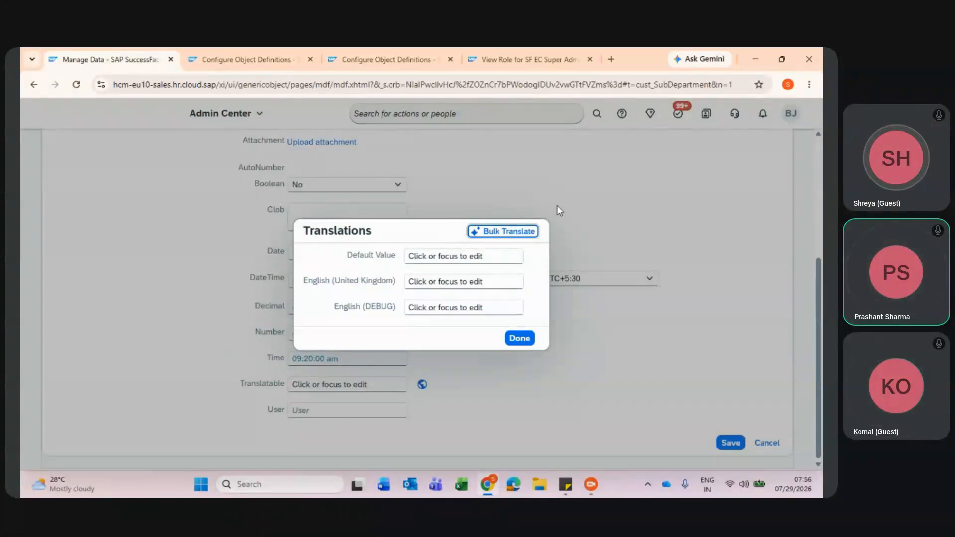
{"action": "left_click", "coordinate": [518, 339]}
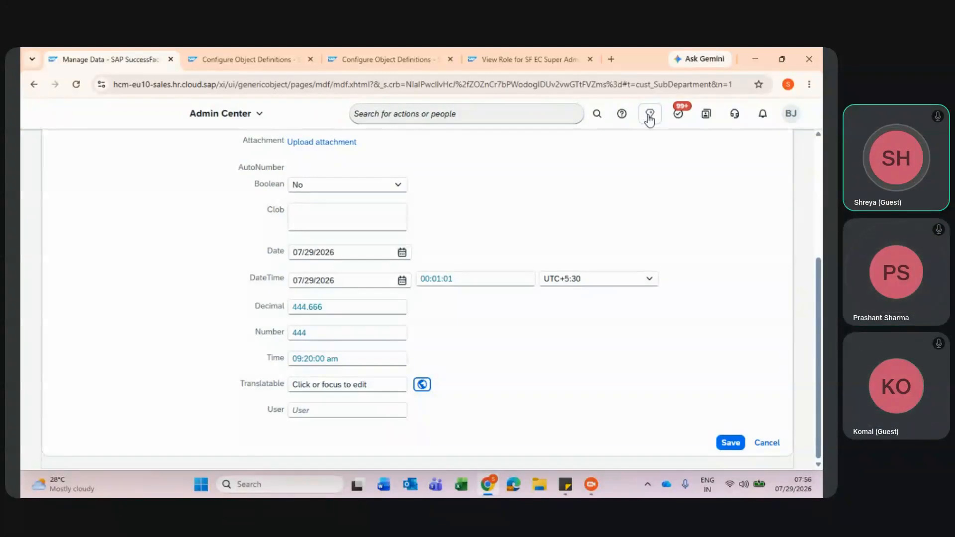
- Inspect the Joule assistant's sign-in form, the account options and the Translatable field's translations dialog without entering anything
{"action": "left_click", "coordinate": [650, 116]}
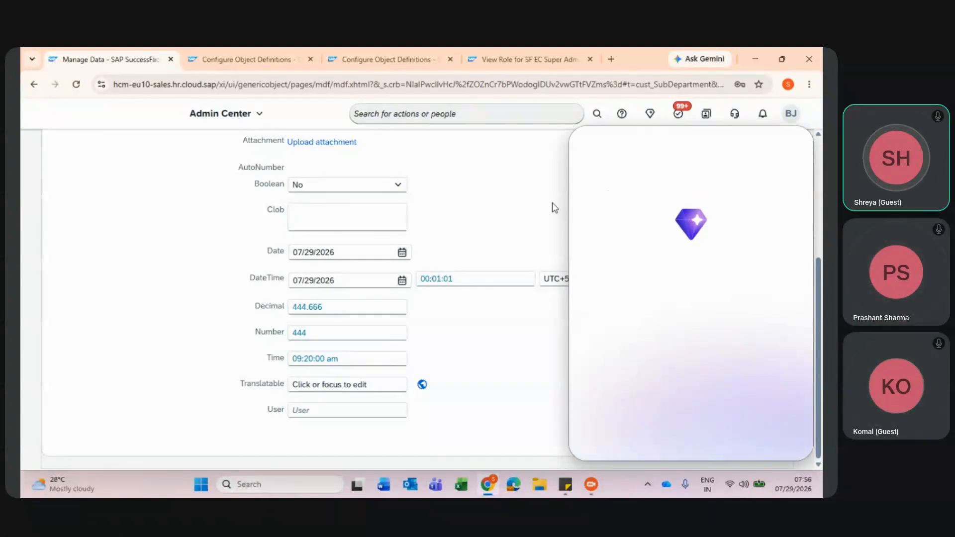
{"action": "left_click", "coordinate": [423, 387]}
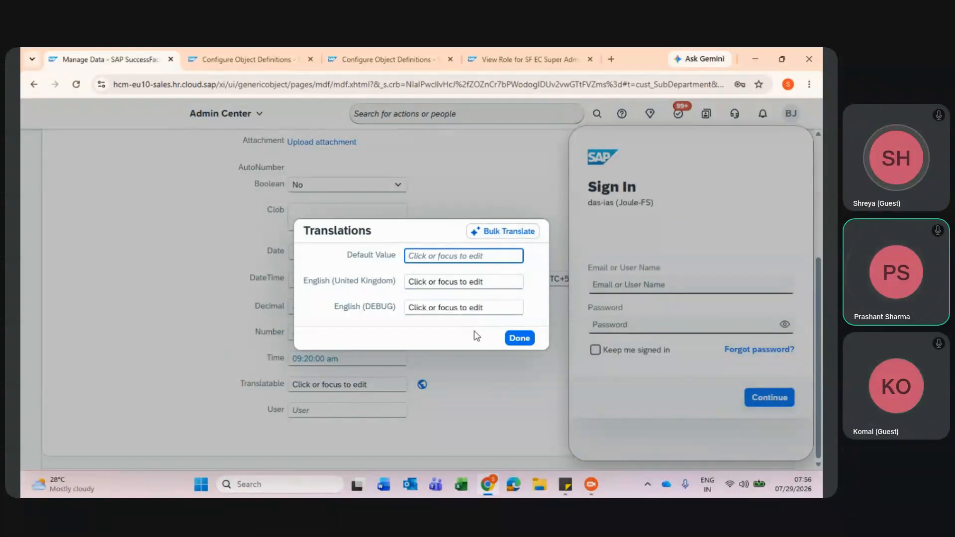
{"action": "left_click", "coordinate": [515, 343]}
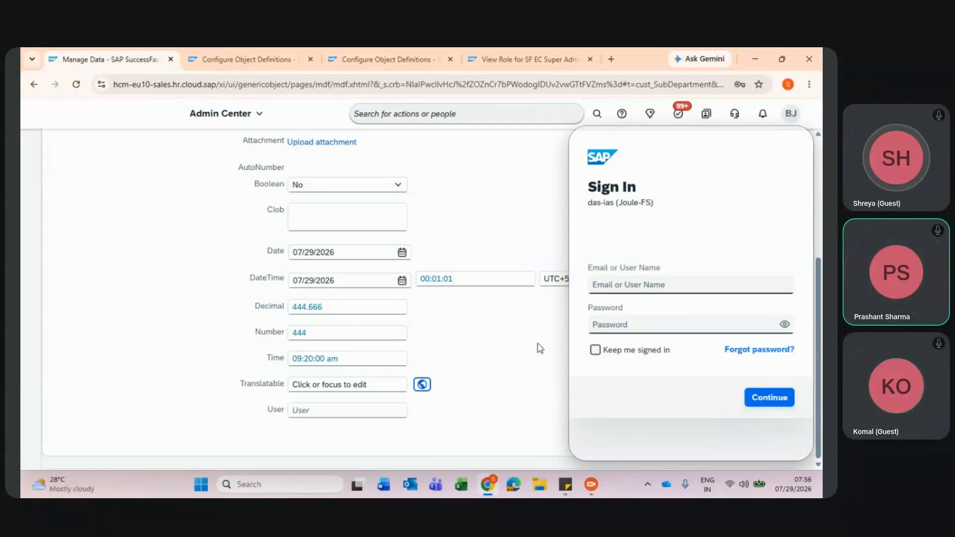
{"action": "left_click", "coordinate": [500, 175]}
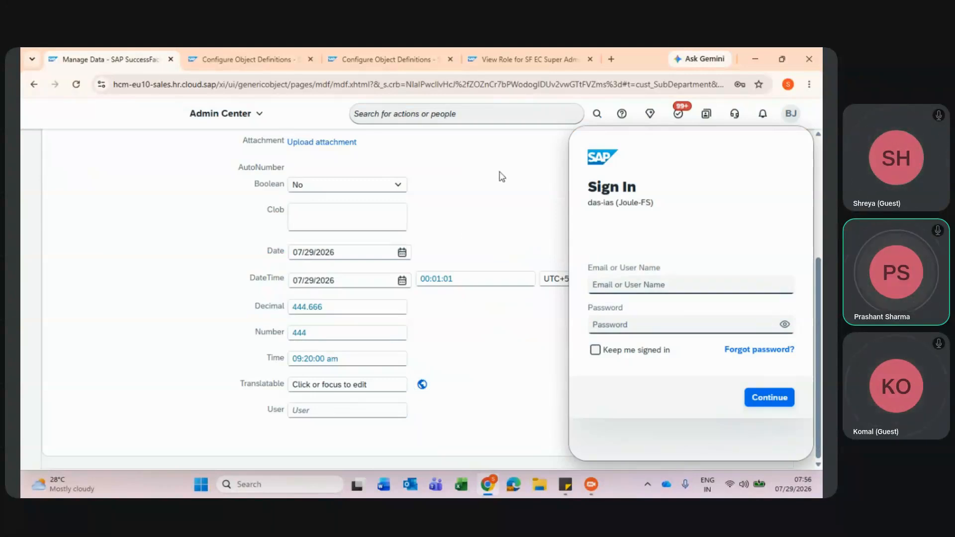
{"action": "left_click", "coordinate": [651, 114]}
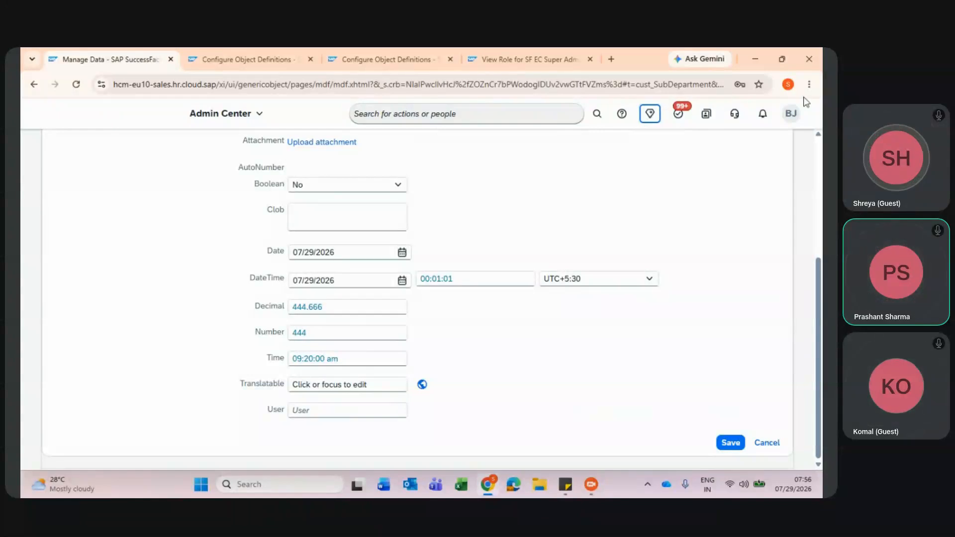
{"action": "left_click", "coordinate": [794, 116]}
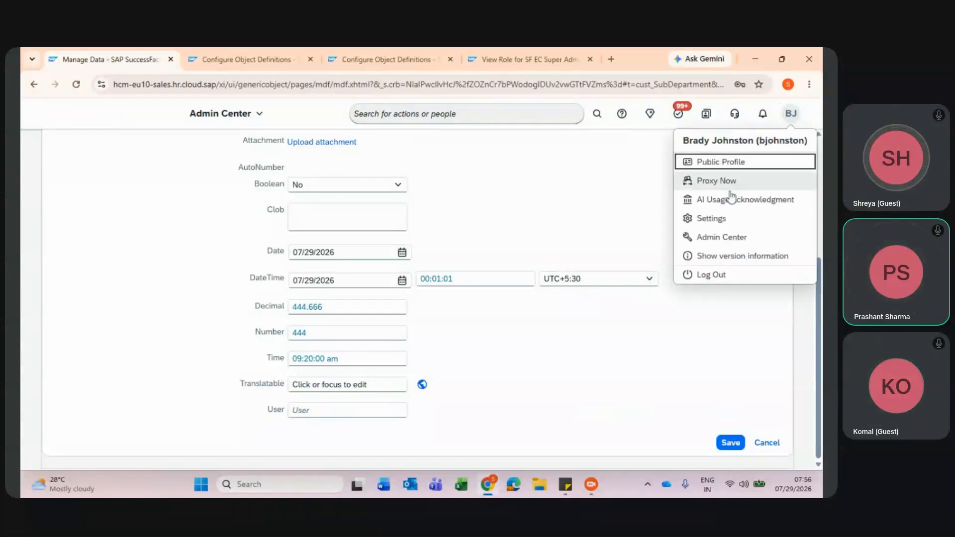
{"action": "left_click", "coordinate": [605, 176]}
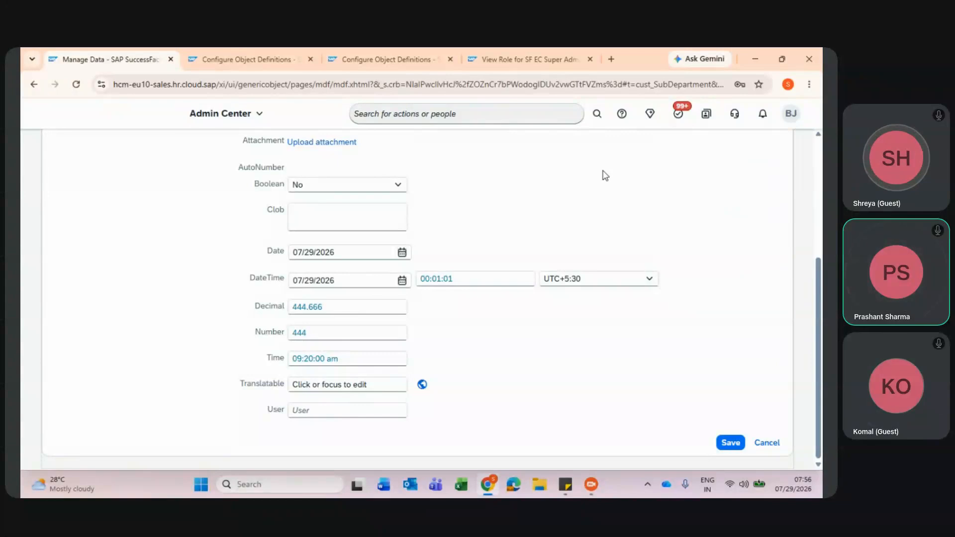
{"action": "left_click", "coordinate": [643, 114]}
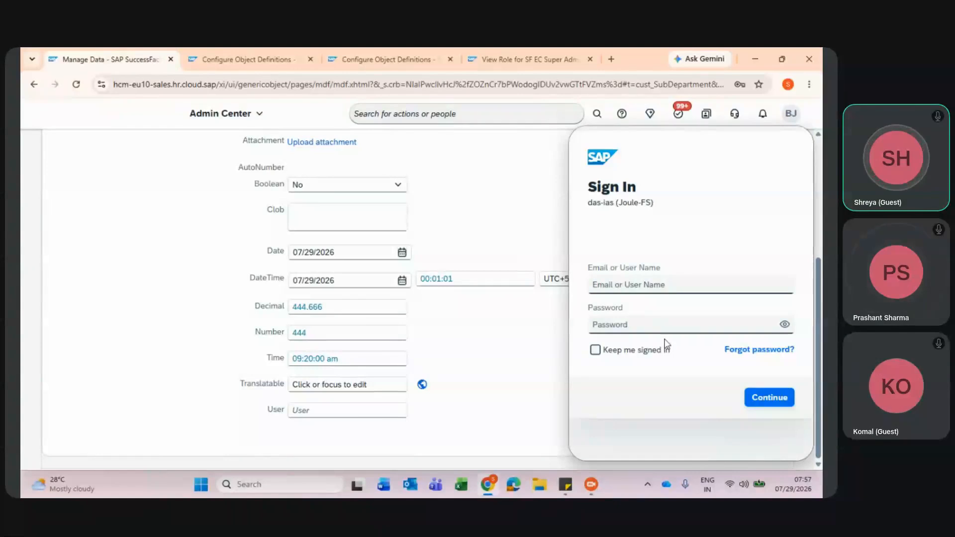
{"action": "left_click", "coordinate": [651, 113]}
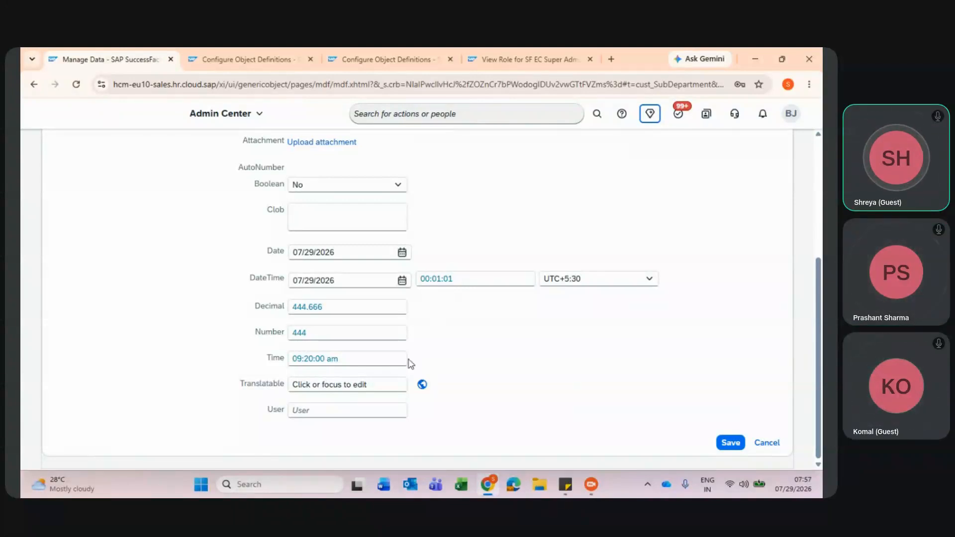
{"action": "left_click", "coordinate": [422, 385]}
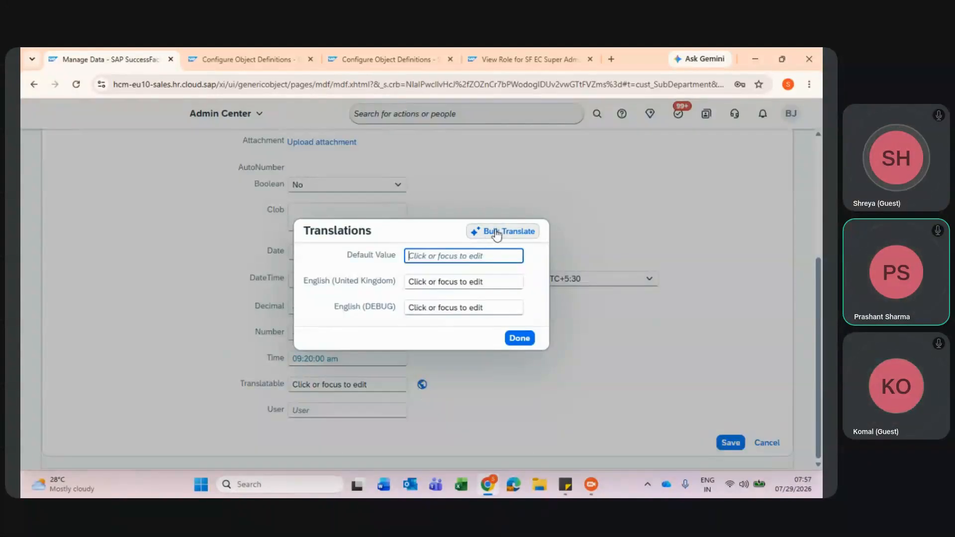
{"action": "left_click", "coordinate": [519, 338]}
- Search the User field by first name and select the matching test user
{"action": "left_click", "coordinate": [352, 416]}
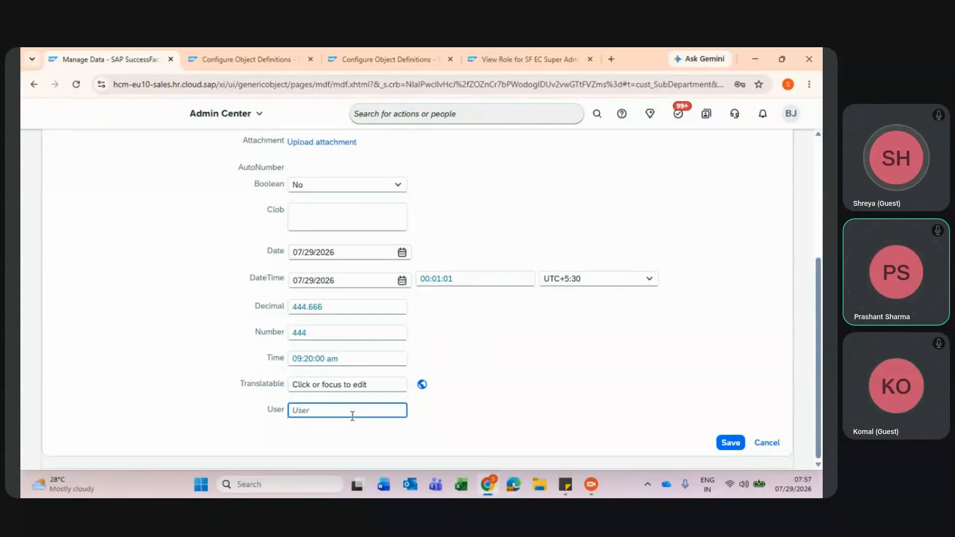
{"action": "left_click_drag", "start_coordinate": [264, 410], "coordinate": [284, 410]}
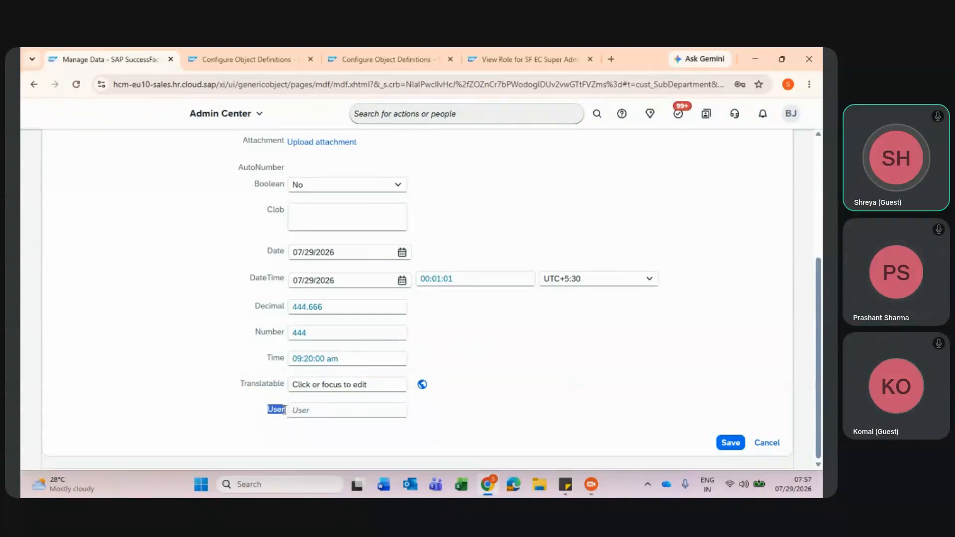
{"action": "left_click", "coordinate": [299, 410]}
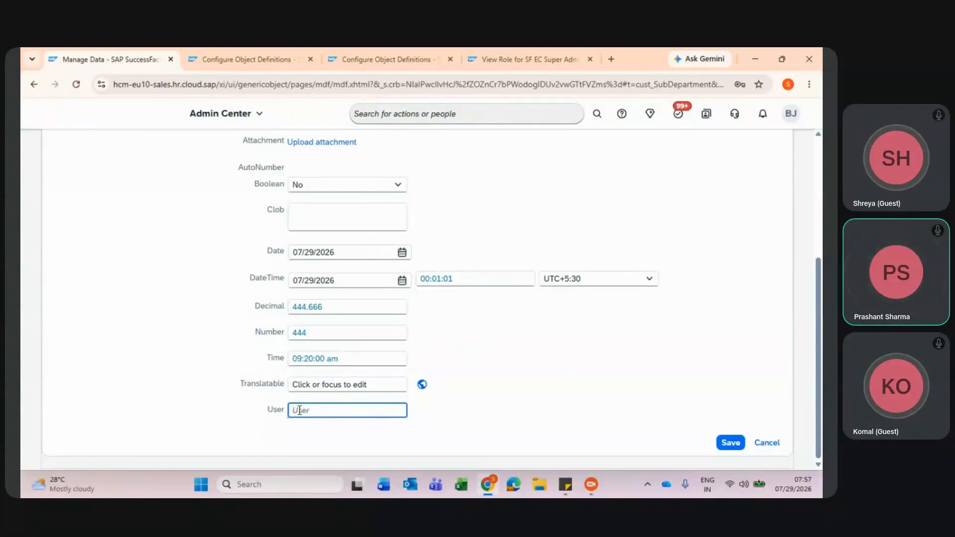
{"action": "type", "text": "anoop"}
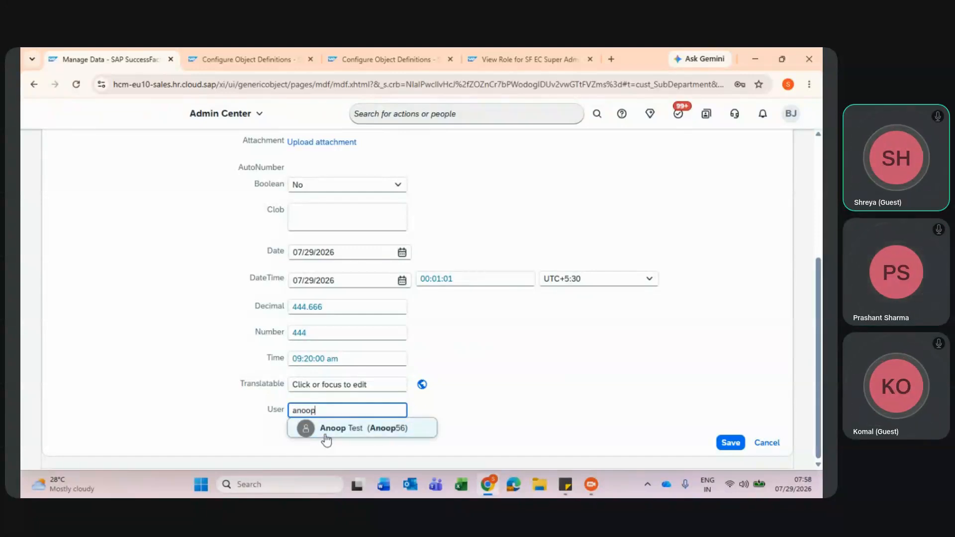
{"action": "left_click", "coordinate": [326, 434]}
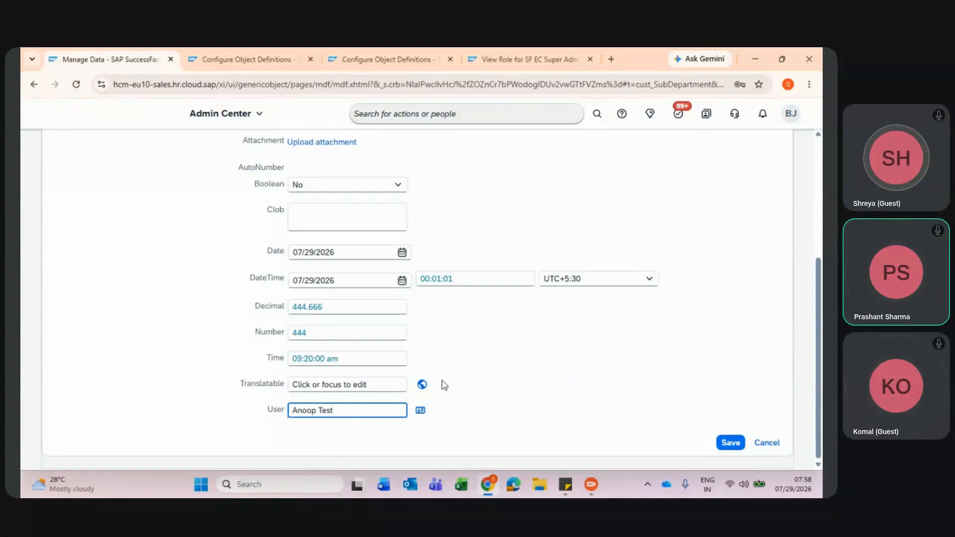
- Check the filled-in form and save the new Sub Department record
{"action": "scroll", "coordinate": [501, 364], "scroll_direction": "up", "scroll_amount": 1}
{"action": "scroll", "coordinate": [502, 366], "scroll_direction": "down", "scroll_amount": 1}
{"action": "left_click", "coordinate": [736, 443]}
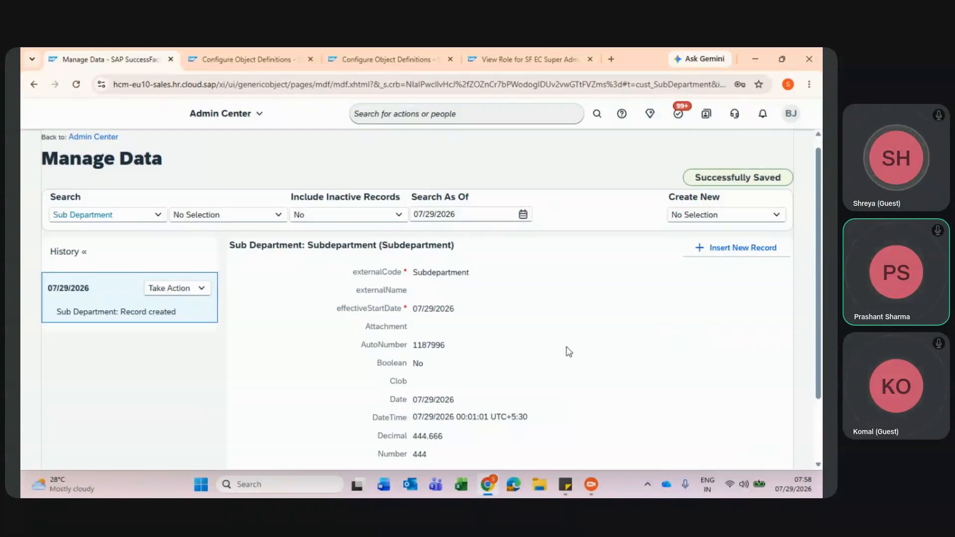
- Review the saved Sub Department record's field values and compare the record with the cust_SubDepartment object definition
{"action": "scroll", "coordinate": [569, 352], "scroll_direction": "down", "scroll_amount": 2}
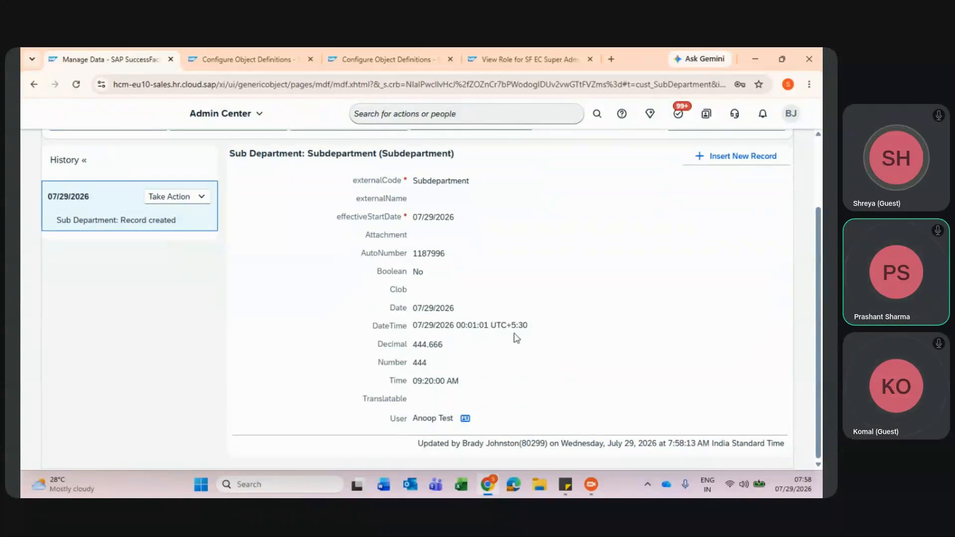
{"action": "scroll", "coordinate": [328, 258], "scroll_direction": "up", "scroll_amount": 1}
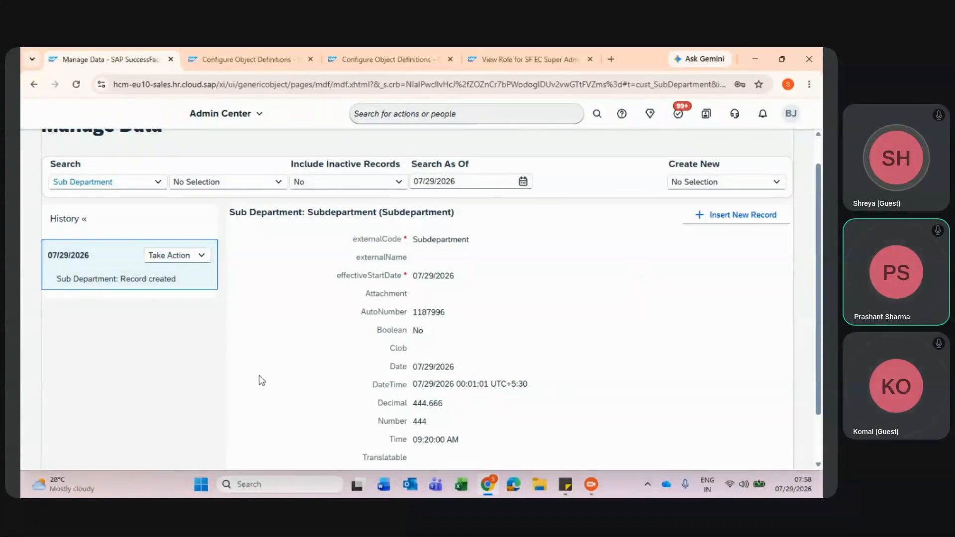
{"action": "left_click", "coordinate": [391, 52]}
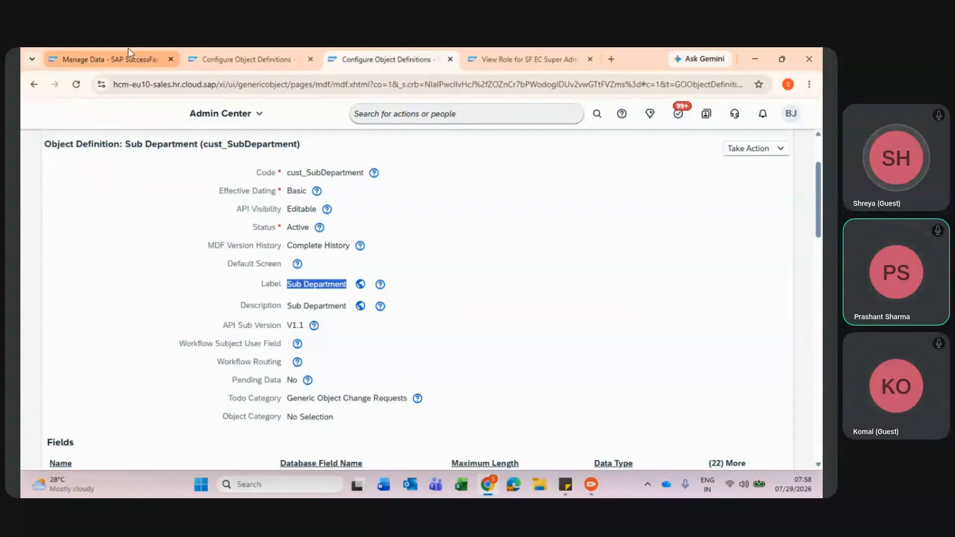
{"action": "left_click", "coordinate": [128, 48]}
{"action": "left_click", "coordinate": [394, 48]}
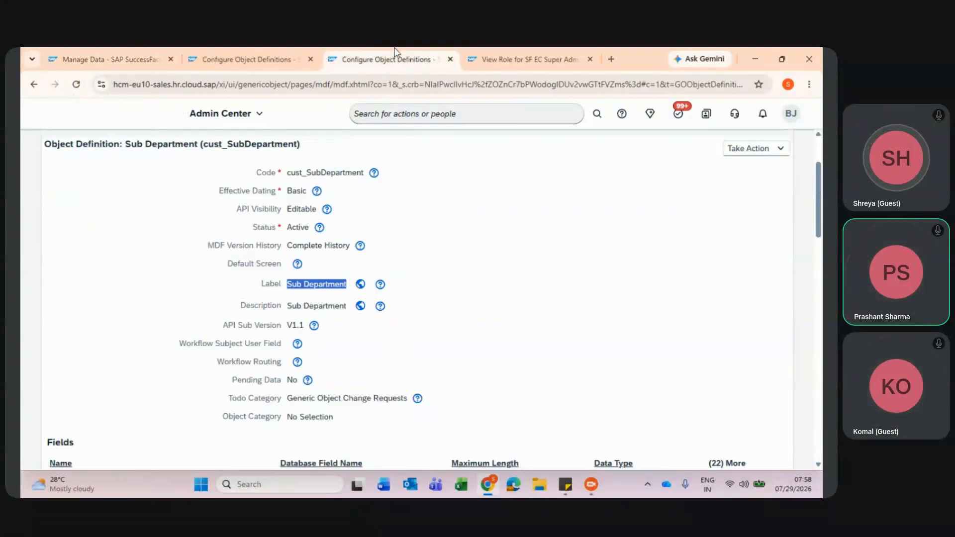
{"action": "left_click", "coordinate": [133, 51]}
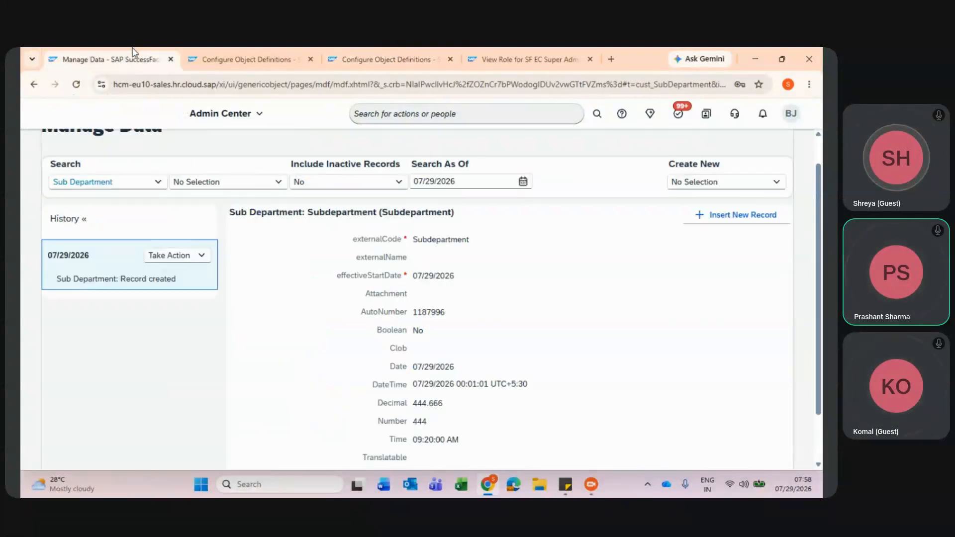
{"action": "scroll", "coordinate": [324, 326], "scroll_direction": "down", "scroll_amount": 1}
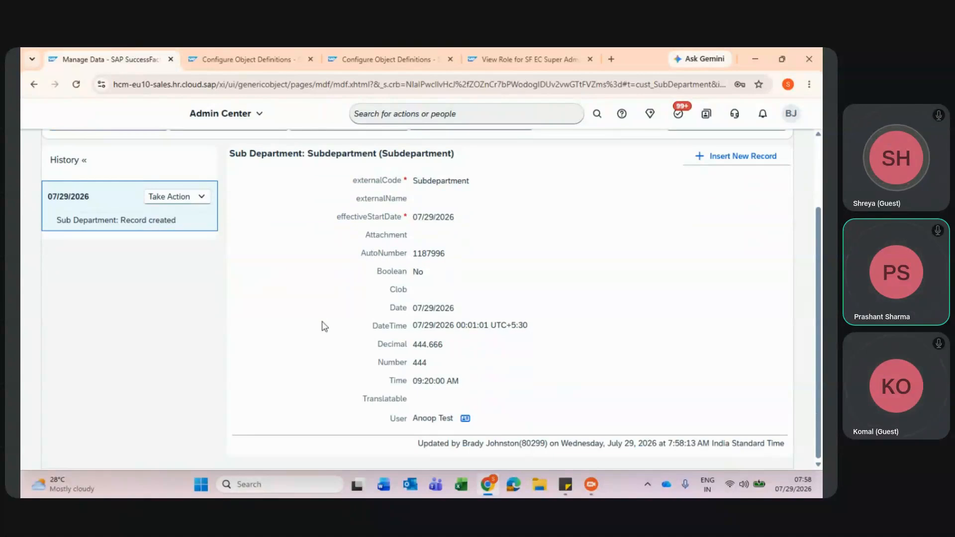
{"action": "left_click_drag", "start_coordinate": [355, 241], "coordinate": [485, 419]}
{"action": "left_click", "coordinate": [486, 419]}
{"action": "mouse_move", "coordinate": [496, 488]}
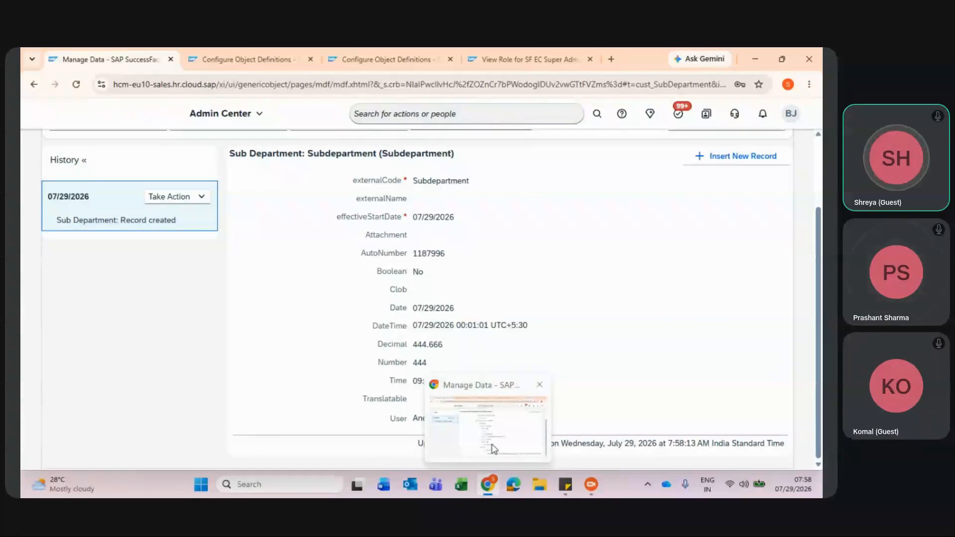
{"action": "mouse_move", "coordinate": [592, 490]}
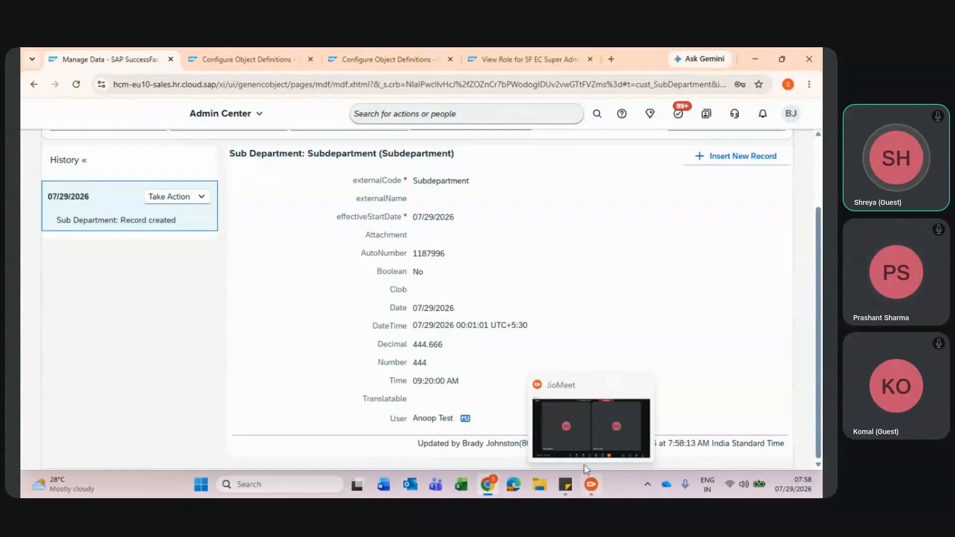
{"action": "left_click", "coordinate": [570, 416]}
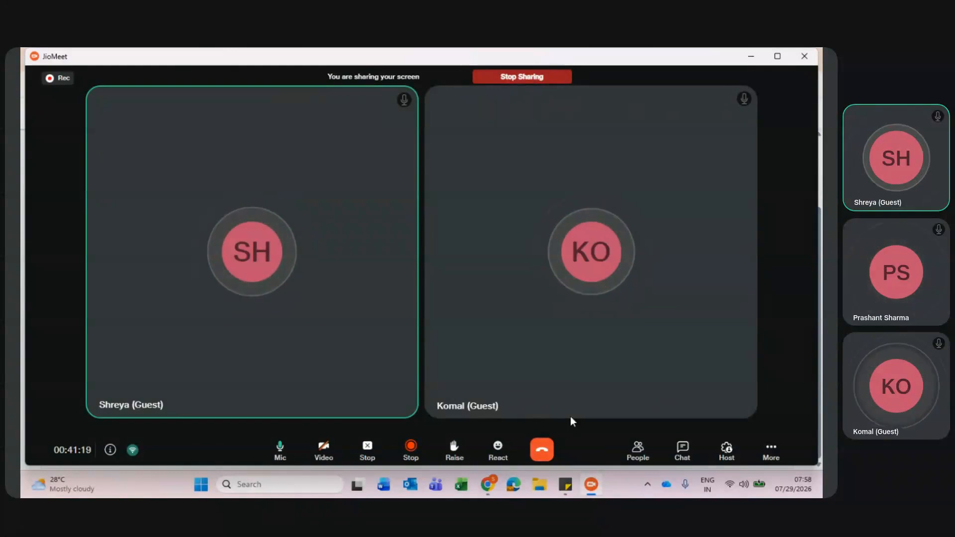
{"action": "key", "text": "alt+Tab"}
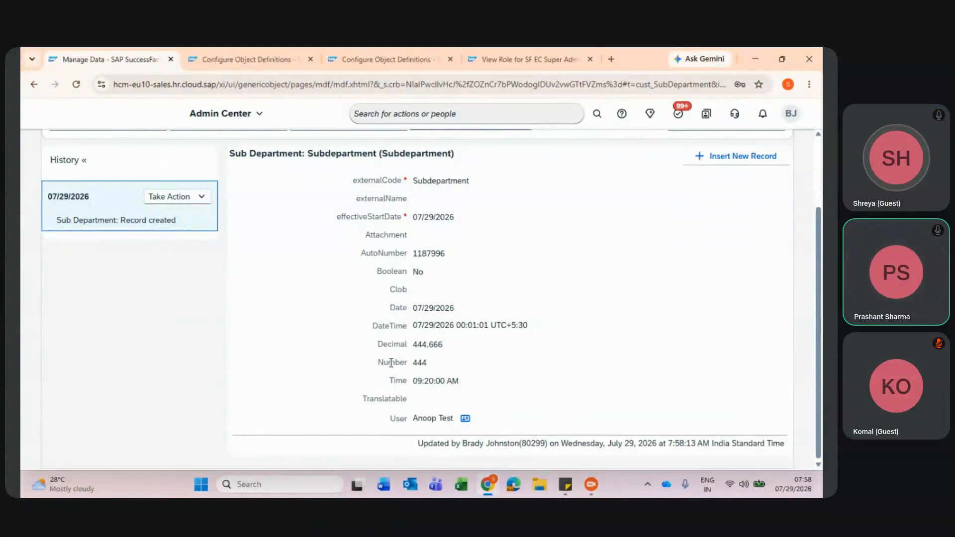
{"action": "key", "text": "alt+Tab"}
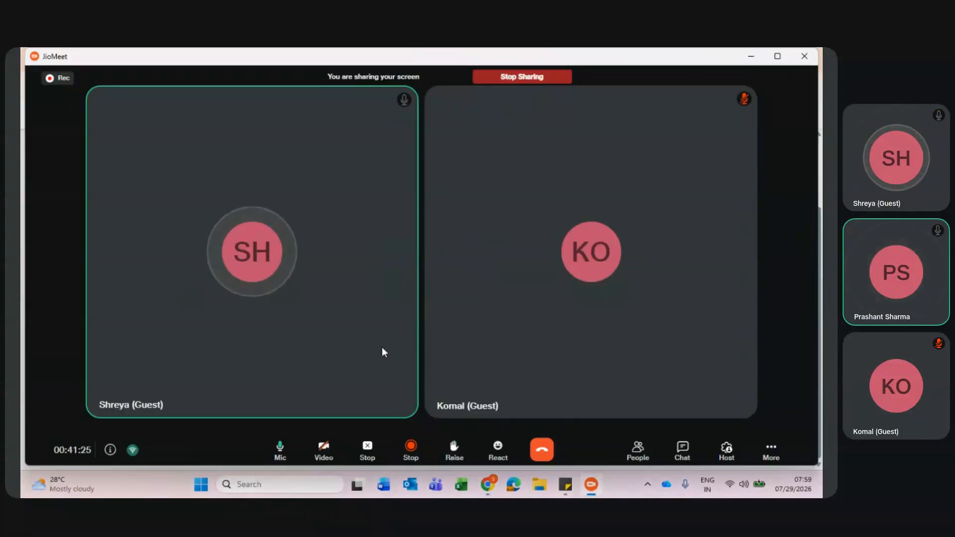
{"action": "key", "text": "alt+Tab"}
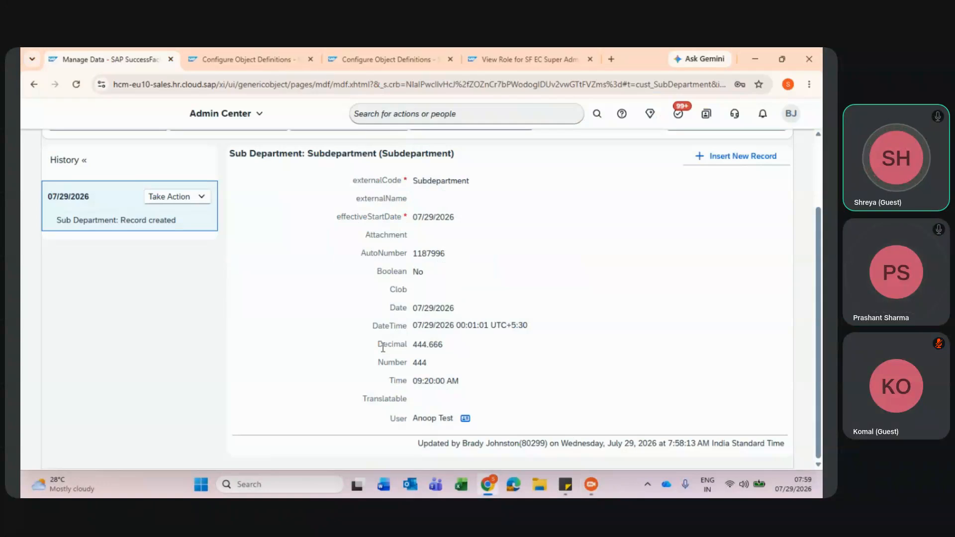
- Examine the Decimal field's label and stored value in the saved Sub Department record
{"action": "mouse_move", "coordinate": [377, 348]}
{"action": "left_mouse_down"}
{"action": "mouse_move", "coordinate": [409, 350]}
{"action": "mouse_move", "coordinate": [379, 345]}
{"action": "left_mouse_up"}
{"action": "left_click", "coordinate": [409, 351]}
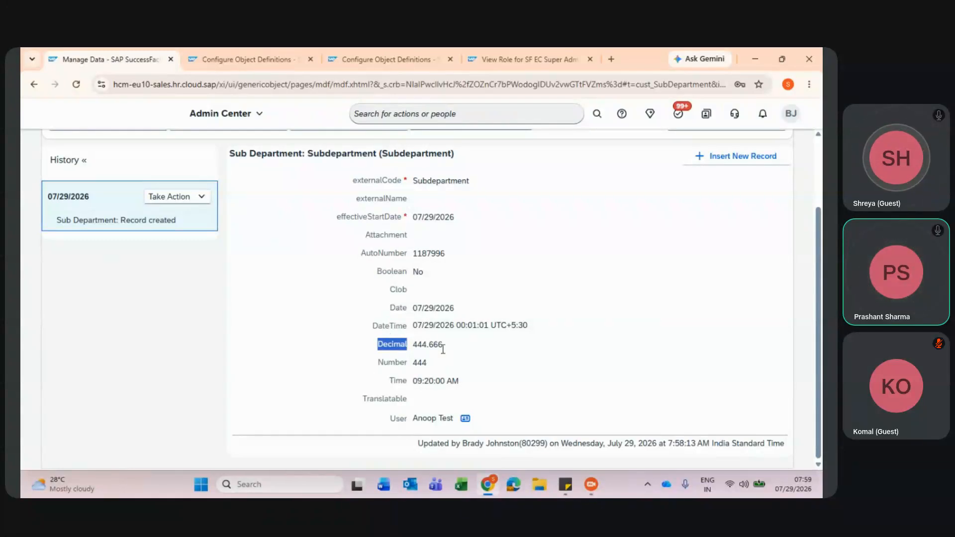
{"action": "left_click_drag", "start_coordinate": [444, 345], "coordinate": [414, 345]}
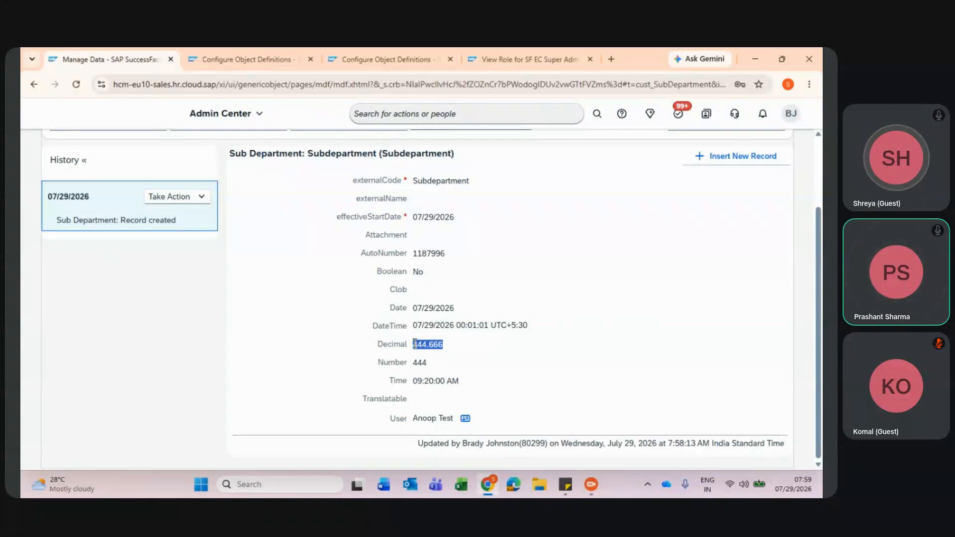
- Open the 07/29/2026 Sub Department record for correction and enter a long test string starting with HAHAHHHH in the Clob field
{"action": "left_click", "coordinate": [421, 348]}
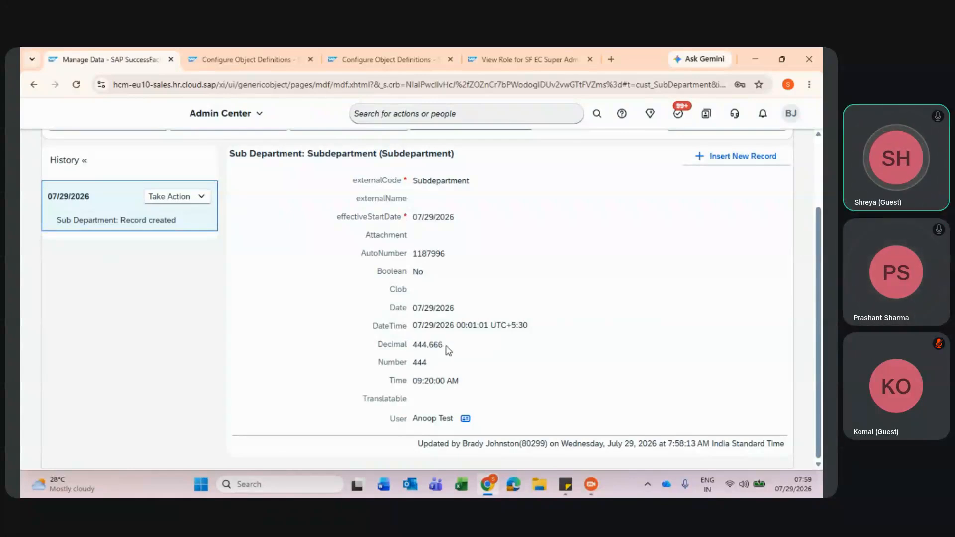
{"action": "left_click_drag", "start_coordinate": [446, 345], "coordinate": [414, 344]}
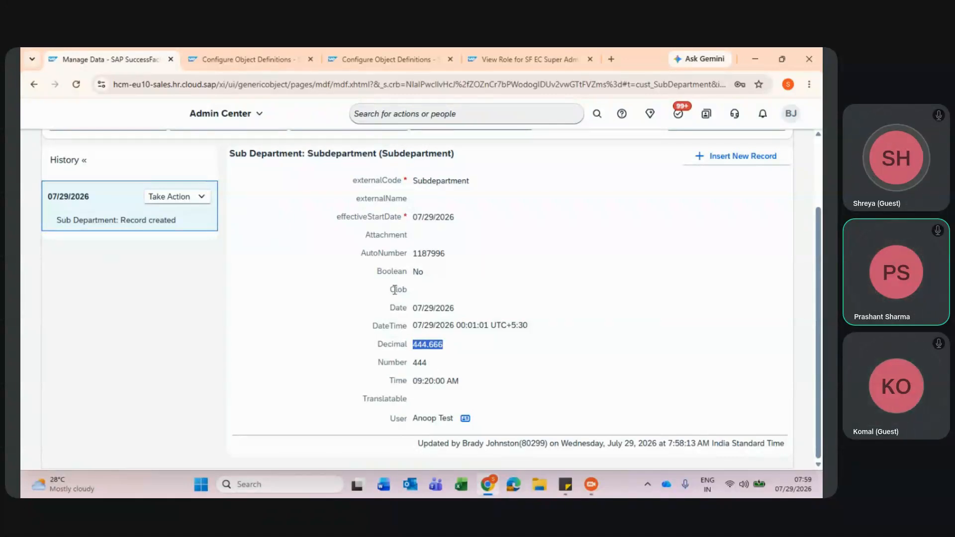
{"action": "left_click", "coordinate": [201, 198]}
{"action": "left_click", "coordinate": [188, 215]}
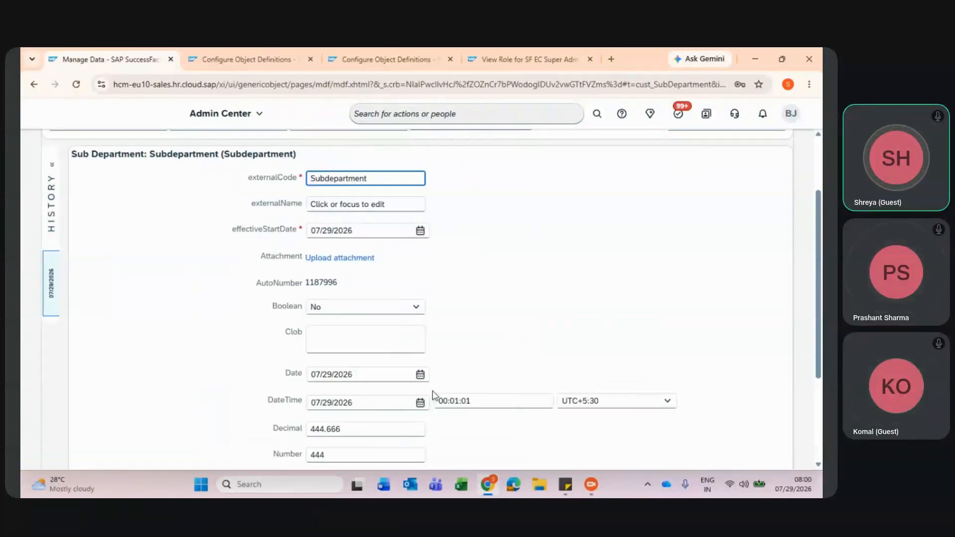
{"action": "scroll", "coordinate": [433, 393], "scroll_direction": "down", "scroll_amount": 1}
{"action": "left_click", "coordinate": [357, 297]}
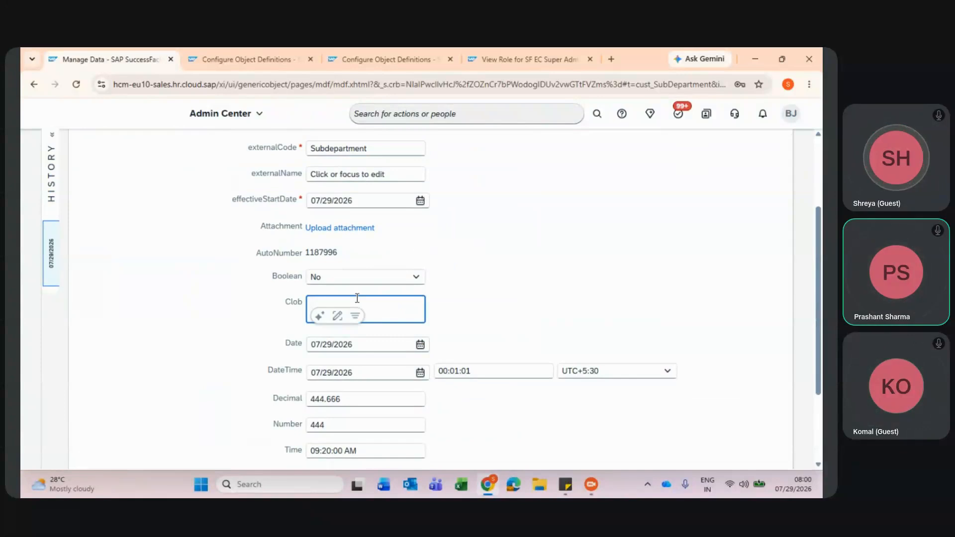
{"action": "type", "text": "HAHAHHHHHHHHHHHHHHHHHHHH"}
{"action": "type", "text": "HHHHHHHHHHHHHHHHHHHHHHHHHHHHHHHHHHhhhhhhhhhhhhhhhhhhhhhhhhhhhhhhhhhh"}
{"action": "type", "text": "hhhhhhhhhhhhhhhhhhhhhhhhhhhhhhhhhhhhhhhhhhhhhhhhhhhhhhh"}
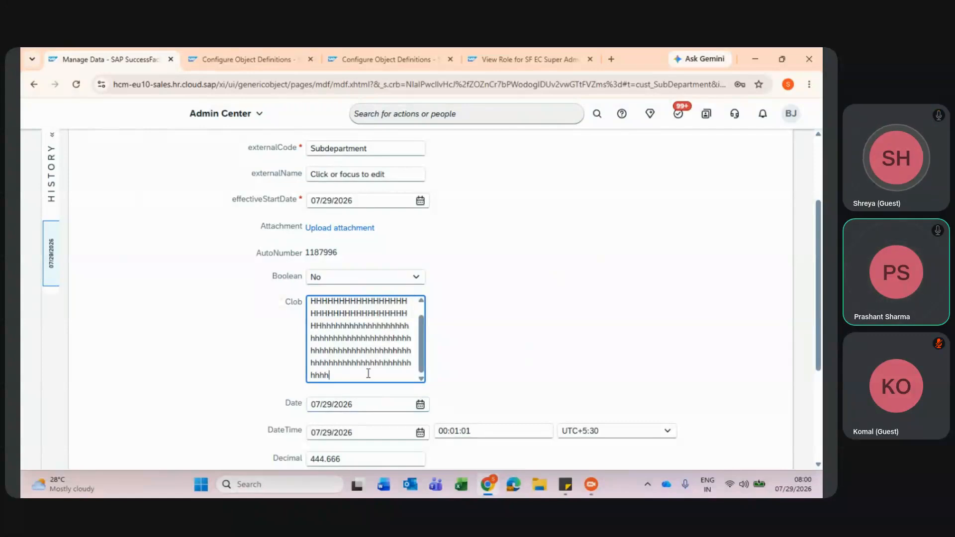
- Check the externalName field's data type in the cust_SubDepartment object definition and return to the Sub Department record
{"action": "left_click", "coordinate": [342, 170]}
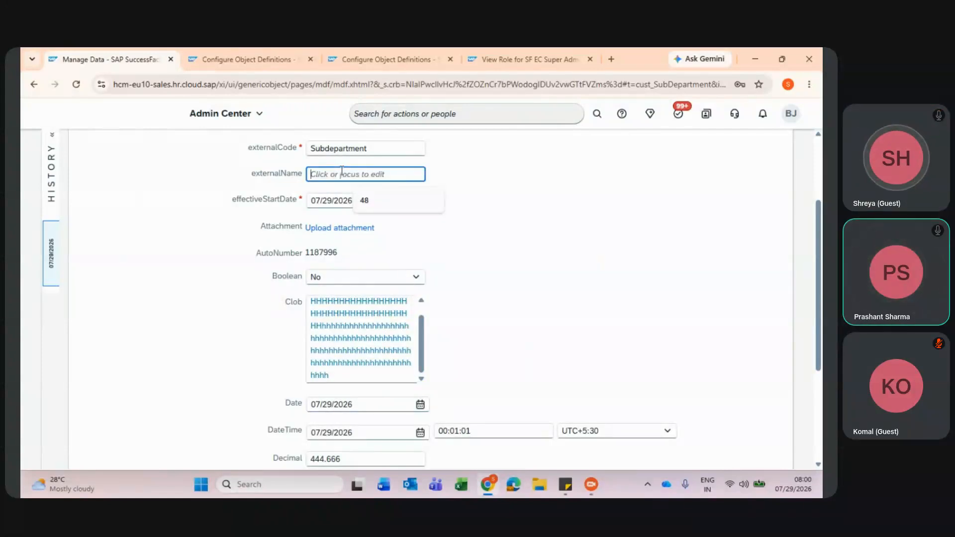
{"action": "left_click_drag", "start_coordinate": [251, 173], "coordinate": [299, 175]}
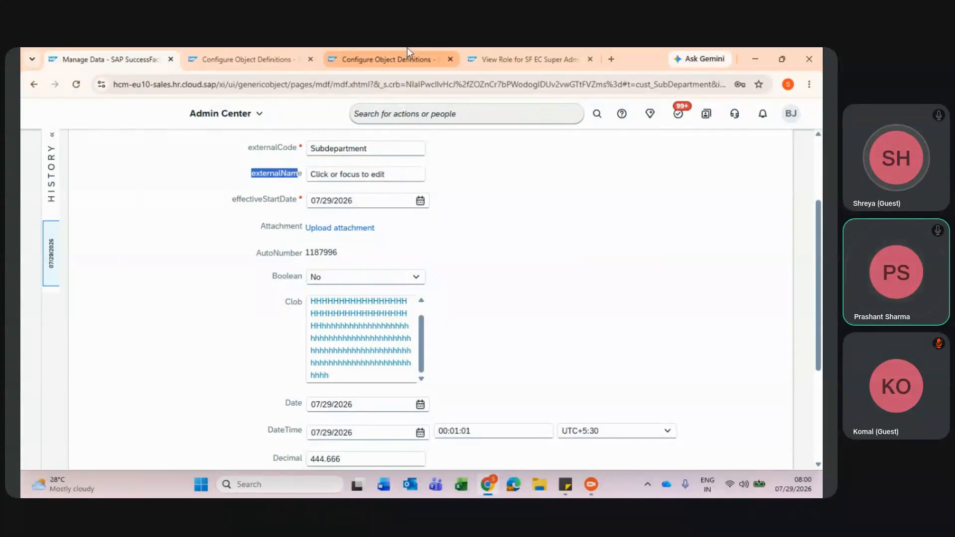
{"action": "left_click", "coordinate": [407, 47]}
{"action": "scroll", "coordinate": [348, 326], "scroll_direction": "down", "scroll_amount": 5}
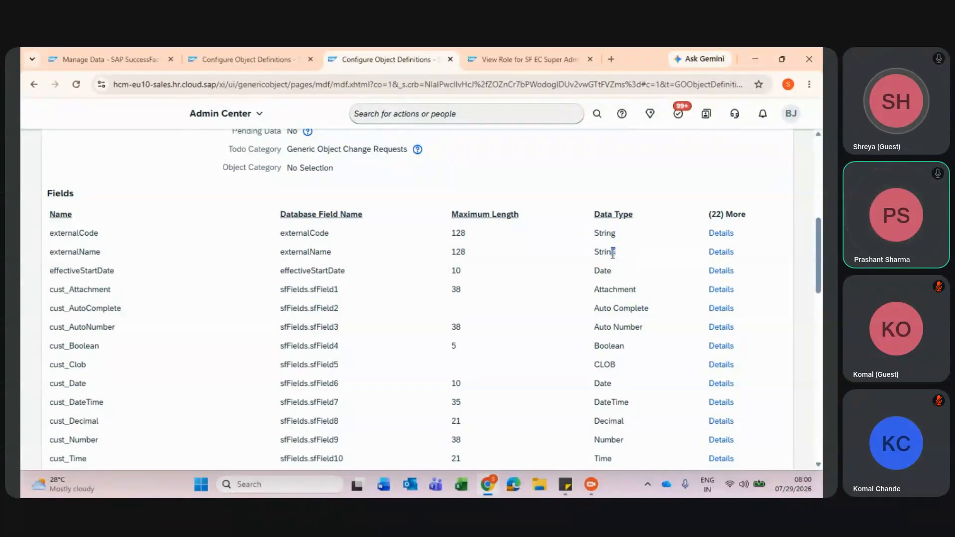
{"action": "left_click", "coordinate": [232, 56]}
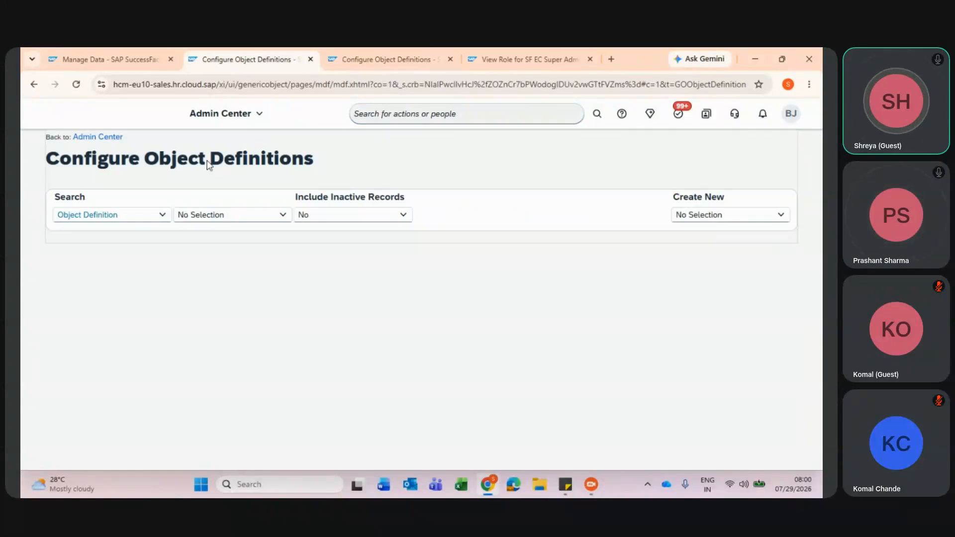
{"action": "left_click", "coordinate": [106, 58]}
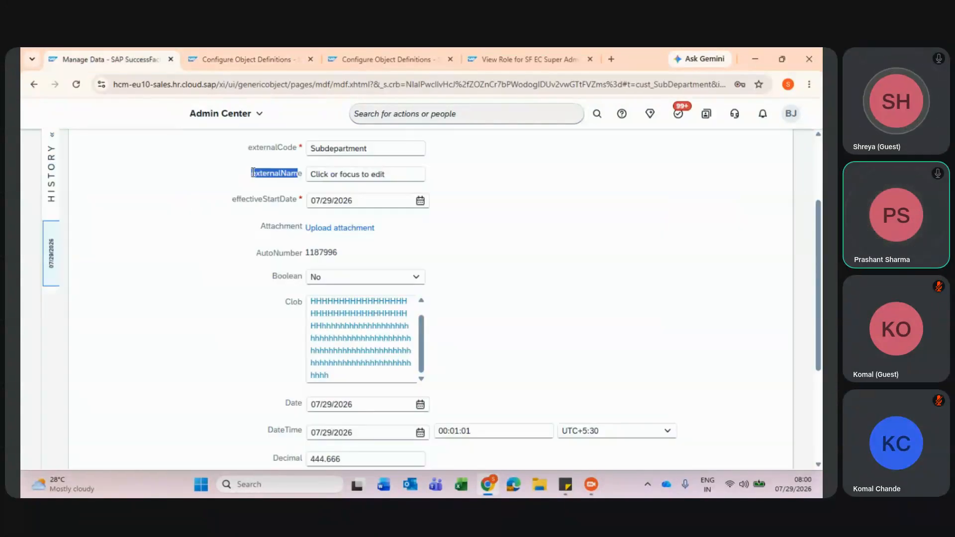
- Fill the externalName field with a long string of repeated h characters and save the Sub Department record
{"action": "left_click", "coordinate": [326, 173]}
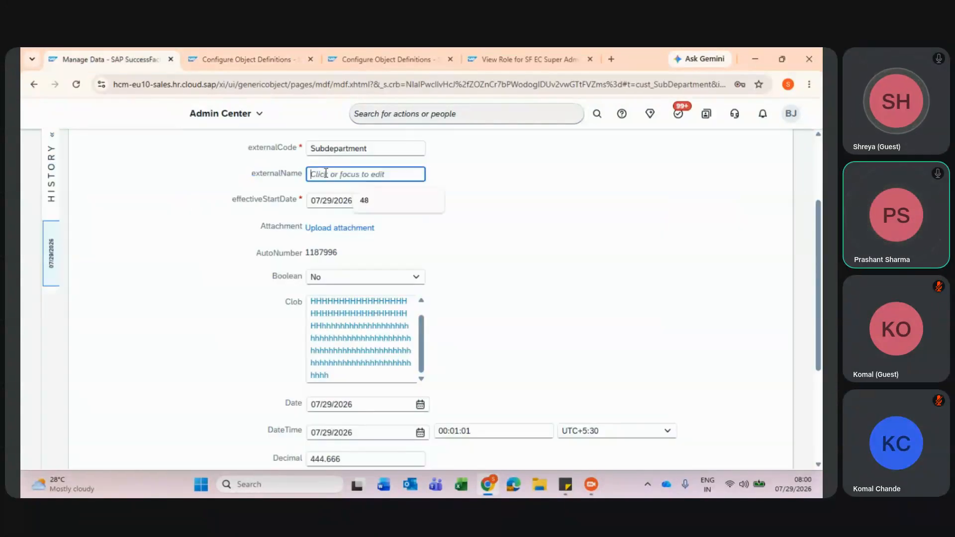
{"action": "type", "text": "hhhhhhhhhhhhhhhhhhhhhhhhh"}
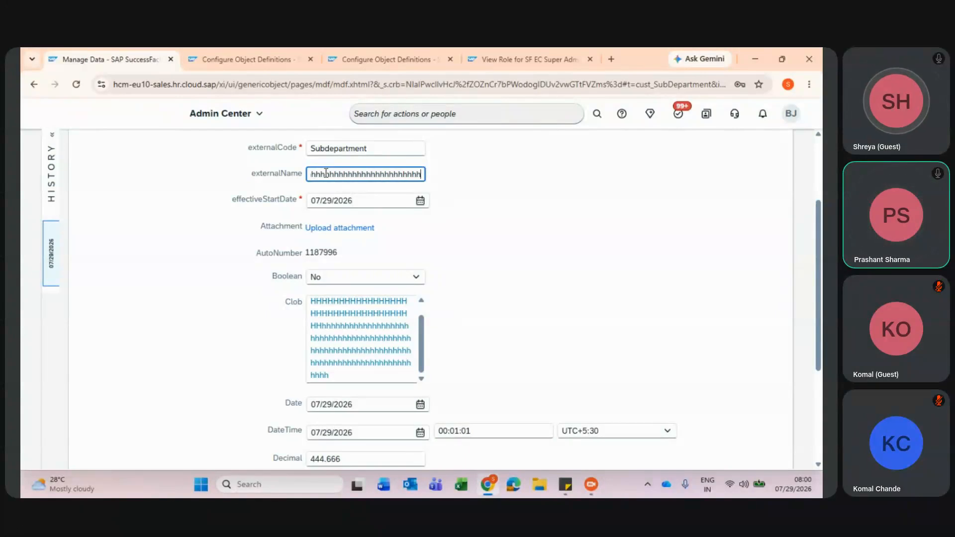
{"action": "type", "text": "hhhhhhhhhhhhhhhhhhhhhhhhhhhhhhhhhh"}
{"action": "left_click", "coordinate": [484, 335]}
{"action": "scroll", "coordinate": [487, 335], "scroll_direction": "down", "scroll_amount": 4}
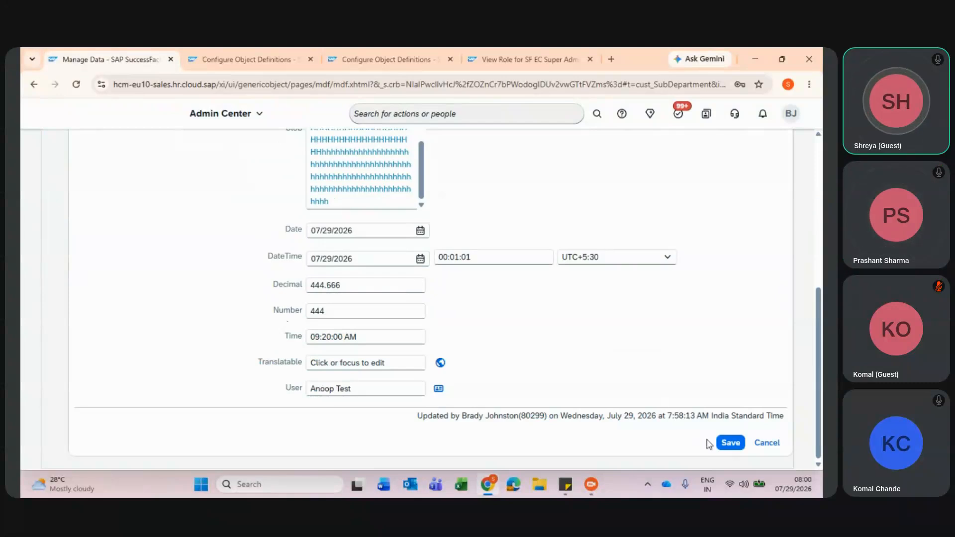
{"action": "left_click", "coordinate": [730, 443]}
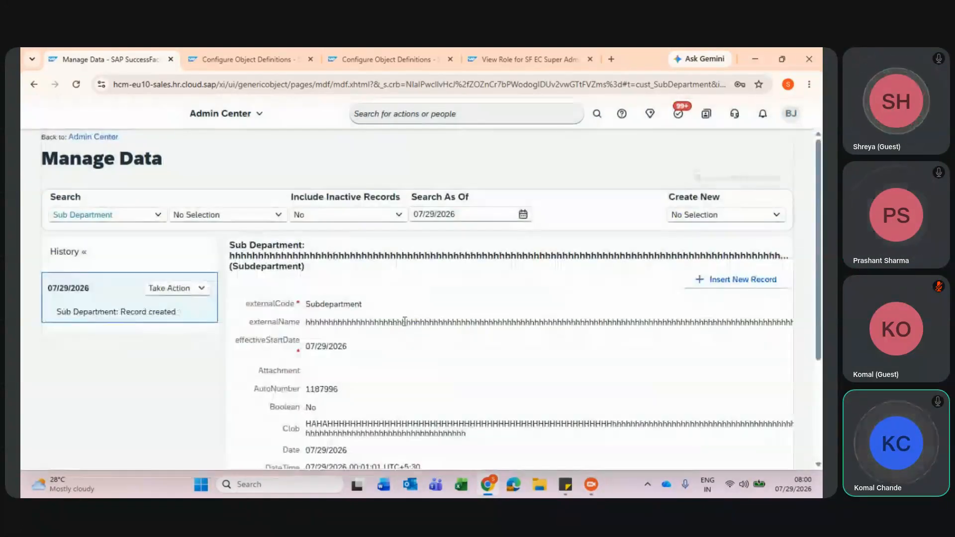
- Review the saved externalName and Clob values and reopen the Sub Department record for correction
{"action": "scroll", "coordinate": [390, 391], "scroll_direction": "down", "scroll_amount": 3}
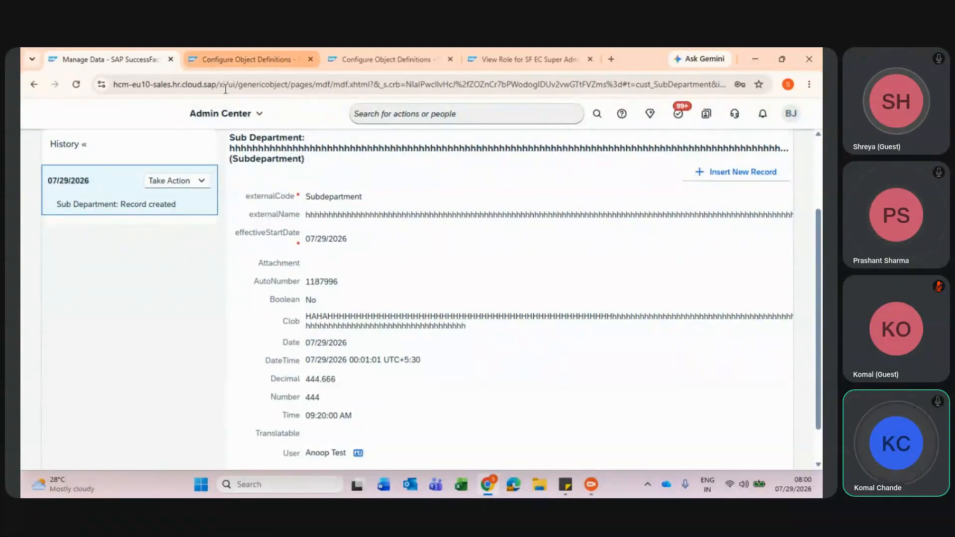
{"action": "scroll", "coordinate": [272, 197], "scroll_direction": "up", "scroll_amount": 3}
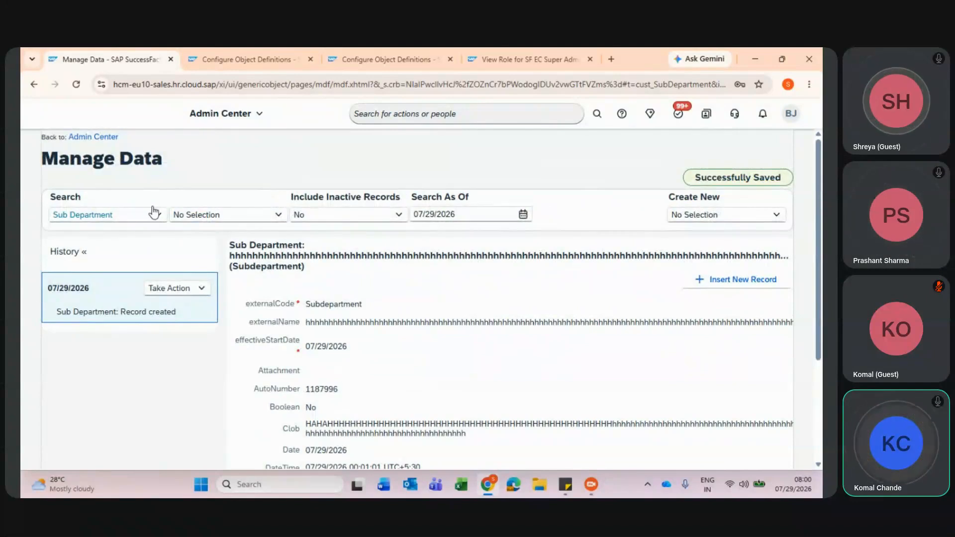
{"action": "left_click", "coordinate": [201, 290]}
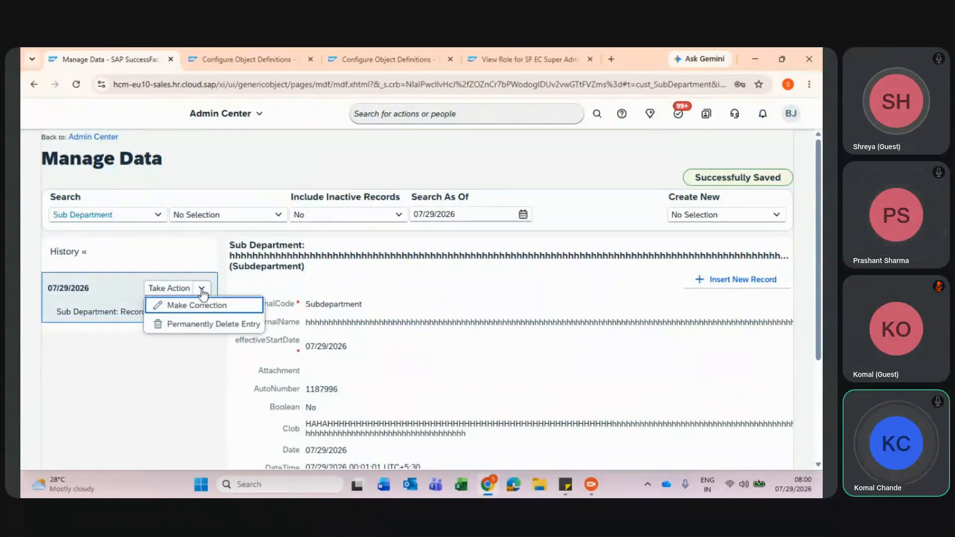
{"action": "left_click", "coordinate": [196, 305]}
{"action": "scroll", "coordinate": [407, 334], "scroll_direction": "down", "scroll_amount": 3}
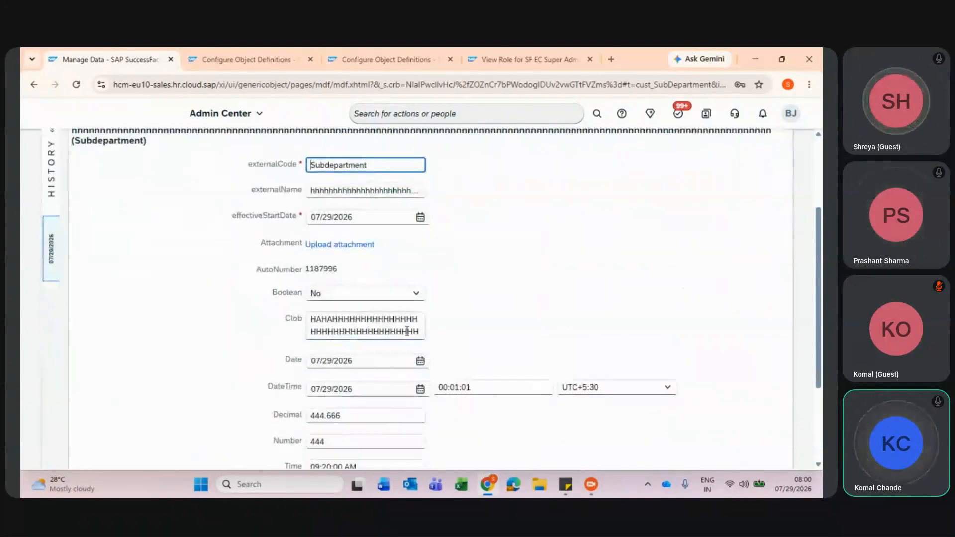
- View the options available for the Boolean field in the Sub Department record
{"action": "left_click", "coordinate": [423, 298]}
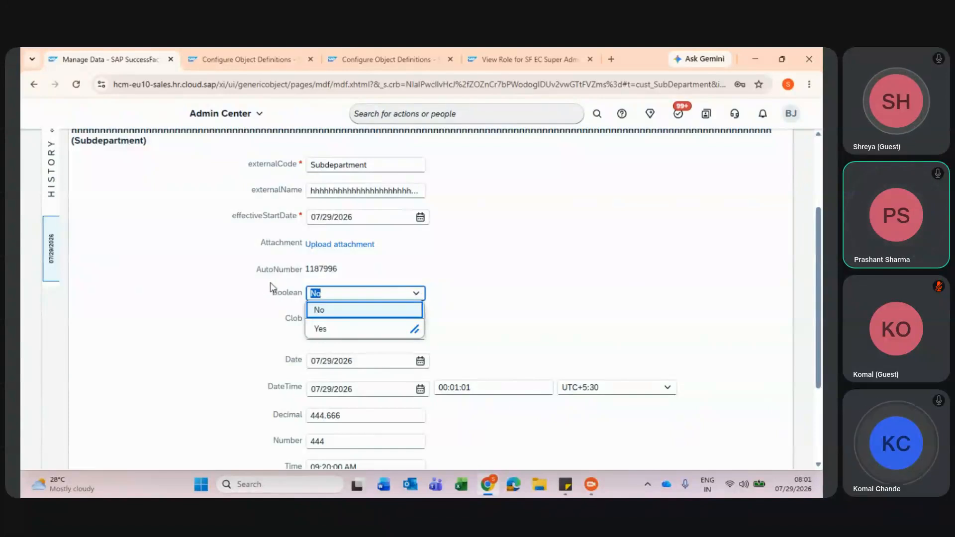
{"action": "left_click_drag", "start_coordinate": [274, 299], "coordinate": [303, 294]}
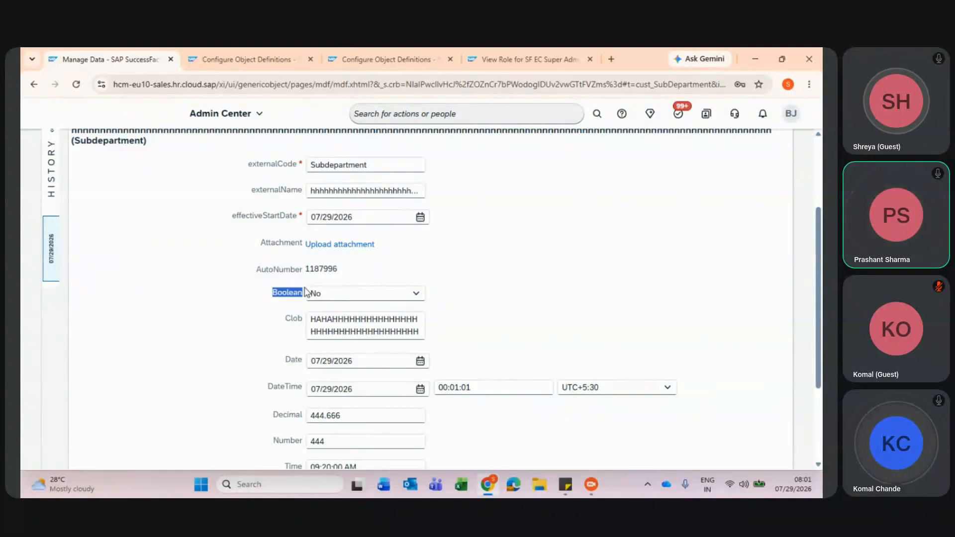
{"action": "scroll", "coordinate": [307, 292], "scroll_direction": "up", "scroll_amount": 1}
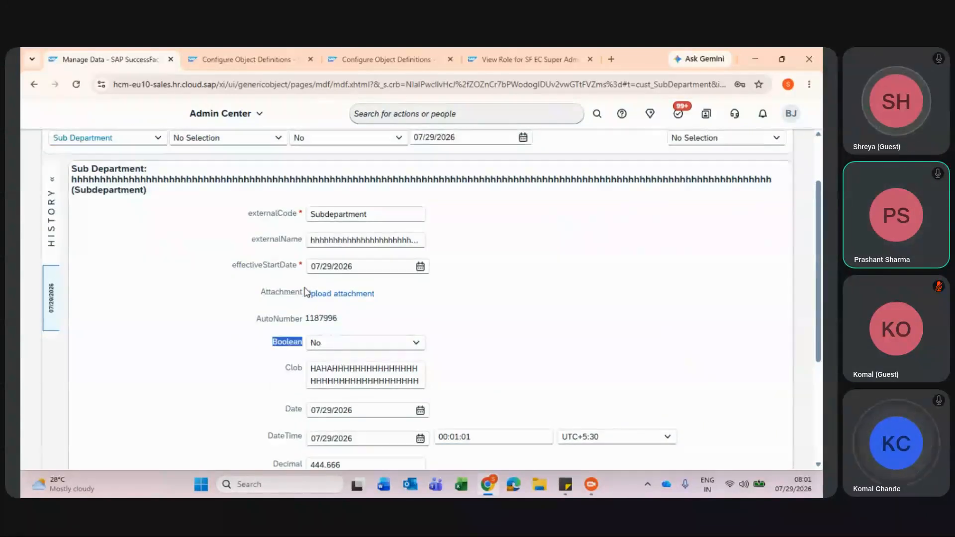
- Clear the long test string from the externalName field
{"action": "left_click", "coordinate": [330, 241]}
{"action": "key", "text": "ctrl+a"}
{"action": "key", "text": "BackSpace"}
{"action": "key", "text": "ctrl+u"}
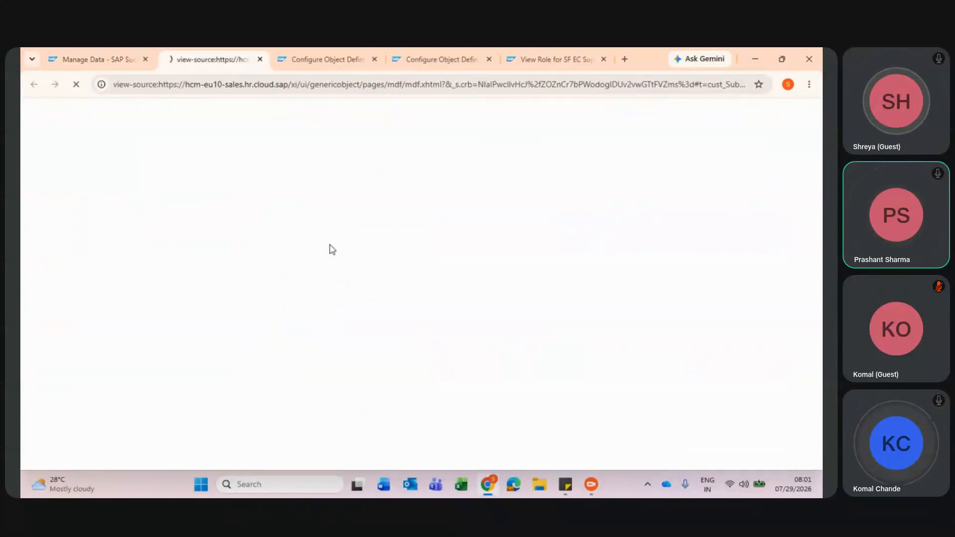
{"action": "key", "text": "ctrl+s"}
{"action": "left_click", "coordinate": [603, 389]}
{"action": "left_click", "coordinate": [116, 52]}
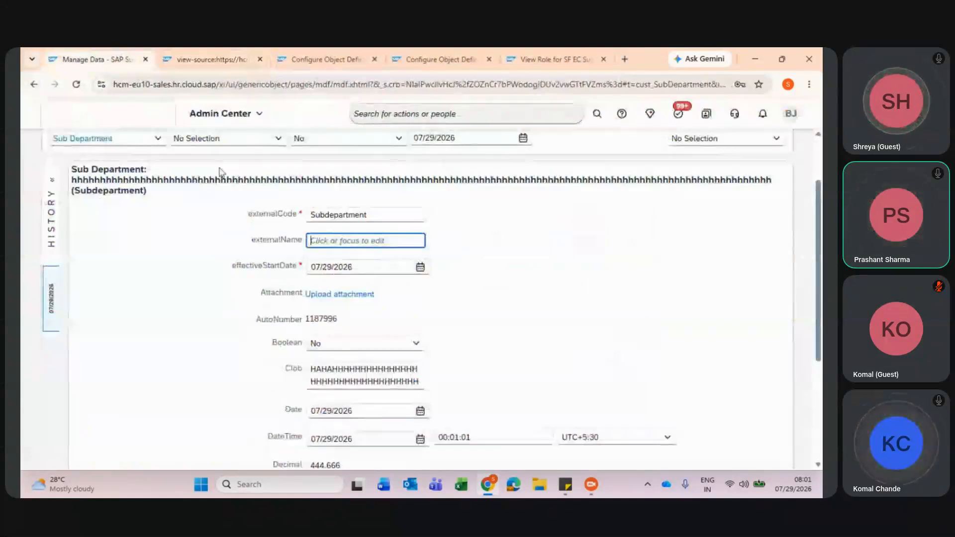
- Set externalName to SubDepartment and save the corrected Sub Department record
{"action": "type", "text": "SubDepartment"}
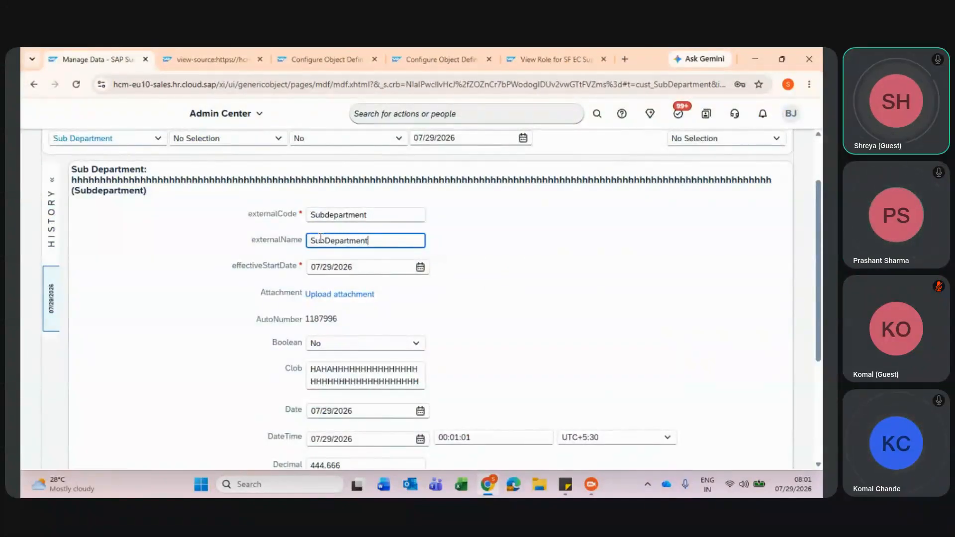
{"action": "left_click", "coordinate": [520, 307]}
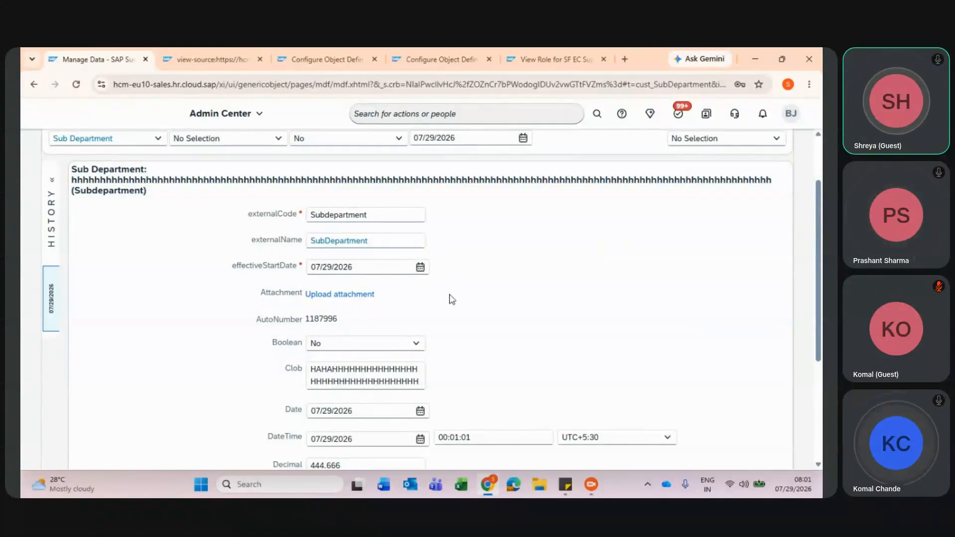
{"action": "double_click", "coordinate": [301, 341]}
{"action": "left_click", "coordinate": [465, 367]}
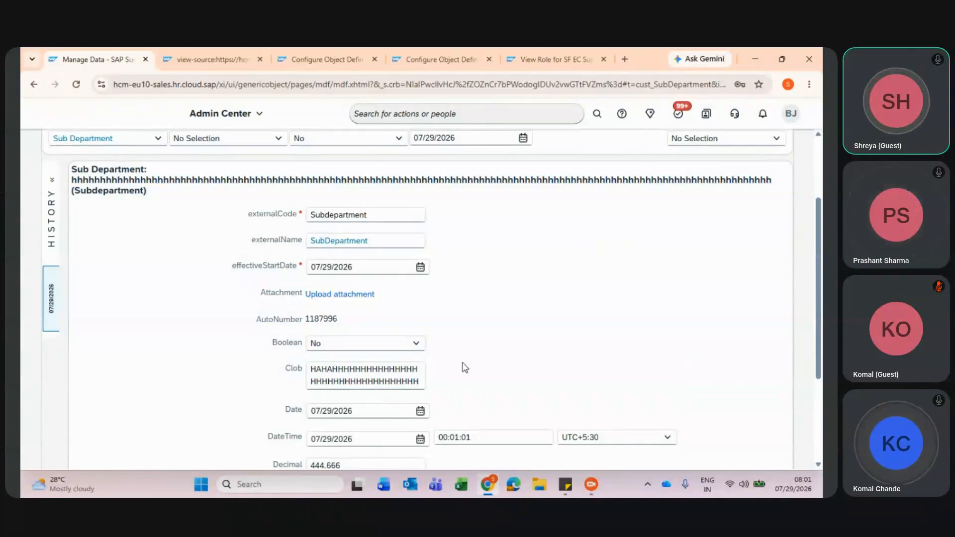
{"action": "scroll", "coordinate": [465, 369], "scroll_direction": "down", "scroll_amount": 3}
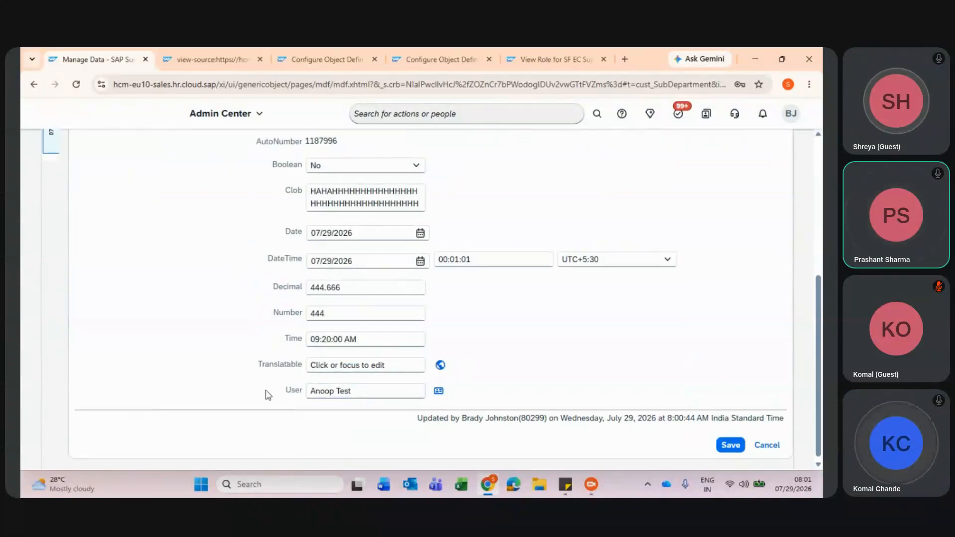
{"action": "left_click", "coordinate": [737, 448]}
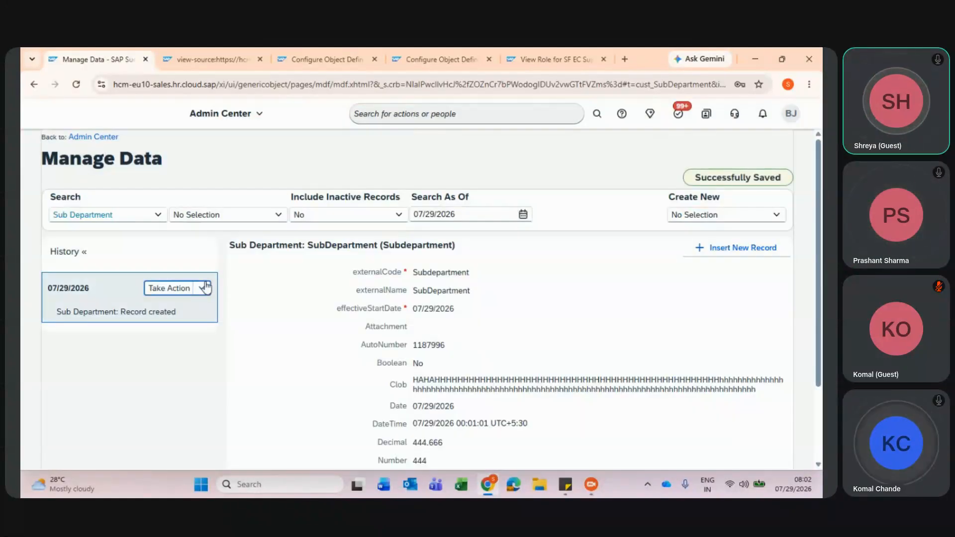
- Reopen the saved Sub Department record for correction and examine the Boolean field and the other field types
{"action": "left_click", "coordinate": [205, 288]}
{"action": "left_click", "coordinate": [201, 310]}
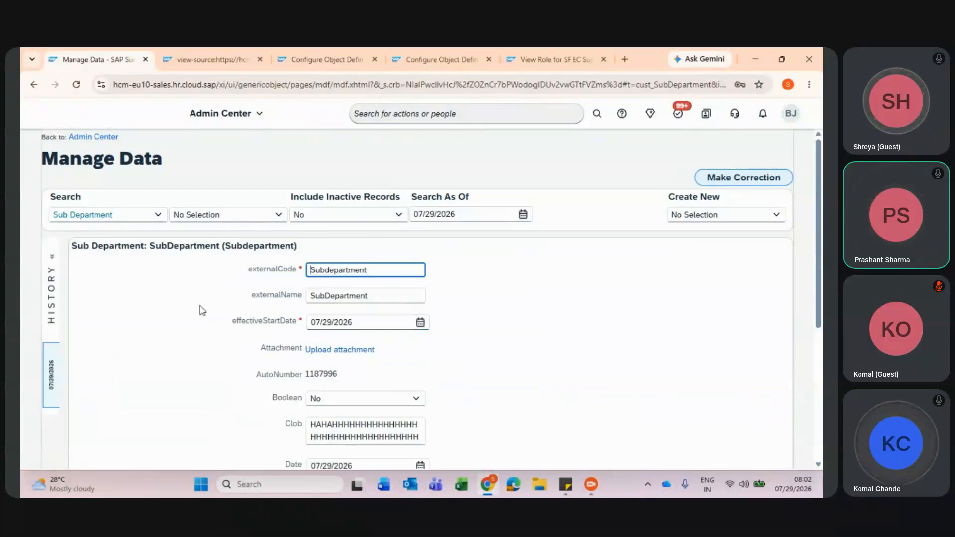
{"action": "scroll", "coordinate": [411, 321], "scroll_direction": "down", "scroll_amount": 3}
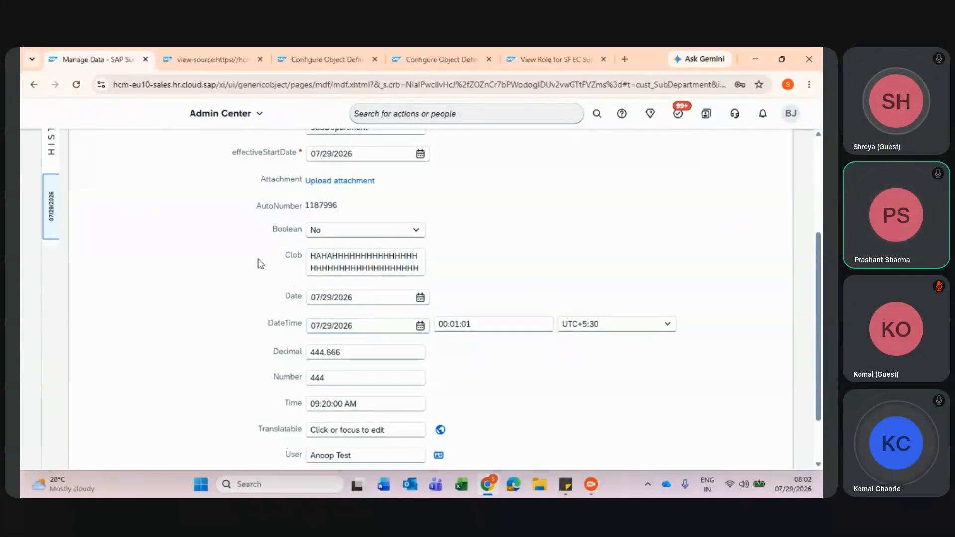
{"action": "left_click_drag", "start_coordinate": [275, 231], "coordinate": [304, 234]}
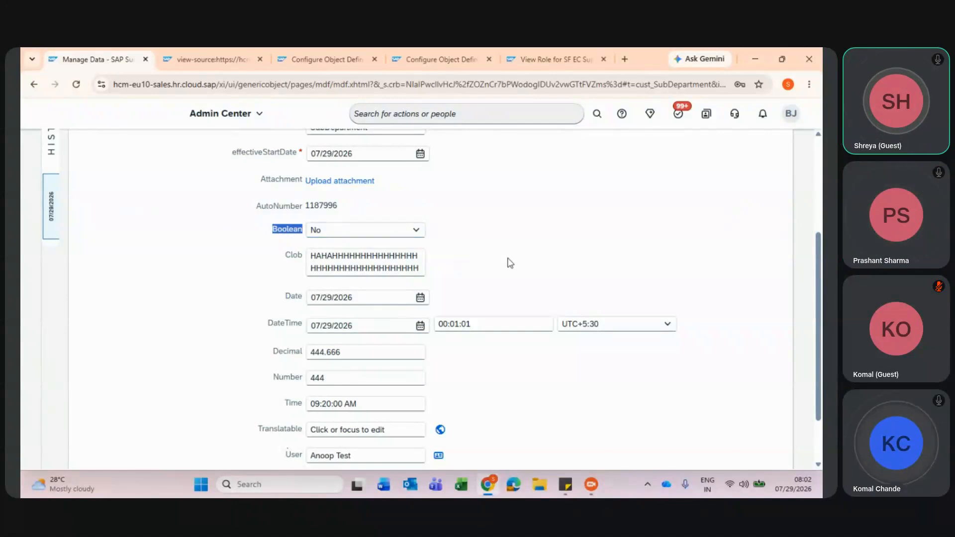
{"action": "scroll", "coordinate": [529, 270], "scroll_direction": "down", "scroll_amount": 2}
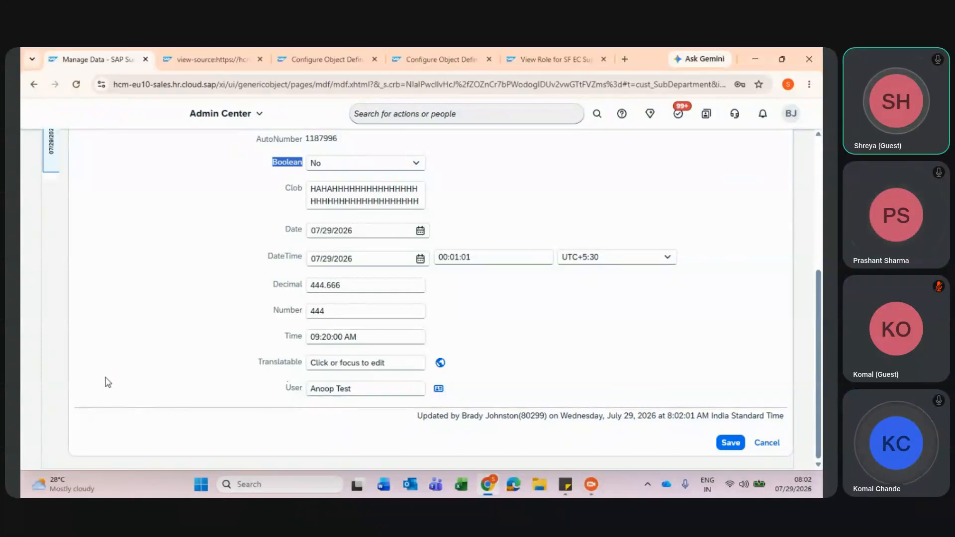
{"action": "scroll", "coordinate": [314, 234], "scroll_direction": "up", "scroll_amount": 1}
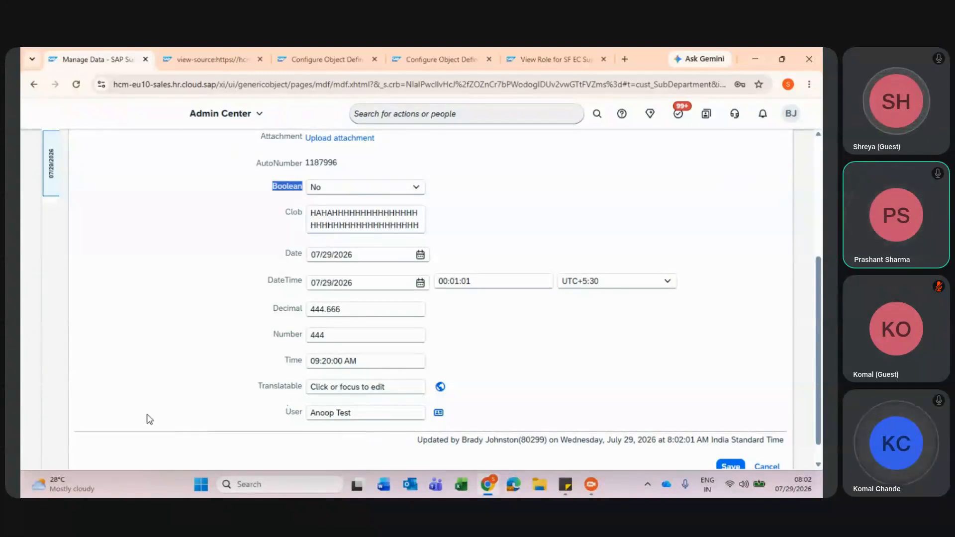
{"action": "scroll", "coordinate": [275, 237], "scroll_direction": "up", "scroll_amount": 2}
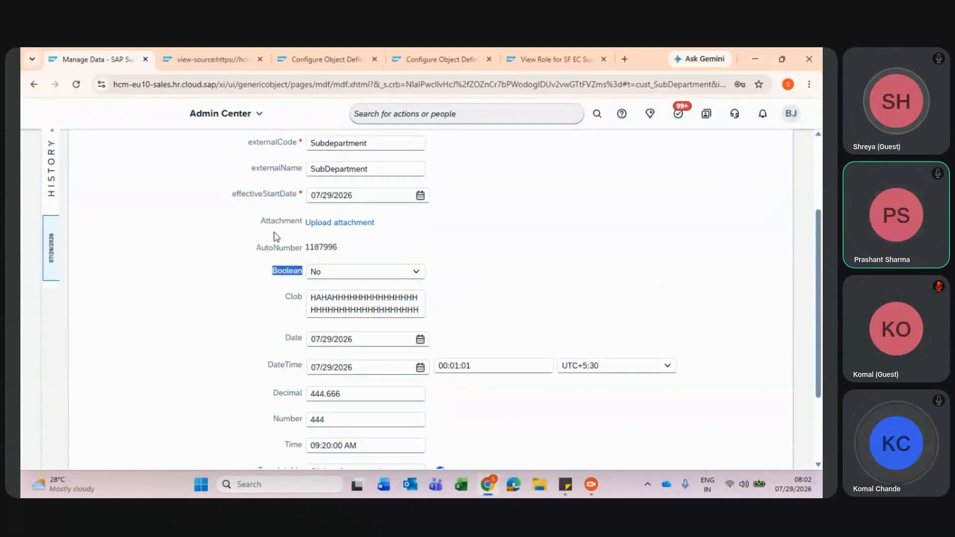
- View the general settings of the Sub Department object definition and return to its record in Manage Data
{"action": "left_click", "coordinate": [329, 50]}
{"action": "left_click", "coordinate": [455, 50]}
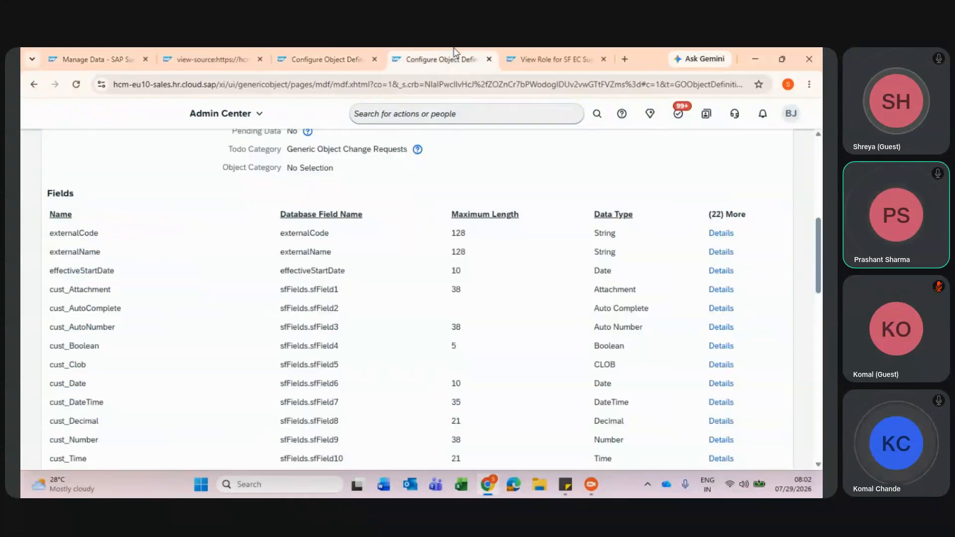
{"action": "scroll", "coordinate": [368, 232], "scroll_direction": "up", "scroll_amount": 6}
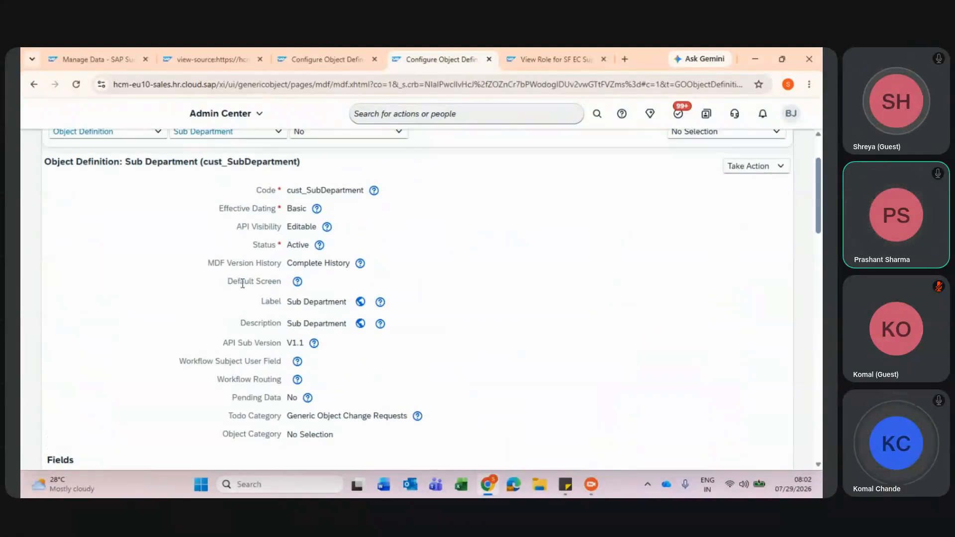
{"action": "left_click", "coordinate": [91, 50]}
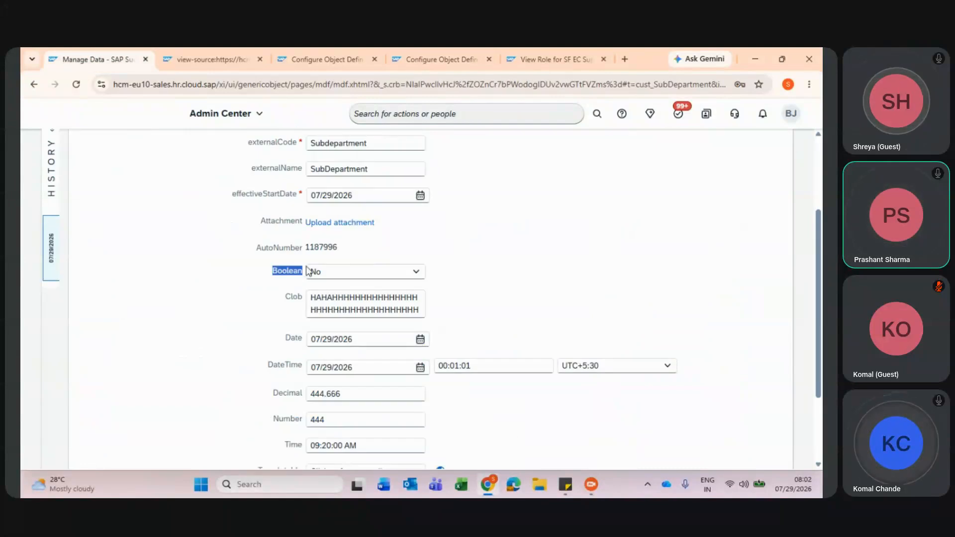
- Examine the Sub Department record's fields from effectiveStartDate down to User
{"action": "left_click", "coordinate": [449, 295]}
{"action": "scroll", "coordinate": [417, 463], "scroll_direction": "down", "scroll_amount": 2}
{"action": "scroll", "coordinate": [417, 464], "scroll_direction": "up", "scroll_amount": 1}
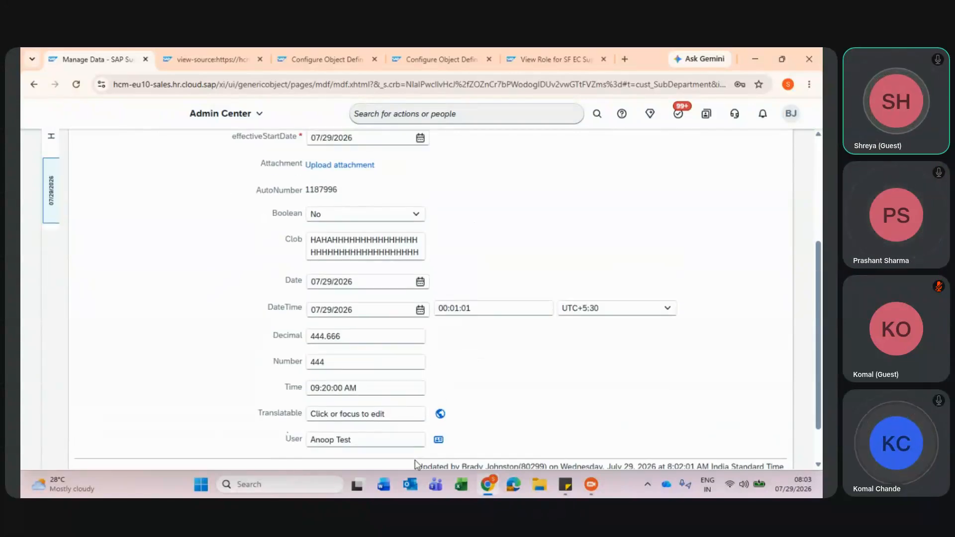
{"action": "scroll", "coordinate": [417, 464], "scroll_direction": "down", "scroll_amount": 1}
{"action": "scroll", "coordinate": [417, 465], "scroll_direction": "up", "scroll_amount": 2}
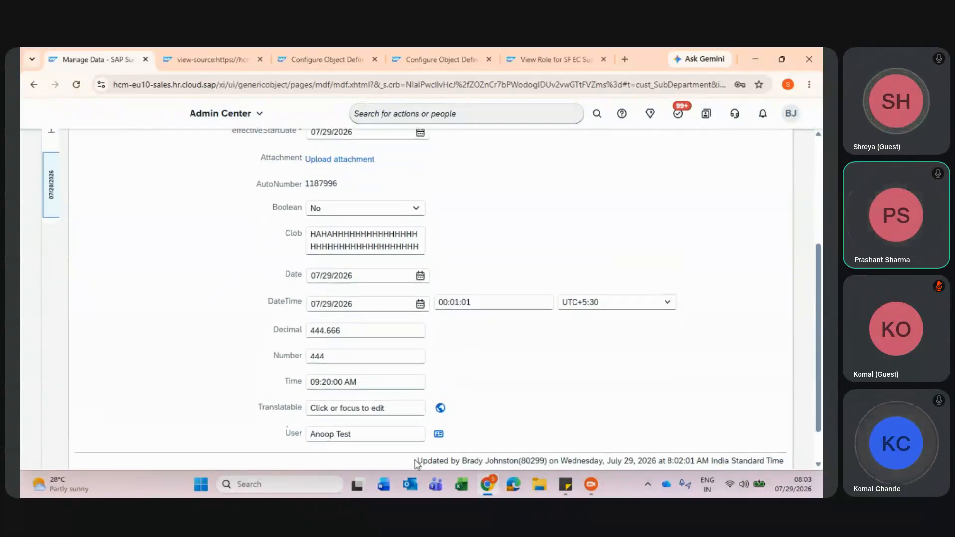
{"action": "scroll", "coordinate": [416, 459], "scroll_direction": "down", "scroll_amount": 1}
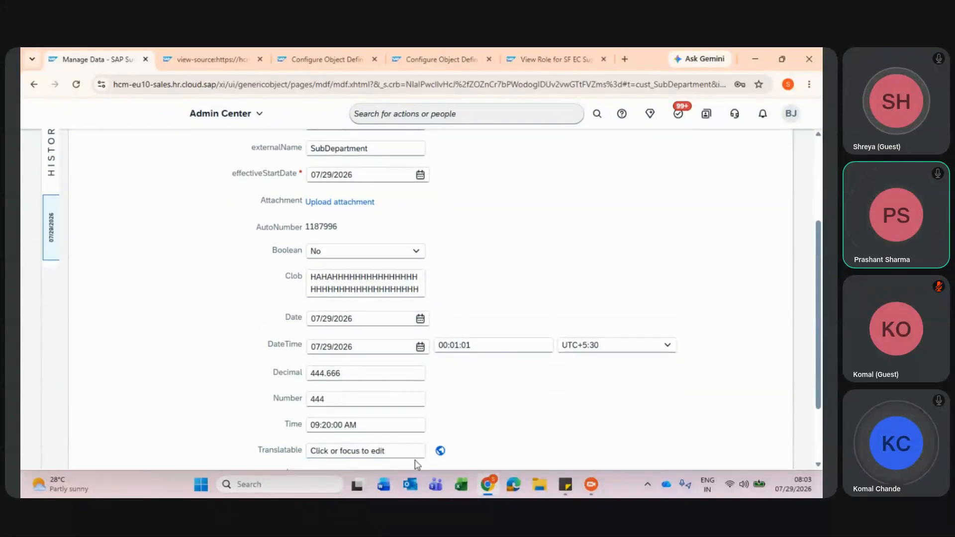
{"action": "scroll", "coordinate": [416, 464], "scroll_direction": "down", "scroll_amount": 1}
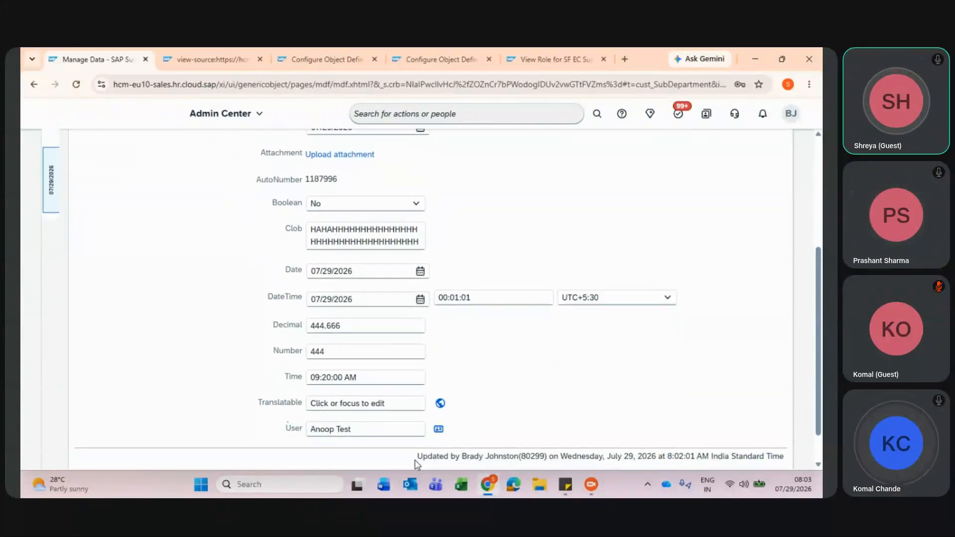
{"action": "scroll", "coordinate": [417, 465], "scroll_direction": "up", "scroll_amount": 1}
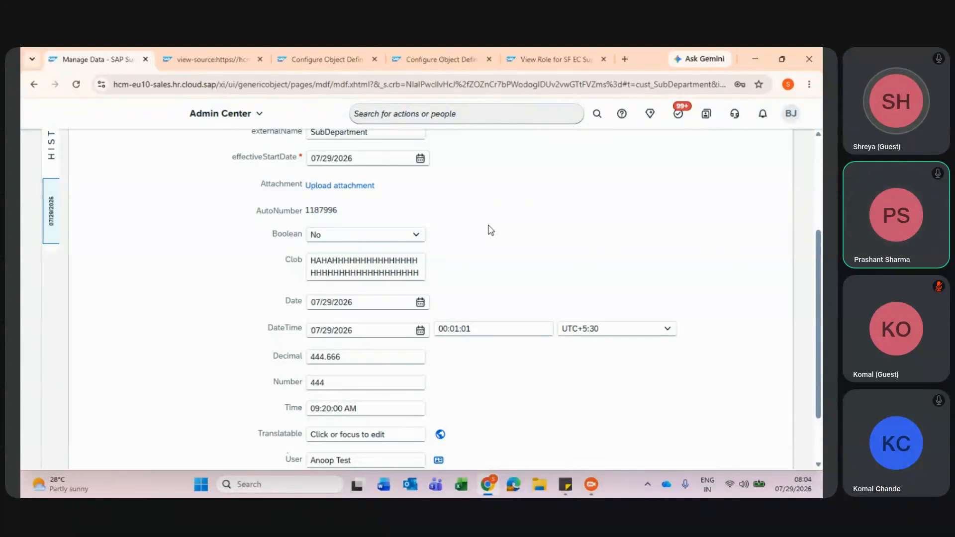
- Examine the required externalCode field and the fields below it in the Sub Department record
{"action": "scroll", "coordinate": [490, 229], "scroll_direction": "up", "scroll_amount": 3}
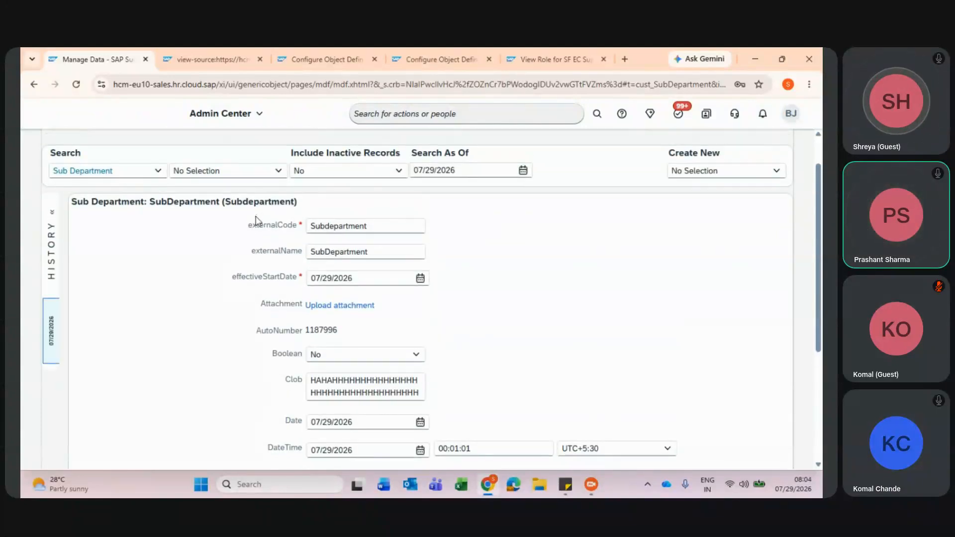
{"action": "left_click_drag", "start_coordinate": [247, 225], "coordinate": [300, 228]}
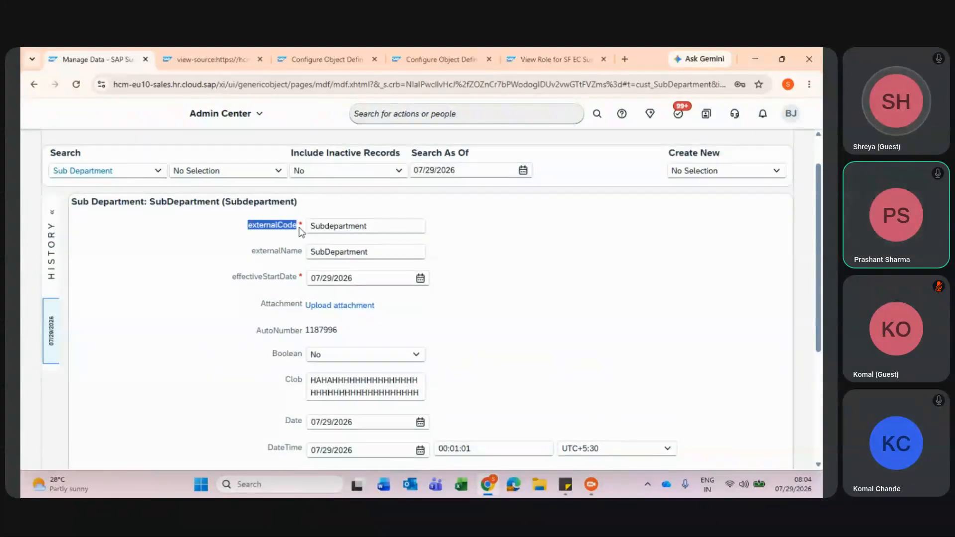
{"action": "left_click", "coordinate": [305, 225]}
{"action": "left_click", "coordinate": [384, 227]}
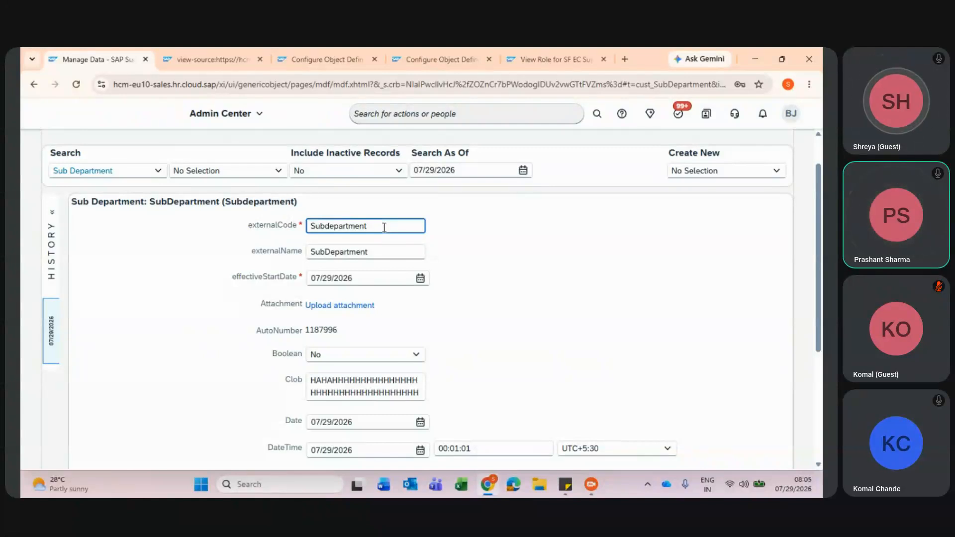
{"action": "left_click", "coordinate": [447, 228]}
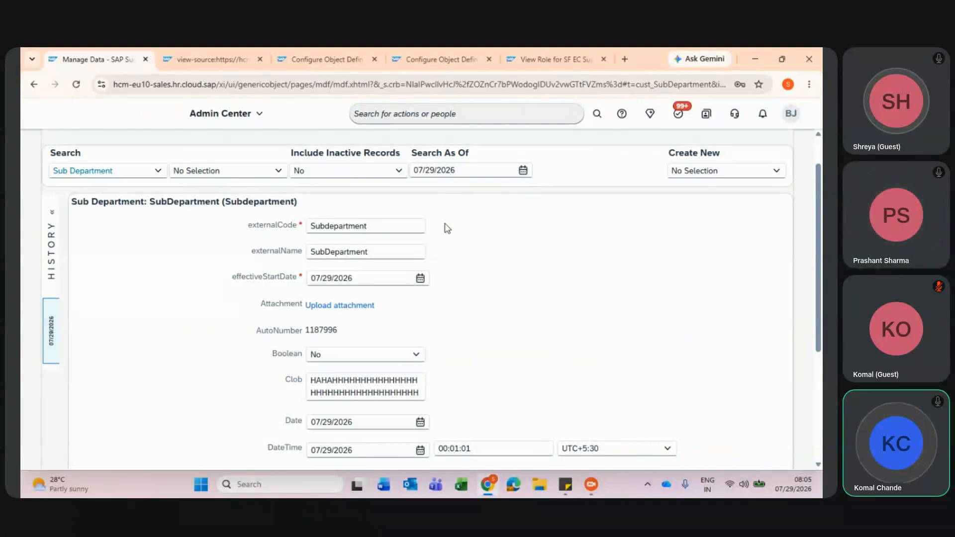
{"action": "scroll", "coordinate": [453, 245], "scroll_direction": "down", "scroll_amount": 2}
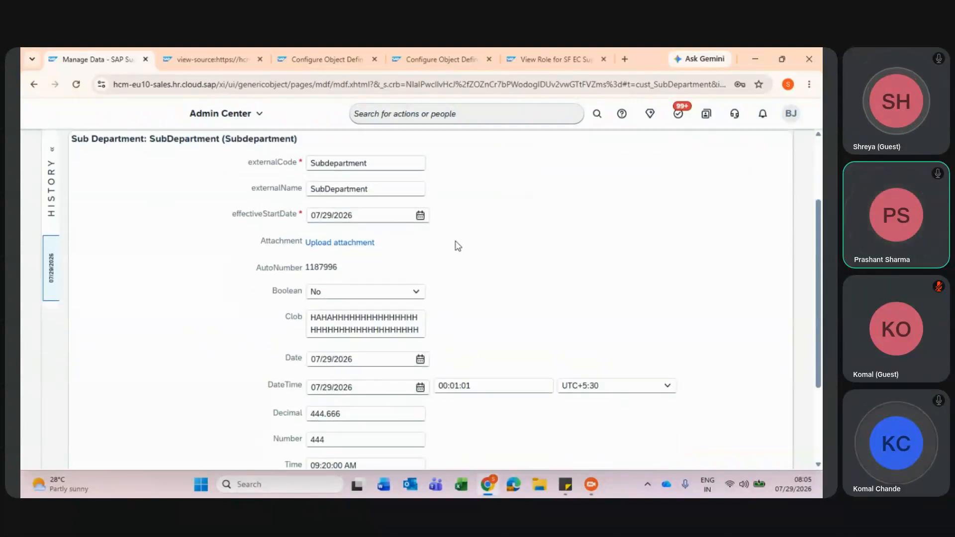
{"action": "scroll", "coordinate": [456, 245], "scroll_direction": "up", "scroll_amount": 2}
{"action": "scroll", "coordinate": [457, 246], "scroll_direction": "down", "scroll_amount": 1}
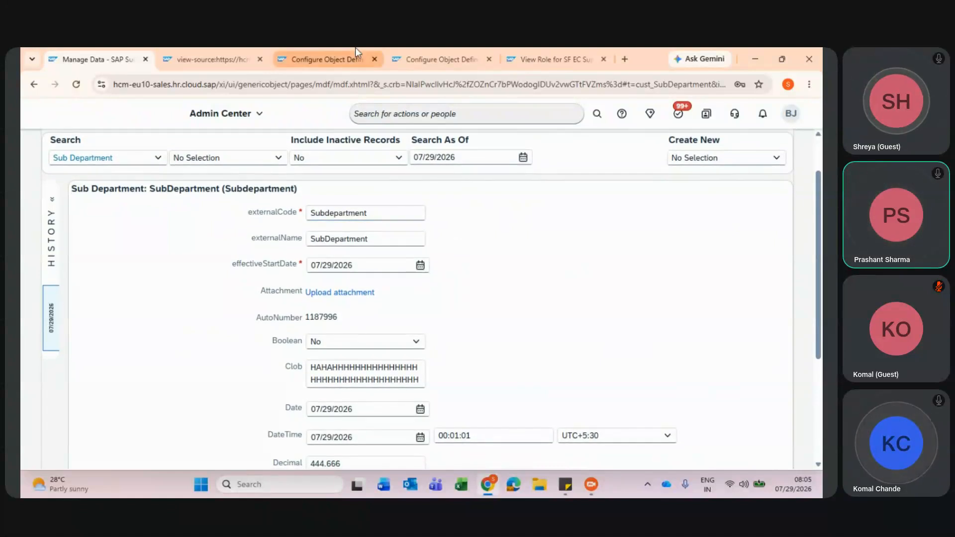
- Check the Effective Dating setting in the Sub Department object definition
{"action": "left_click", "coordinate": [440, 59]}
{"action": "left_click_drag", "start_coordinate": [219, 209], "coordinate": [282, 217]}
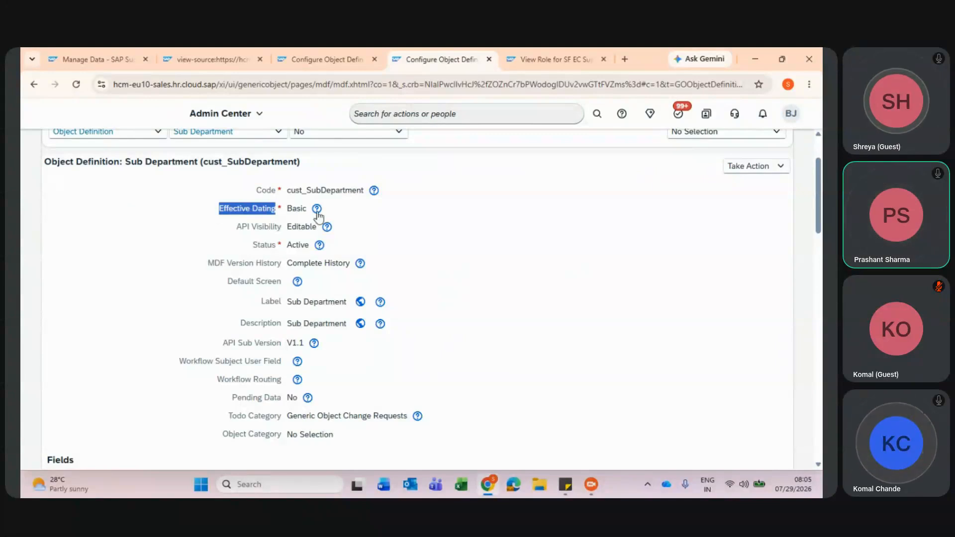
{"action": "left_click", "coordinate": [334, 214]}
{"action": "scroll", "coordinate": [334, 214], "scroll_direction": "down", "scroll_amount": 2}
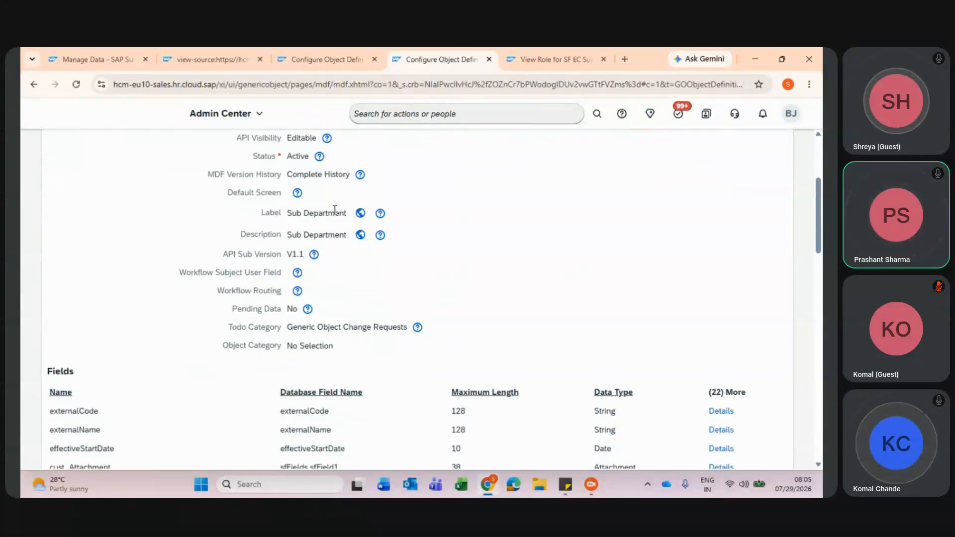
{"action": "scroll", "coordinate": [305, 227], "scroll_direction": "up", "scroll_amount": 2}
{"action": "left_click_drag", "start_coordinate": [218, 206], "coordinate": [280, 209]}
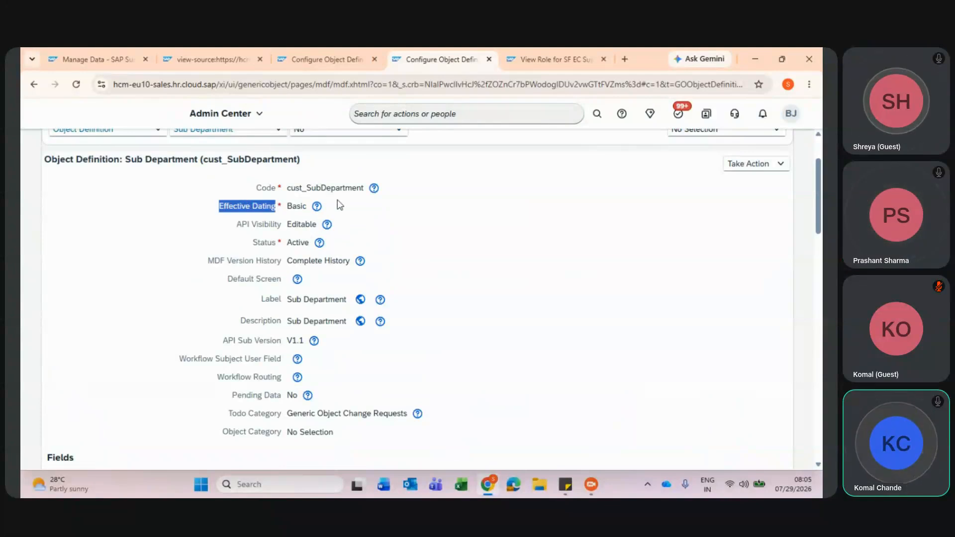
{"action": "left_click", "coordinate": [338, 205]}
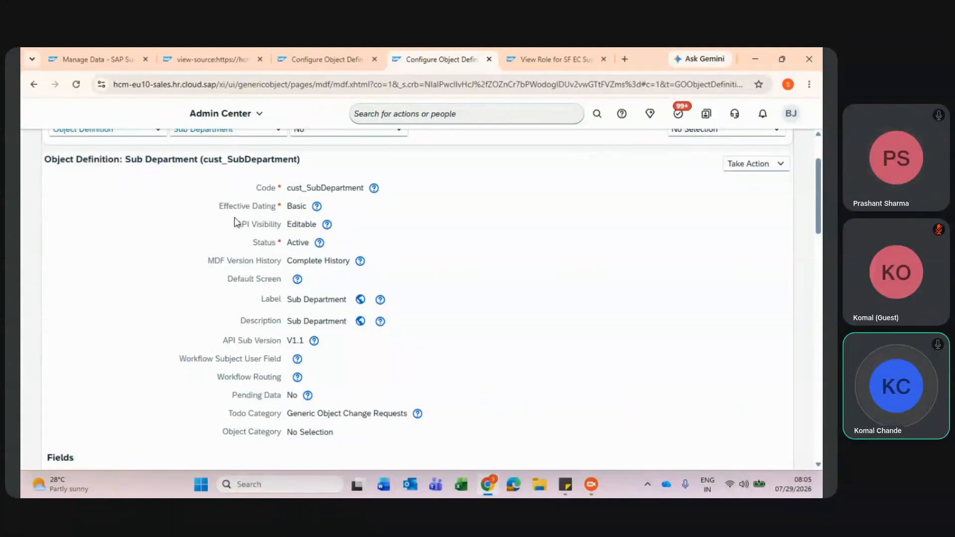
{"action": "left_click_drag", "start_coordinate": [219, 207], "coordinate": [276, 208]}
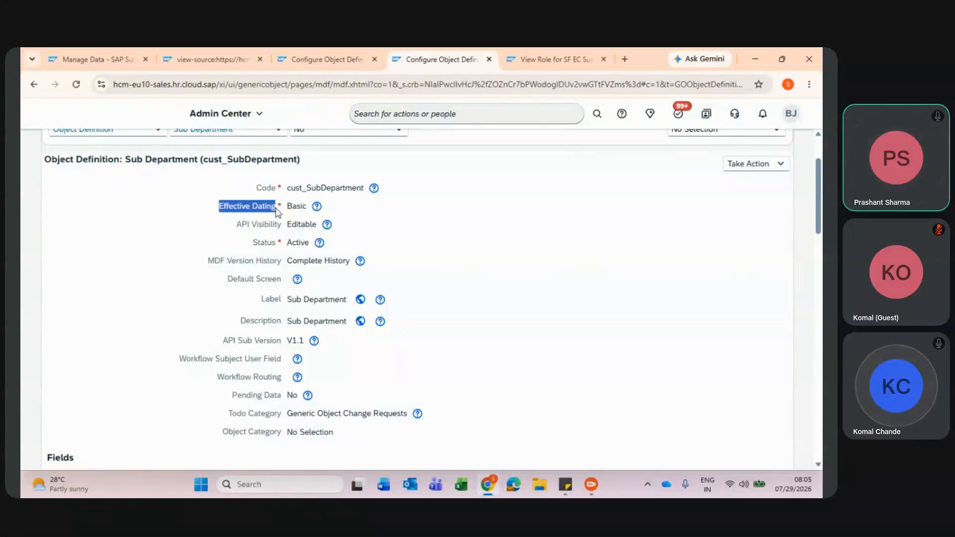
{"action": "left_click", "coordinate": [360, 205]}
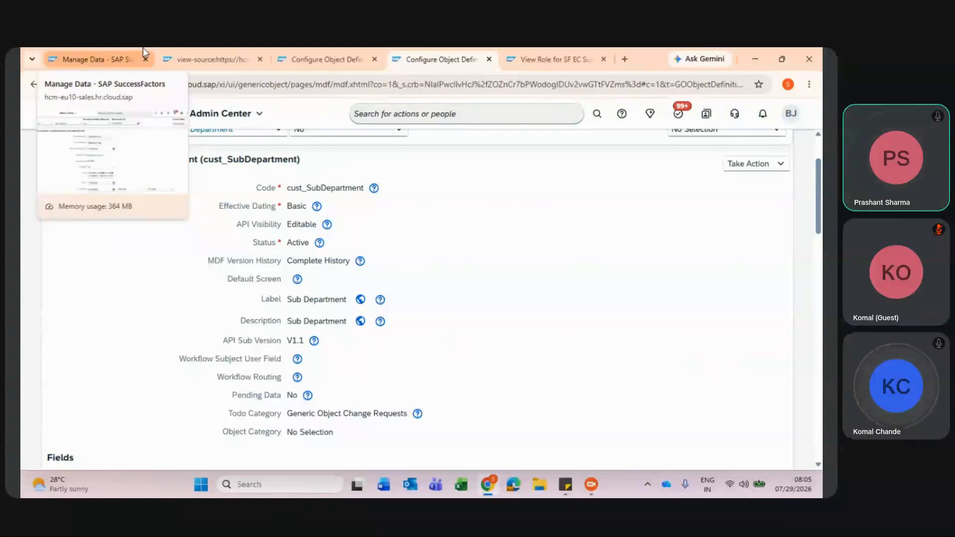
- Close the page source view and return to the Sub Department record in Manage Data
{"action": "left_click", "coordinate": [224, 59]}
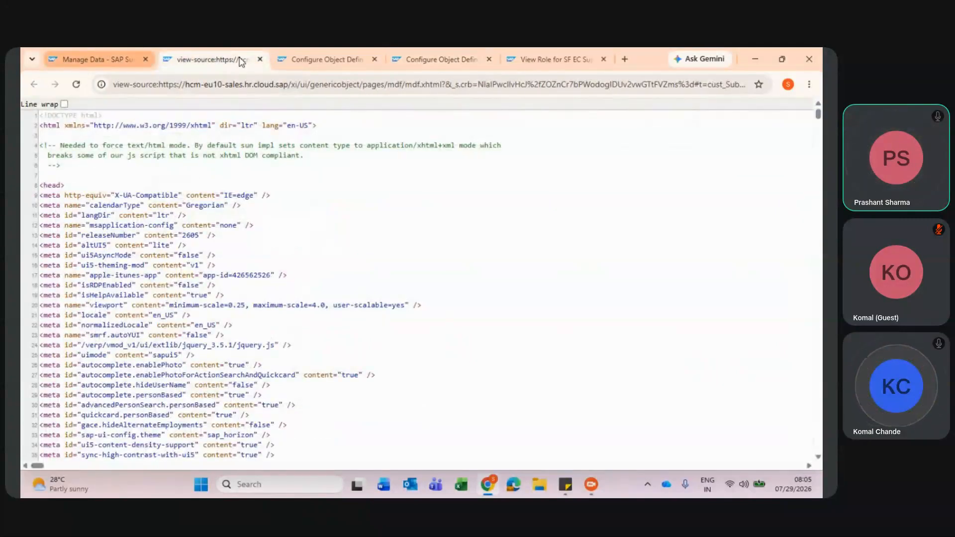
{"action": "left_click", "coordinate": [259, 59]}
{"action": "left_click", "coordinate": [118, 59]}
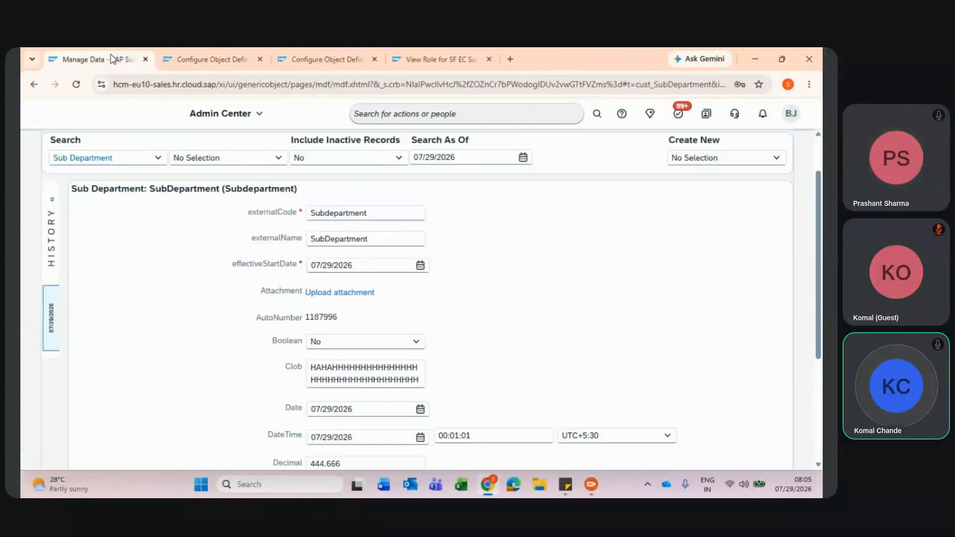
- Cancel the open correction of the Sub Department record without saving
{"action": "scroll", "coordinate": [262, 346], "scroll_direction": "down", "scroll_amount": 3}
{"action": "scroll", "coordinate": [262, 346], "scroll_direction": "up", "scroll_amount": 3}
{"action": "scroll", "coordinate": [262, 345], "scroll_direction": "down", "scroll_amount": 3}
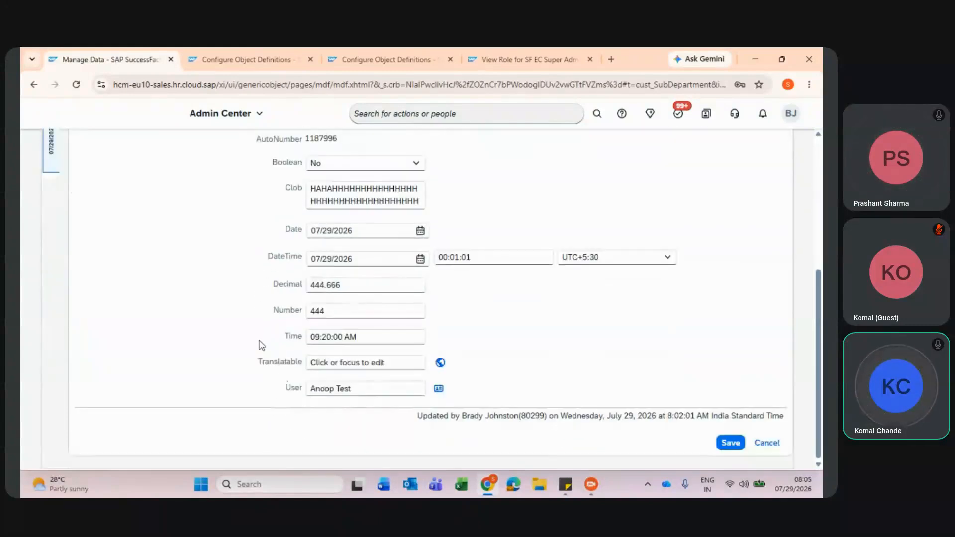
{"action": "left_click", "coordinate": [766, 443]}
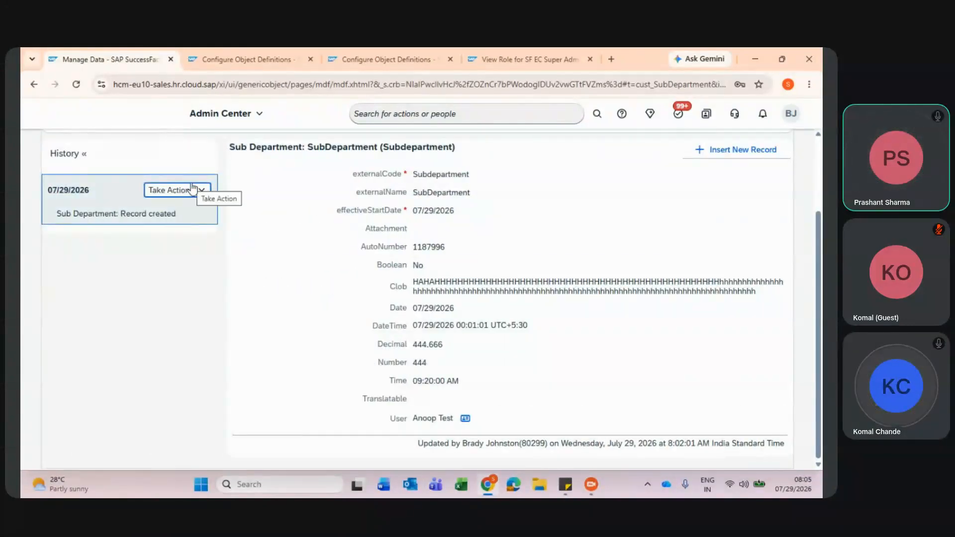
- Switch from the browser to the JioMeet meeting window
{"action": "key", "text": "alt+Tab"}
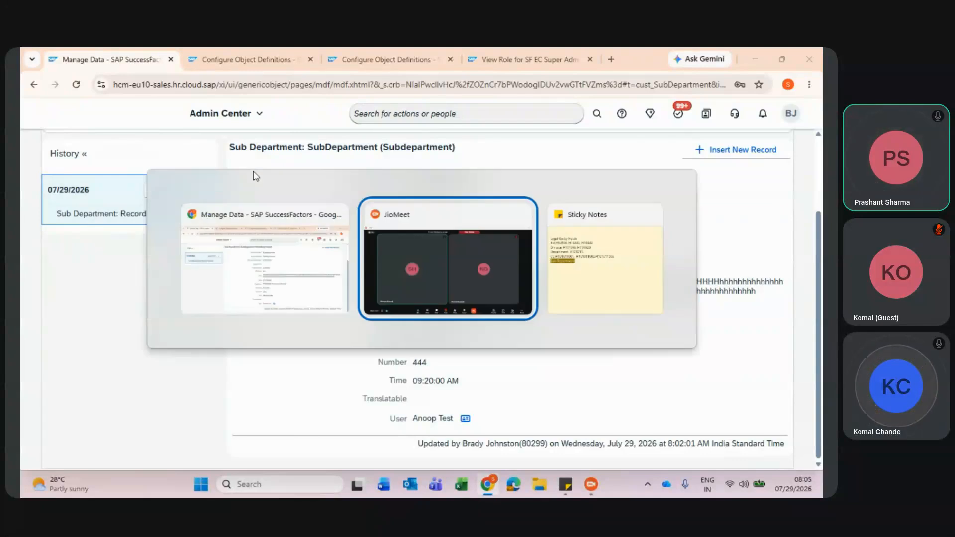